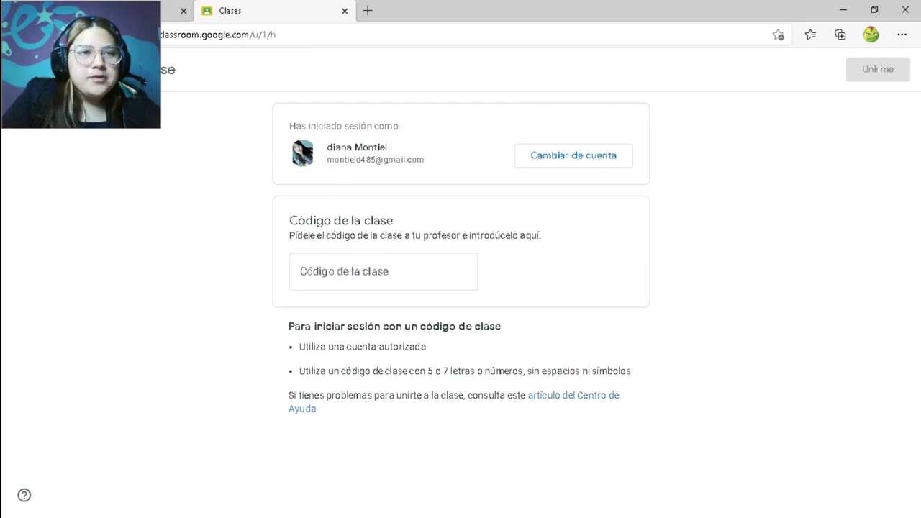
# Leave the class-joining page and start creating a class, accepting the notice about not using Classroom at a school with students.
pyautogui.moveTo(256, 92); pyautogui.dragTo(430, 113)
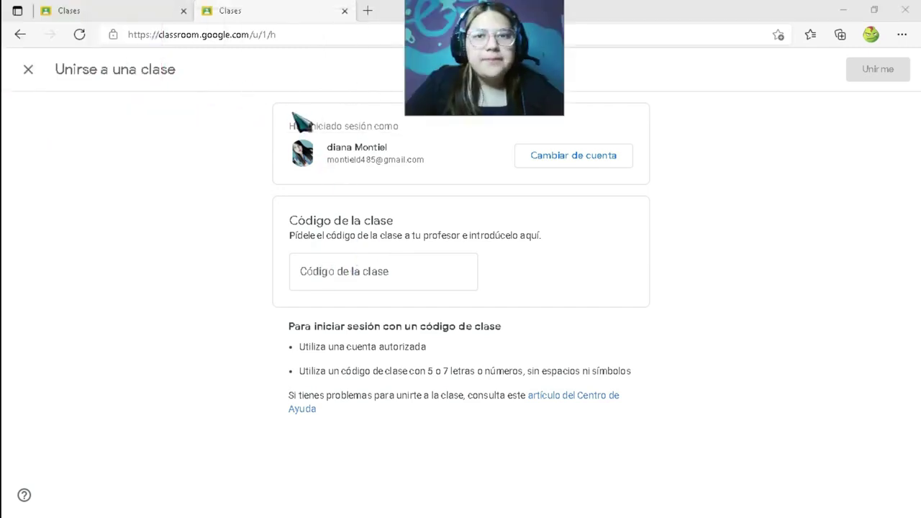
pyautogui.click(28, 70)
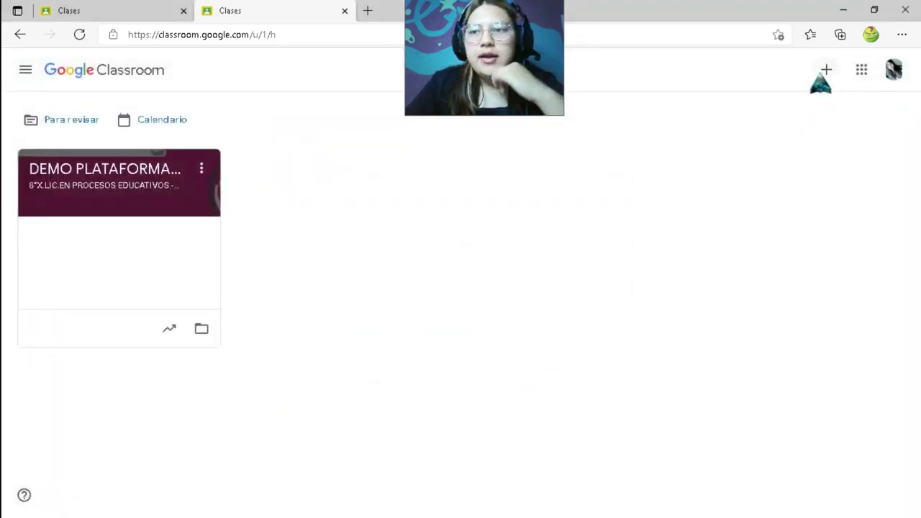
pyautogui.click(826, 70)
pyautogui.click(733, 122)
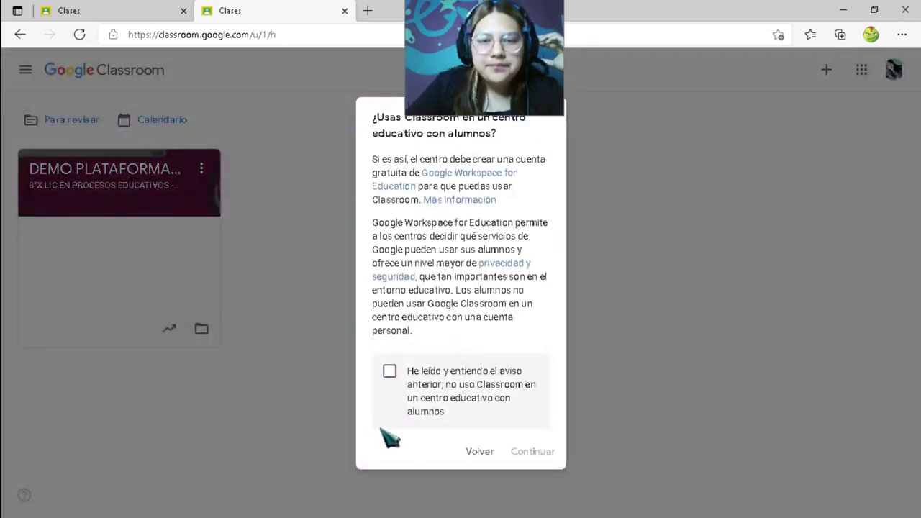
pyautogui.click(389, 372)
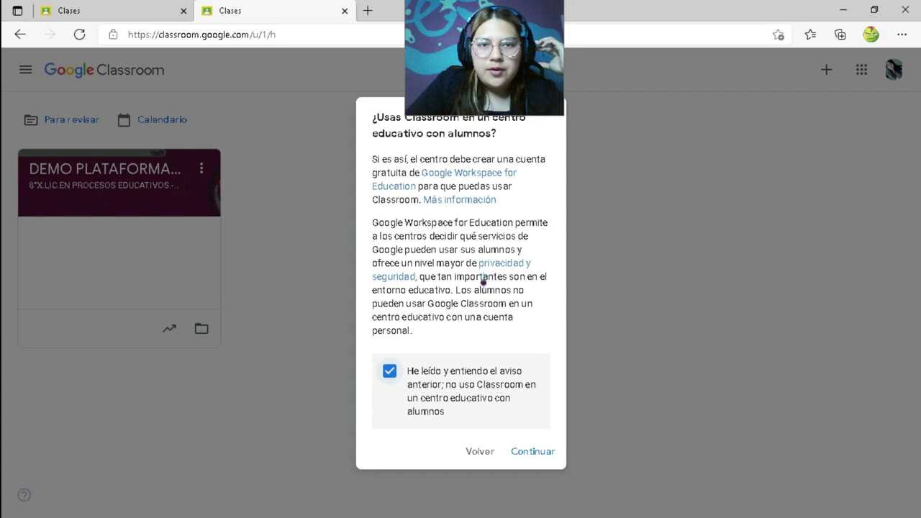
pyautogui.click(536, 452)
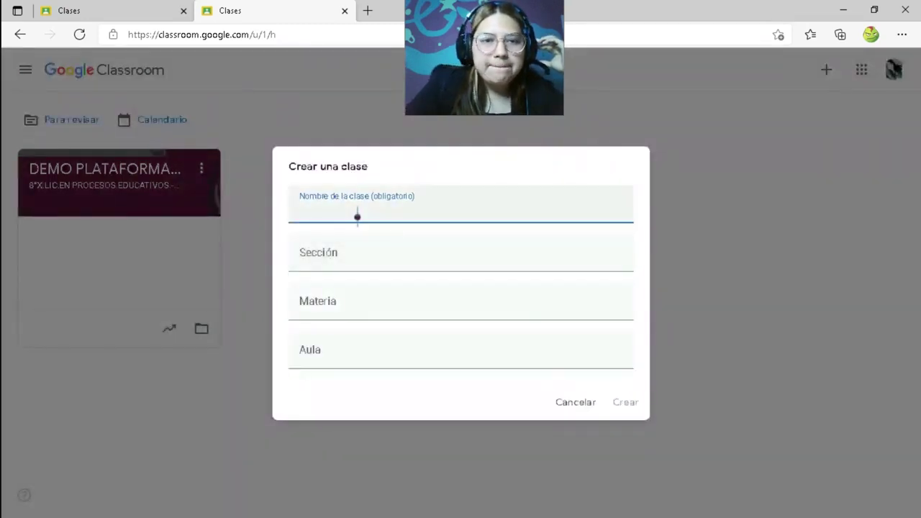
# Create the class PLATAFORMAS DE ENSEÑA VIRTUAL with subject PLATAFORMAS and room 8A, leaving the section empty.
pyautogui.click(357, 217)
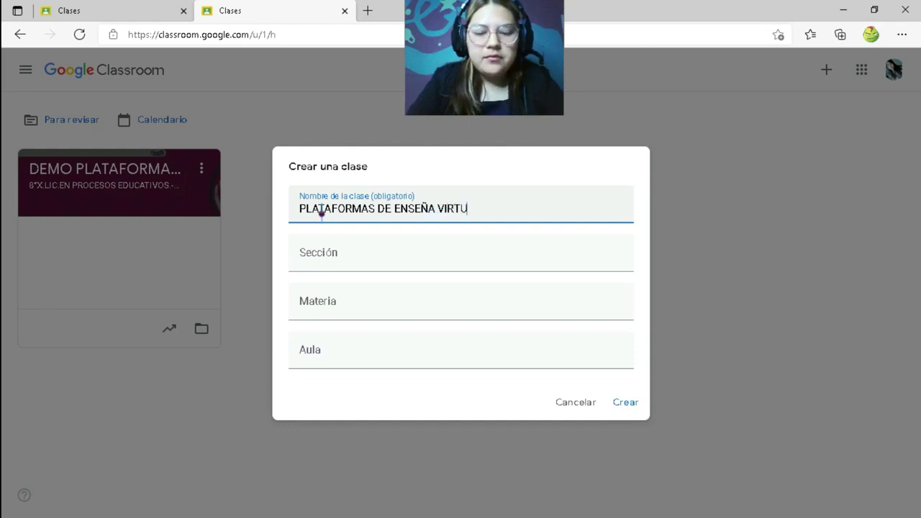
pyautogui.click(333, 260)
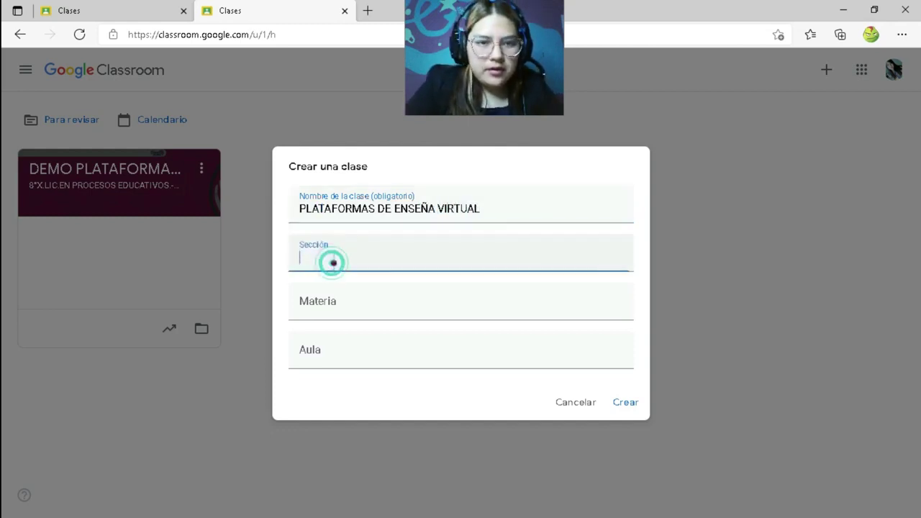
pyautogui.click(357, 314)
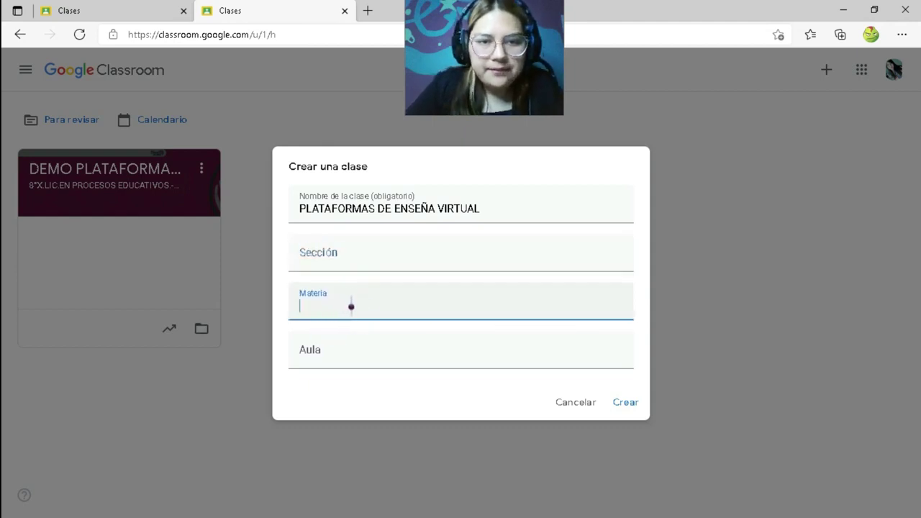
pyautogui.click(335, 312)
pyautogui.write('PLATAFORMAS')
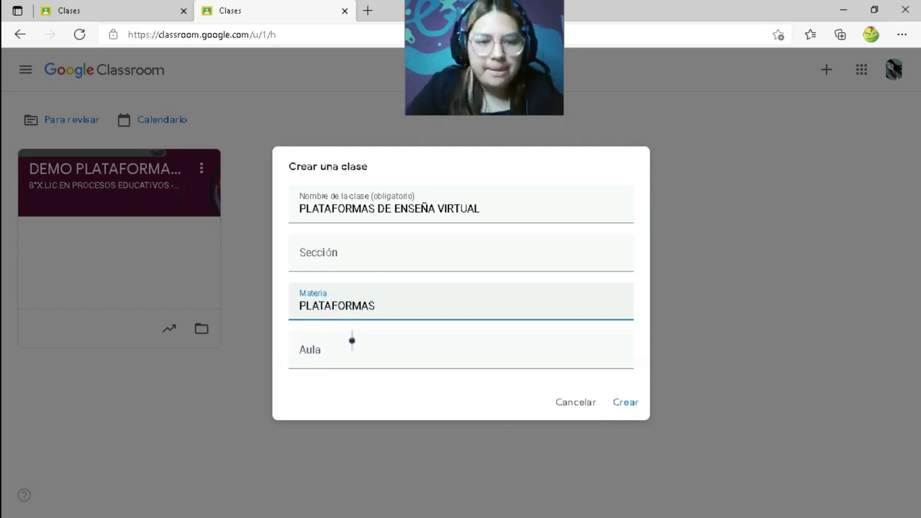
pyautogui.click(331, 358)
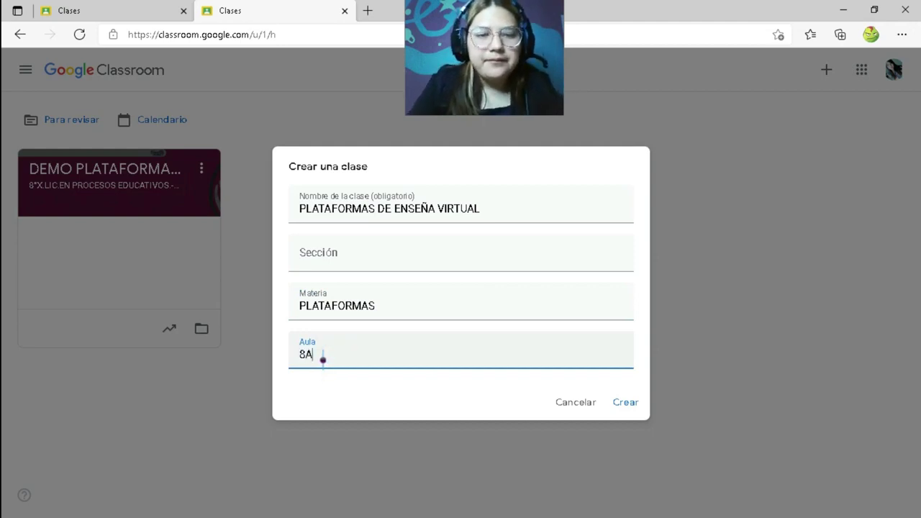
pyautogui.click(626, 403)
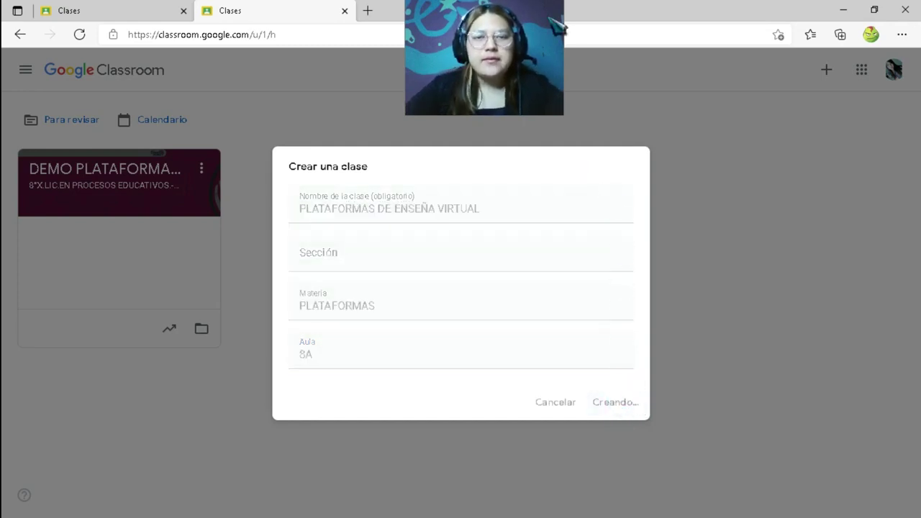
pyautogui.moveTo(494, 41); pyautogui.dragTo(743, 43)
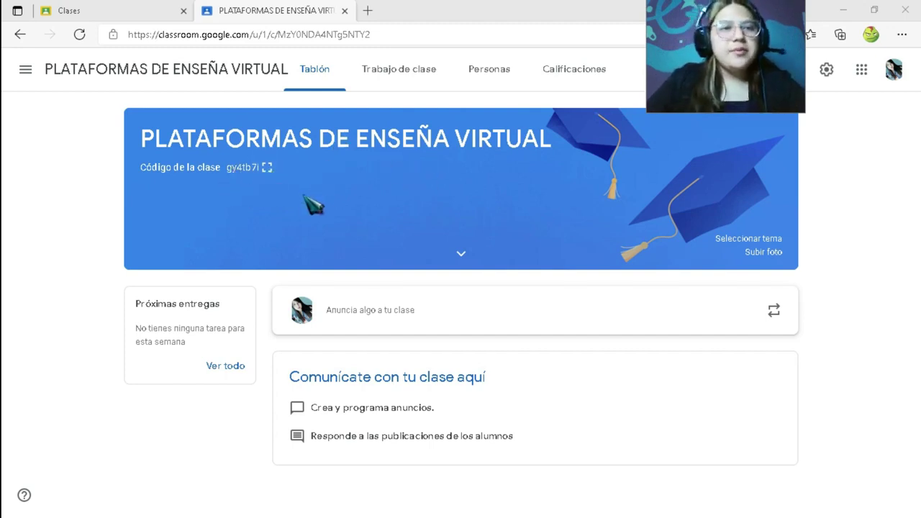
pyautogui.moveTo(710, 79); pyautogui.dragTo(90, 156)
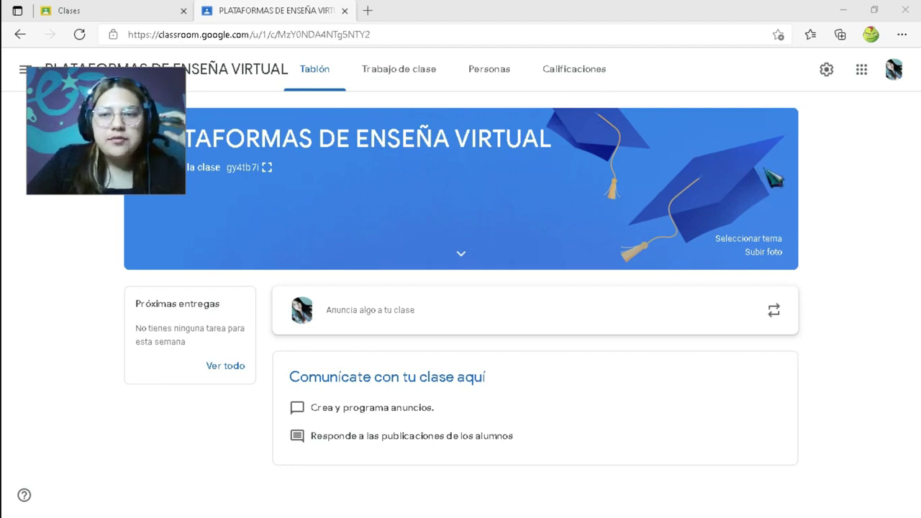
pyautogui.click(763, 252)
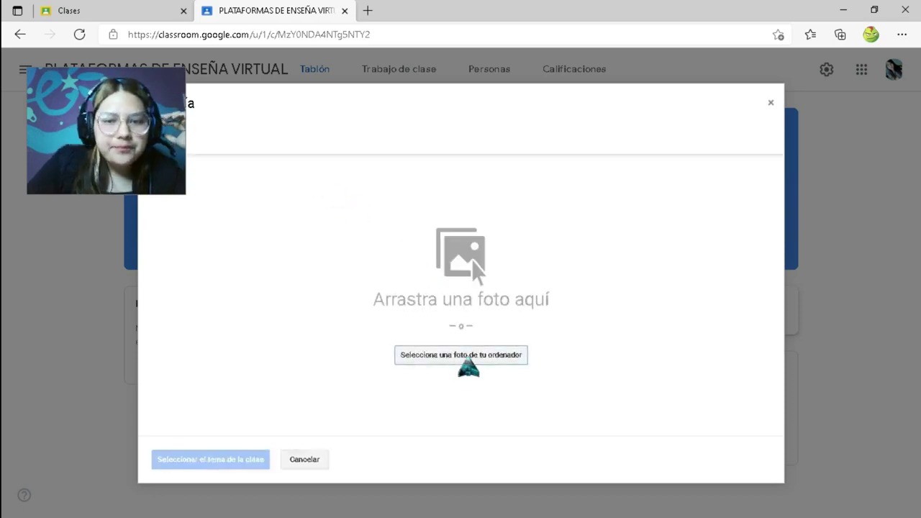
pyautogui.click(422, 361)
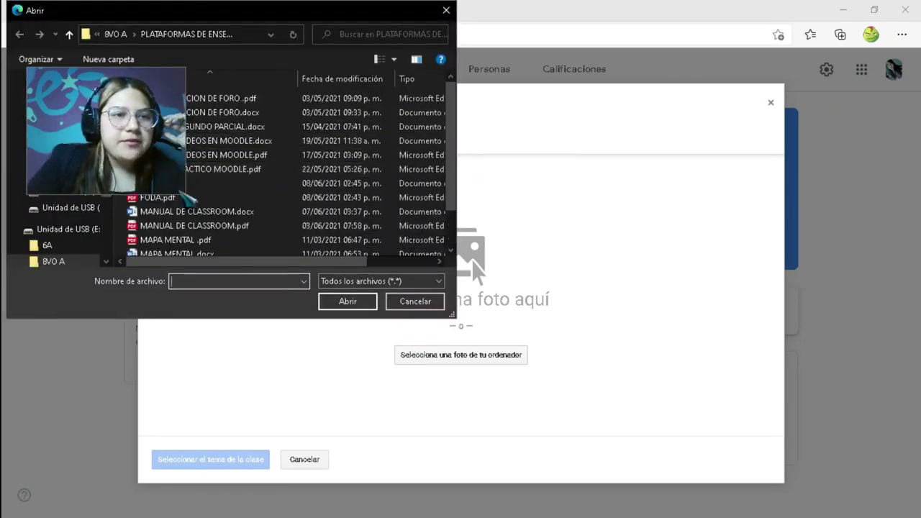
pyautogui.click(409, 302)
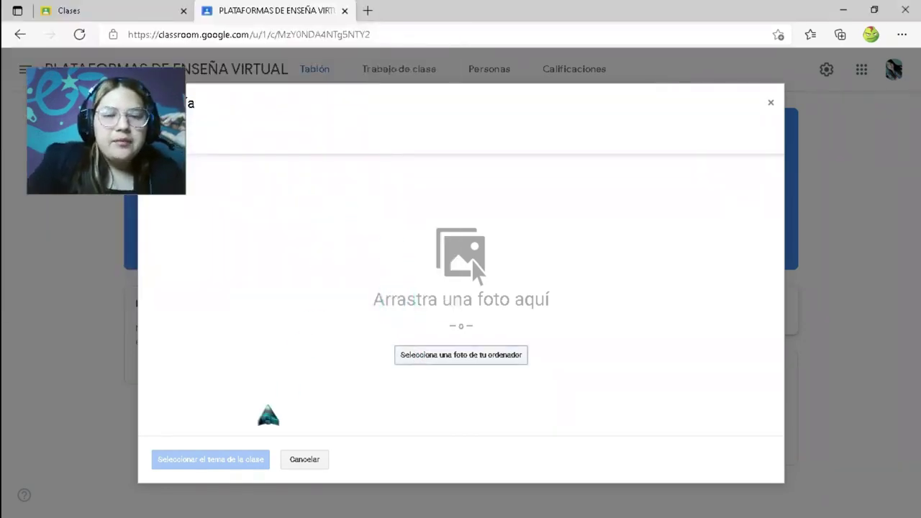
pyautogui.click(303, 460)
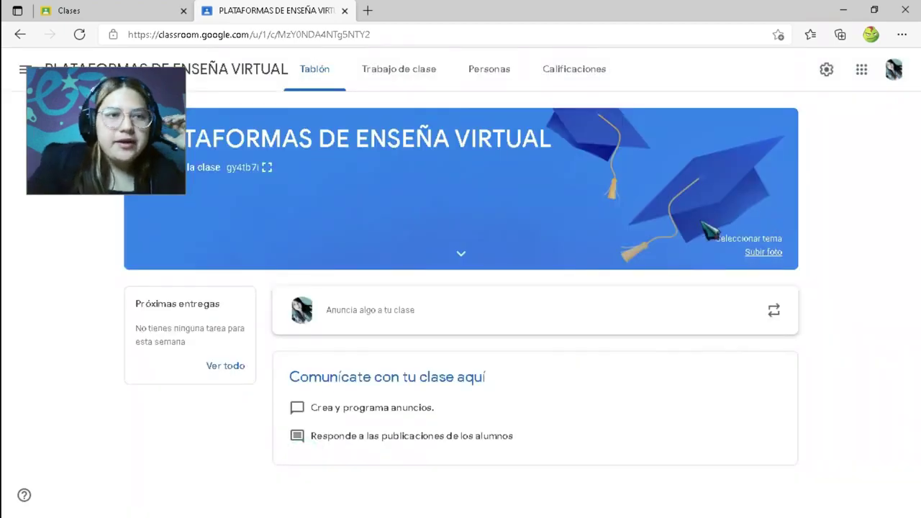
# Change the class theme to the coral banner with the coffee cup, grapefruit and newspaper from the gallery.
pyautogui.click(767, 238)
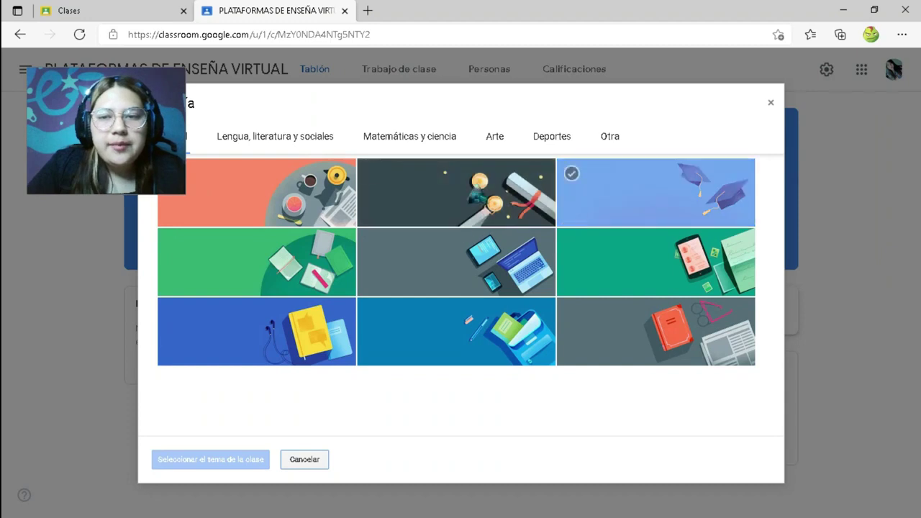
pyautogui.click(399, 140)
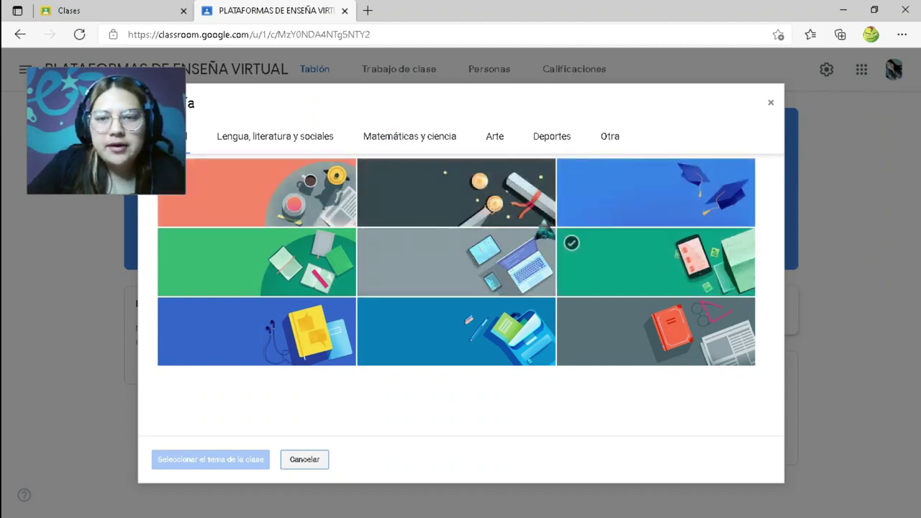
pyautogui.click(256, 198)
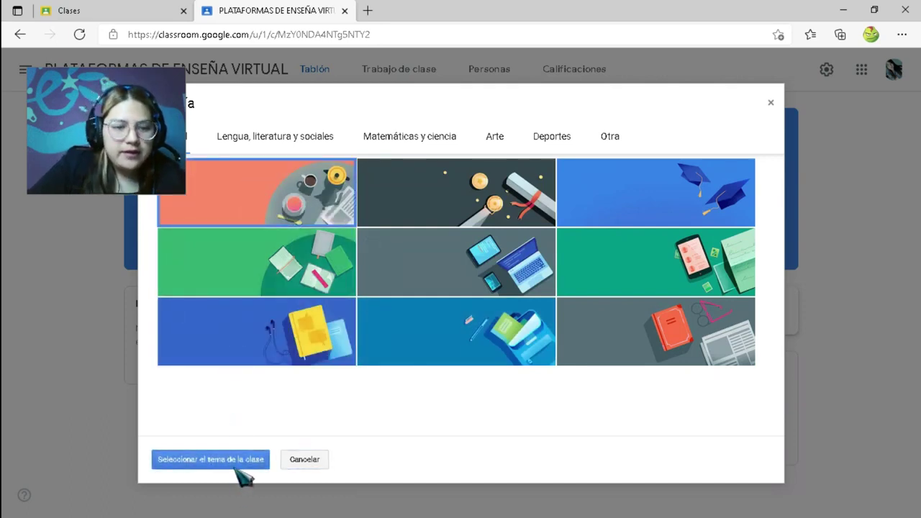
pyautogui.click(239, 466)
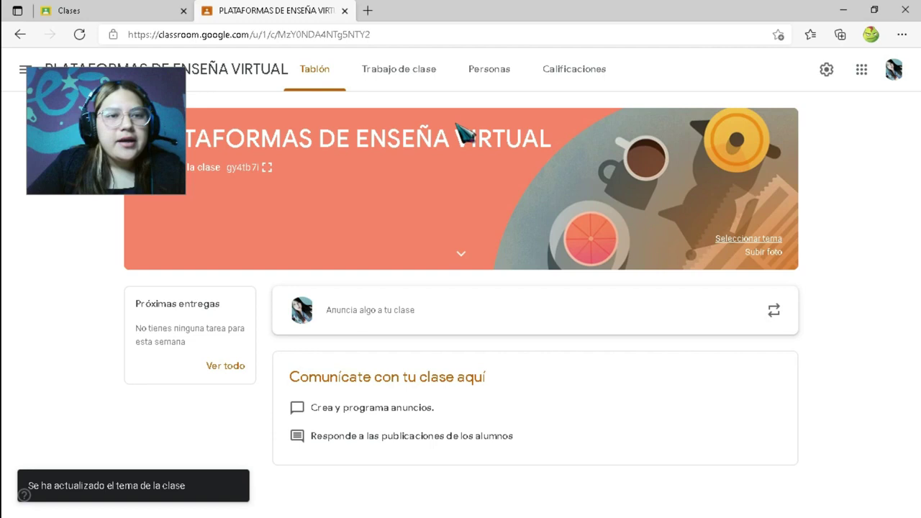
# Add a topic named CLASES GRABADAS to the classwork of the new class.
pyautogui.click(419, 66)
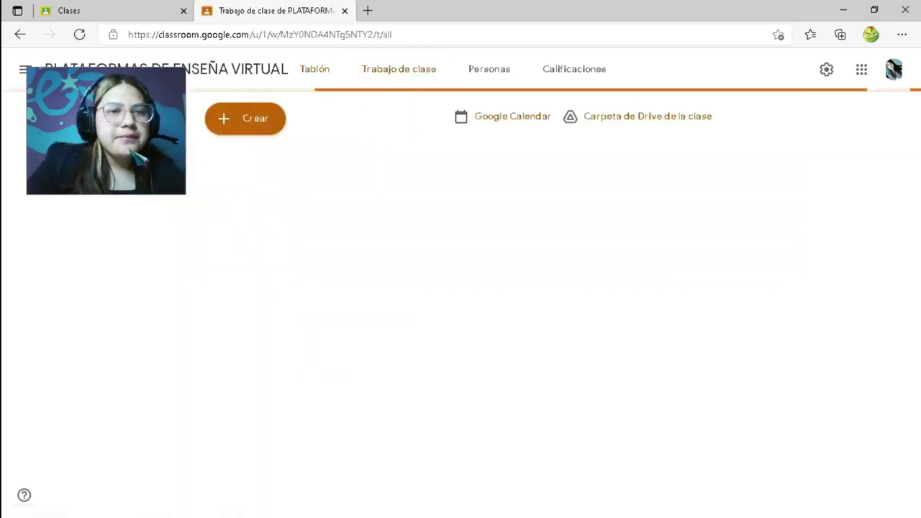
pyautogui.click(258, 119)
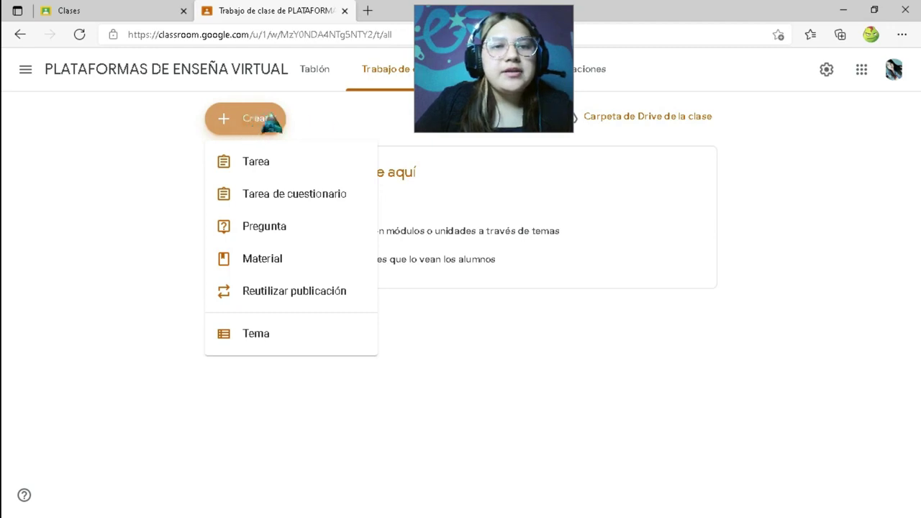
pyautogui.click(78, 137)
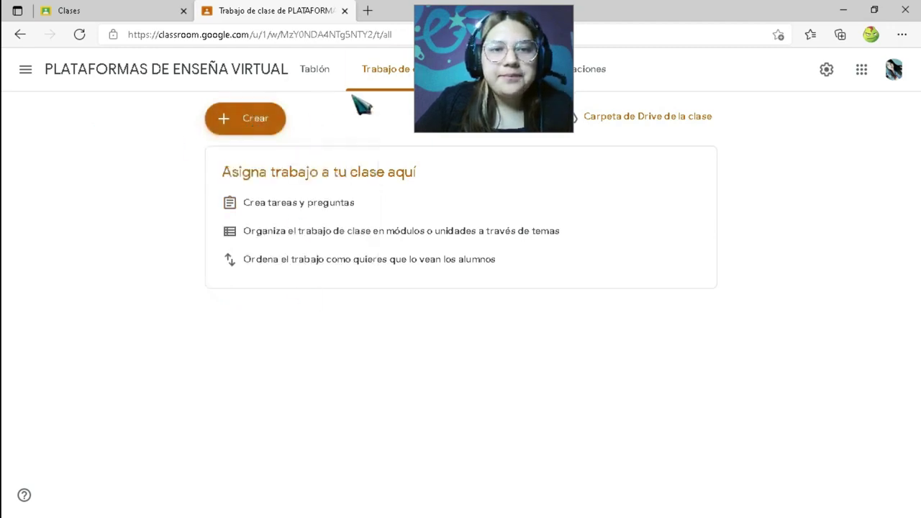
pyautogui.click(256, 113)
pyautogui.click(263, 338)
pyautogui.click(428, 289)
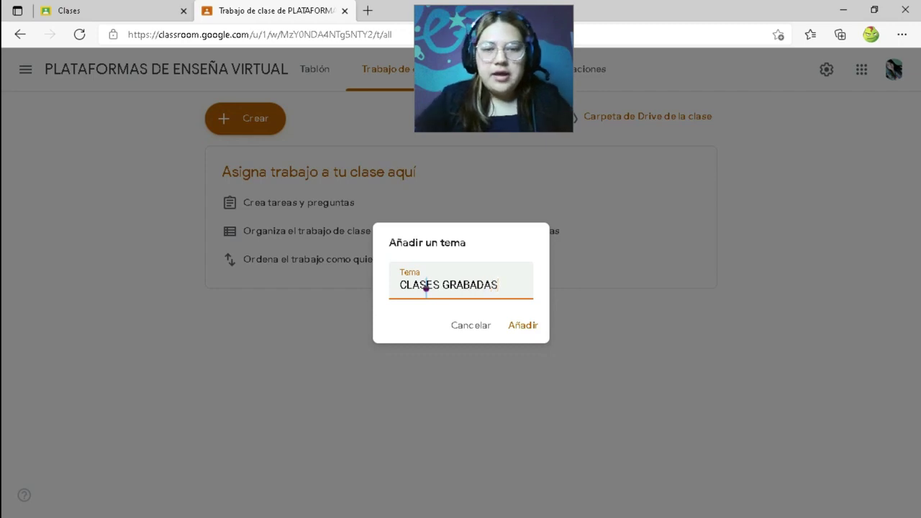
pyautogui.click(523, 325)
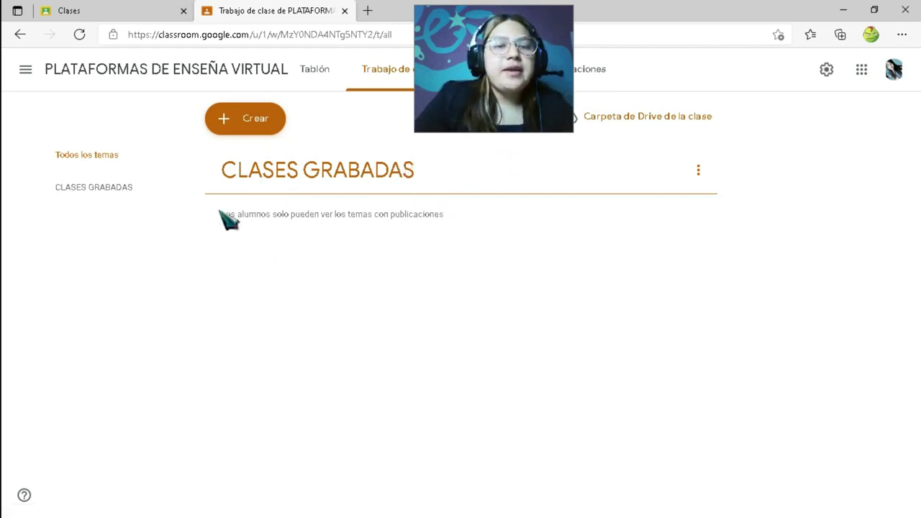
# Add a second classwork topic named BIBLIOTECA.
pyautogui.click(268, 117)
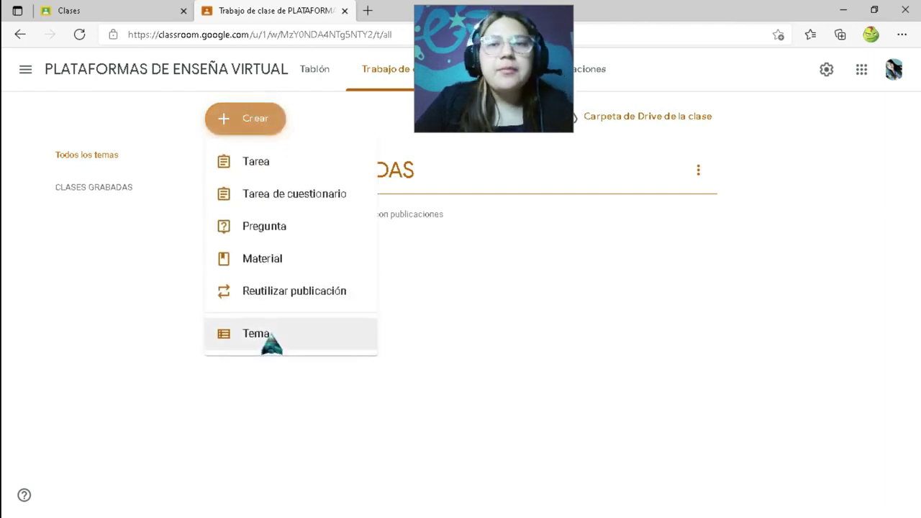
pyautogui.click(268, 335)
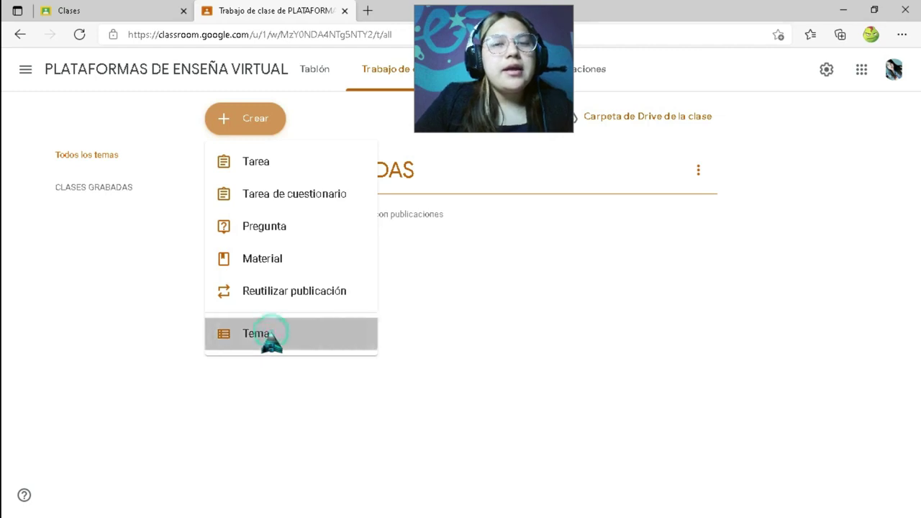
pyautogui.click(435, 288)
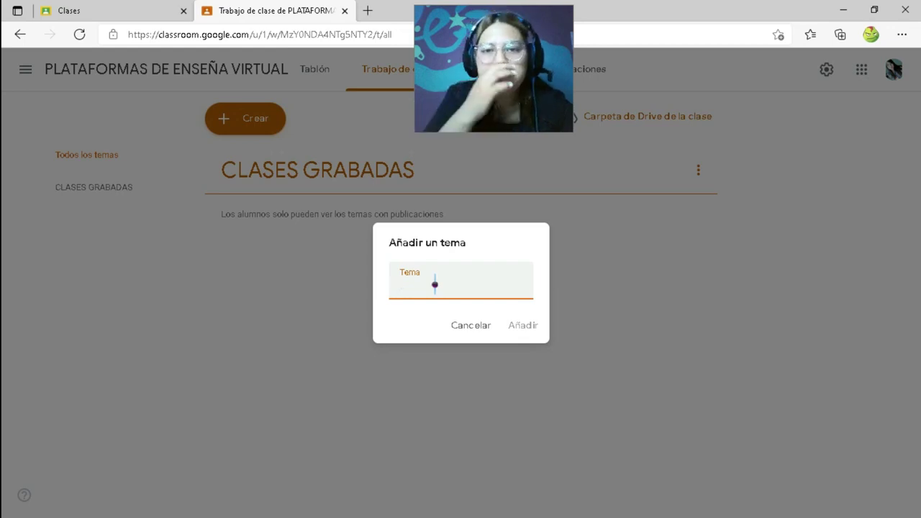
pyautogui.click(432, 286)
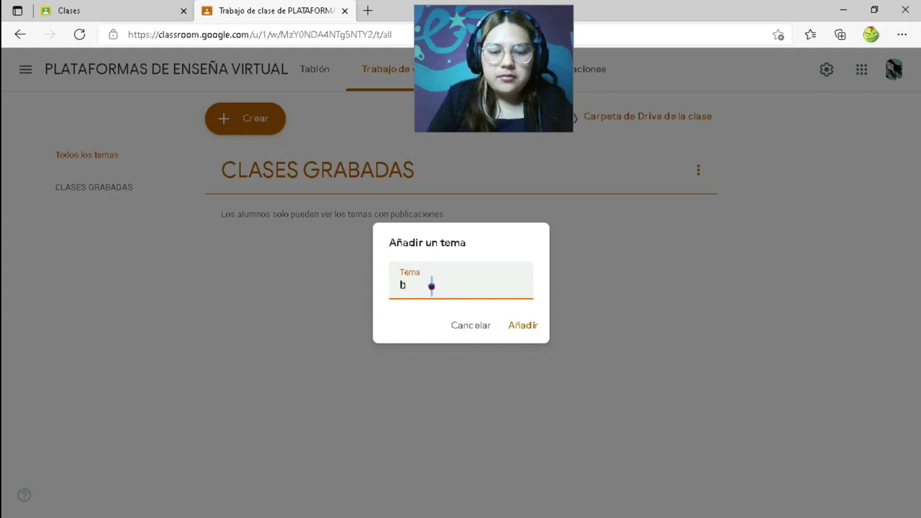
pyautogui.press('BackSpace')
pyautogui.write('Bl')
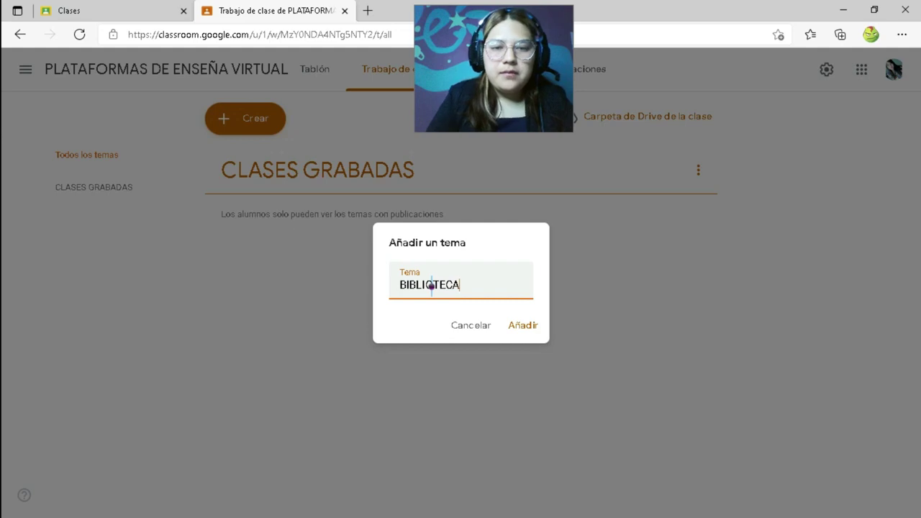
pyautogui.click(524, 328)
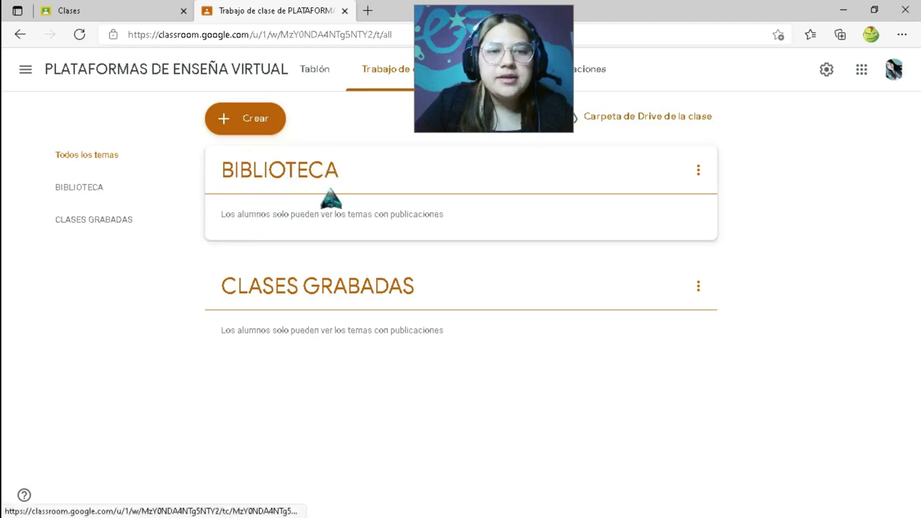
# Start a quiz assignment titled EXAMEN PRIMER PARCIAL in the class's classwork.
pyautogui.click(252, 122)
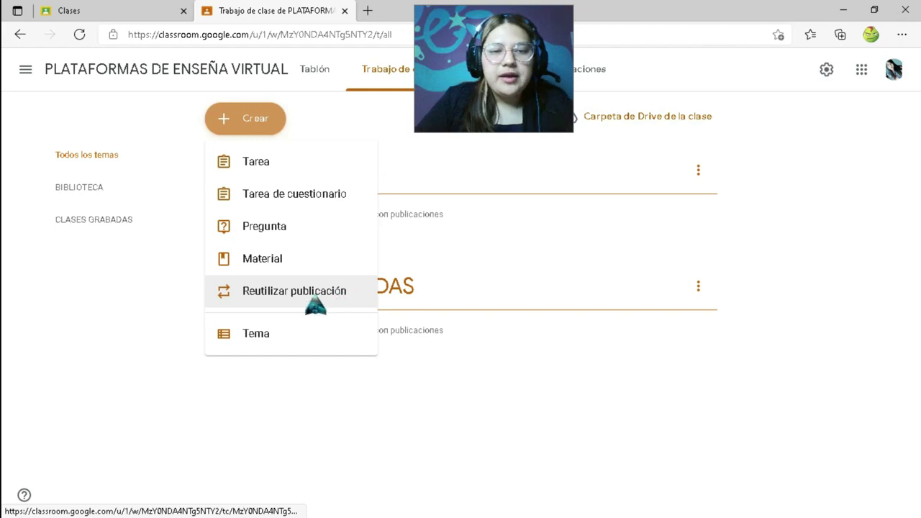
pyautogui.click(306, 197)
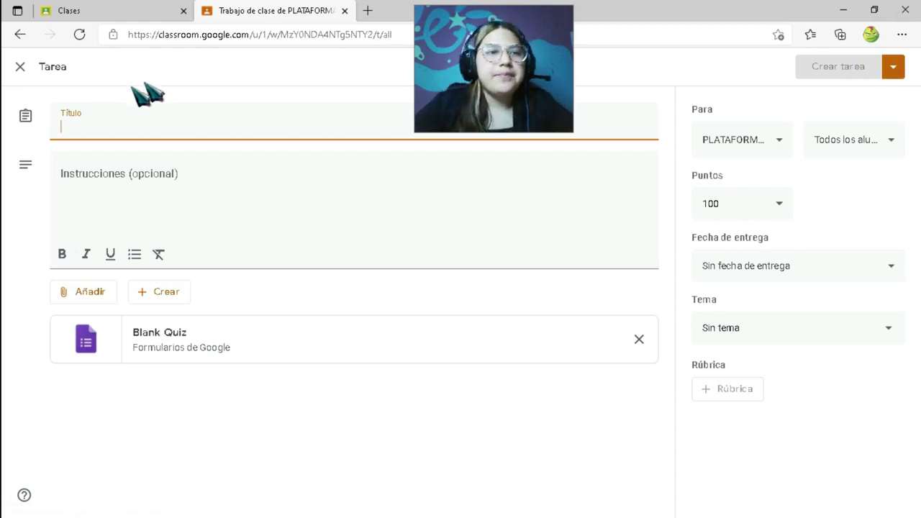
pyautogui.click(109, 130)
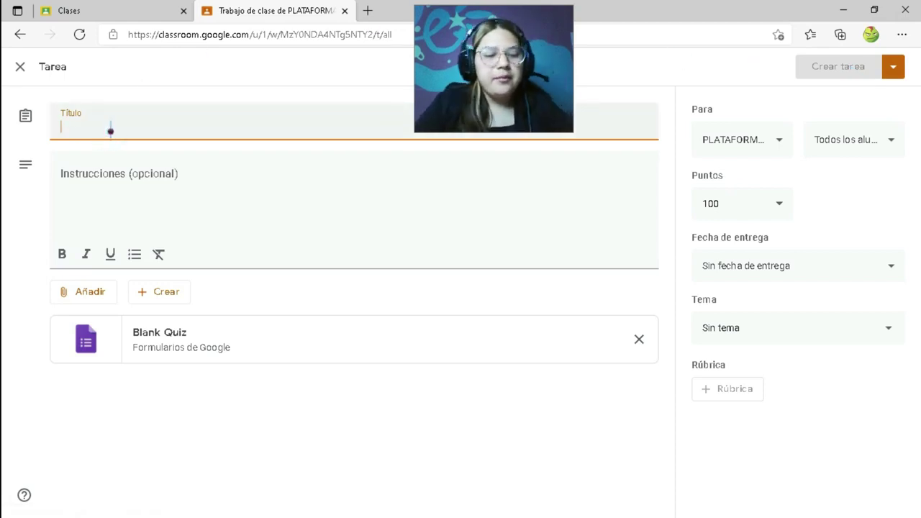
pyautogui.write('EXAMEN PRIMER PARCIAL')
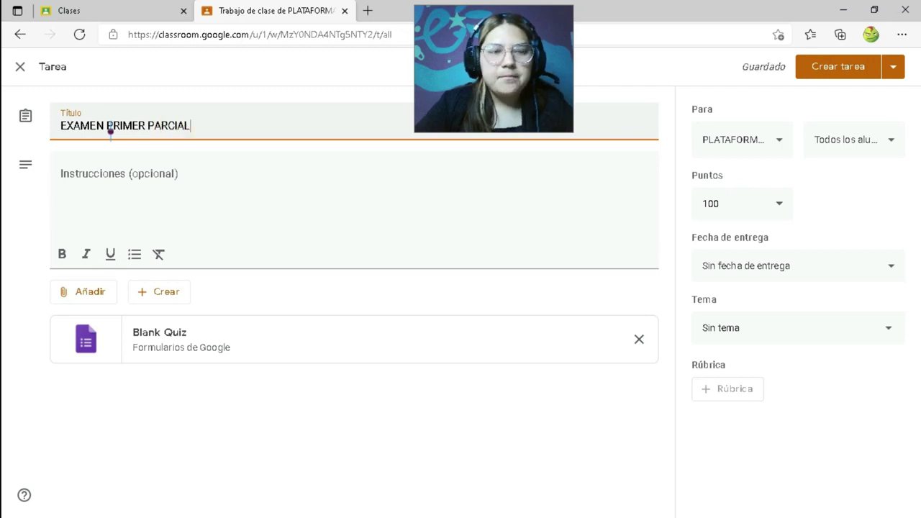
# Enter the assignment instructions ENTREGAR EXAMEN EN TIEMPO Y FORMA as plain text without bullets.
pyautogui.click(203, 180)
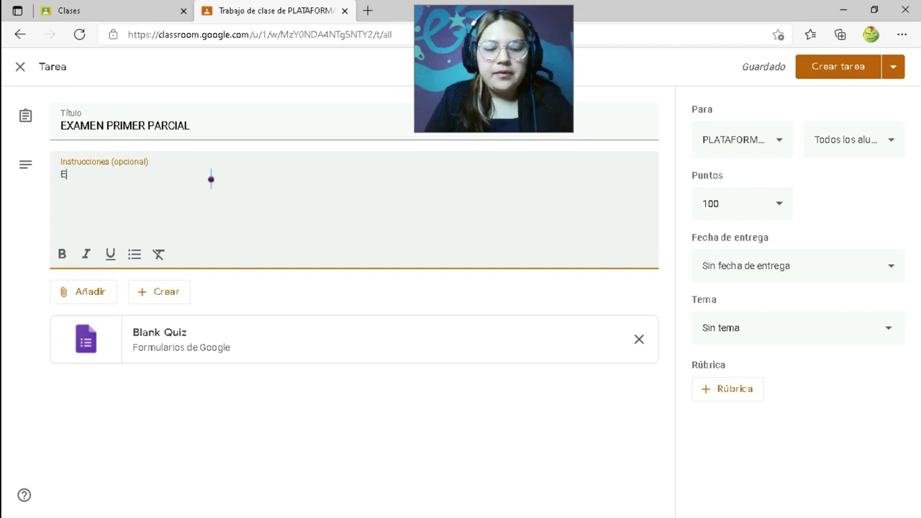
pyautogui.write('NTREGAR EXAMEN EN TIEMPO Y FORMA')
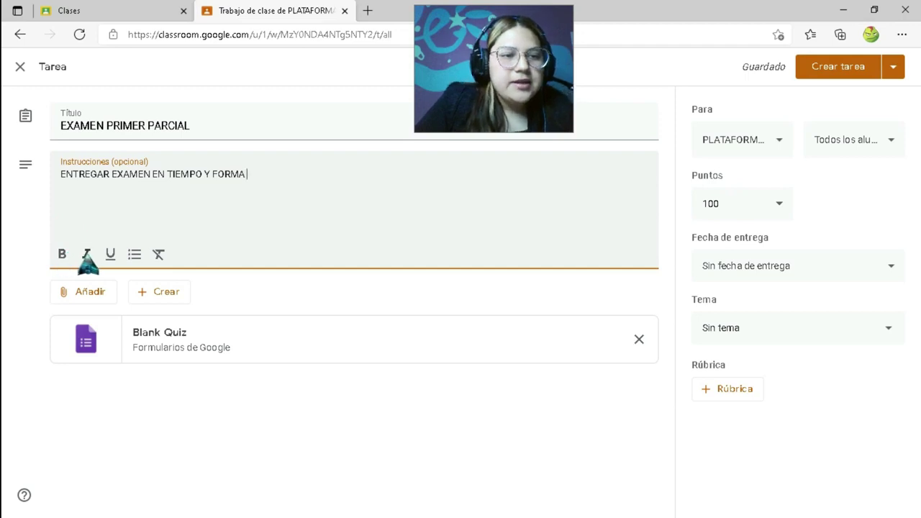
pyautogui.click(135, 255)
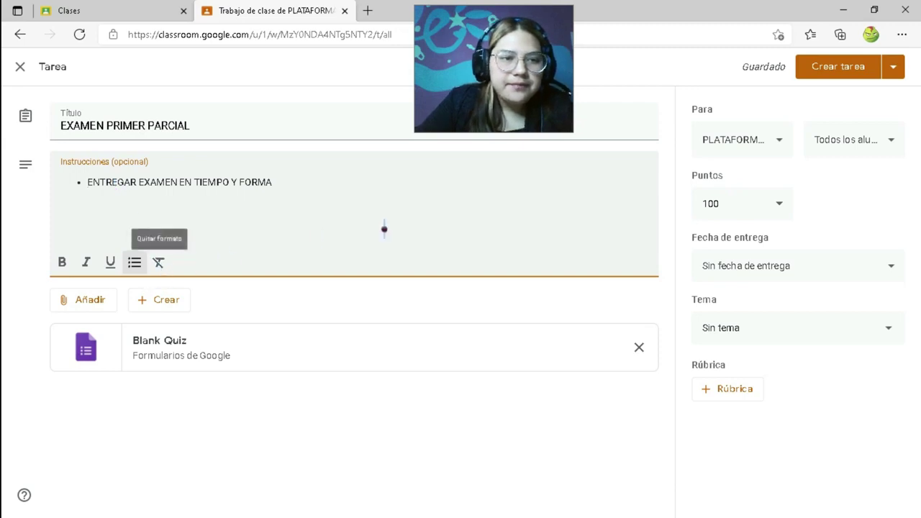
pyautogui.click(134, 262)
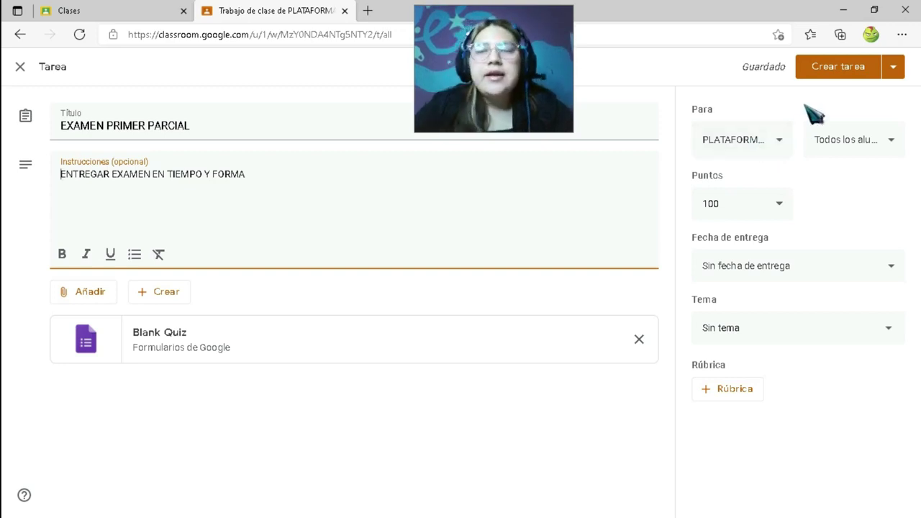
# Examine the choices for target classes, recipient students and points of the quiz assignment.
pyautogui.click(779, 145)
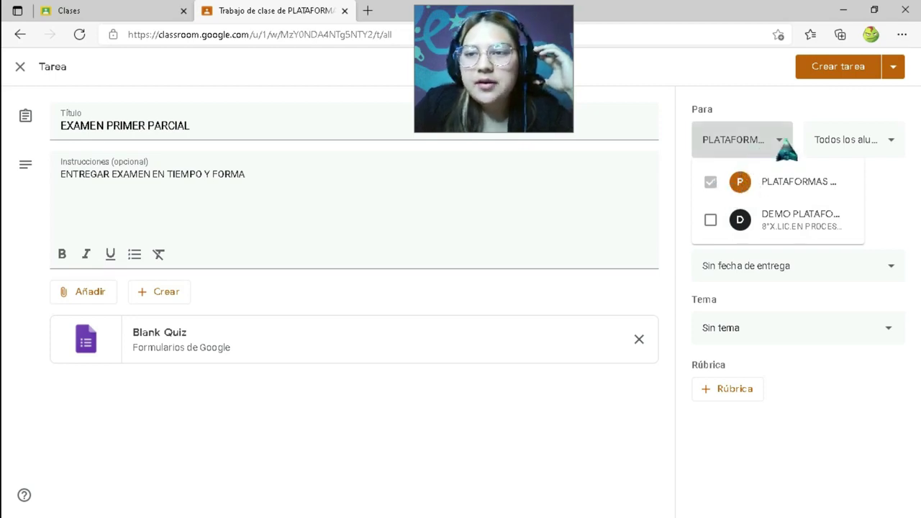
pyautogui.click(781, 144)
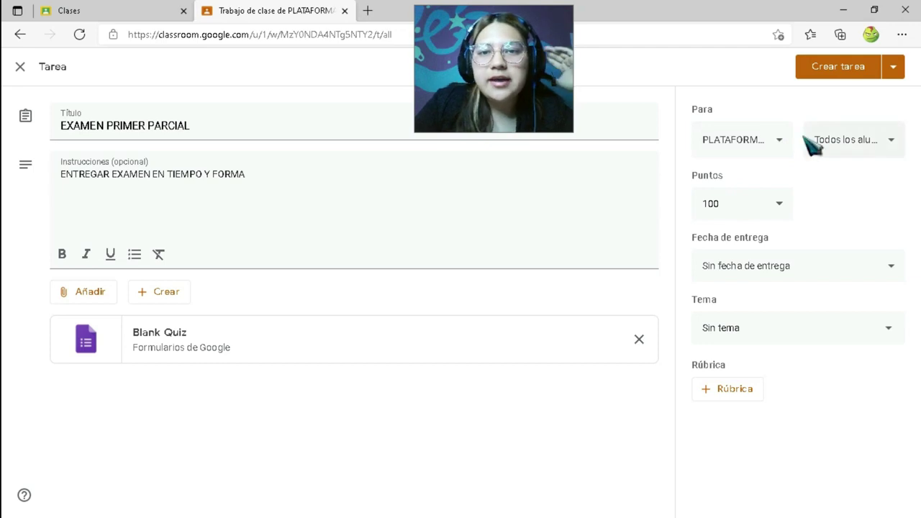
pyautogui.click(781, 143)
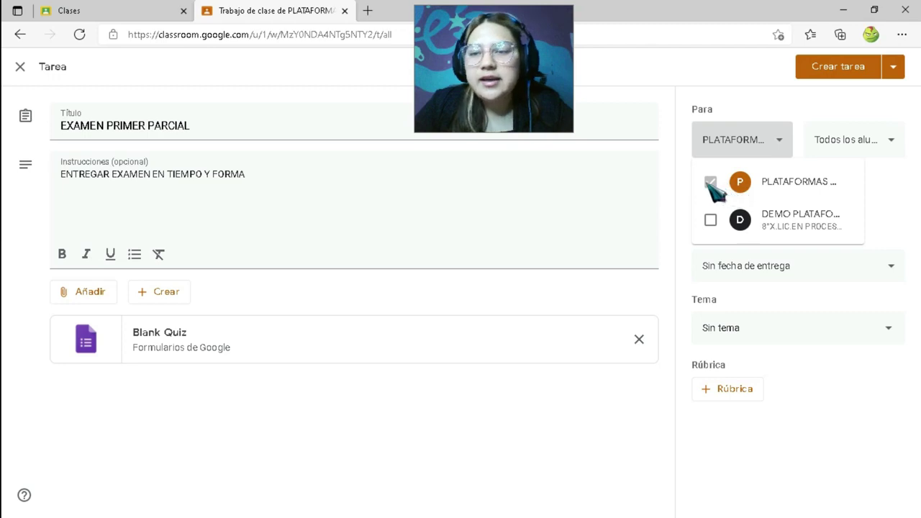
pyautogui.click(777, 141)
pyautogui.click(887, 145)
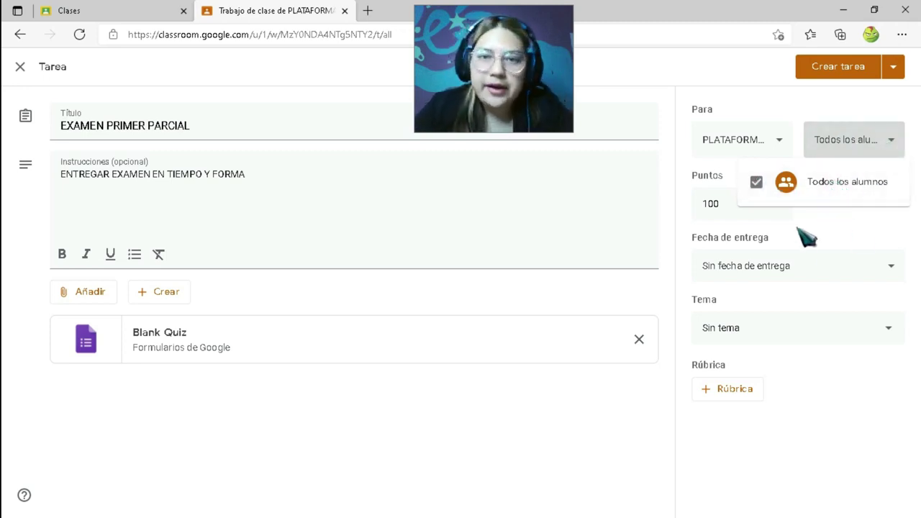
pyautogui.click(690, 189)
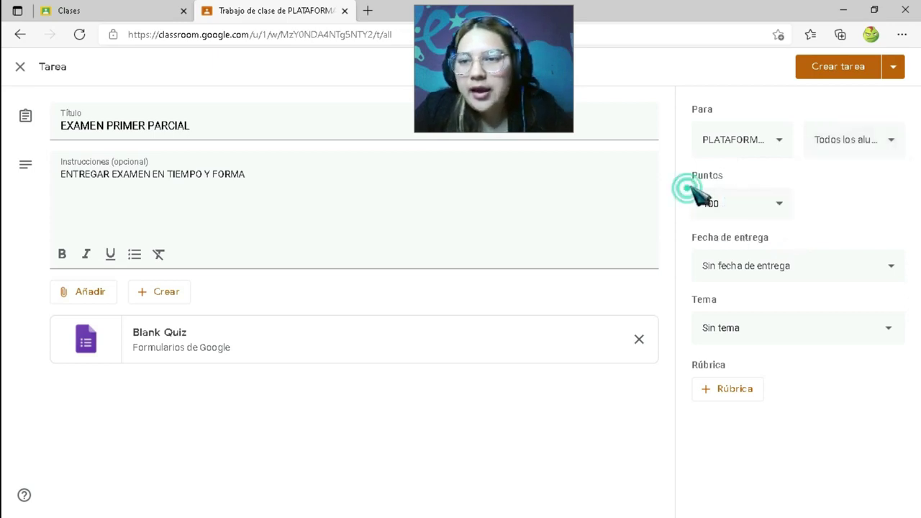
pyautogui.click(781, 202)
pyautogui.click(782, 205)
pyautogui.click(761, 206)
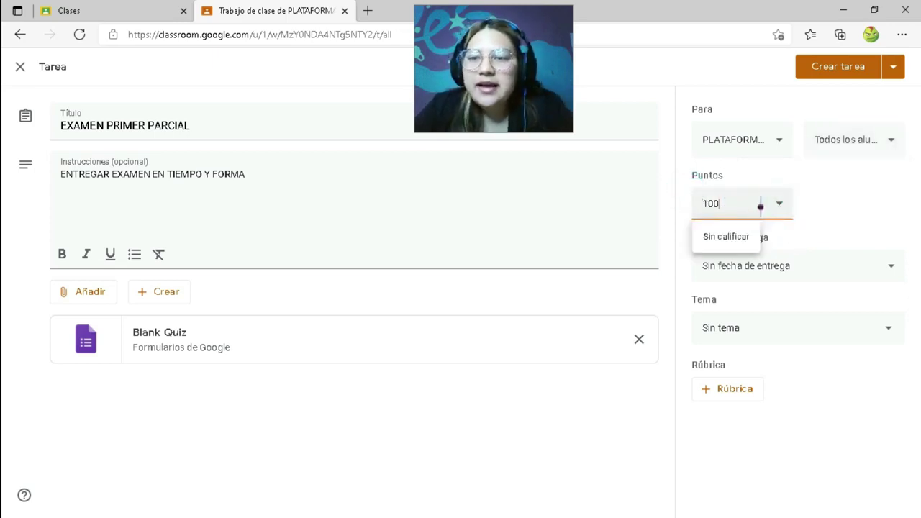
pyautogui.click(866, 205)
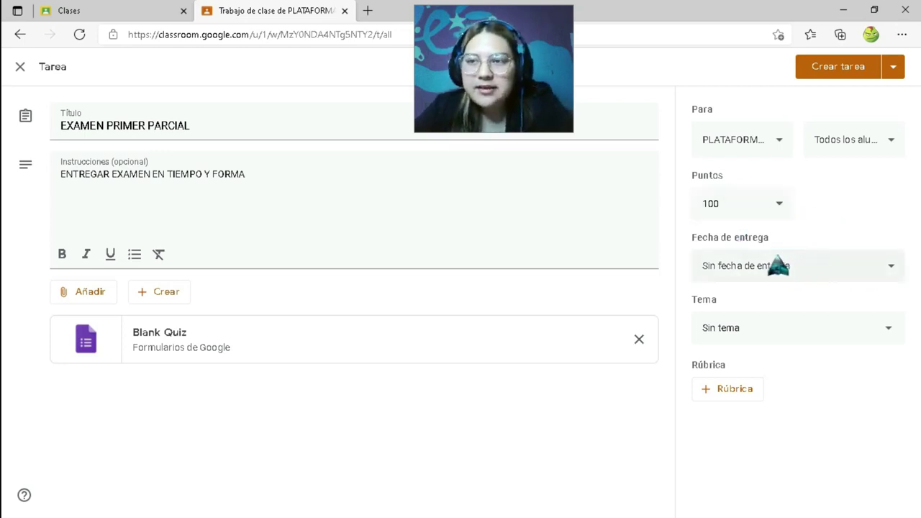
# Set the assignment's due date to 21 June 2021 at 14:00.
pyautogui.click(896, 264)
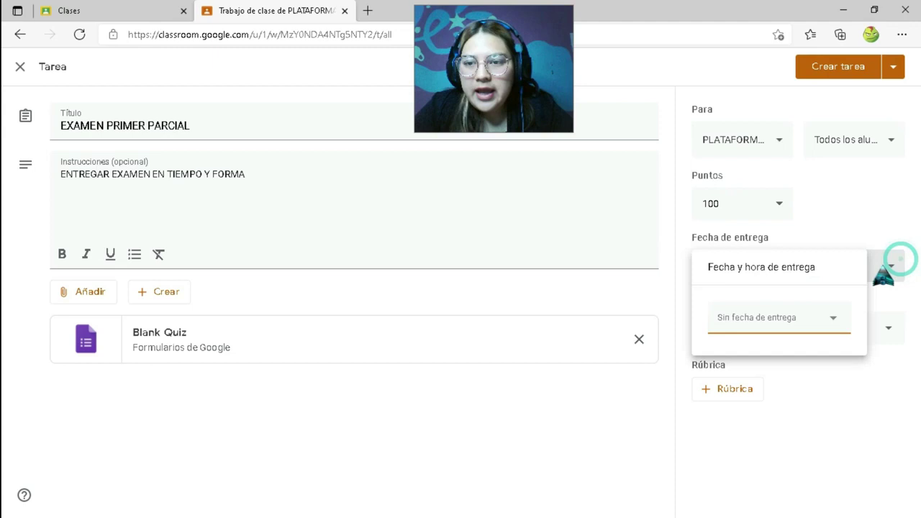
pyautogui.click(823, 320)
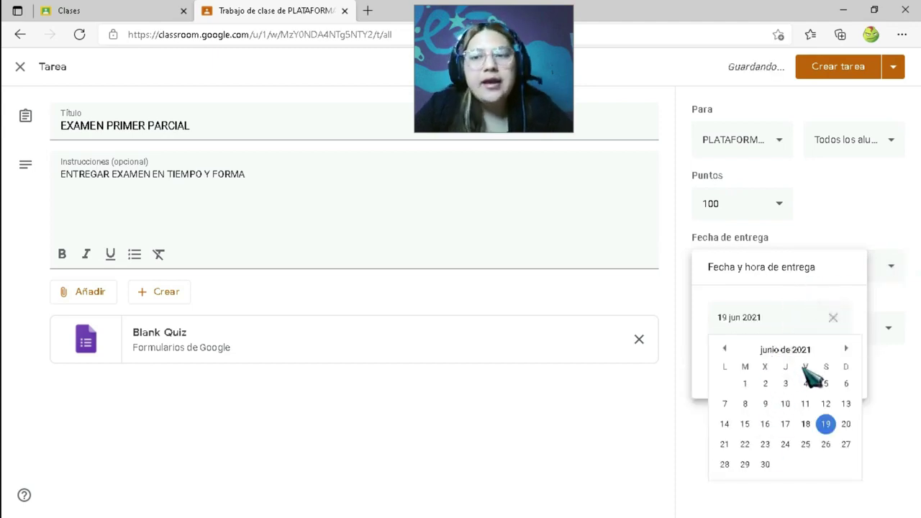
pyautogui.click(725, 442)
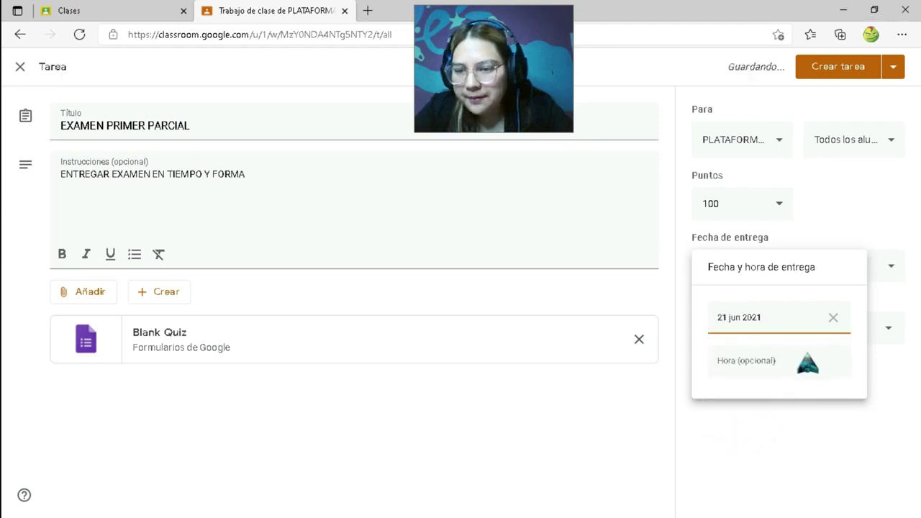
pyautogui.click(752, 369)
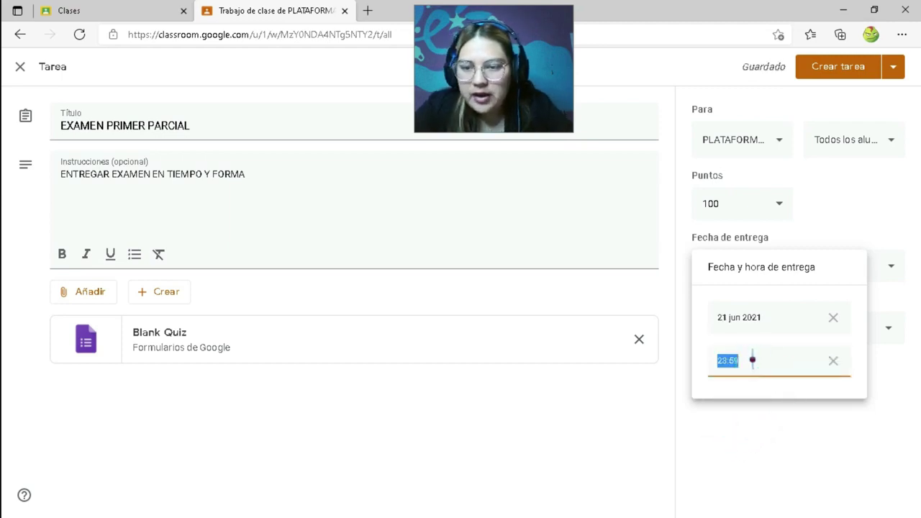
pyautogui.write('14')
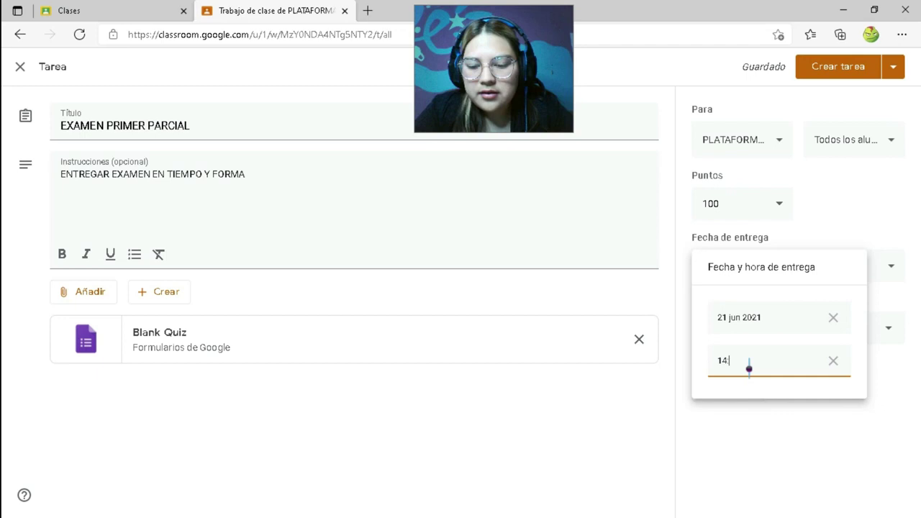
pyautogui.write(':00')
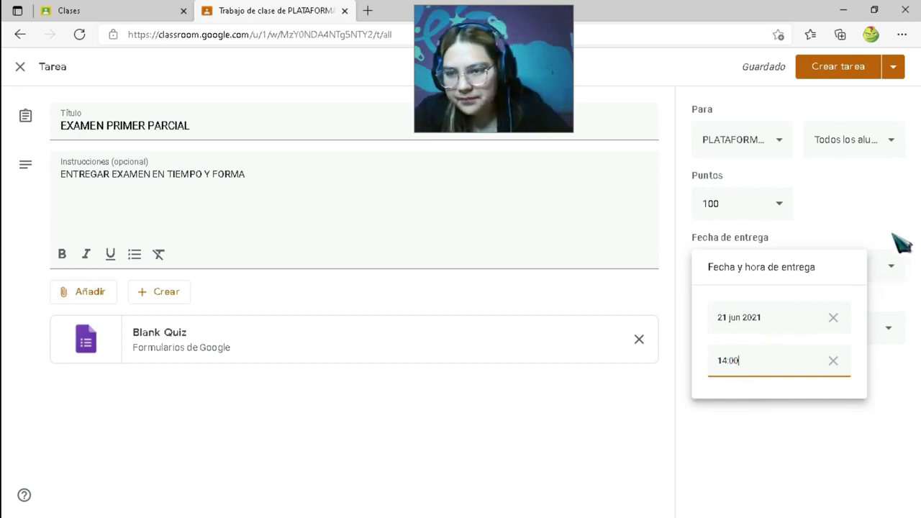
pyautogui.click(885, 225)
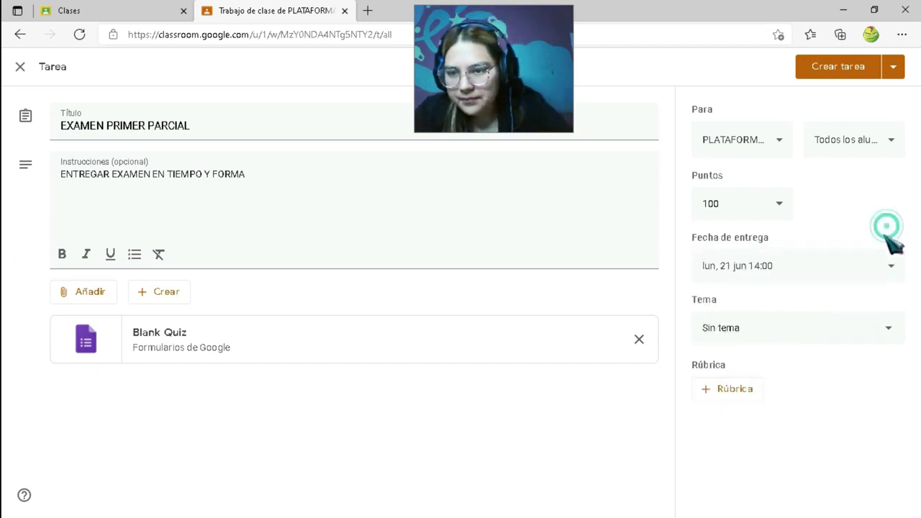
# Create a new topic EXAMEN for the assignment and look at the available rubric options.
pyautogui.click(781, 331)
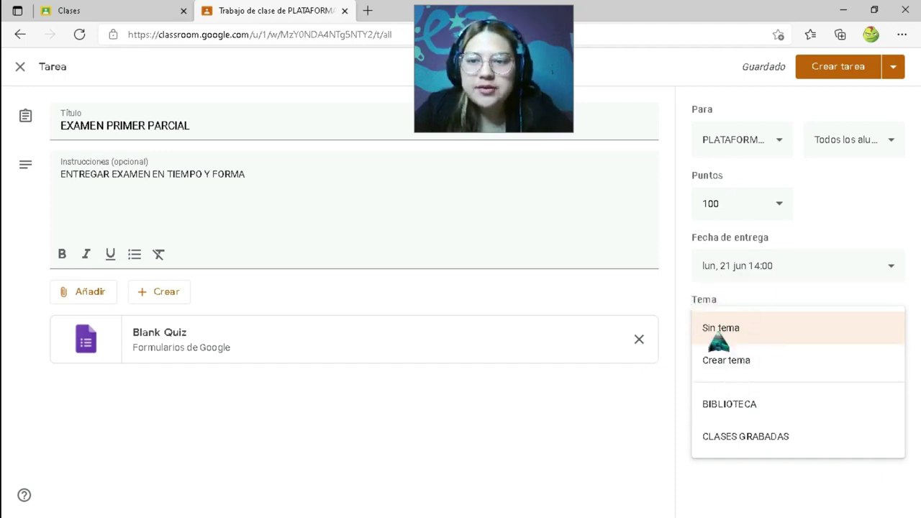
pyautogui.click(746, 374)
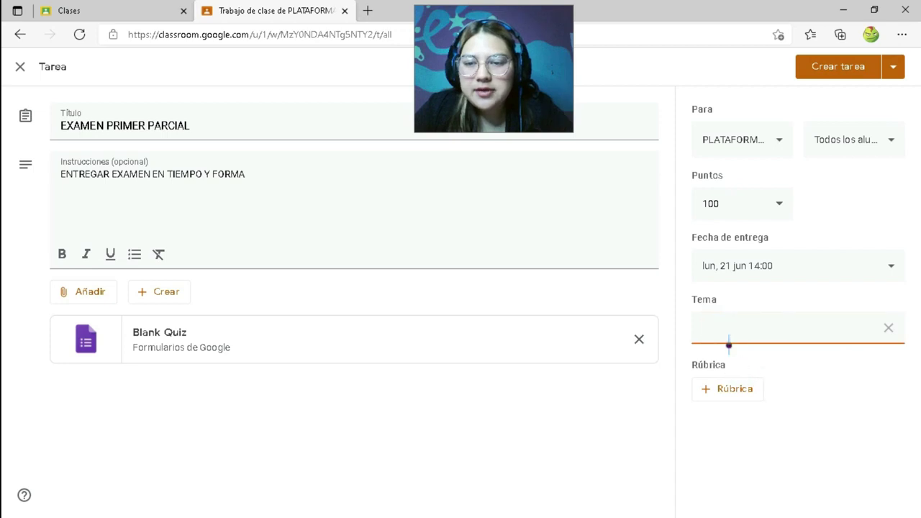
pyautogui.click(739, 336)
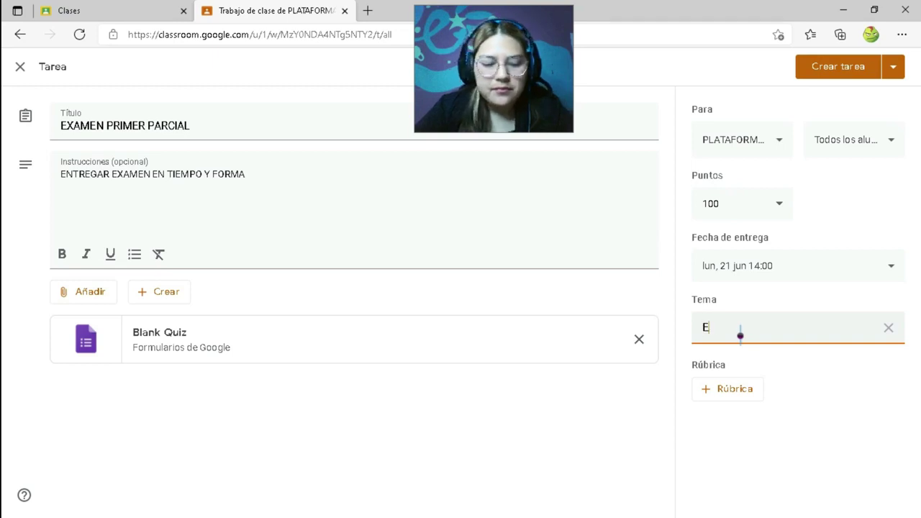
pyautogui.click(731, 394)
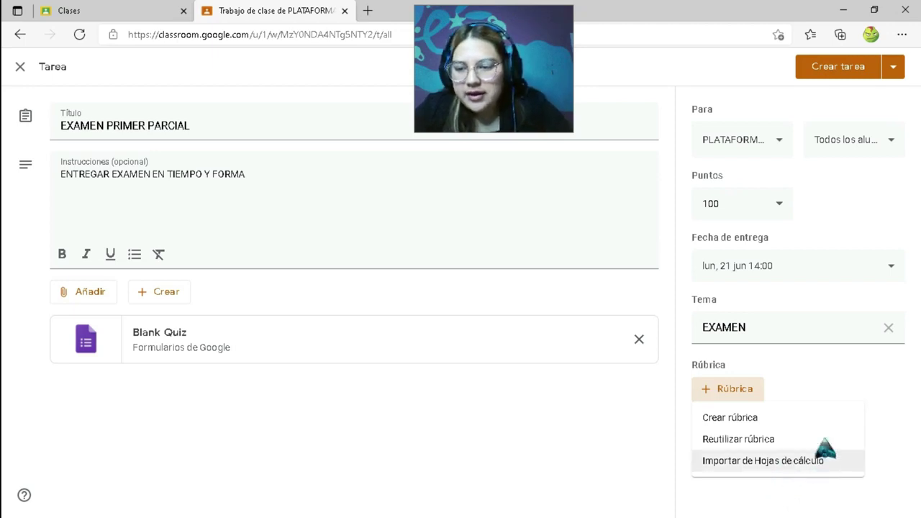
pyautogui.click(804, 389)
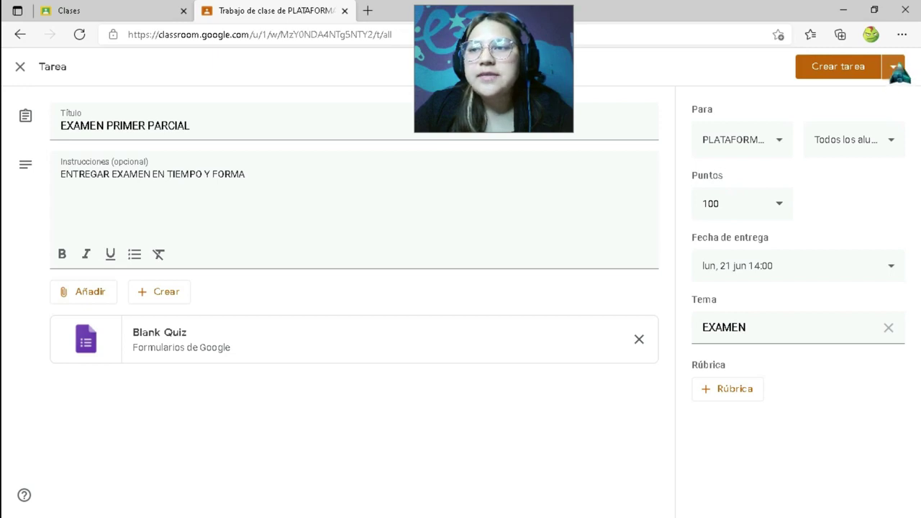
# Schedule the quiz assignment for publication on 21 June 2021 at 13:00.
pyautogui.click(893, 68)
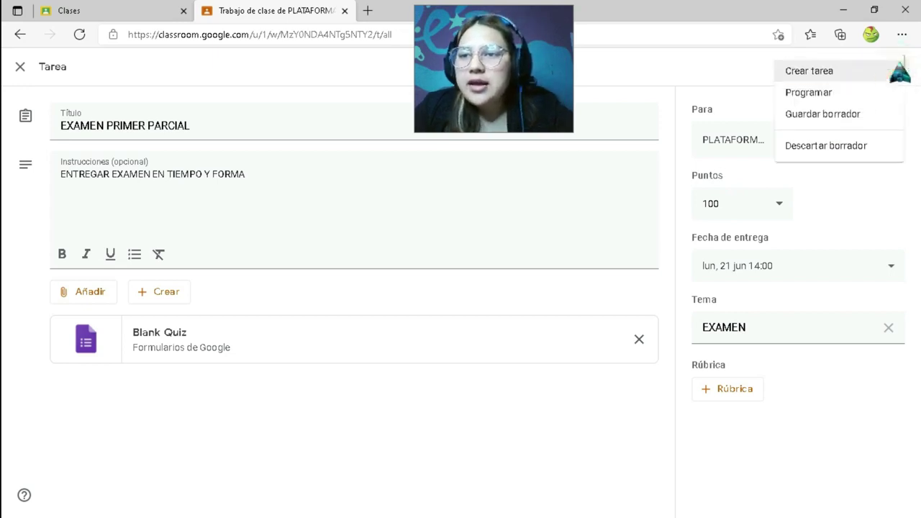
pyautogui.click(807, 93)
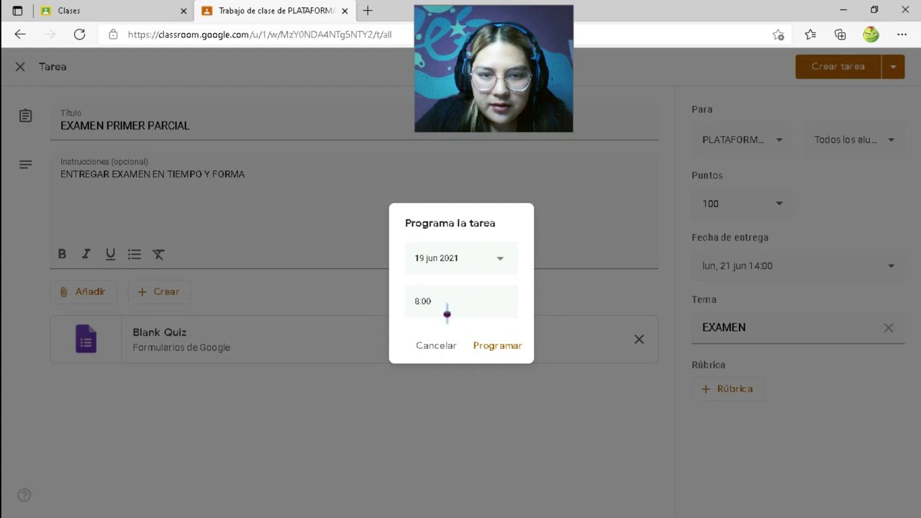
pyautogui.click(500, 260)
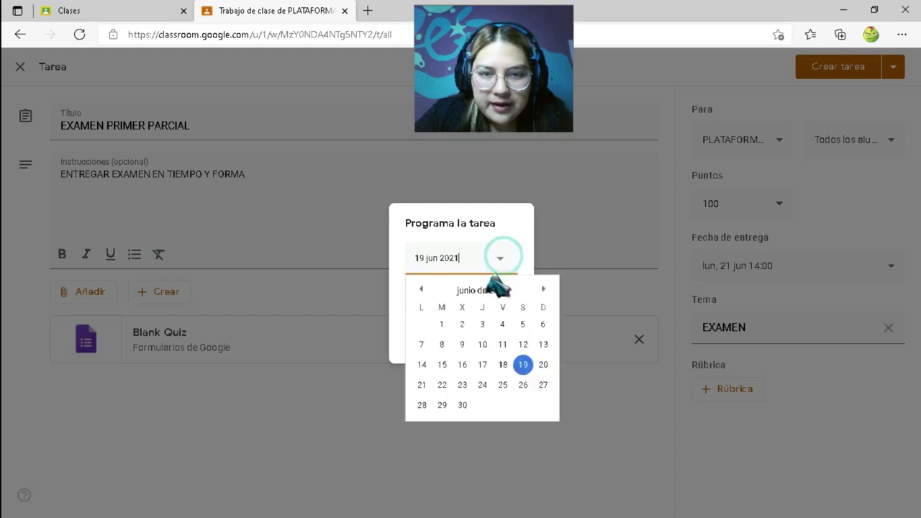
pyautogui.click(422, 385)
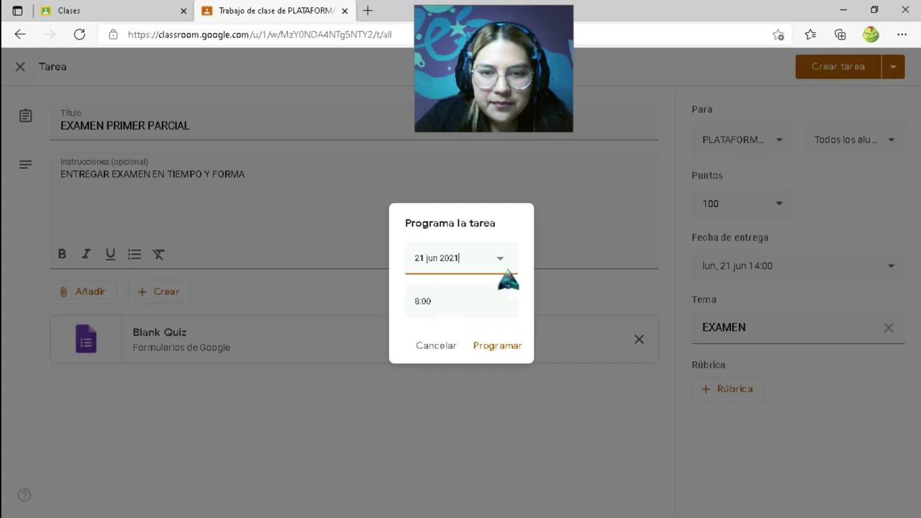
pyautogui.click(436, 303)
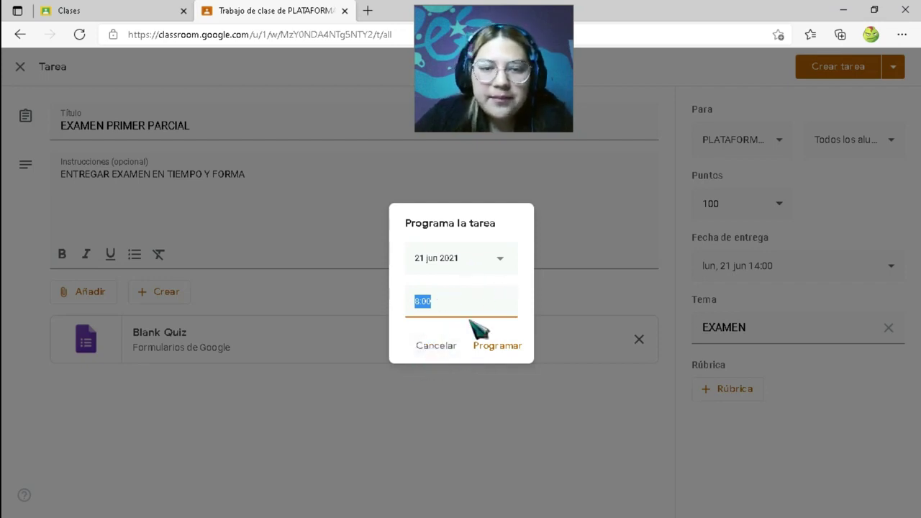
pyautogui.press('BackSpace')
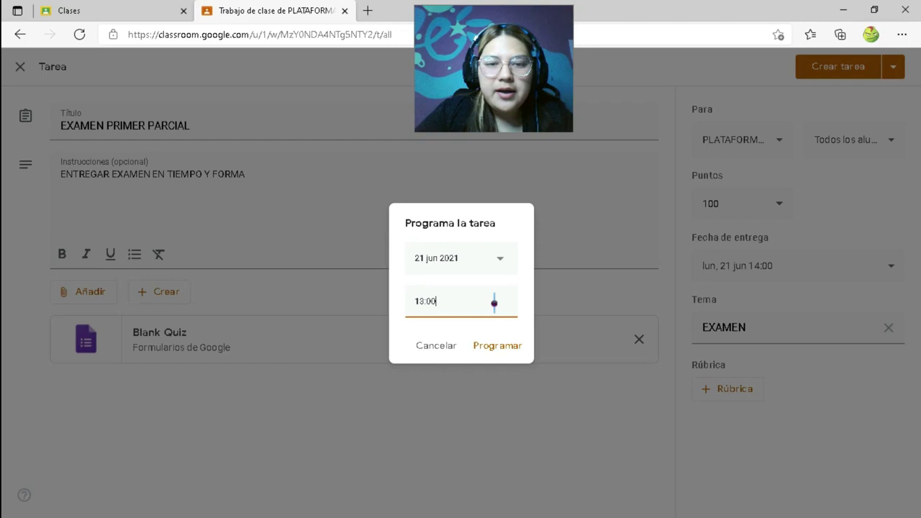
pyautogui.click(508, 347)
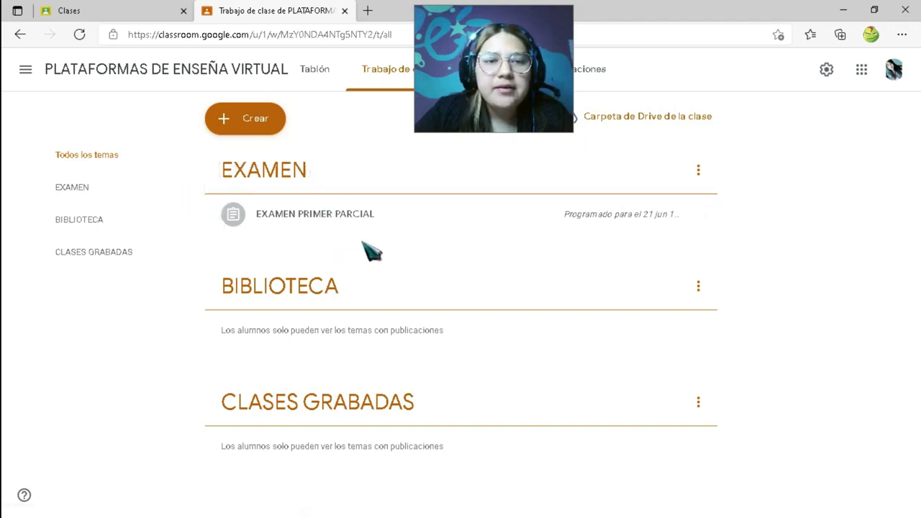
# Reopen the scheduled EXAMEN PRIMER PARCIAL assignment for editing and create a new Google Forms form from it.
pyautogui.click(345, 224)
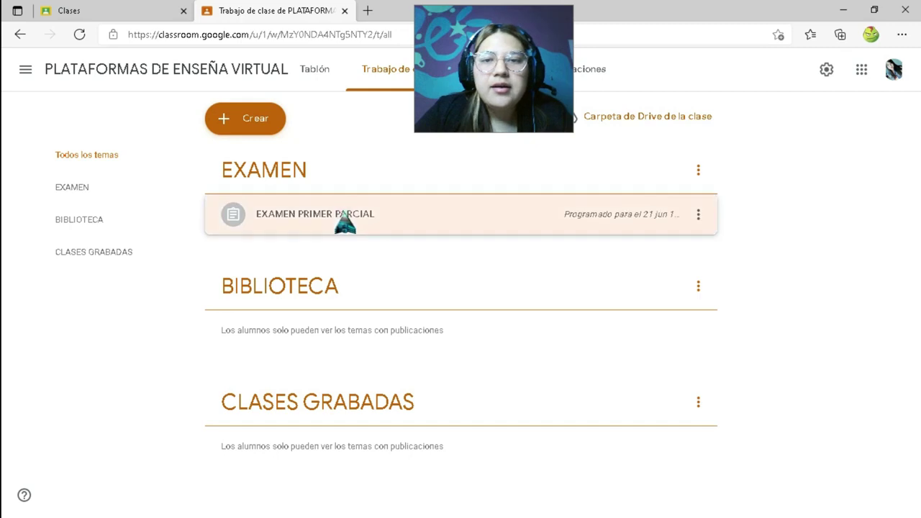
pyautogui.click(345, 223)
pyautogui.click(344, 220)
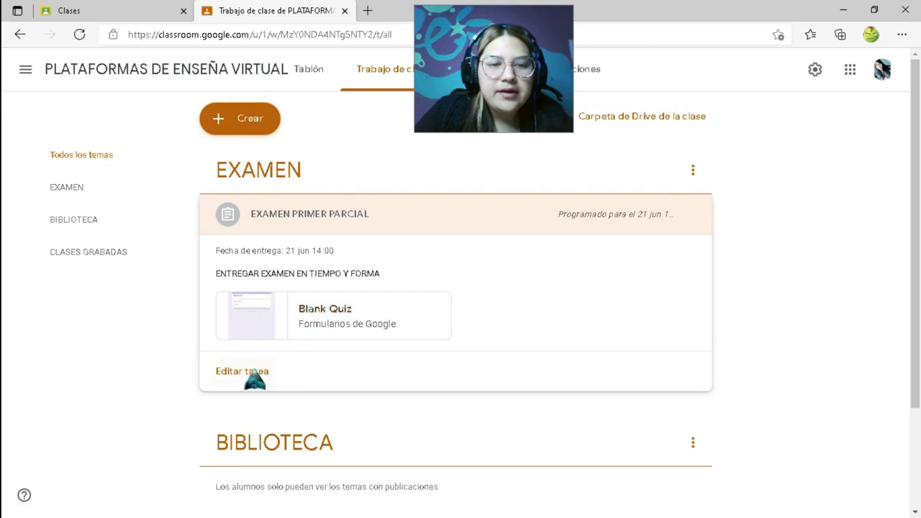
pyautogui.click(255, 379)
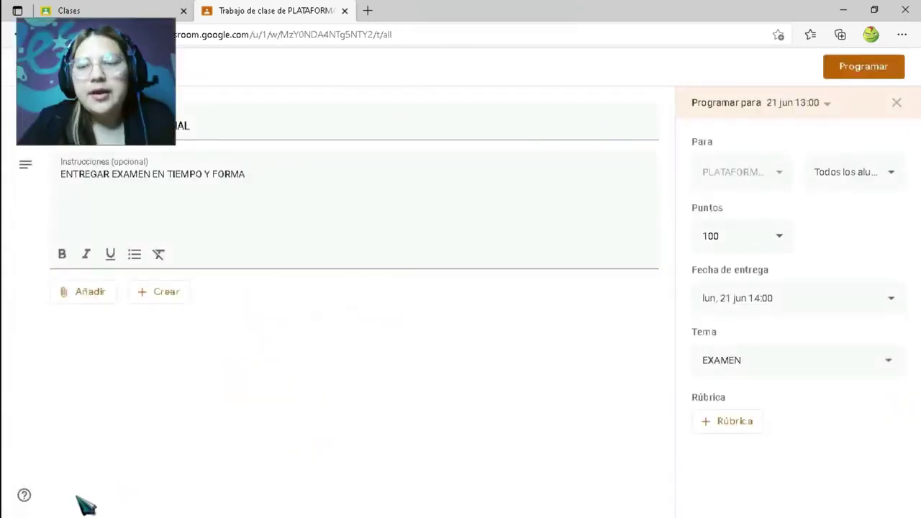
pyautogui.click(142, 297)
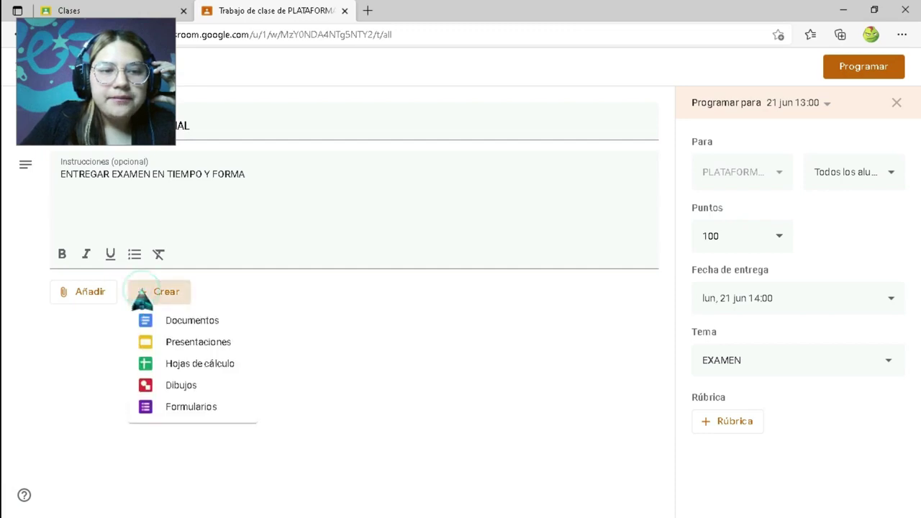
pyautogui.click(186, 411)
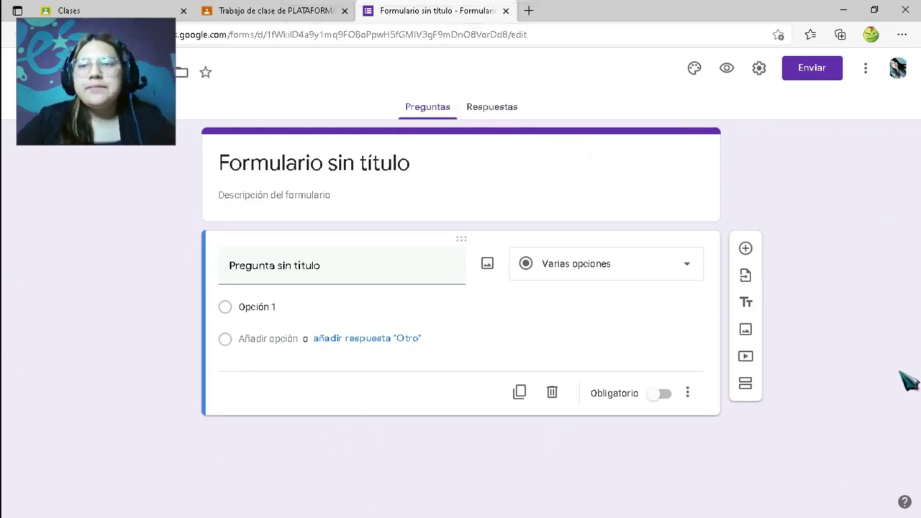
# Open the form's theme options and browse the preset header images for work and school.
pyautogui.click(697, 72)
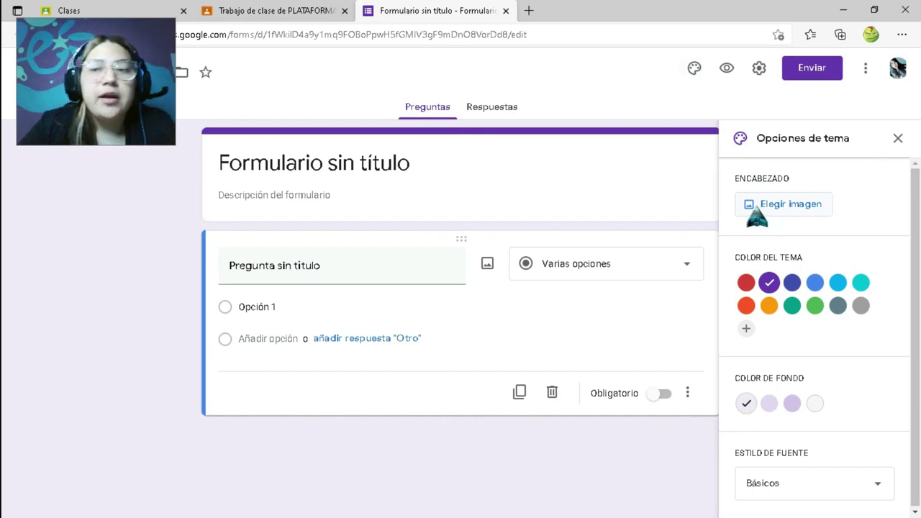
pyautogui.click(781, 207)
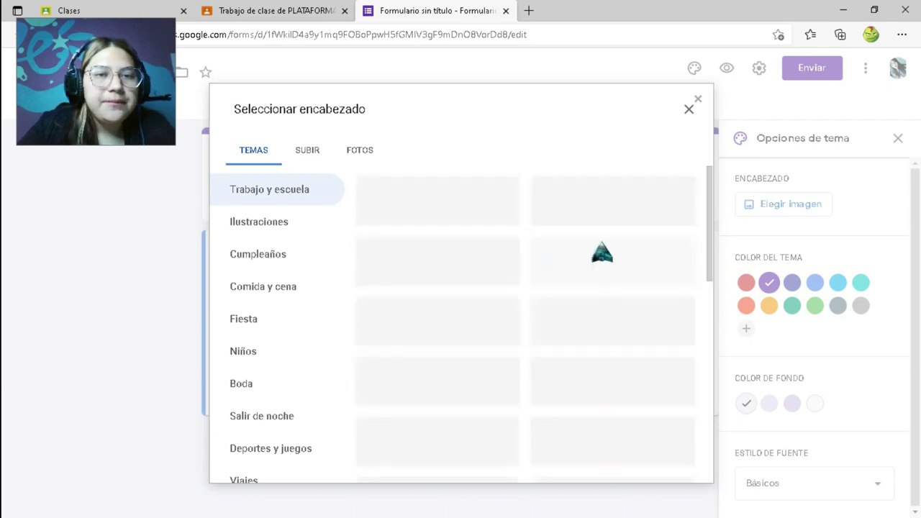
pyautogui.scroll(-3, 523, 316)
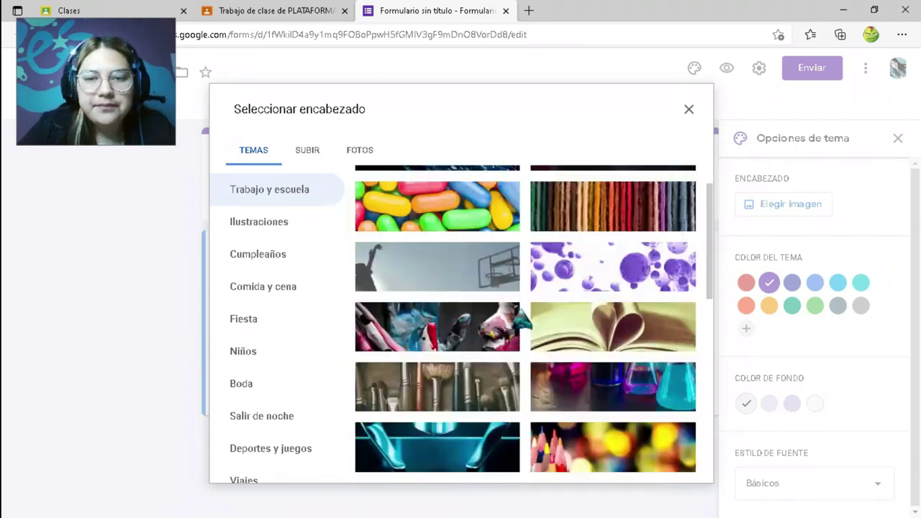
pyautogui.scroll(-10, 522, 320)
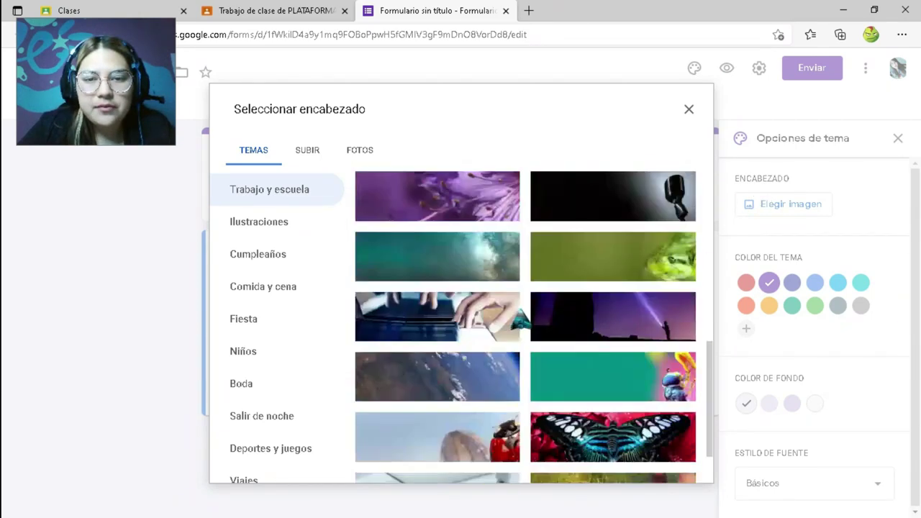
pyautogui.scroll(-2, 522, 318)
pyautogui.scroll(10, 525, 323)
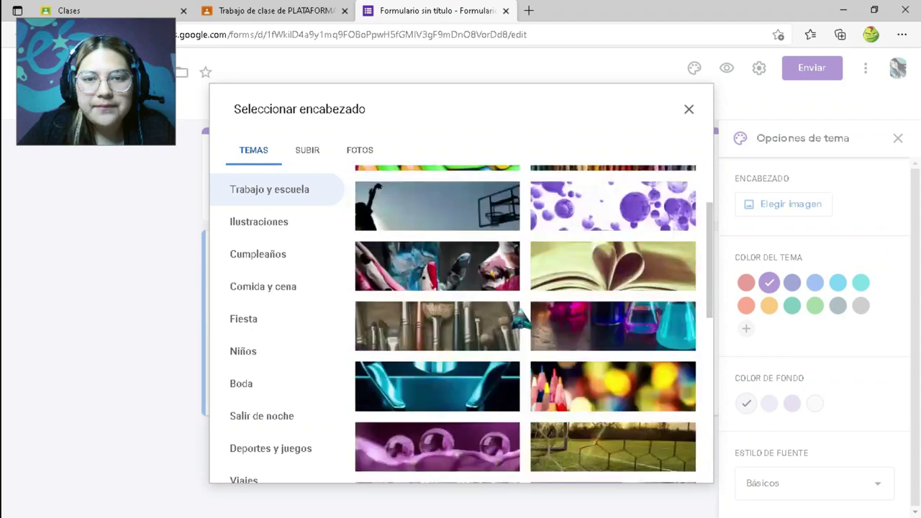
# Examine the file upload and personal photos as other sources for the form's header image.
pyautogui.click(302, 153)
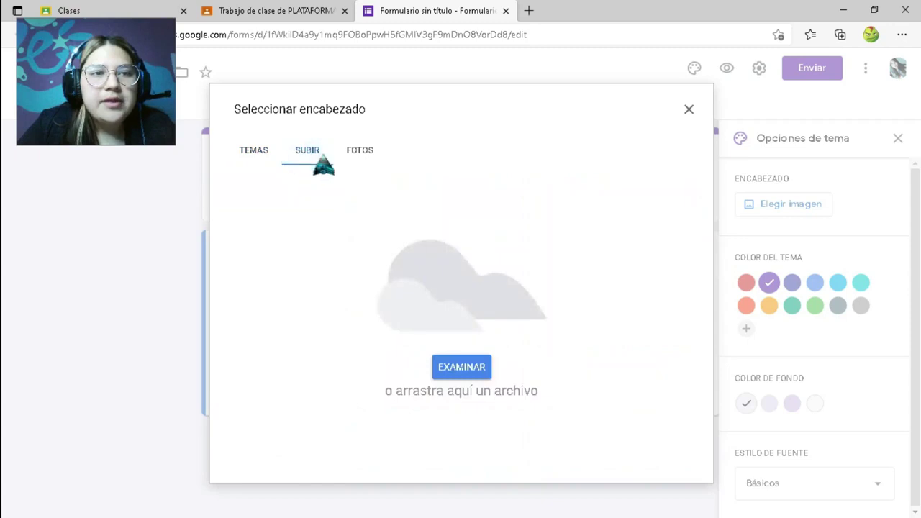
pyautogui.click(473, 365)
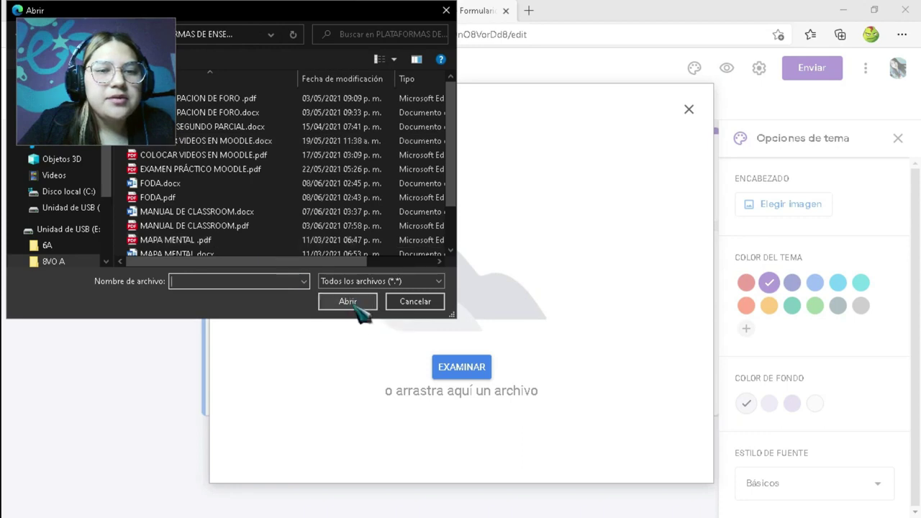
pyautogui.click(416, 300)
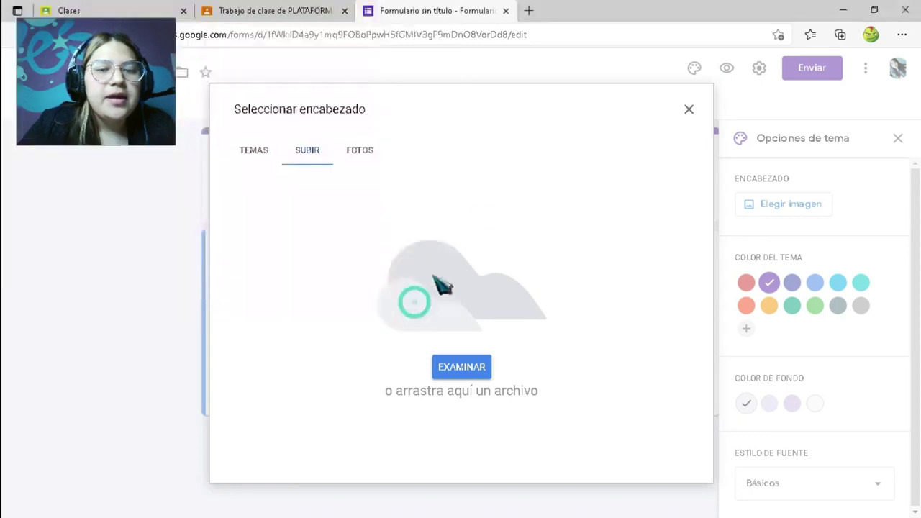
pyautogui.click(361, 153)
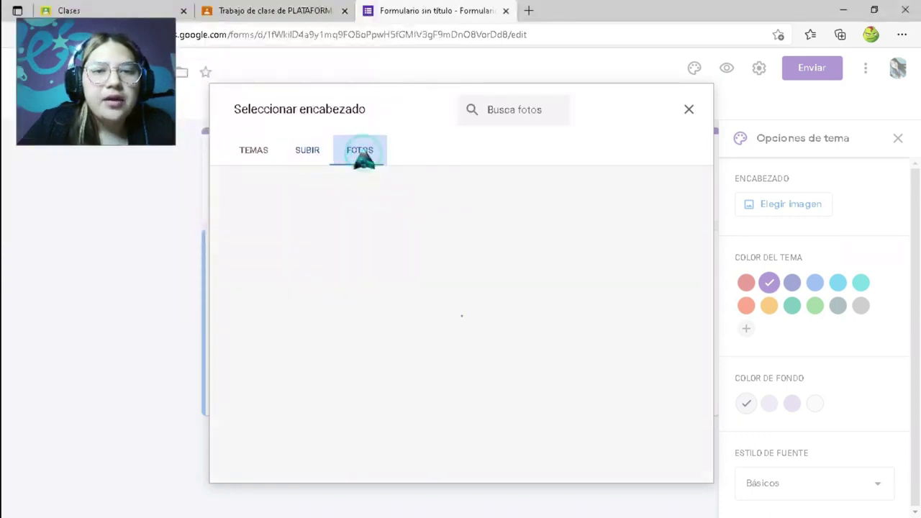
pyautogui.click(482, 113)
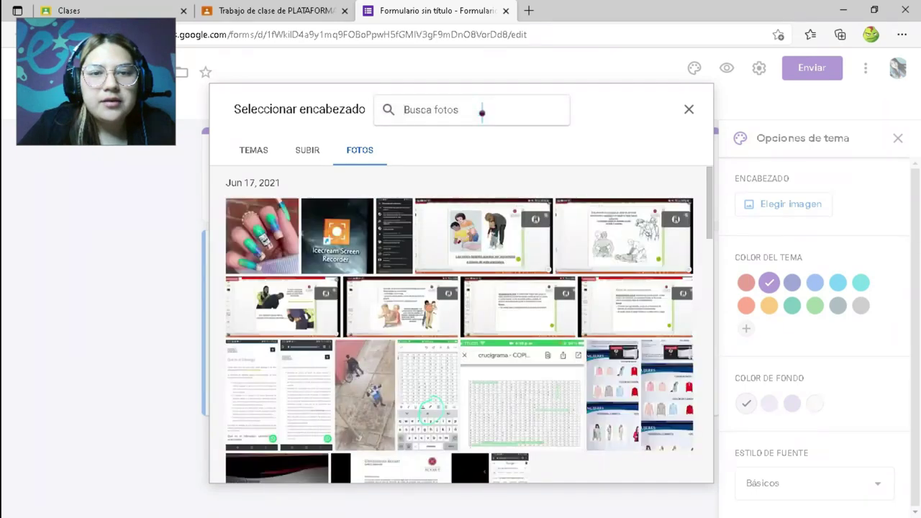
pyautogui.scroll(-3, 431, 296)
pyautogui.scroll(3, 431, 296)
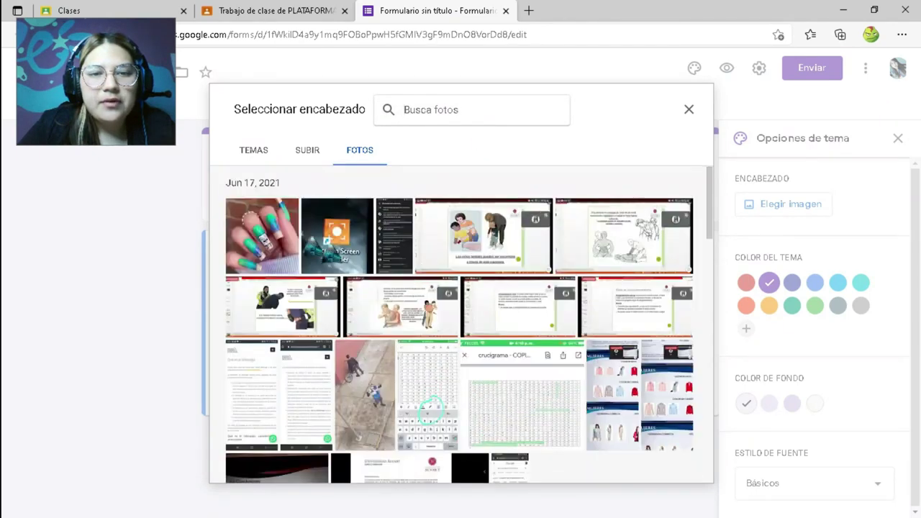
# Browse the preset header categories and insert the illustrated bookshelf image from Trabajo y escuela as the form's header.
pyautogui.click(258, 149)
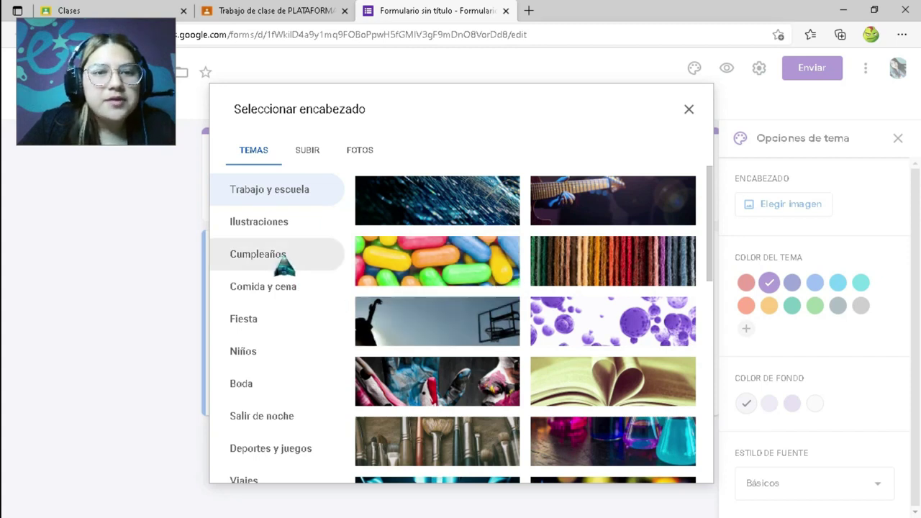
pyautogui.click(272, 288)
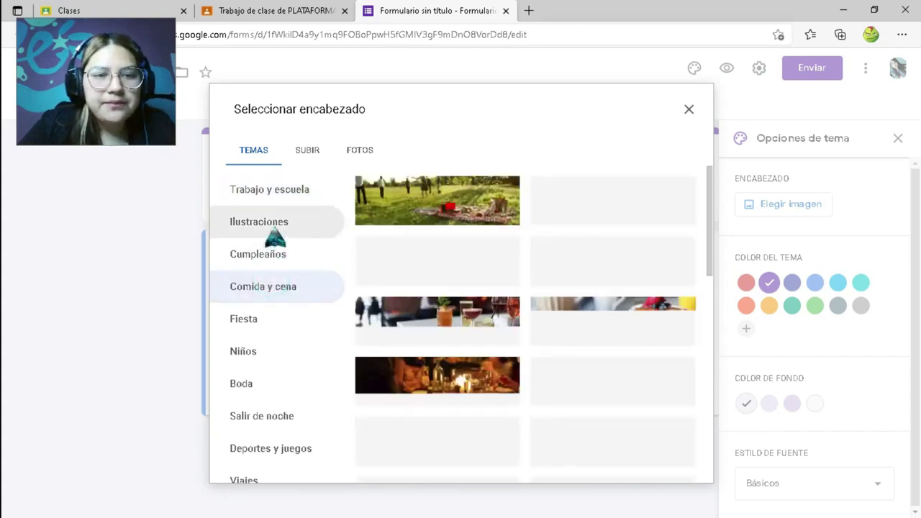
pyautogui.click(274, 231)
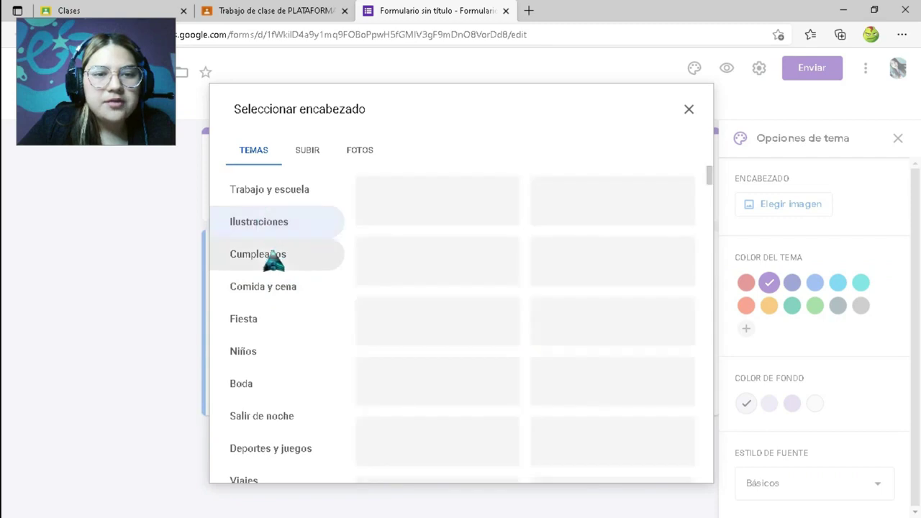
pyautogui.click(274, 259)
pyautogui.click(288, 192)
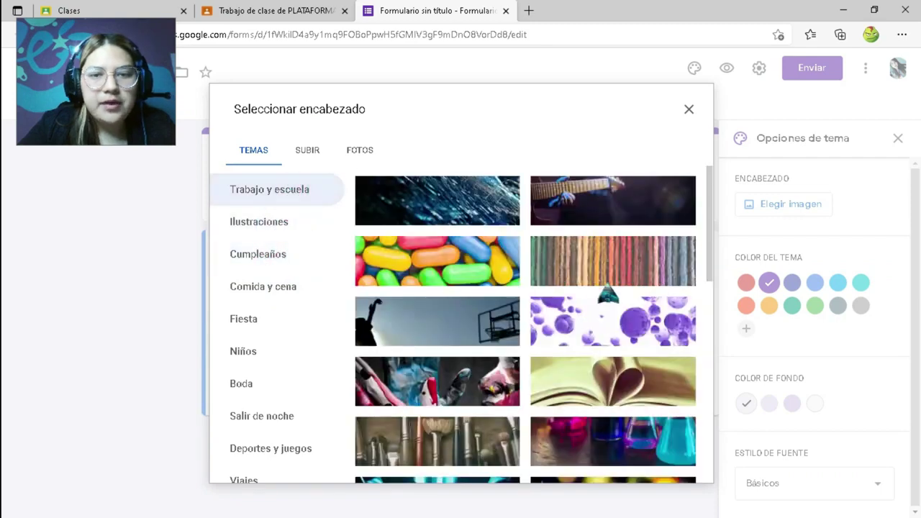
pyautogui.scroll(-1, 608, 294)
pyautogui.scroll(-4, 607, 220)
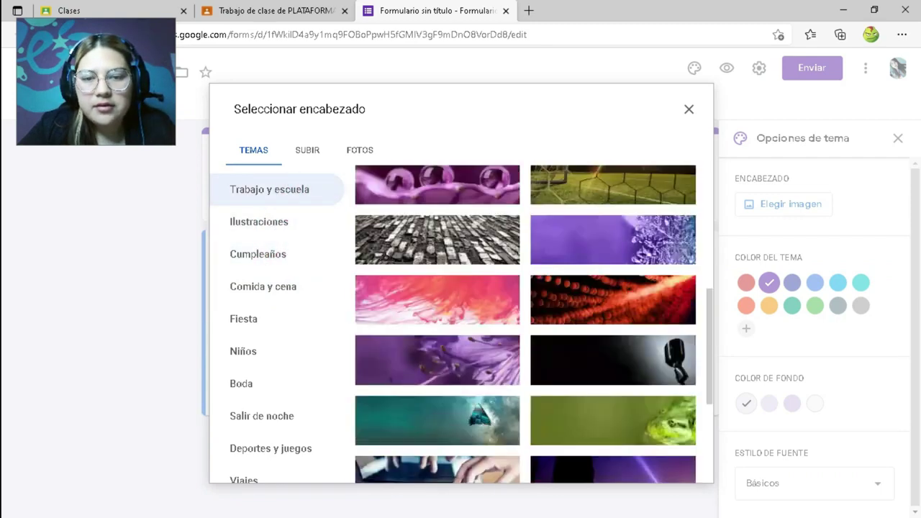
pyautogui.scroll(-5, 525, 324)
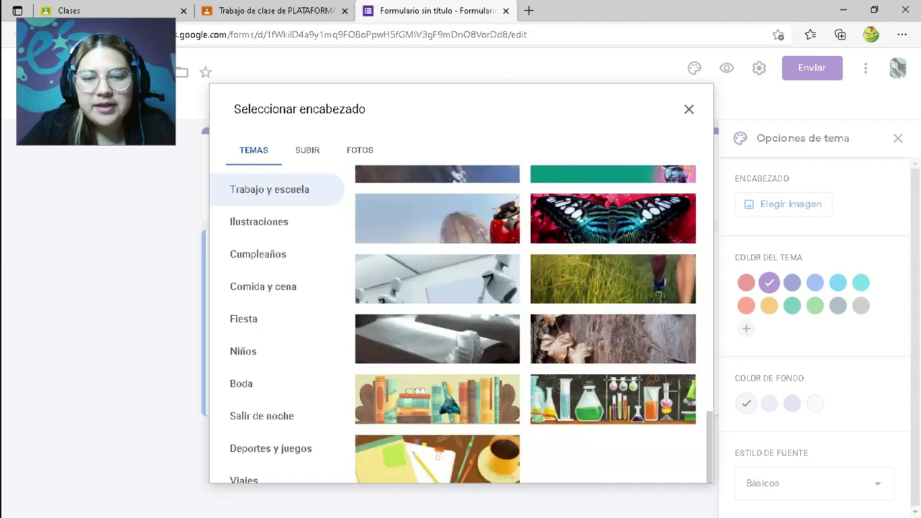
pyautogui.click(452, 395)
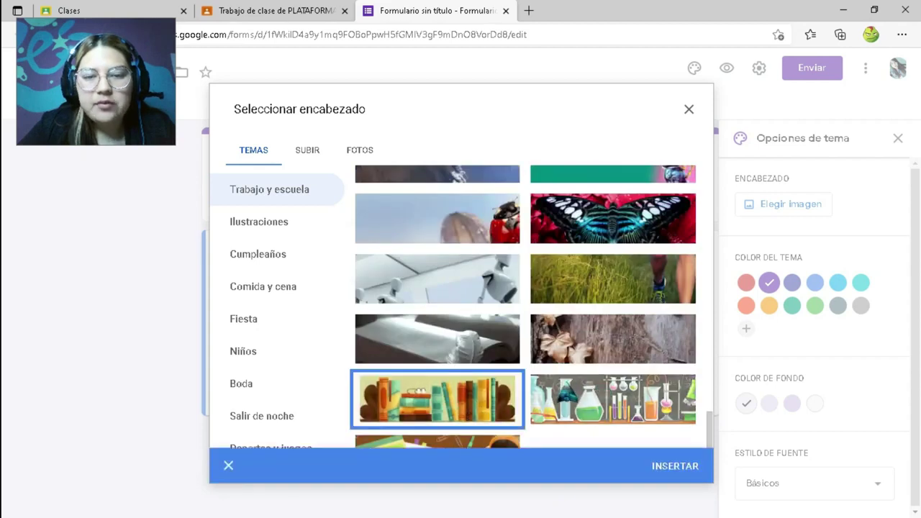
pyautogui.click(675, 466)
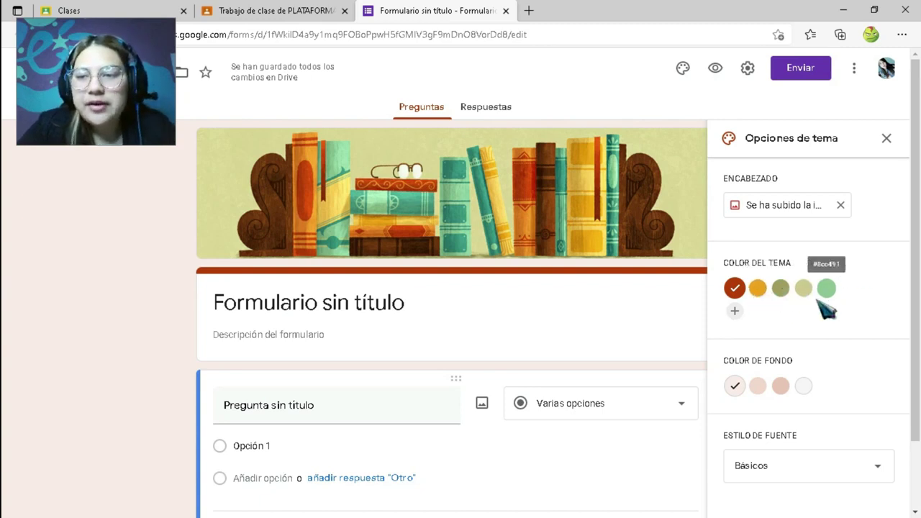
# Try the green, red and olive theme colours on the form.
pyautogui.click(827, 289)
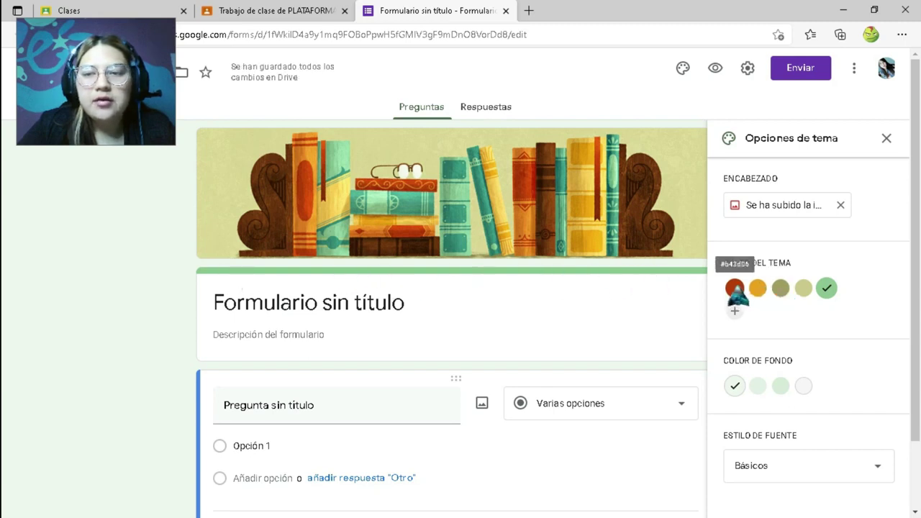
pyautogui.click(735, 288)
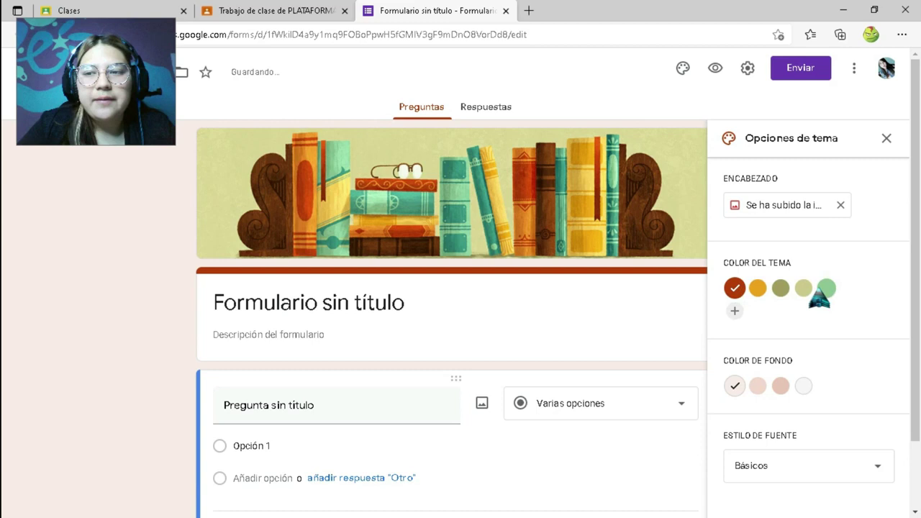
pyautogui.click(825, 290)
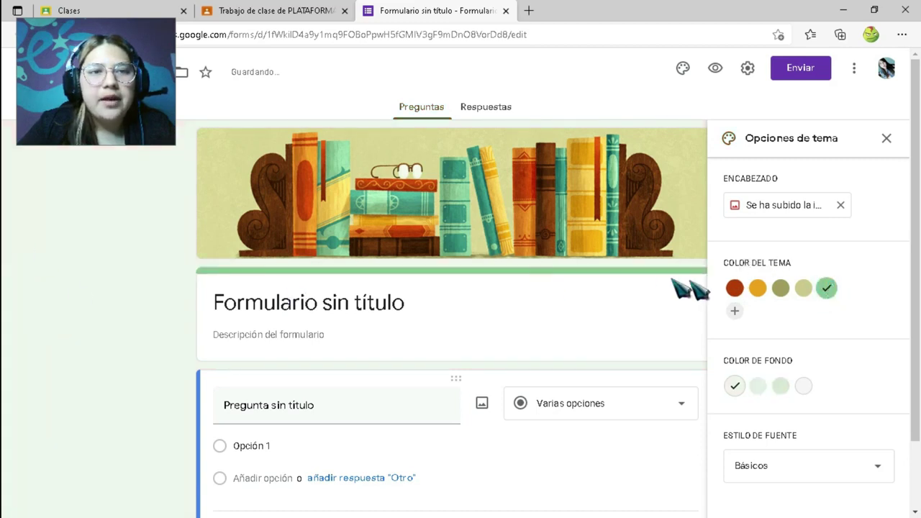
pyautogui.click(781, 289)
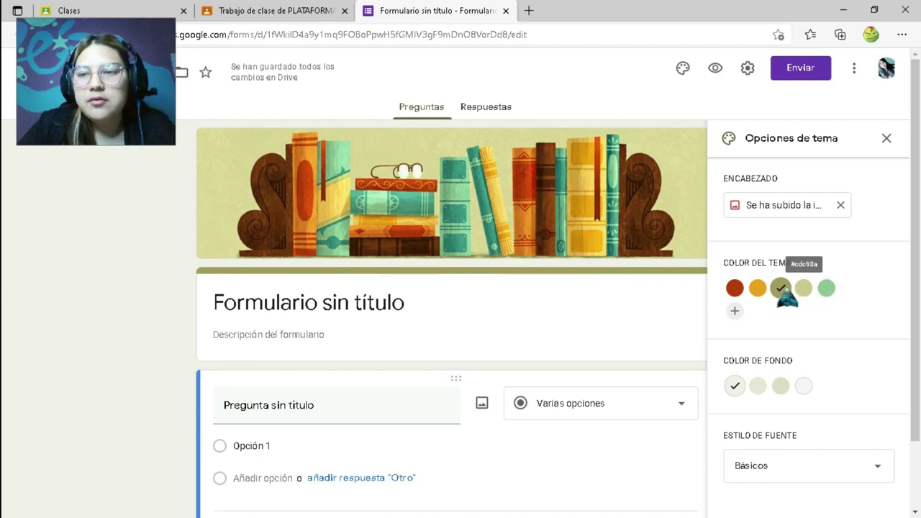
# Set the form's theme colour to orange-yellow and close the theme options.
pyautogui.click(757, 288)
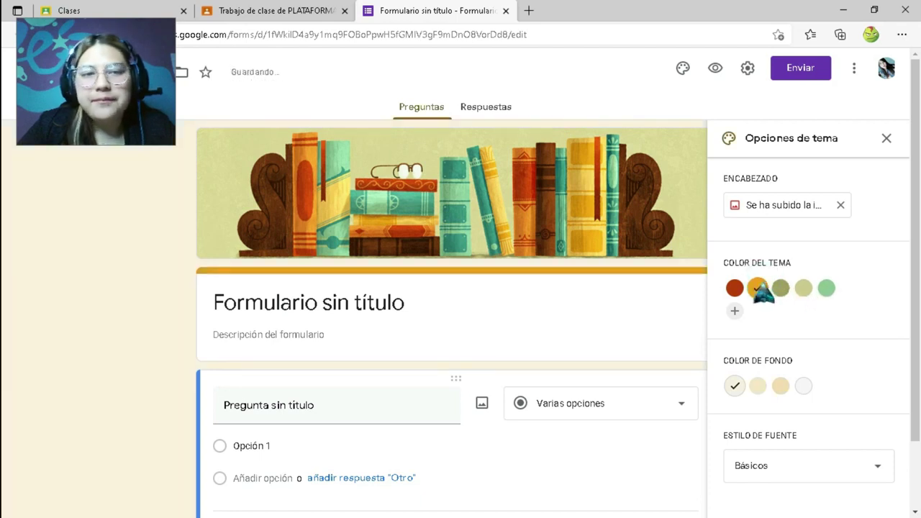
pyautogui.scroll(-1, 800, 378)
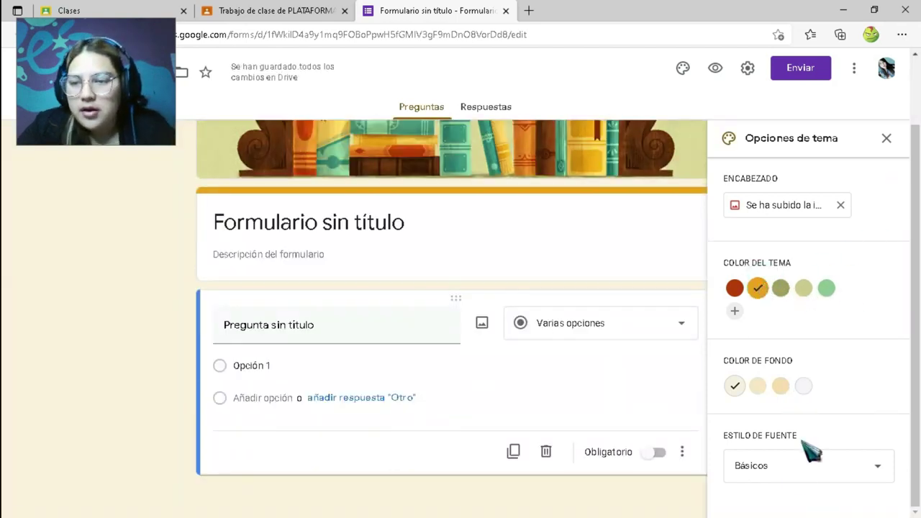
pyautogui.click(886, 138)
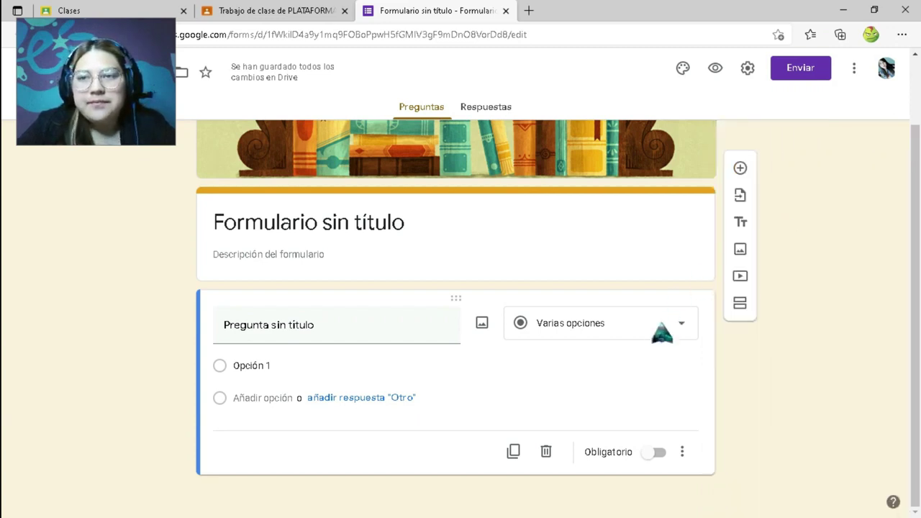
# Title the form EXAMEN PRIMER PARCIAL.
pyautogui.scroll(1, 661, 333)
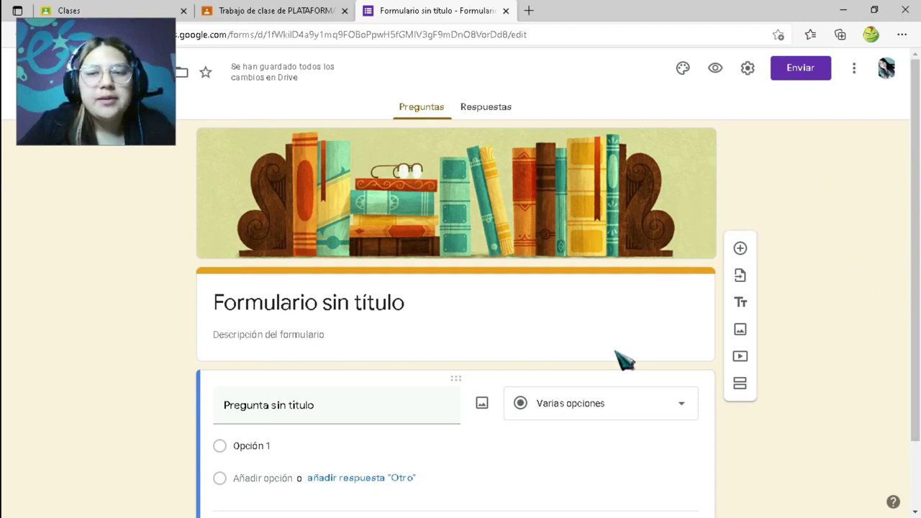
pyautogui.scroll(-1, 431, 338)
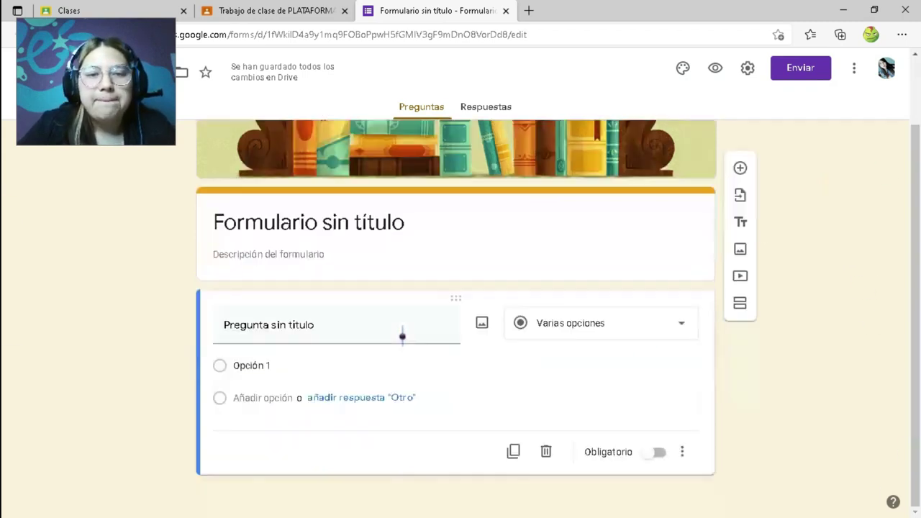
pyautogui.click(437, 236)
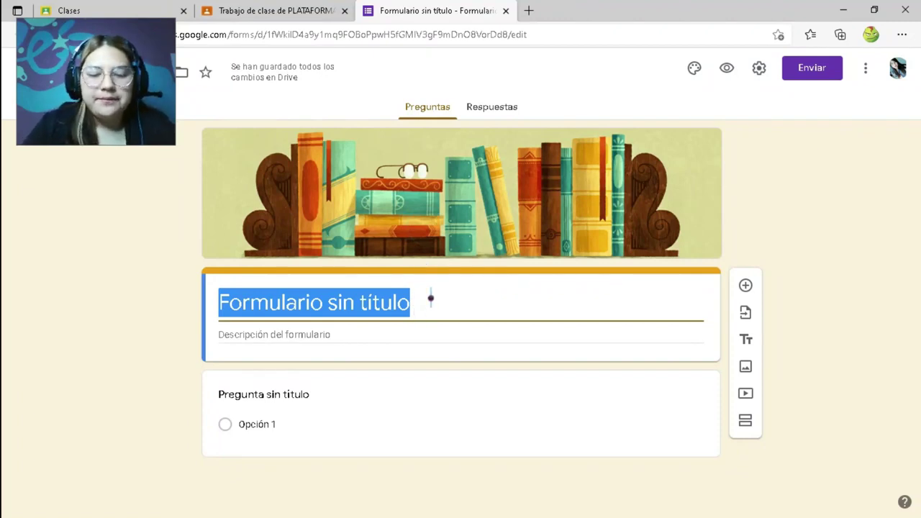
pyautogui.write('EXAMEN ')
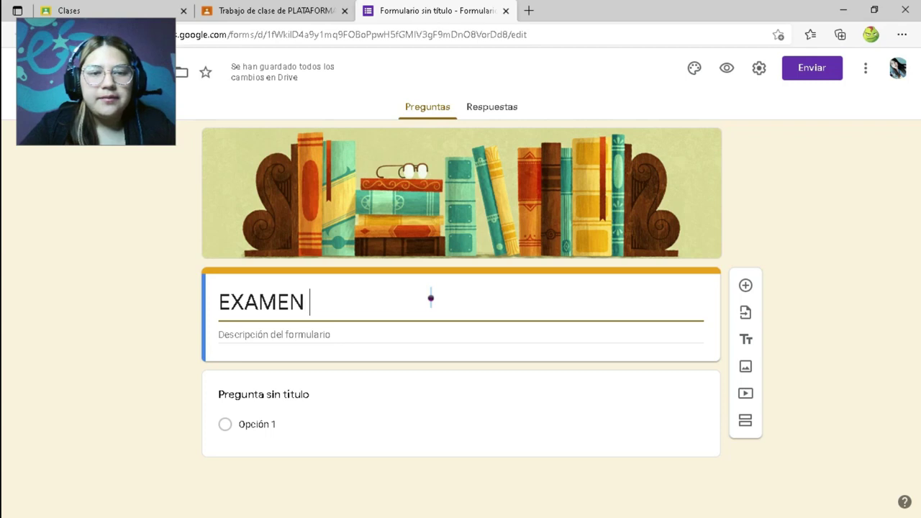
pyautogui.write('PRIMER')
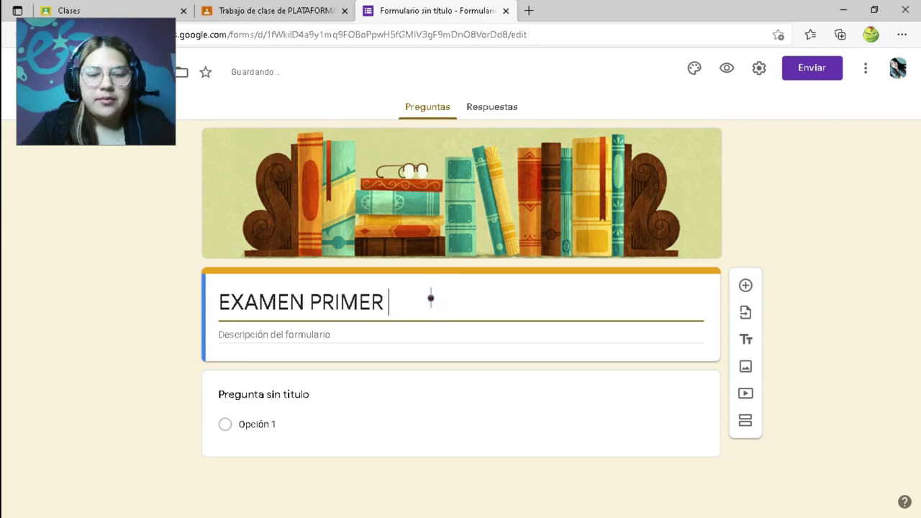
pyautogui.write(' PARCIAL')
# Enter the form description "LEE DEMANERA DETALLADAMENTE LAS PREGUNTAS".
pyautogui.click(339, 335)
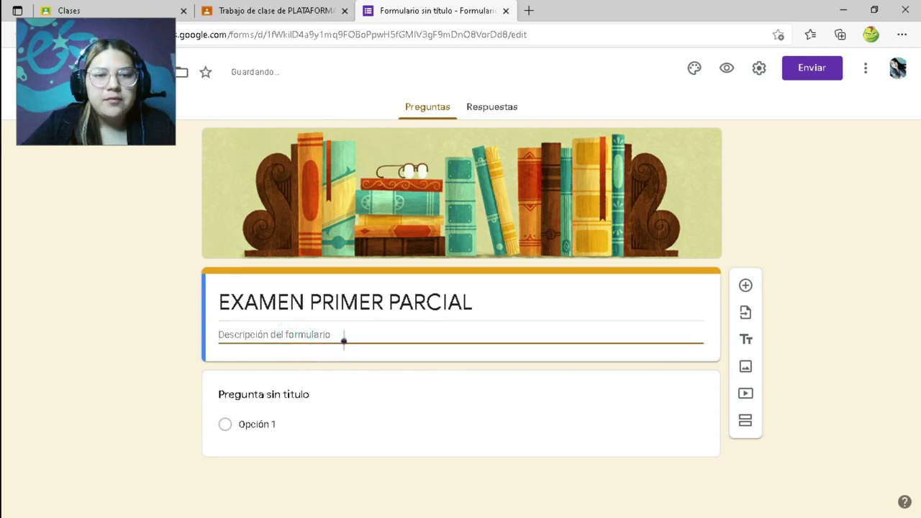
pyautogui.click(344, 338)
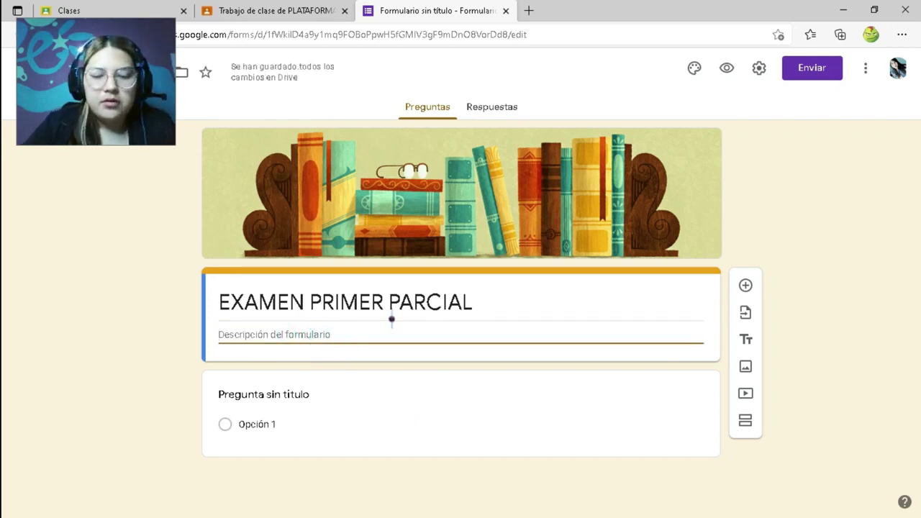
pyautogui.write('LEE DEMANERA DETALLADA')
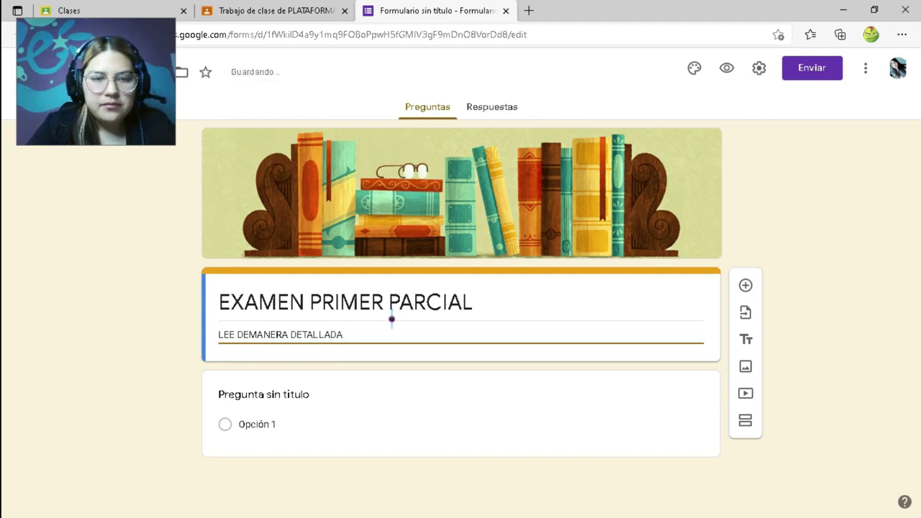
pyautogui.write('LAS PREGUNTAS')
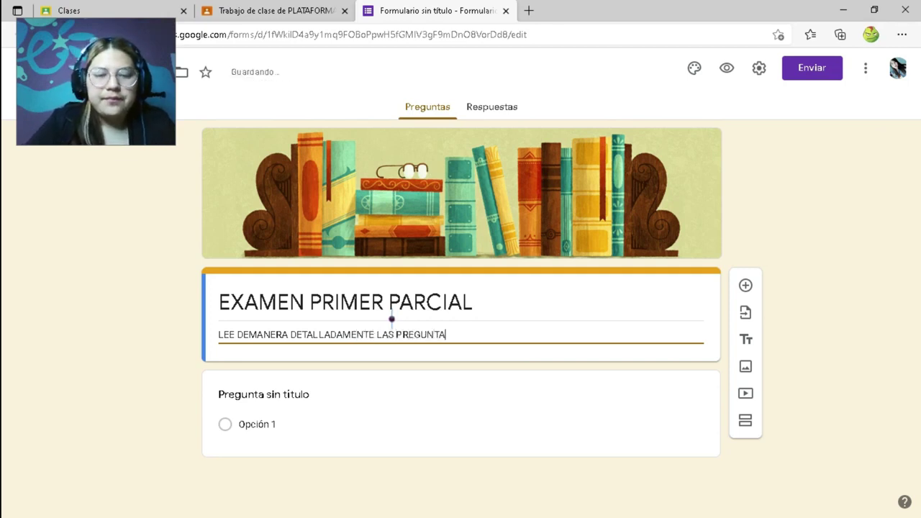
# Replace the first question's placeholder text with "COLOCA TU NOMBRE COMPLETO".
pyautogui.click(315, 419)
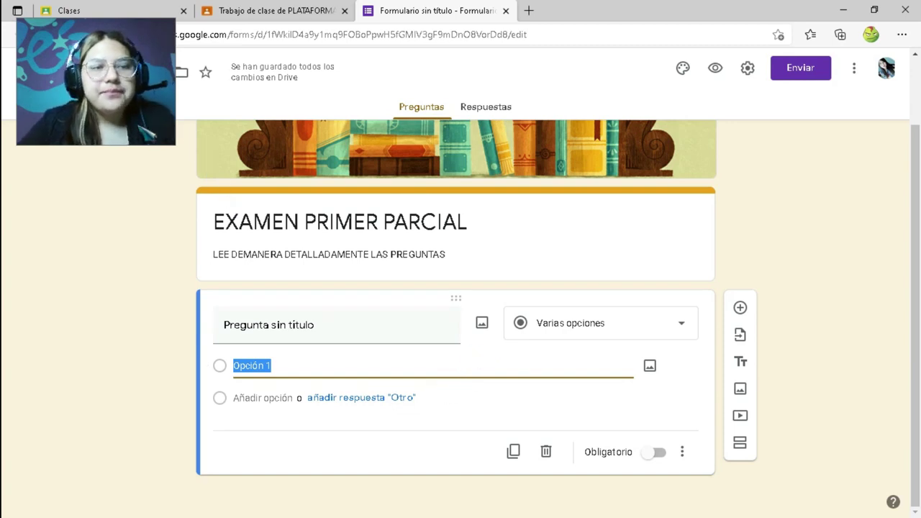
pyautogui.click(158, 122)
pyautogui.moveTo(159, 122); pyautogui.dragTo(156, 105)
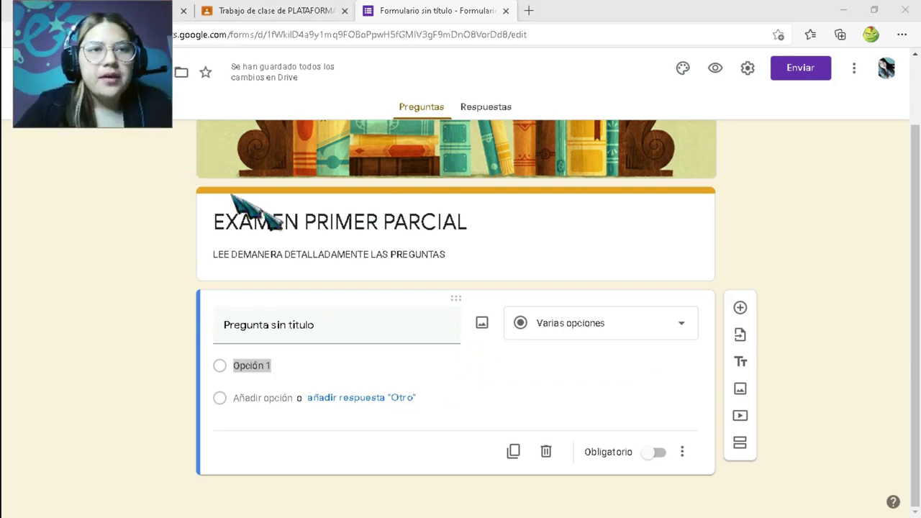
pyautogui.click(367, 332)
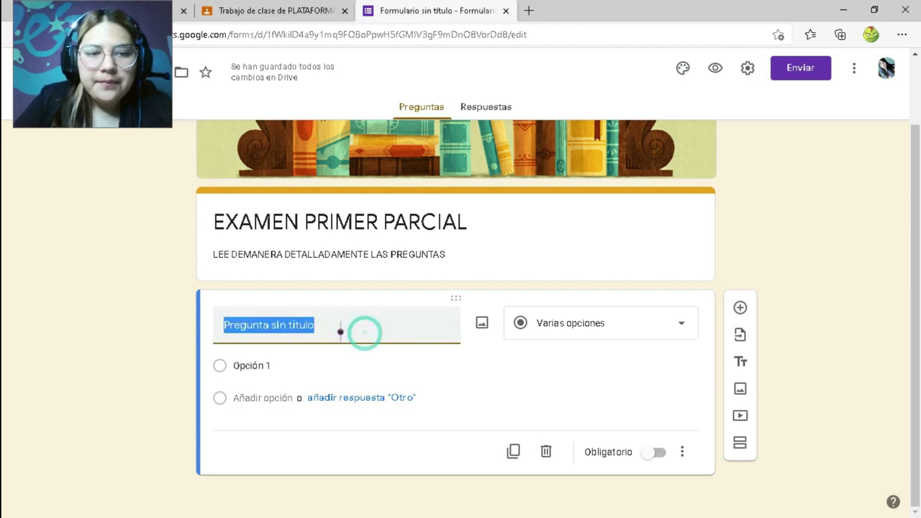
pyautogui.press('BackSpace')
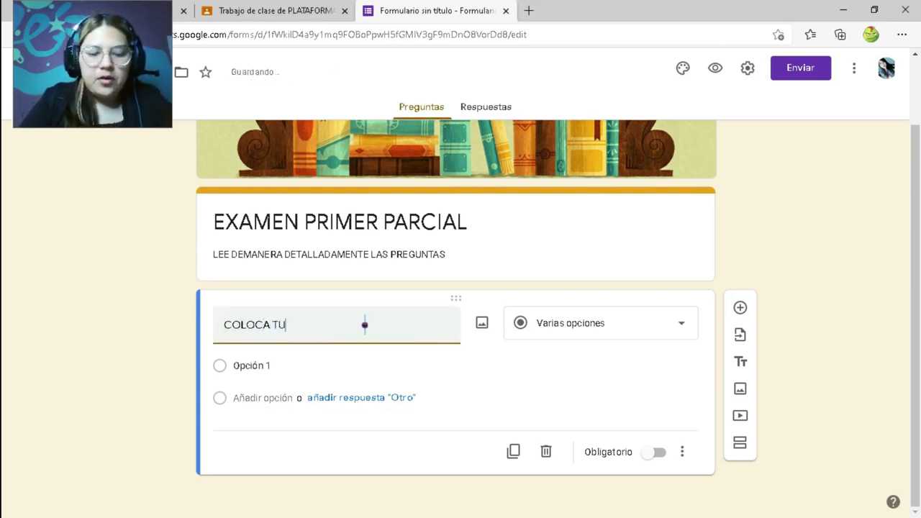
pyautogui.write('COLOCA TU NOMBRE C')
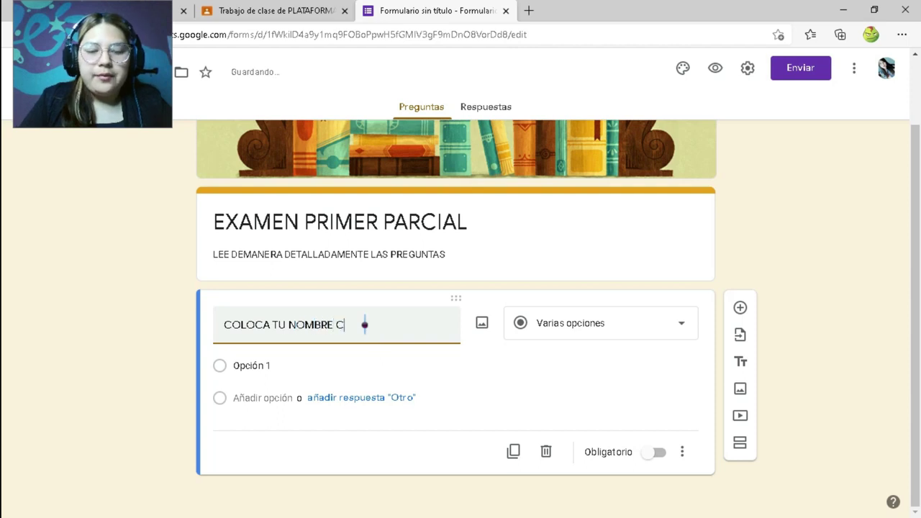
pyautogui.write('OMO')
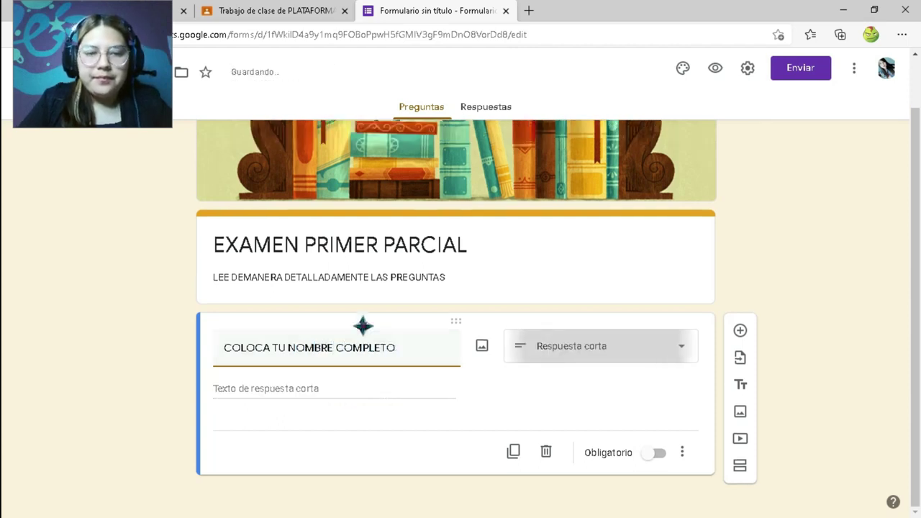
# Review the available answer types for the full-name question, keep Respuesta corta, and make the question mandatory.
pyautogui.click(575, 343)
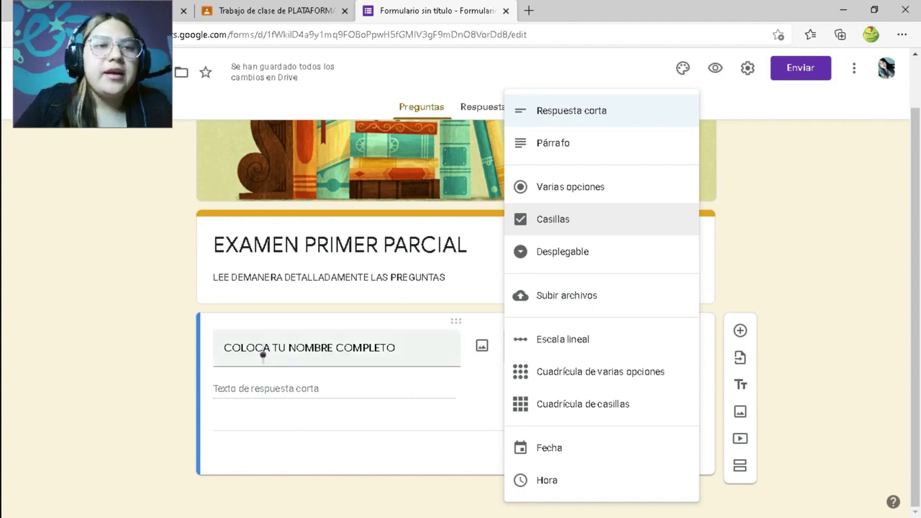
pyautogui.click(272, 400)
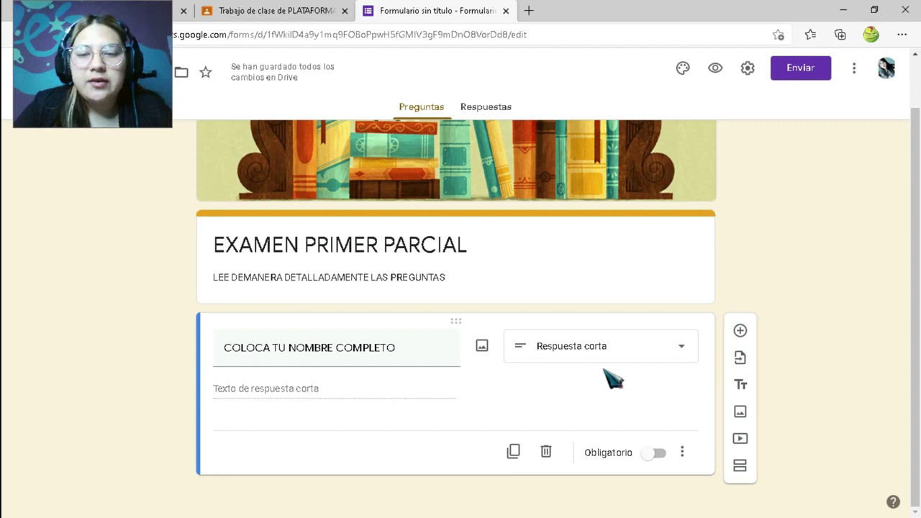
pyautogui.click(653, 452)
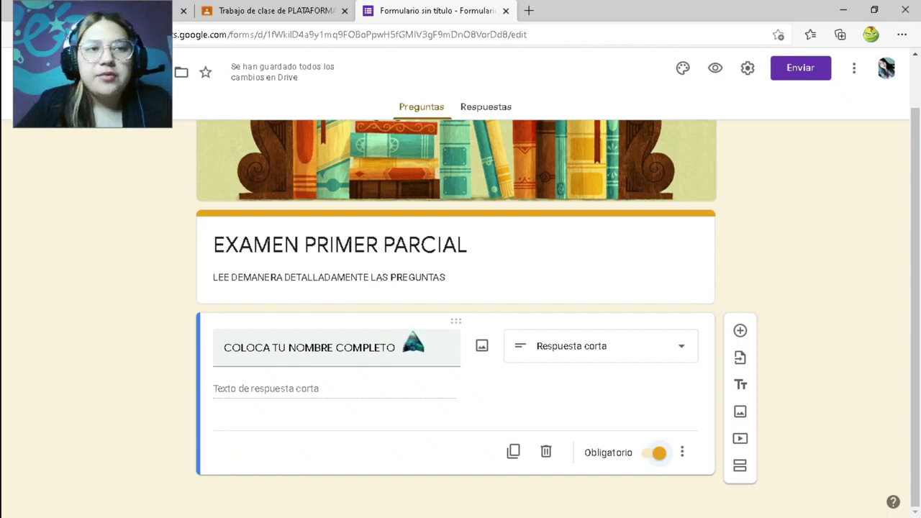
# Add a new section after the full-name question and check how the form is divided.
pyautogui.click(739, 467)
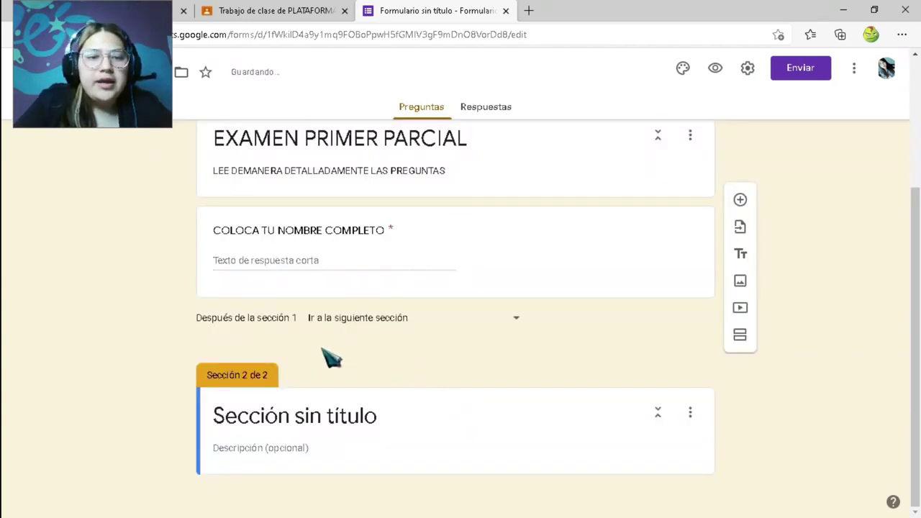
pyautogui.scroll(3, 273, 396)
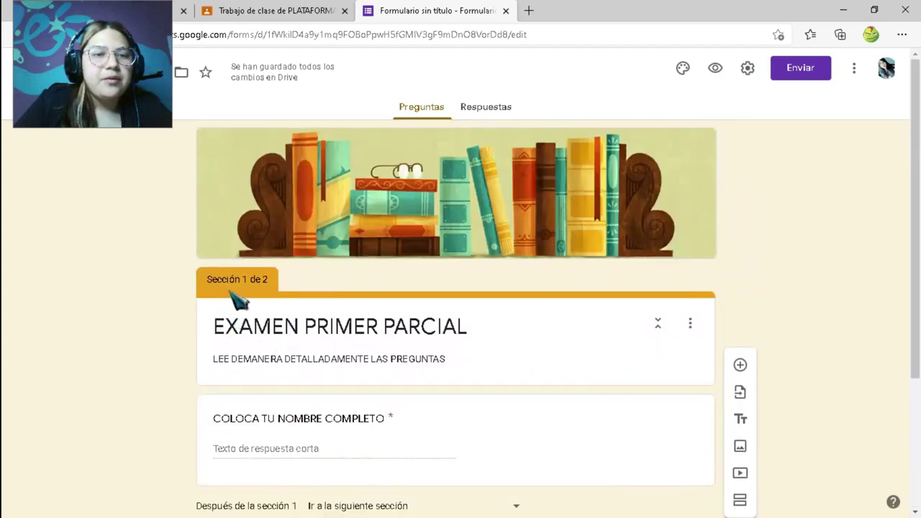
pyautogui.scroll(-3, 272, 296)
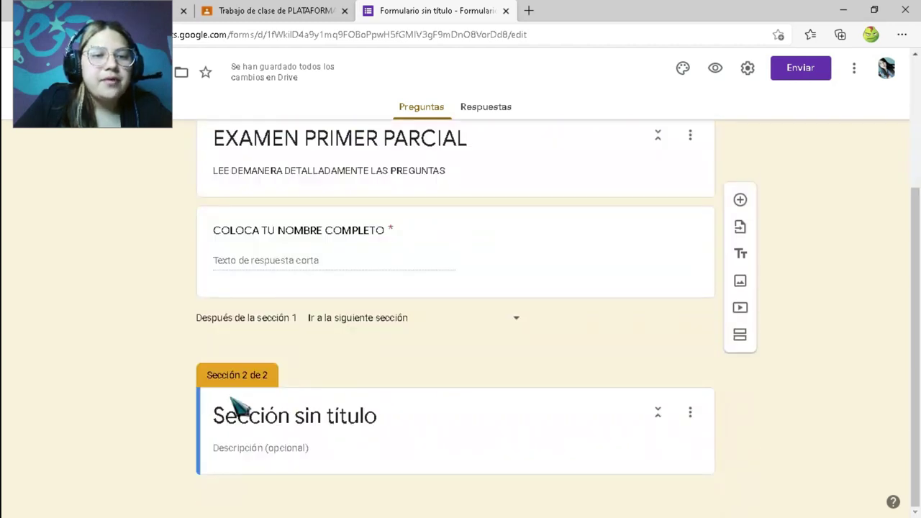
# Title the second section MULTIPLICACIONES.
pyautogui.click(392, 415)
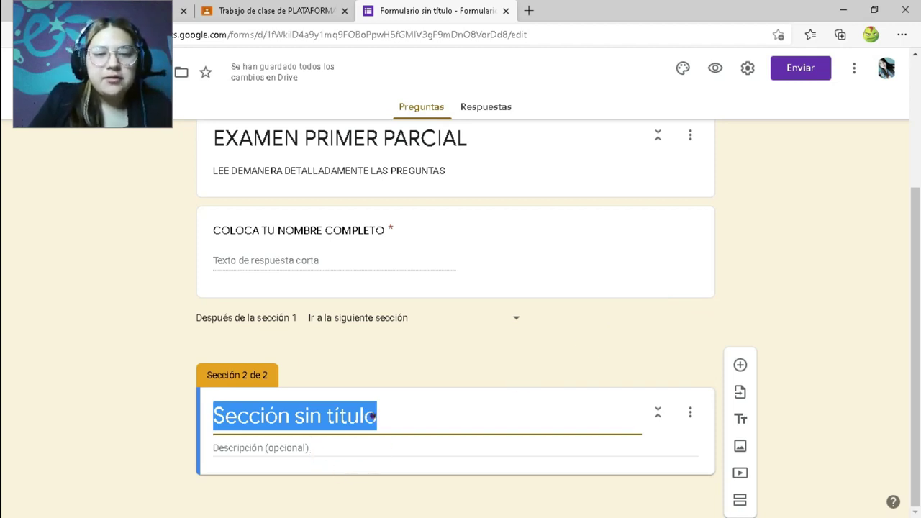
pyautogui.press('BackSpace')
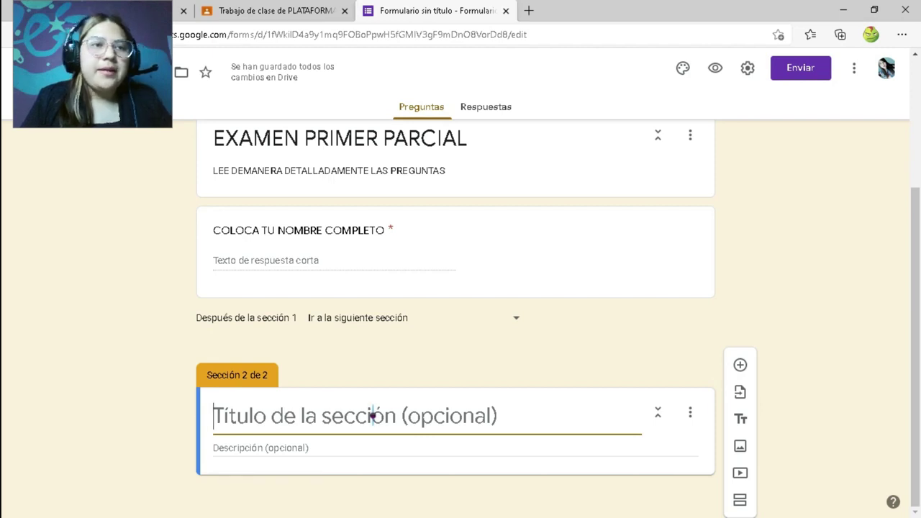
pyautogui.write('SU')
pyautogui.press('BackSpace')
pyautogui.press('BackSpace')
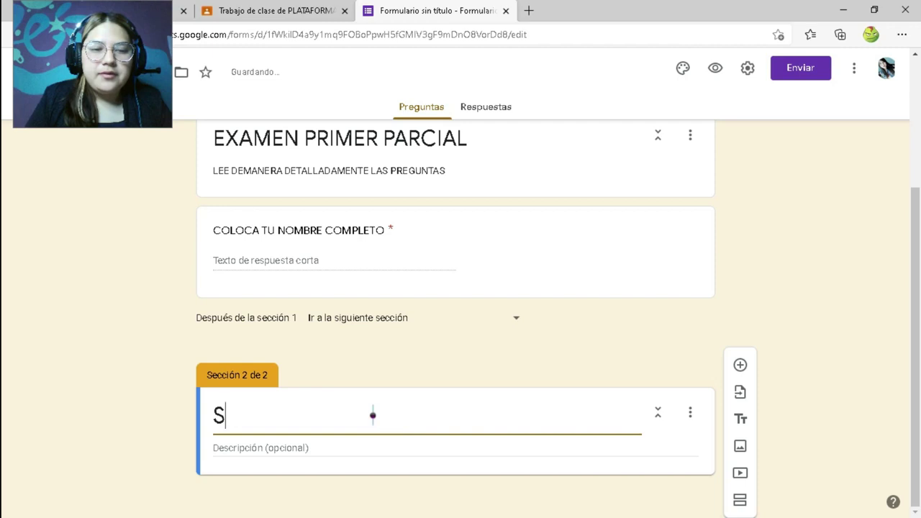
pyautogui.write('MULTIPLICACIONE')
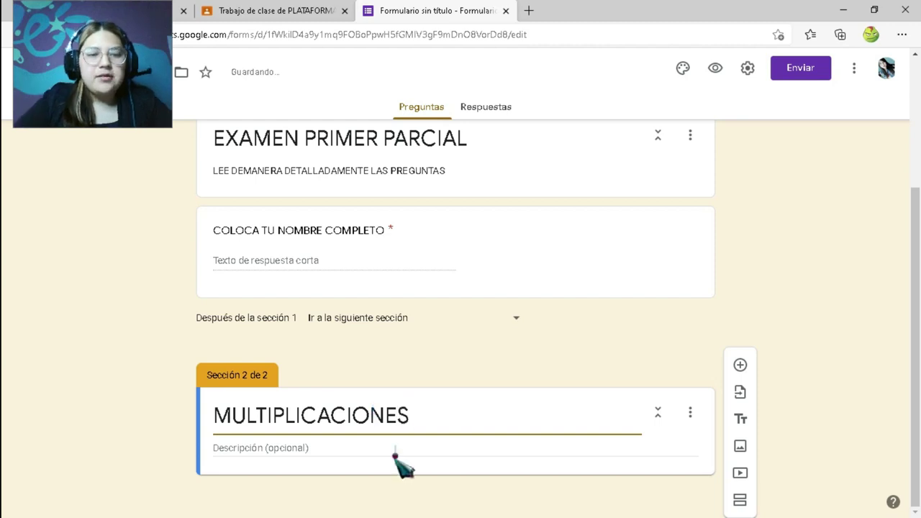
# Give the MULTIPLICACIONES section the description "Selecciona la pregunta correcta".
pyautogui.click(285, 447)
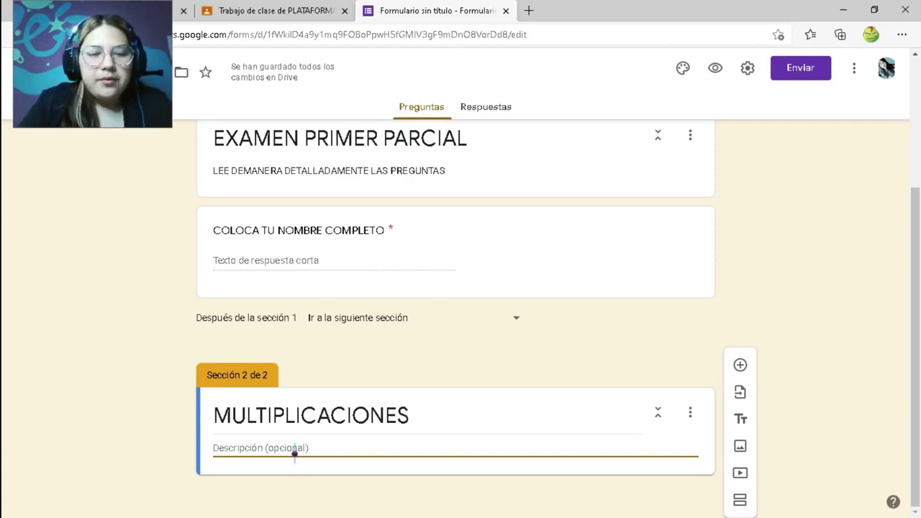
pyautogui.write('Coloc')
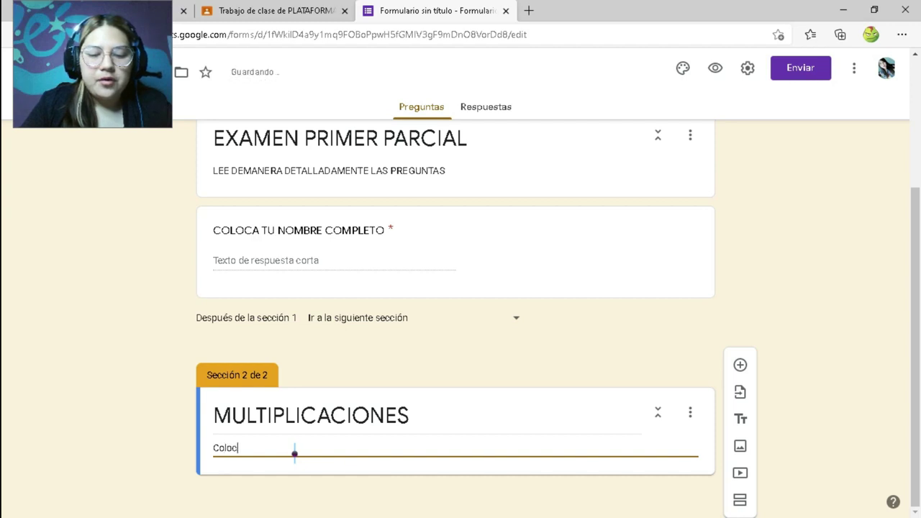
pyautogui.press('BackSpace')
pyautogui.press('BackSpace')
pyautogui.write('Selecc')
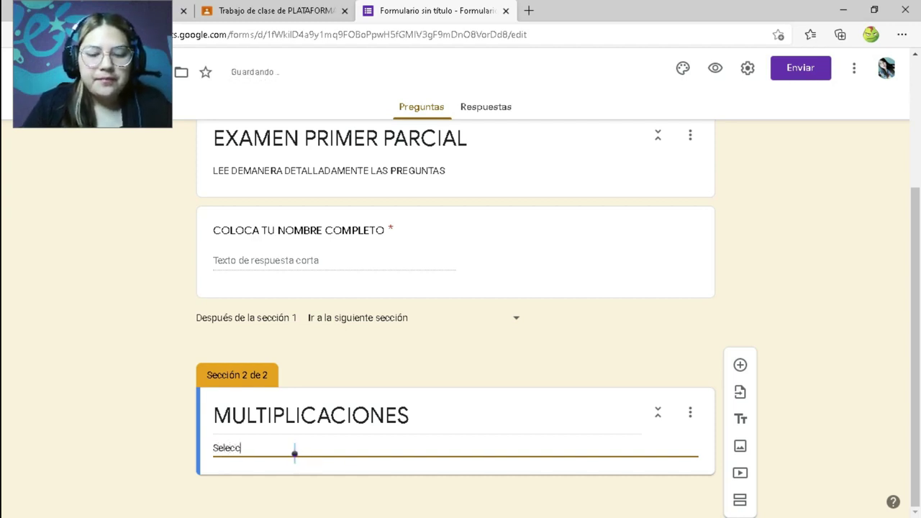
pyautogui.write('iona la pre')
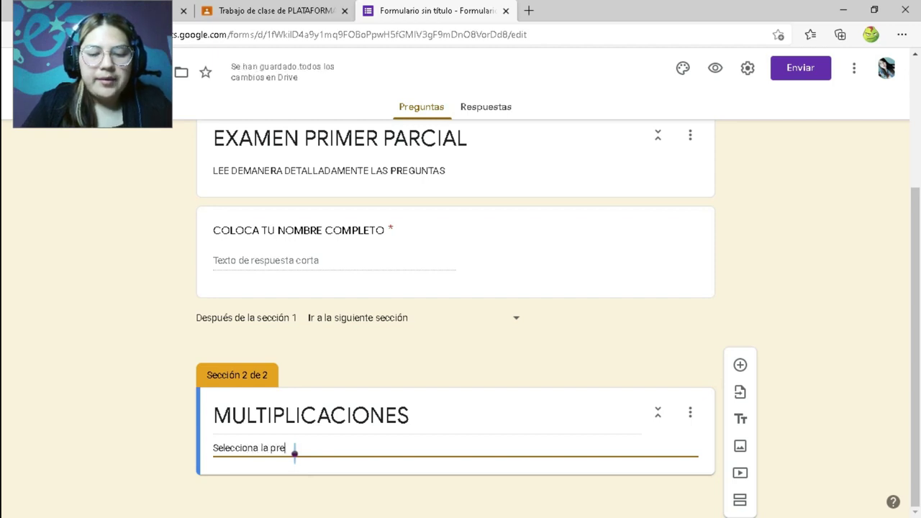
pyautogui.write('gunta correcta')
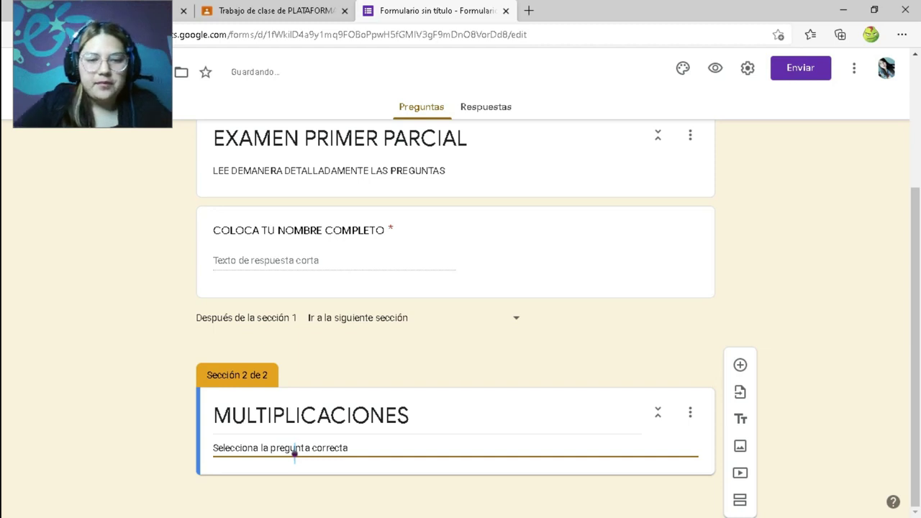
pyautogui.click(425, 487)
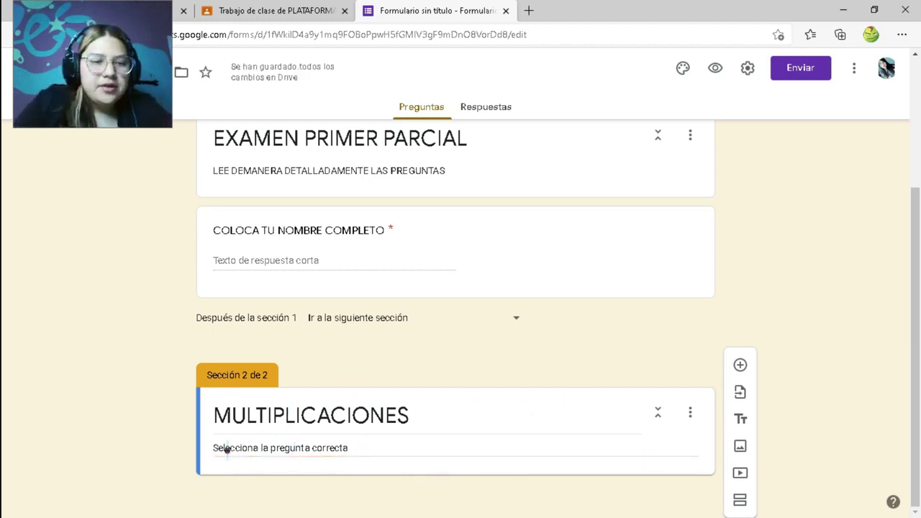
# Add a question to the MULTIPLICACIONES section with the text "¿Cuánto es 2x2?".
pyautogui.click(739, 365)
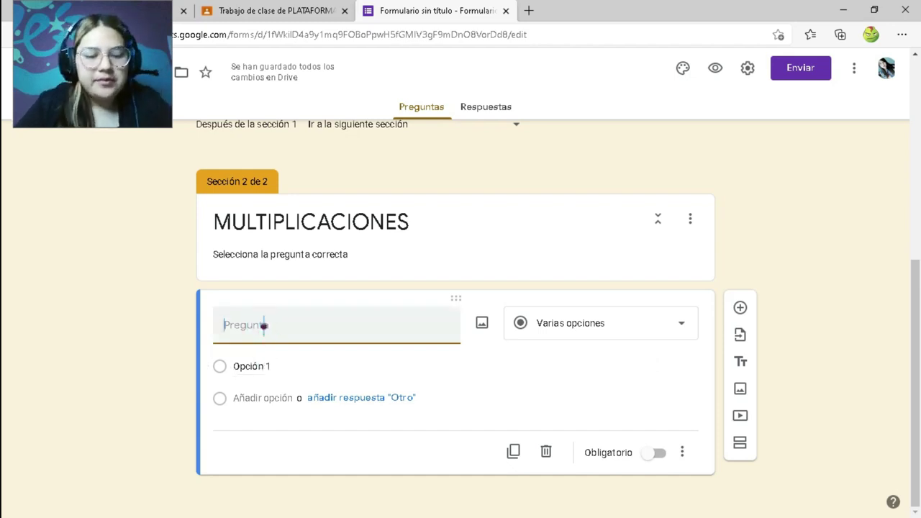
pyautogui.write('1')
pyautogui.press('BackSpace')
pyautogui.write('¿')
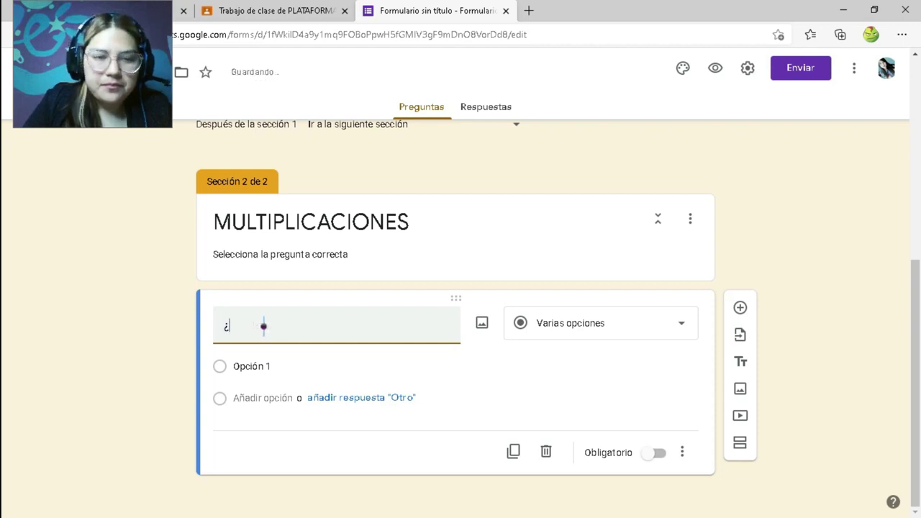
pyautogui.write('Cu')
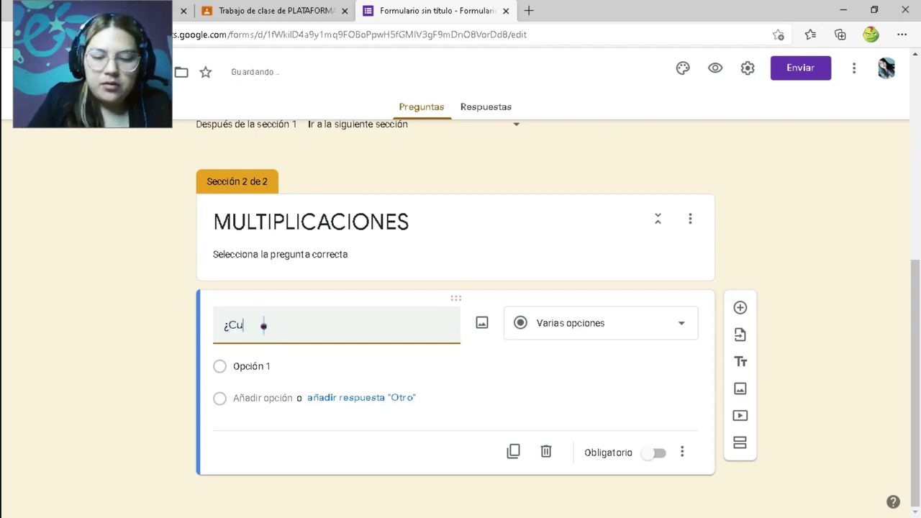
pyautogui.write('ánto es 2x2')
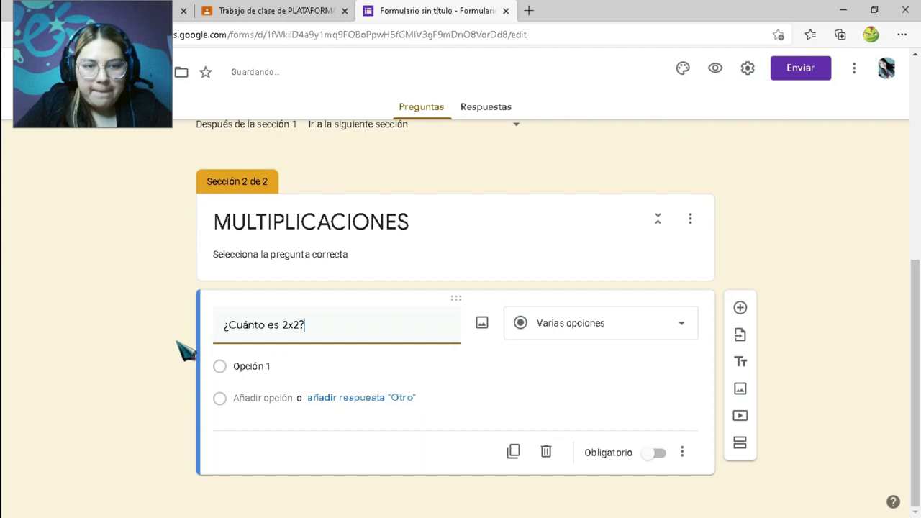
# Keep the "¿Cuánto es 2x2?" question as Varias opciones and set its first option to 2.
pyautogui.click(658, 323)
pyautogui.click(568, 199)
pyautogui.click(307, 254)
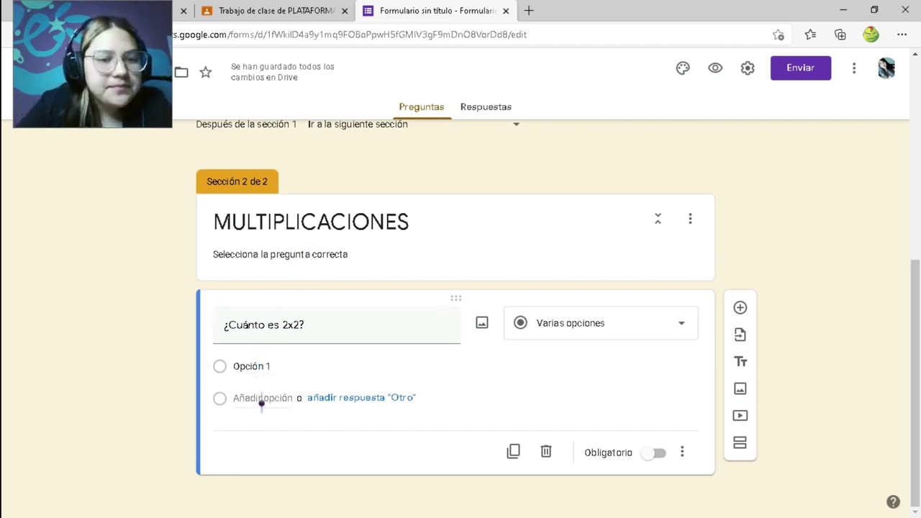
pyautogui.click(283, 367)
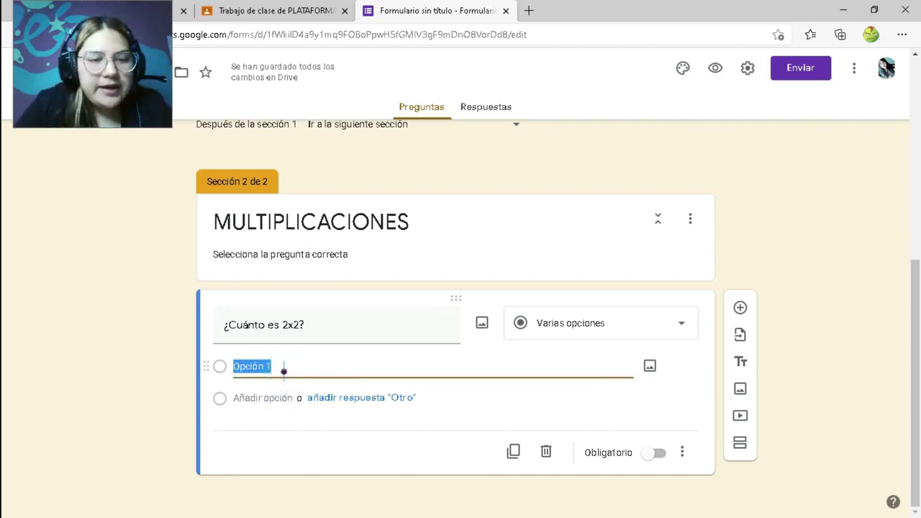
pyautogui.write('2')
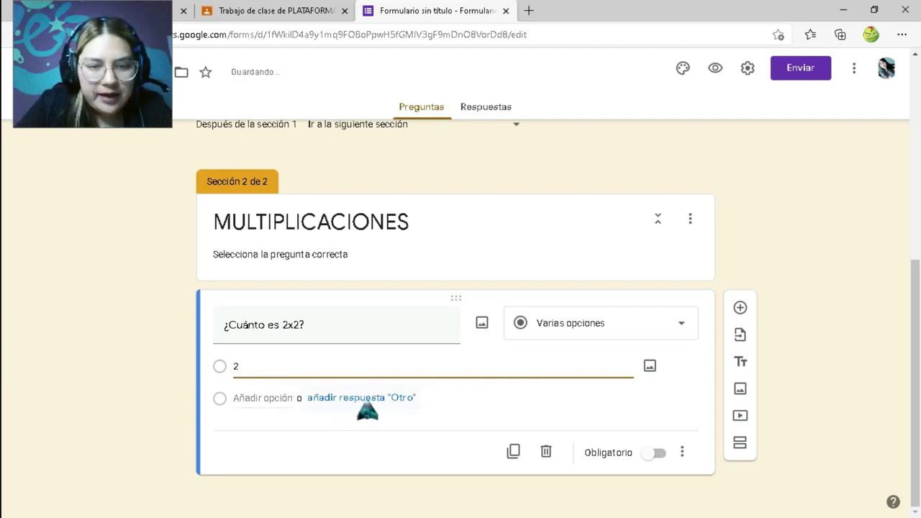
# Add an "Otro" answer and the options 4 and 6 to the 2x2 question.
pyautogui.click(366, 404)
pyautogui.click(251, 428)
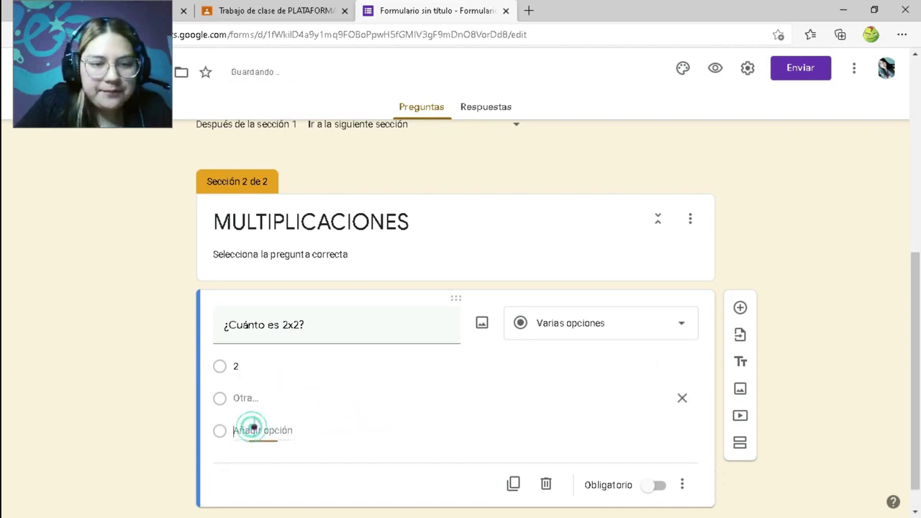
pyautogui.write('4')
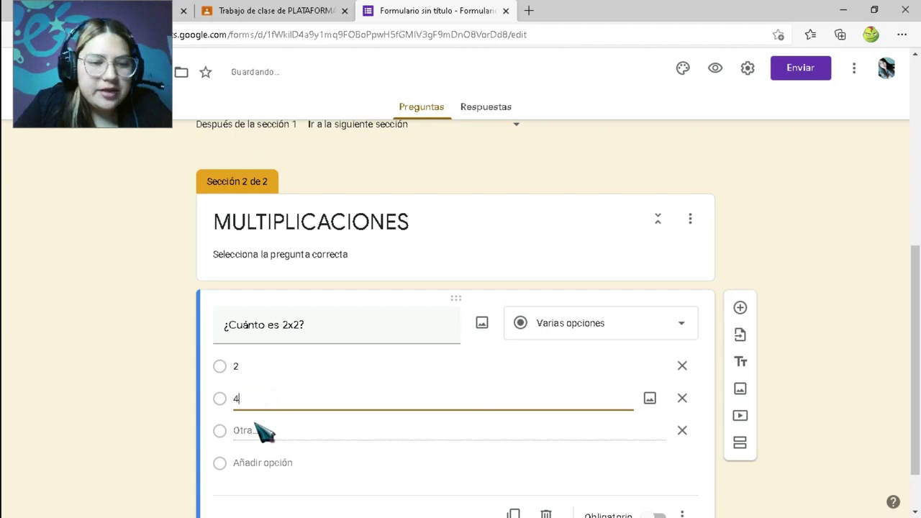
pyautogui.click(279, 459)
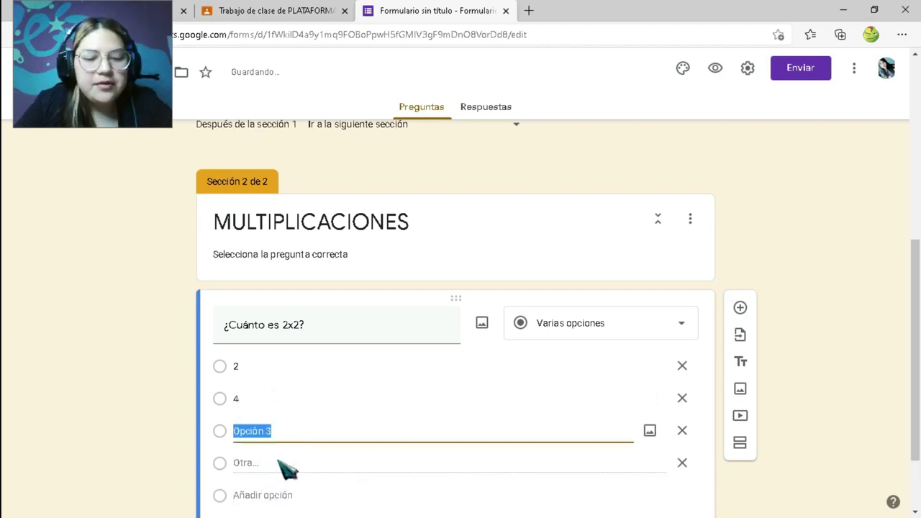
pyautogui.write('6')
# Add the option "ninguna" to the 2x2 question and remove its "Otra" answer.
pyautogui.scroll(-1, 288, 460)
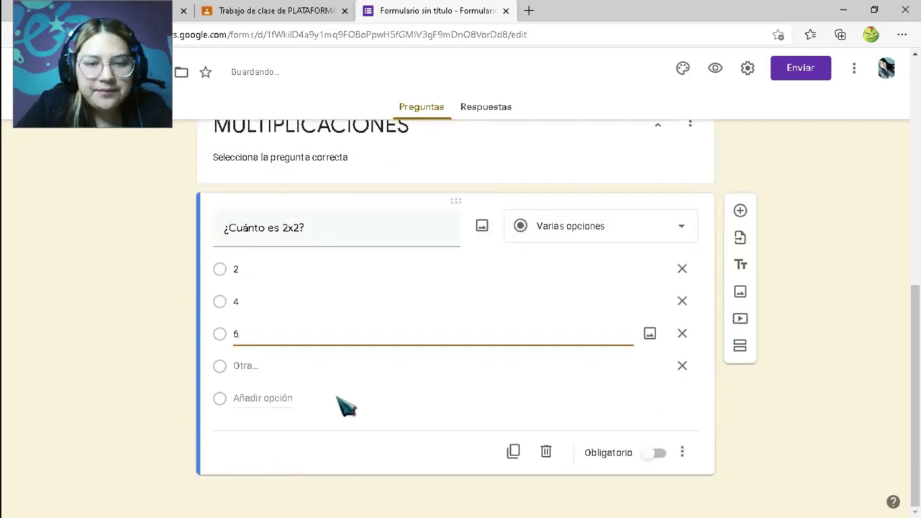
pyautogui.click(281, 398)
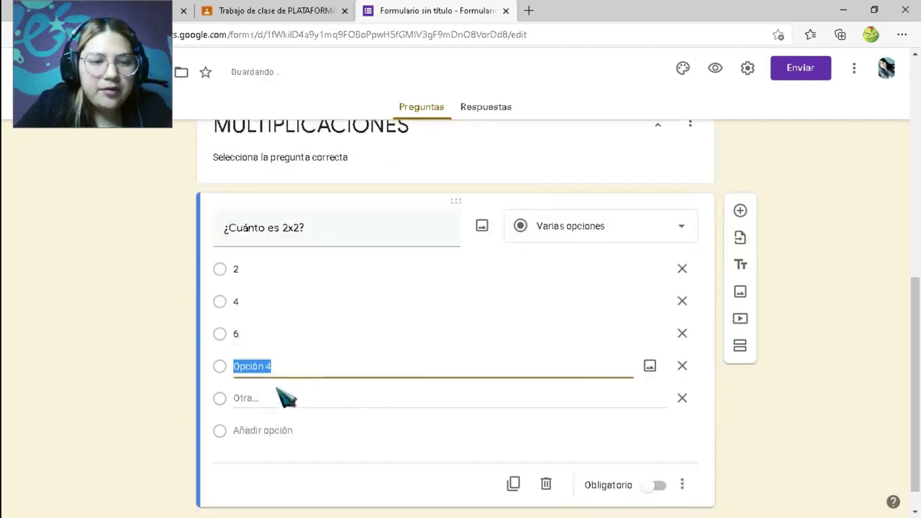
pyautogui.write('ninguna')
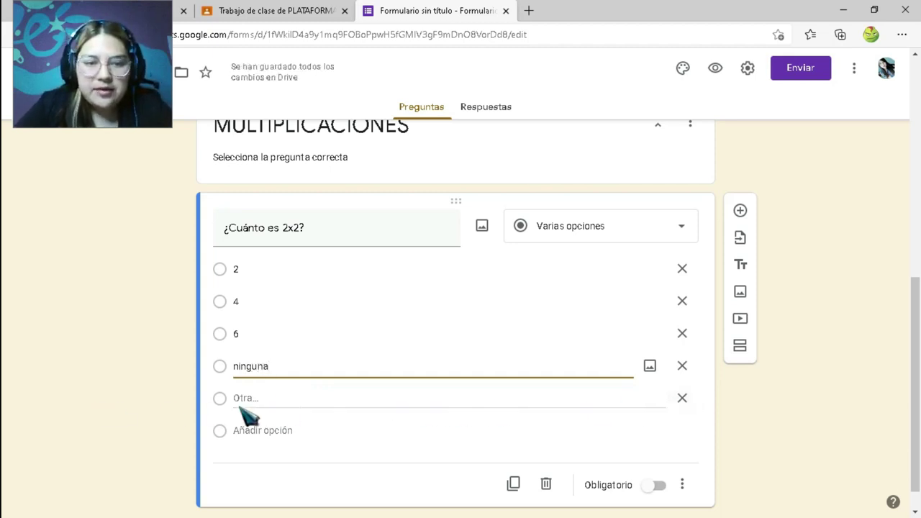
pyautogui.click(684, 407)
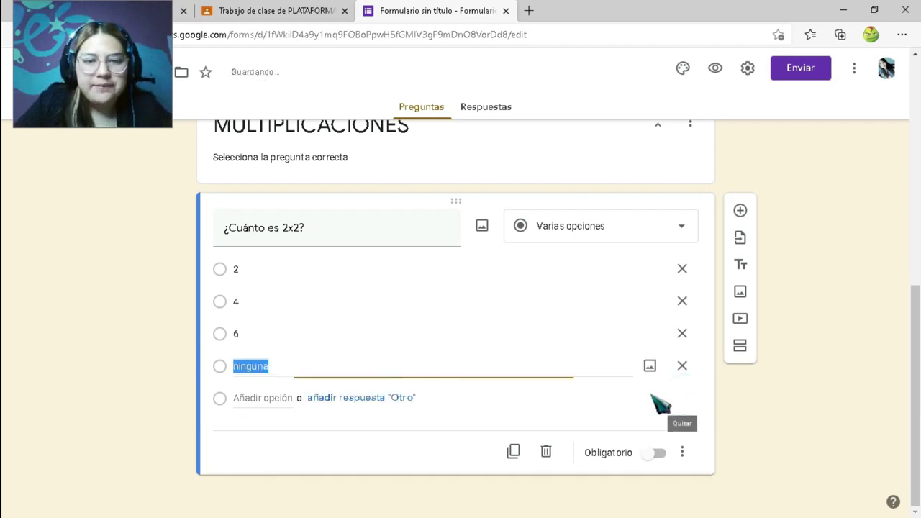
pyautogui.click(295, 430)
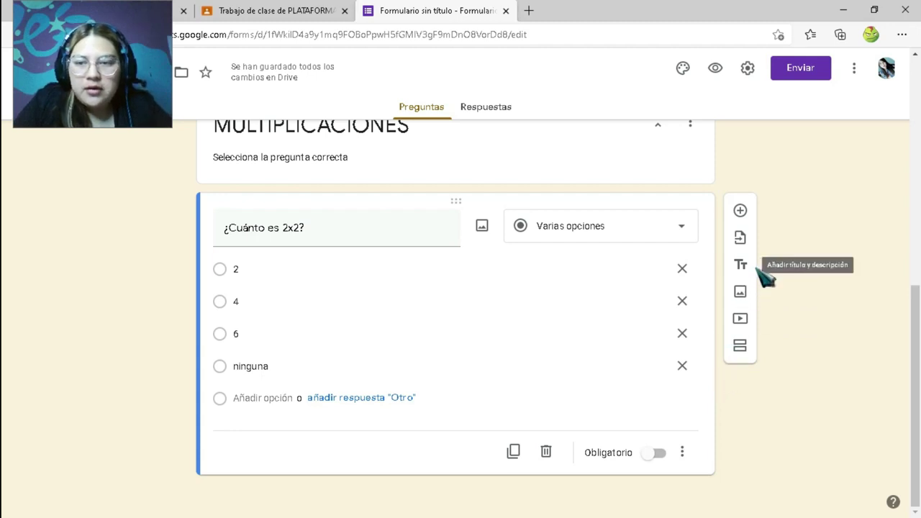
# Make the 2x2 question required and have its options ordered randomly.
pyautogui.click(658, 453)
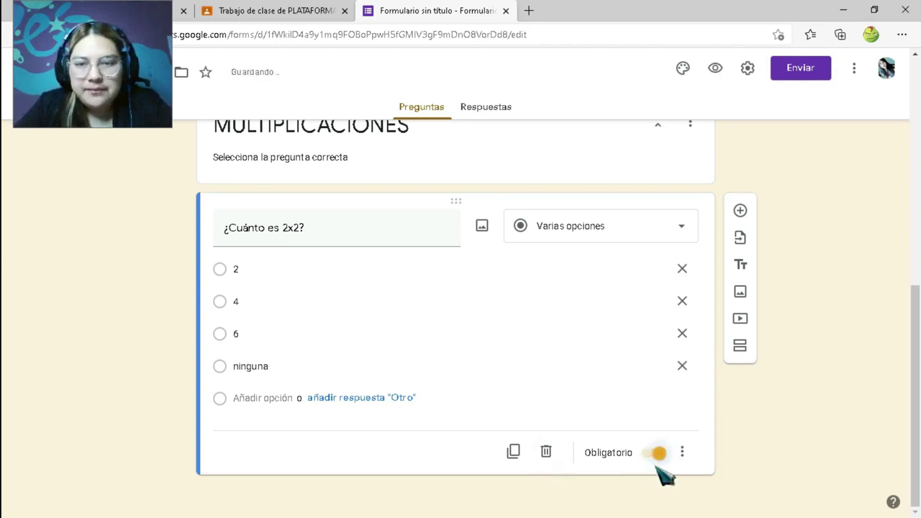
pyautogui.click(682, 452)
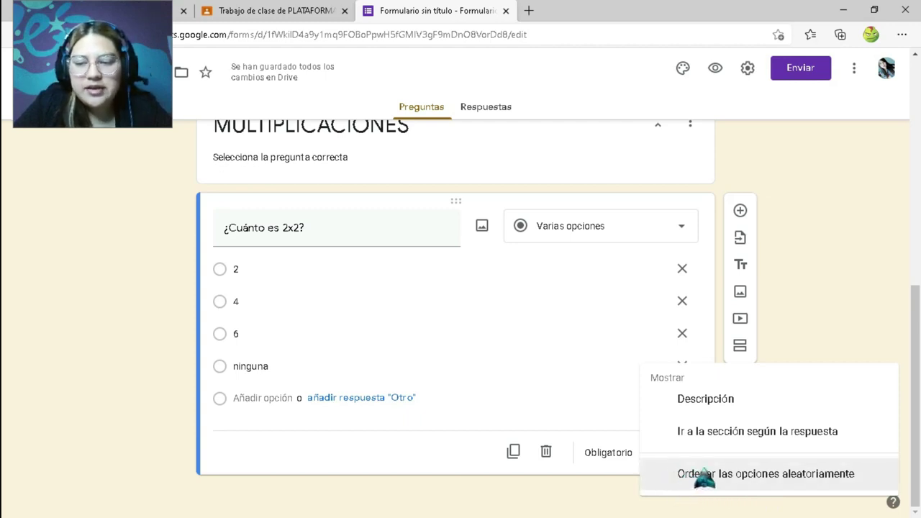
pyautogui.click(705, 475)
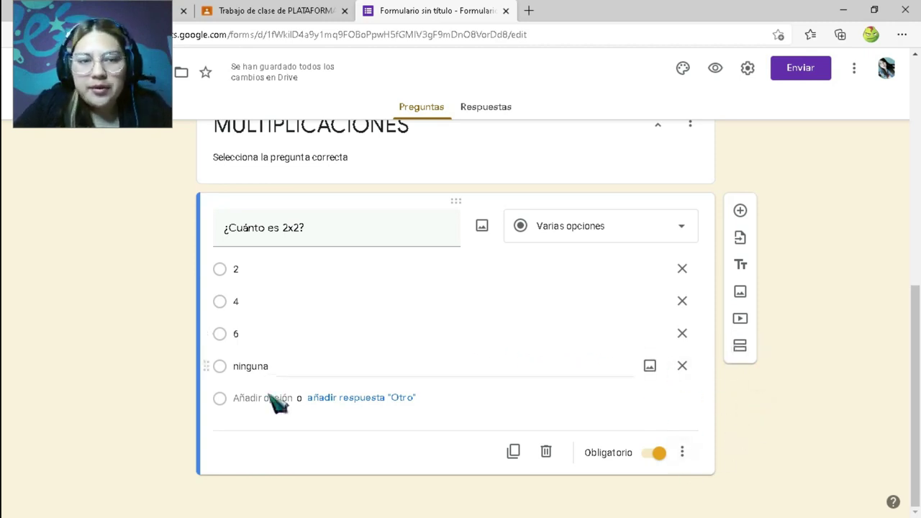
# Add another question to the MULTIPLICACIONES section with the text "¿Cuánto es 5x5".
pyautogui.click(741, 210)
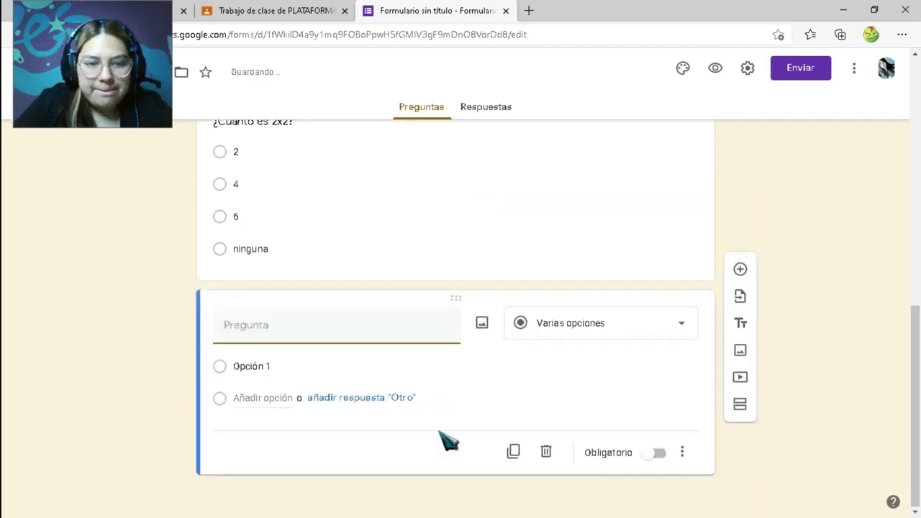
pyautogui.click(332, 330)
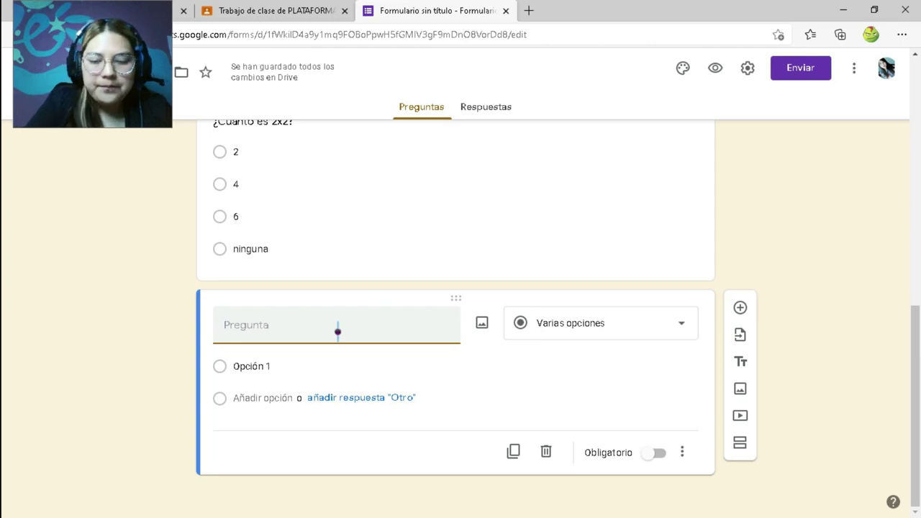
pyautogui.write('¿')
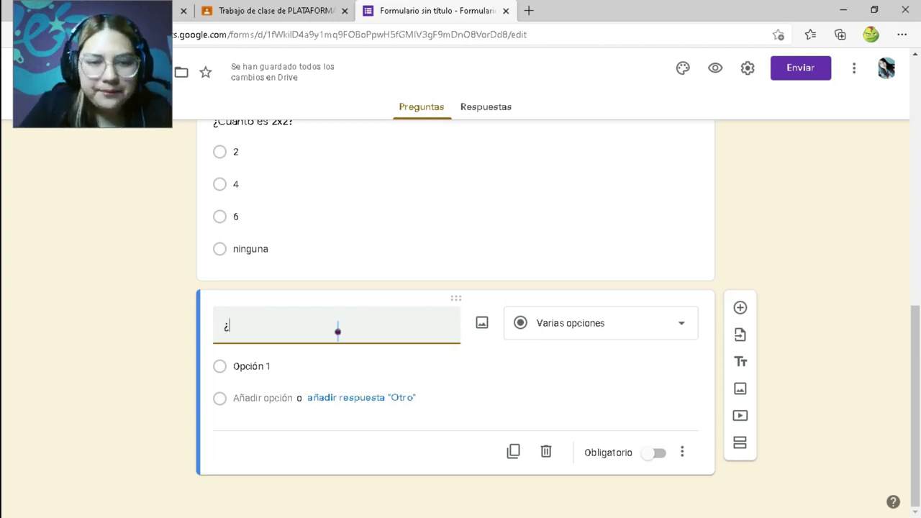
pyautogui.write('Cu')
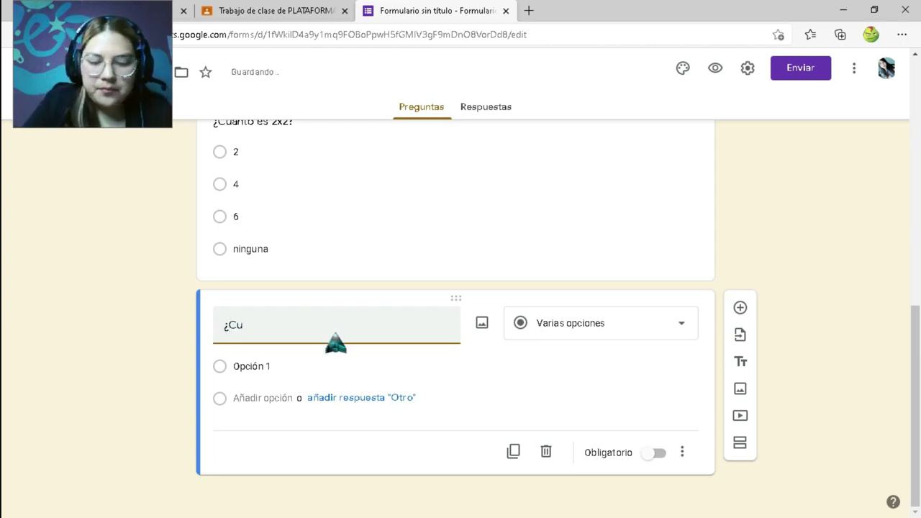
pyautogui.write('ánto')
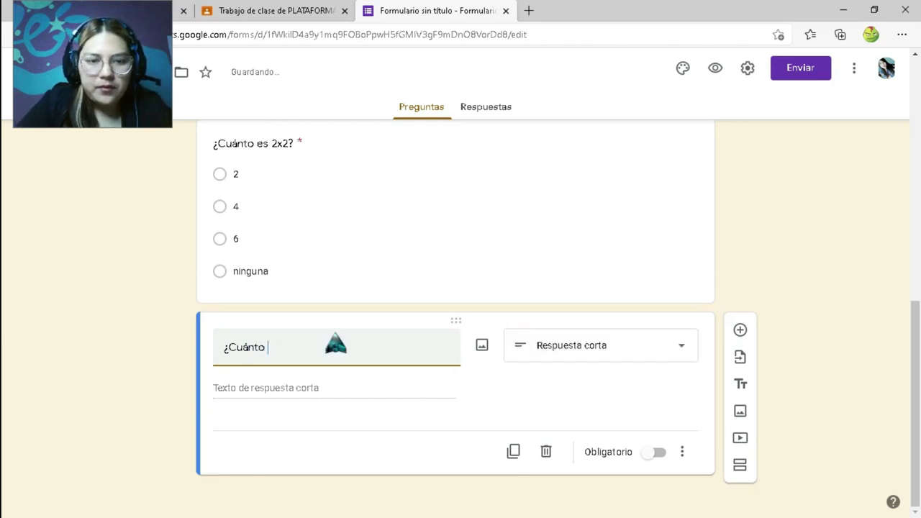
pyautogui.write(' es ')
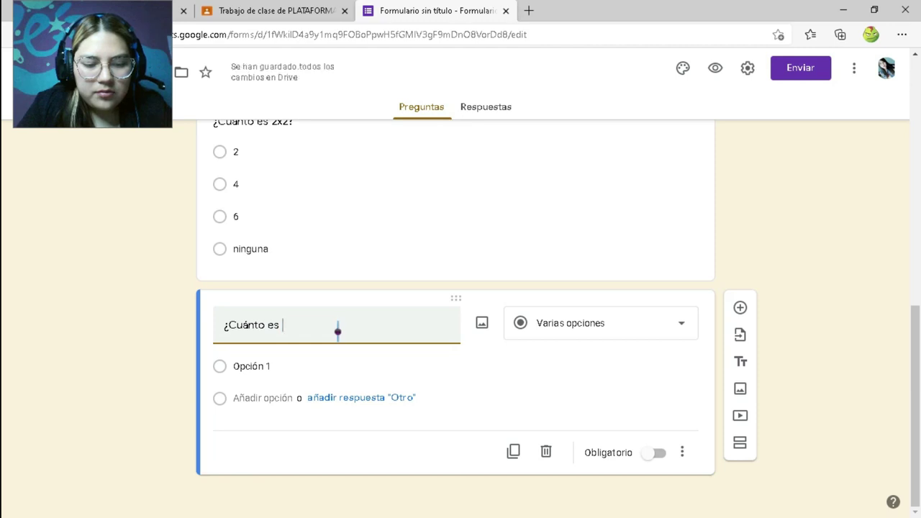
pyautogui.write('5x5')
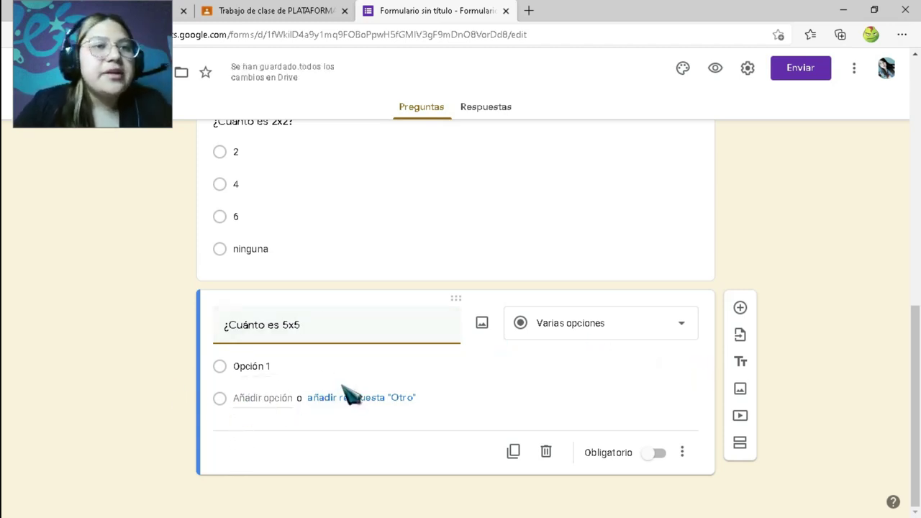
# Set the 5x5 question's type to Respuesta corta, make it required, and check its additional options.
pyautogui.click(668, 327)
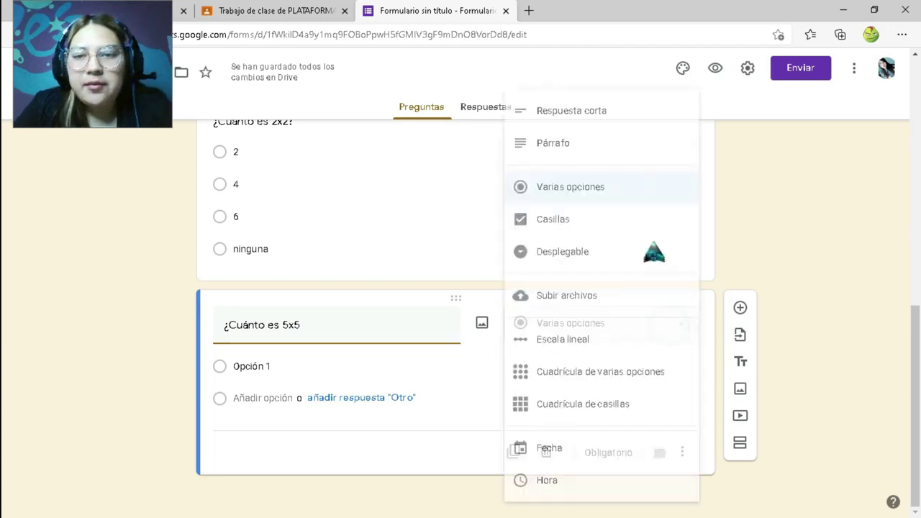
pyautogui.click(619, 122)
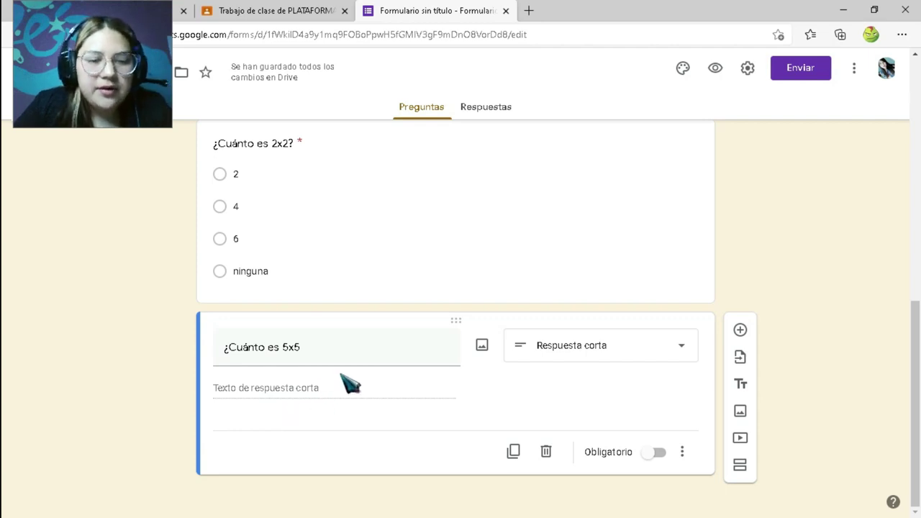
pyautogui.click(655, 453)
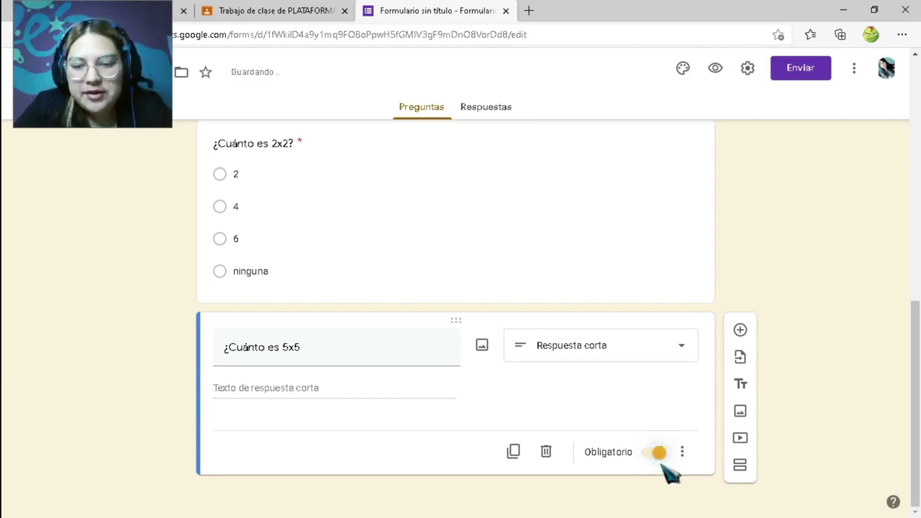
pyautogui.click(683, 452)
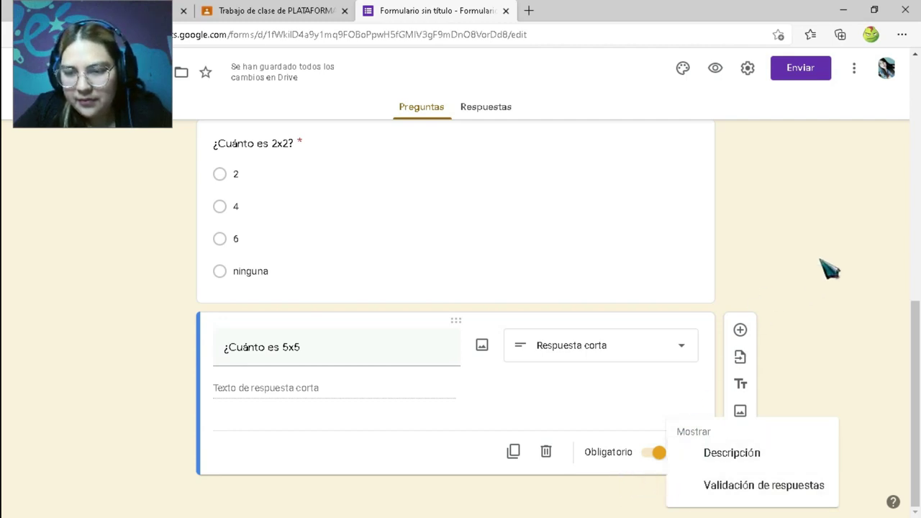
pyautogui.click(807, 278)
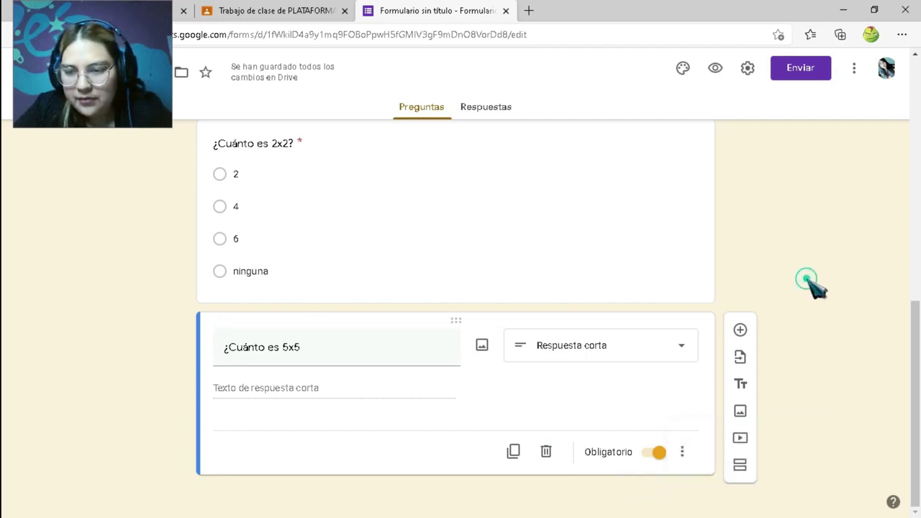
# Add a question after the 5x5 one with the text "Crea un cuento de los números, contemplando del 1 al 5", correcting the accent in "números".
pyautogui.click(740, 327)
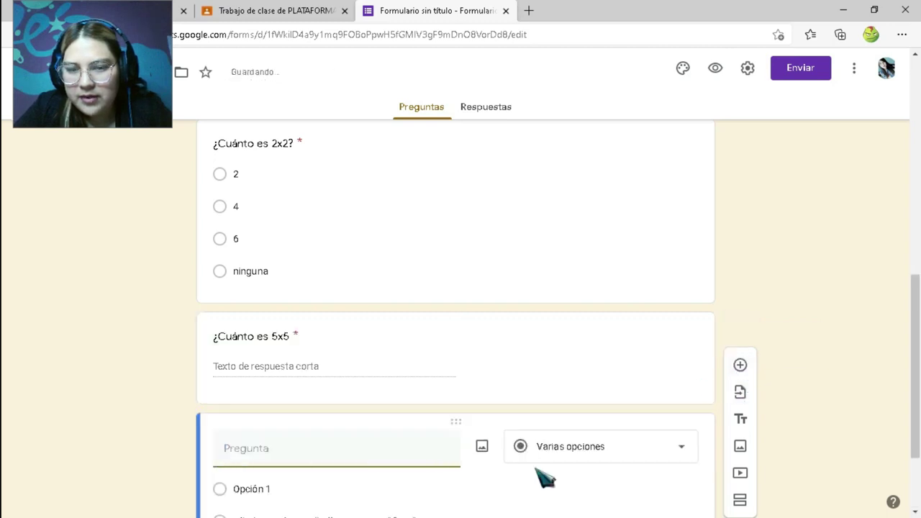
pyautogui.click(354, 324)
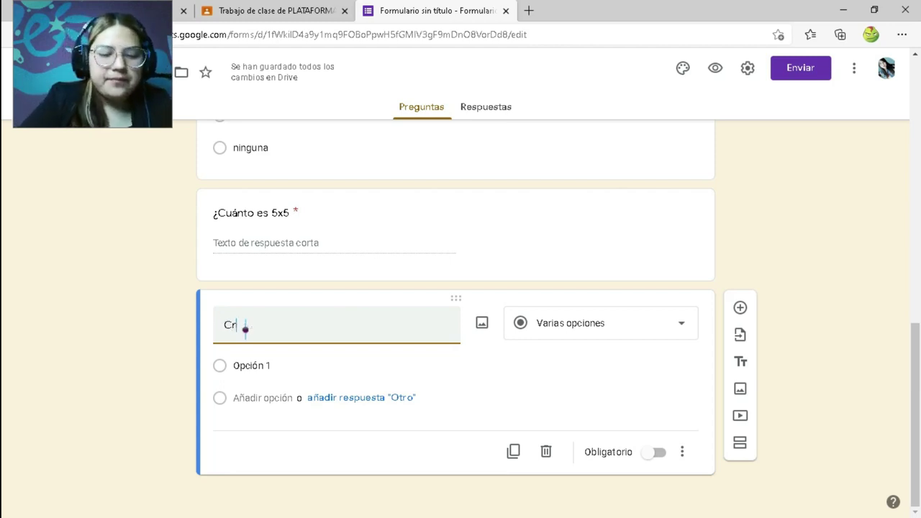
pyautogui.write('un cuento')
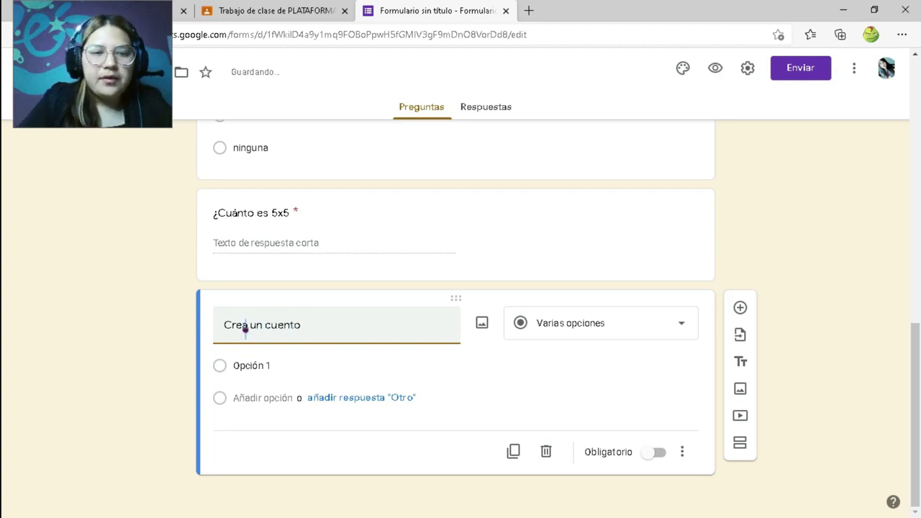
pyautogui.write(' de los')
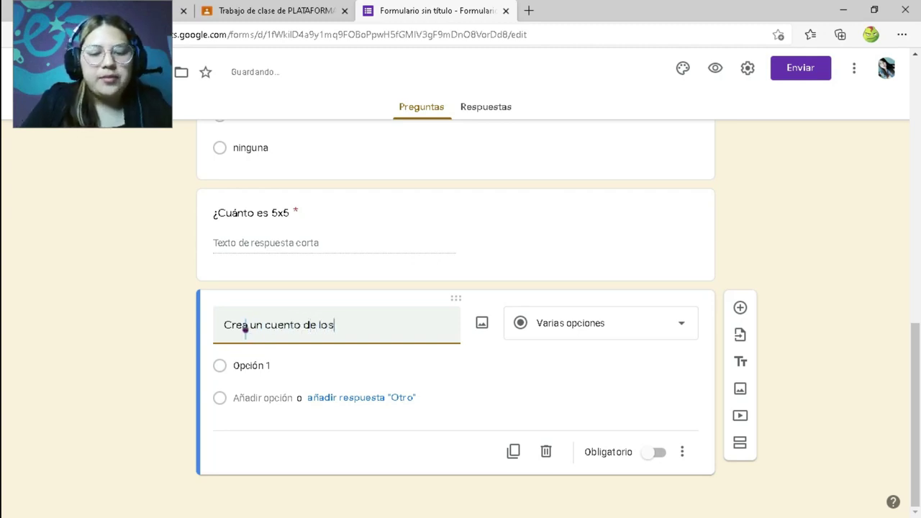
pyautogui.write(' nu')
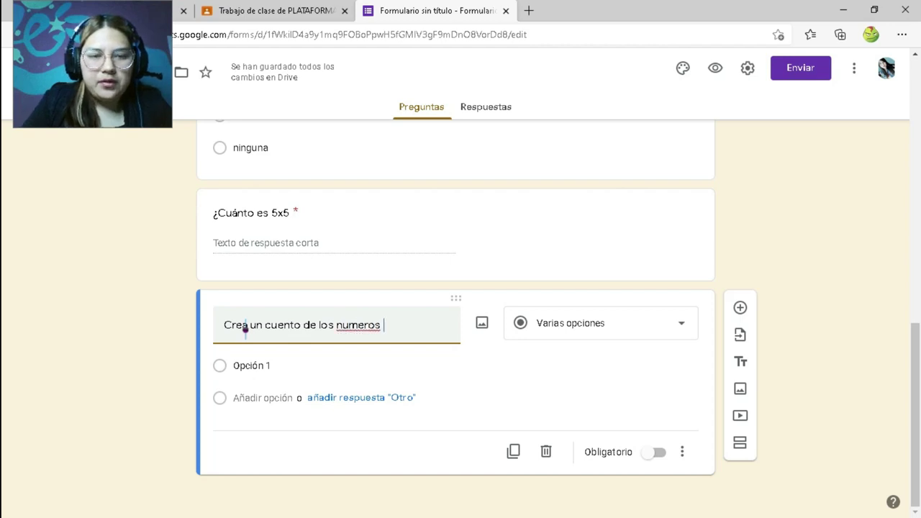
pyautogui.write('meros, con')
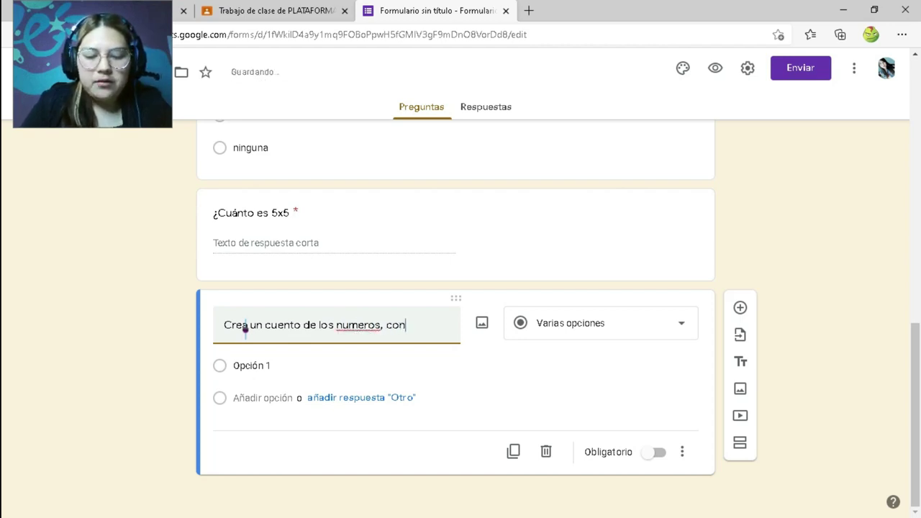
pyautogui.write('templ')
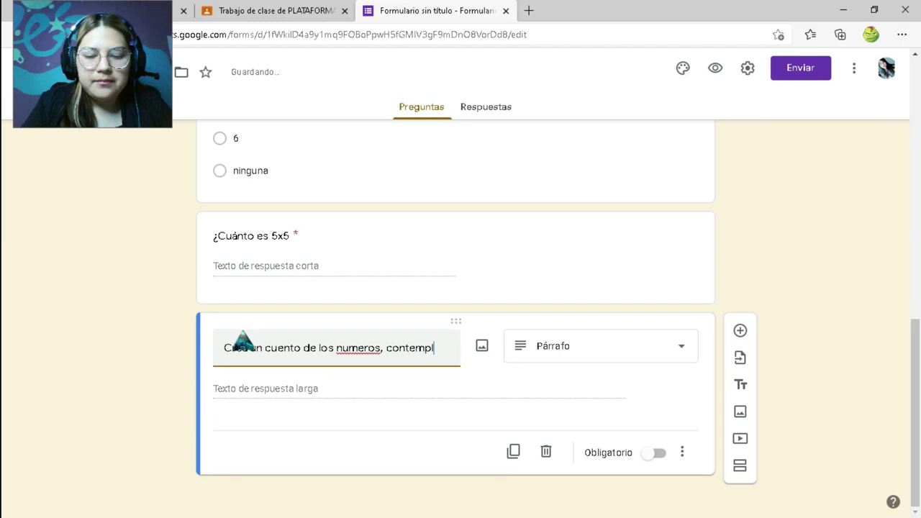
pyautogui.write('ando')
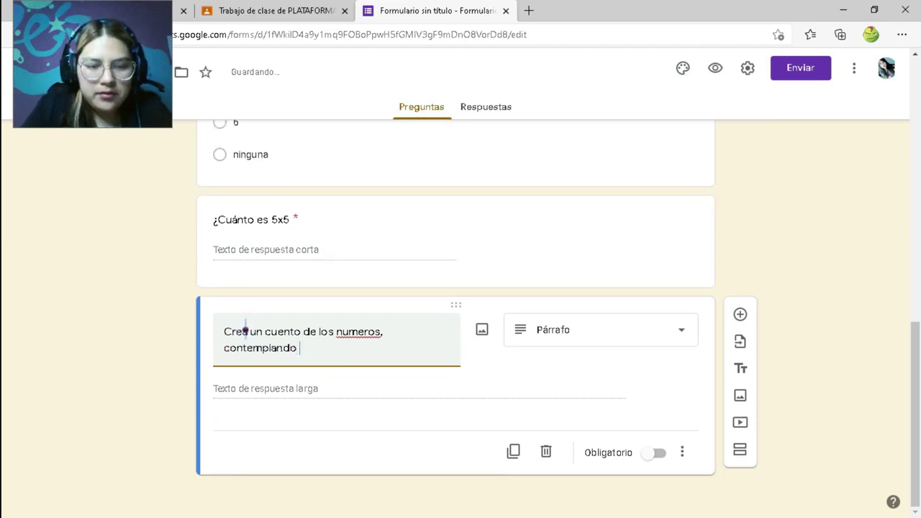
pyautogui.write(' del 1 al 5')
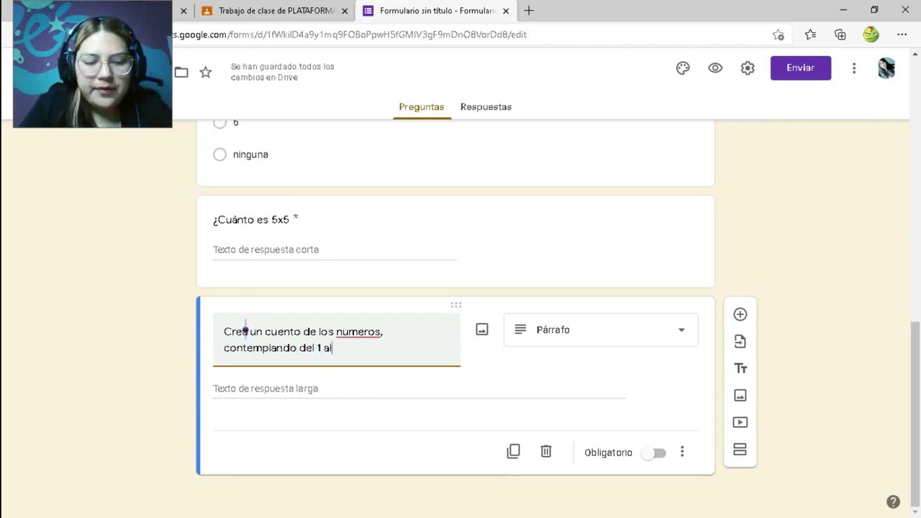
pyautogui.rightClick(361, 329)
pyautogui.click(416, 72)
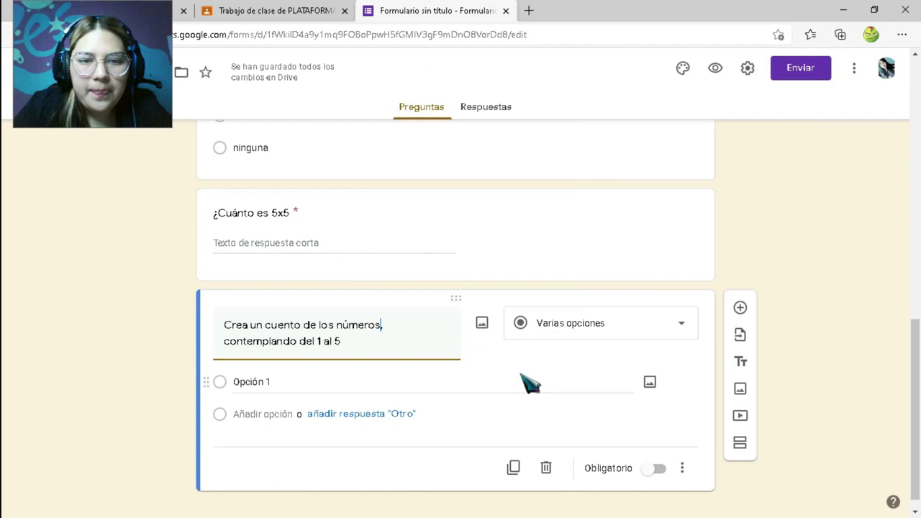
# Set the story question's type to Párrafo and make it required.
pyautogui.click(623, 330)
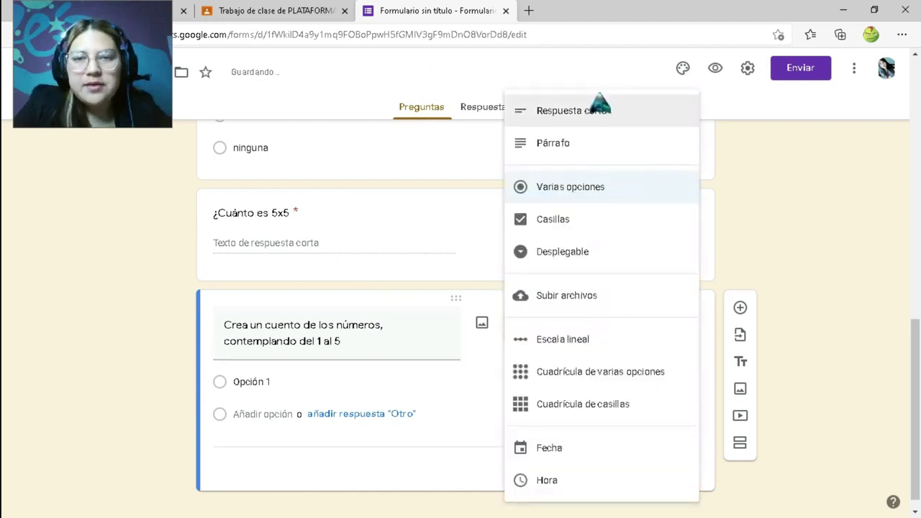
pyautogui.click(550, 147)
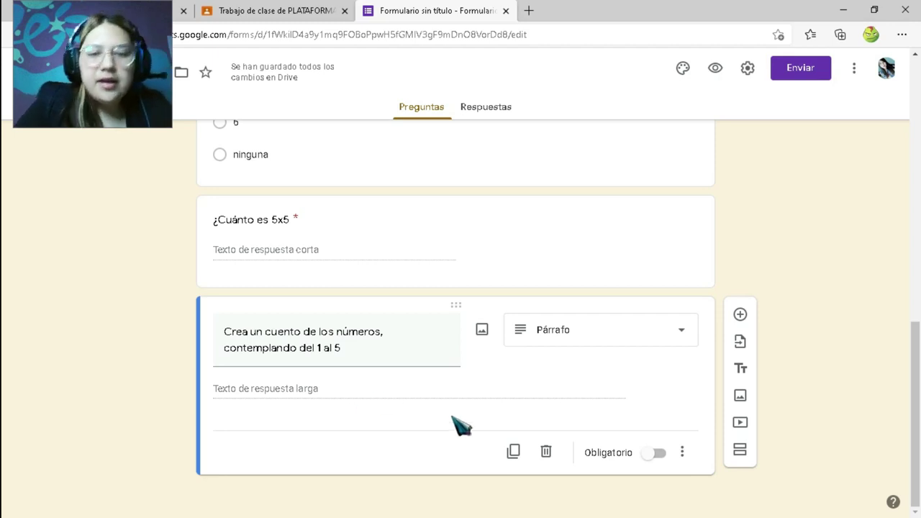
pyautogui.click(659, 452)
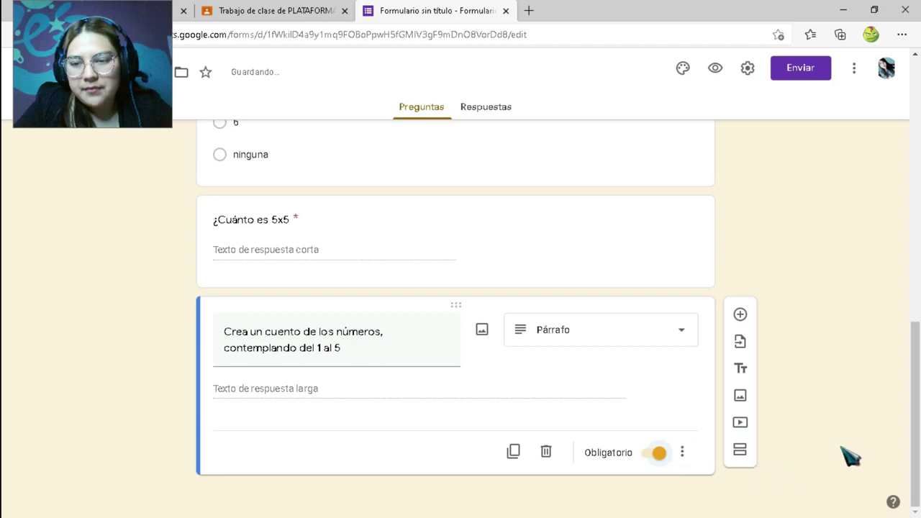
# Add a blank question below the story question and start adding a video, checking both the URL and YouTube search methods.
pyautogui.click(739, 317)
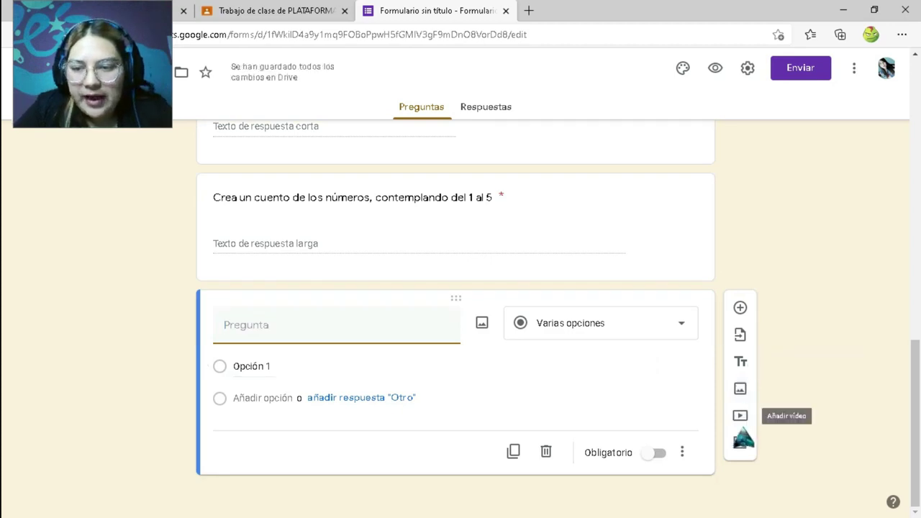
pyautogui.click(741, 417)
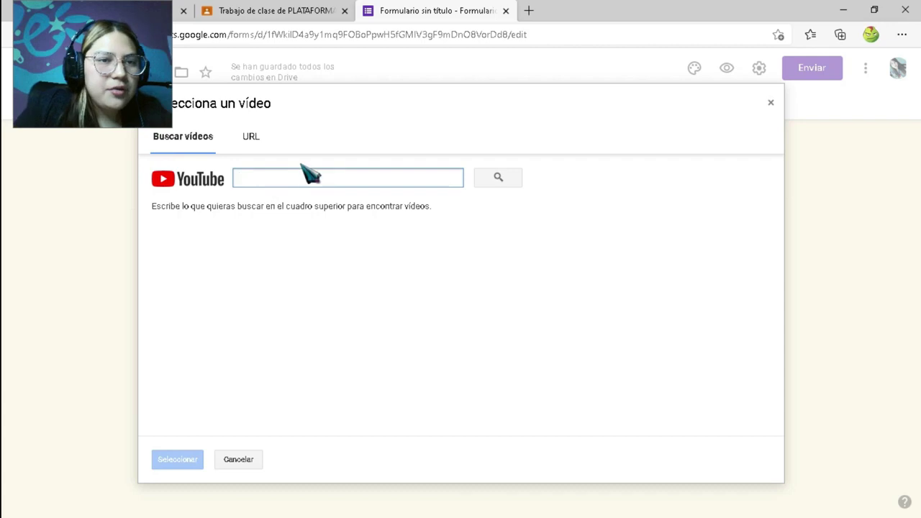
pyautogui.click(248, 139)
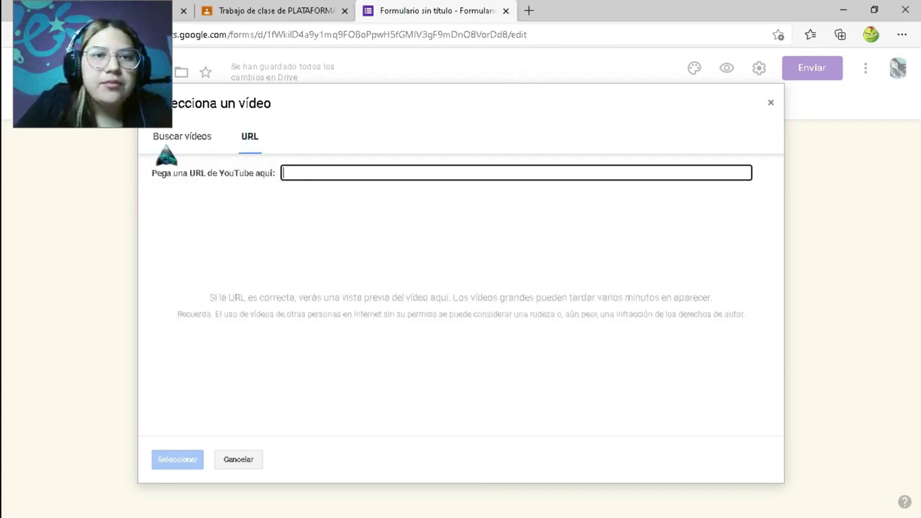
pyautogui.click(200, 144)
pyautogui.click(308, 178)
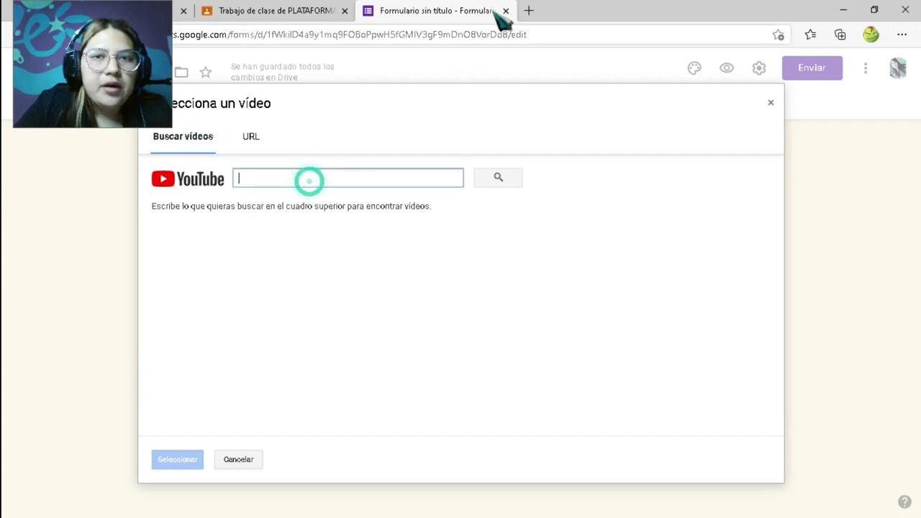
# Search the web for "you videos educativo" in a new browser tab.
pyautogui.click(529, 10)
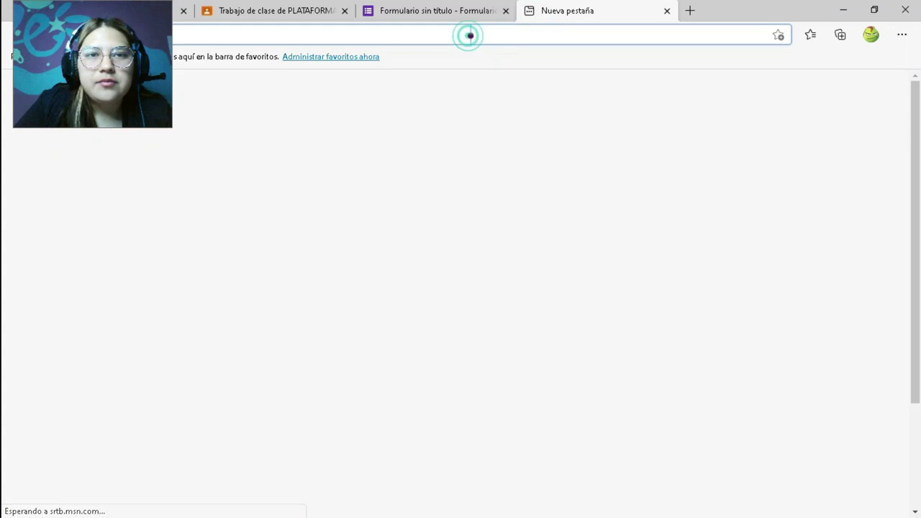
pyautogui.write('you')
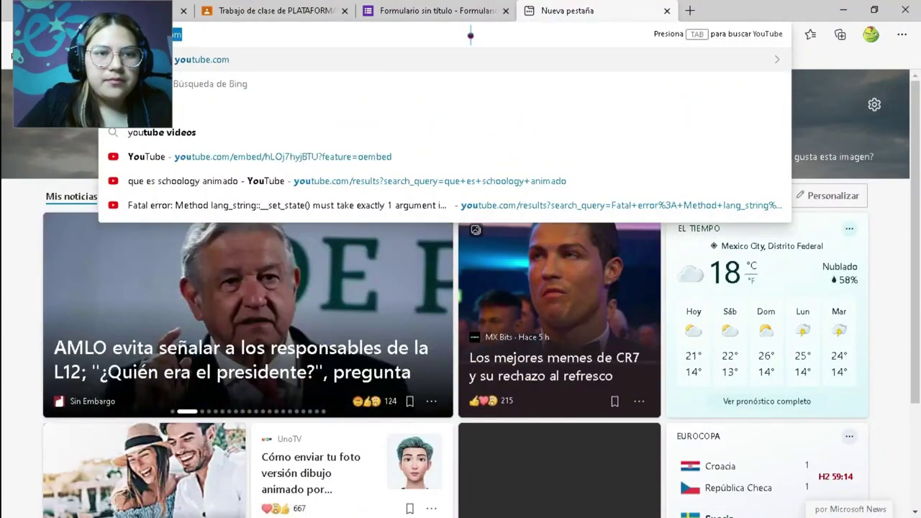
pyautogui.press('Return')
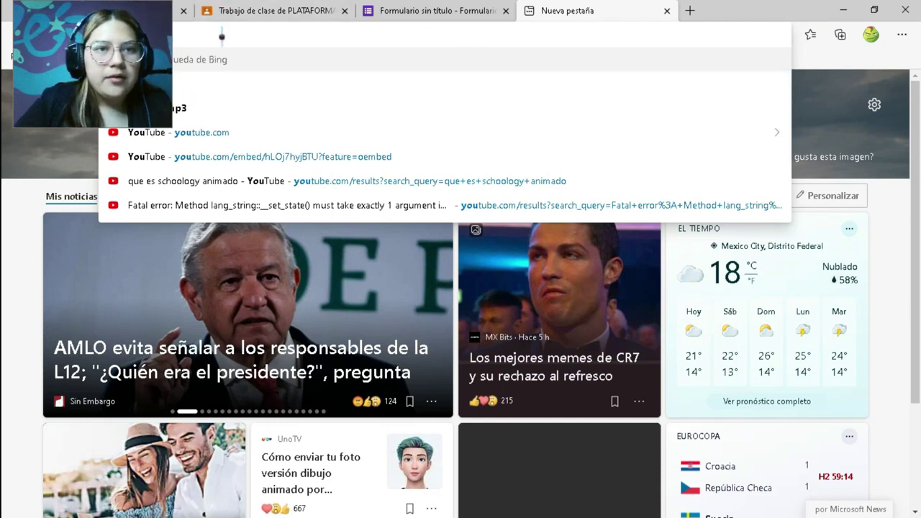
pyautogui.write('videos')
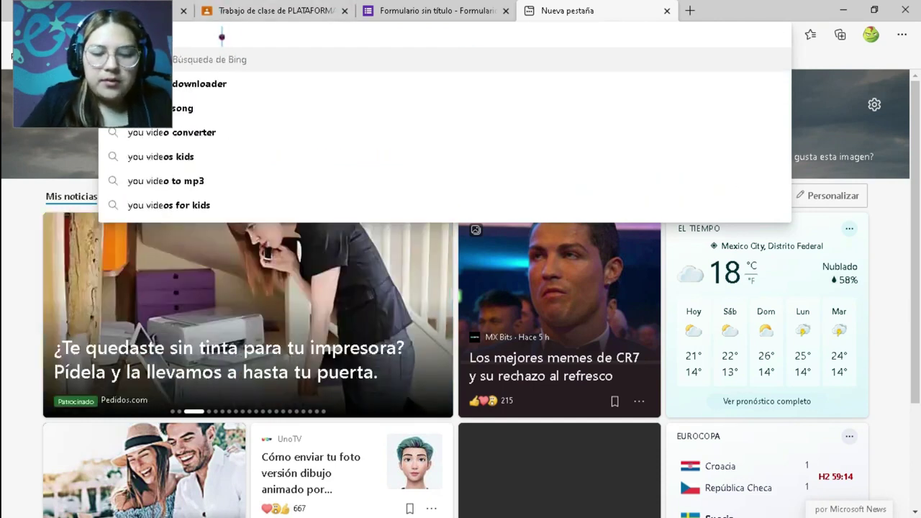
pyautogui.write(' educat')
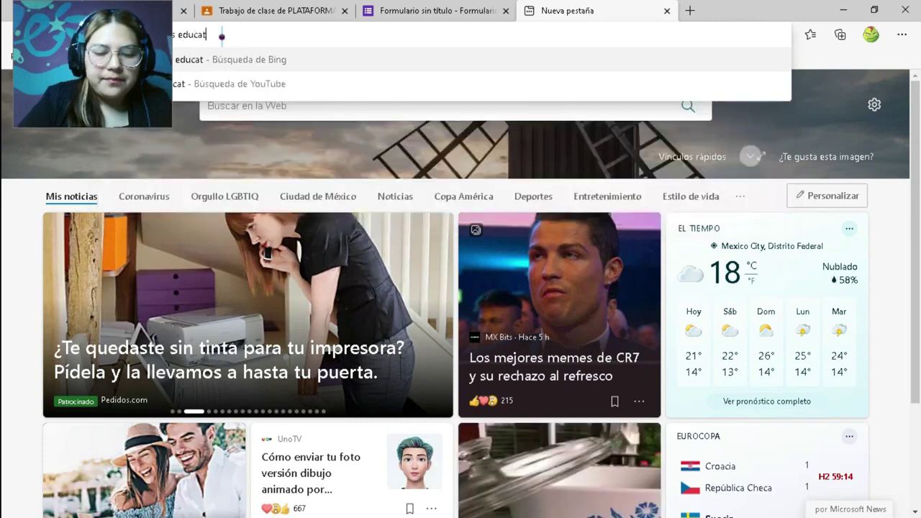
pyautogui.write('ivo')
pyautogui.press('Return')
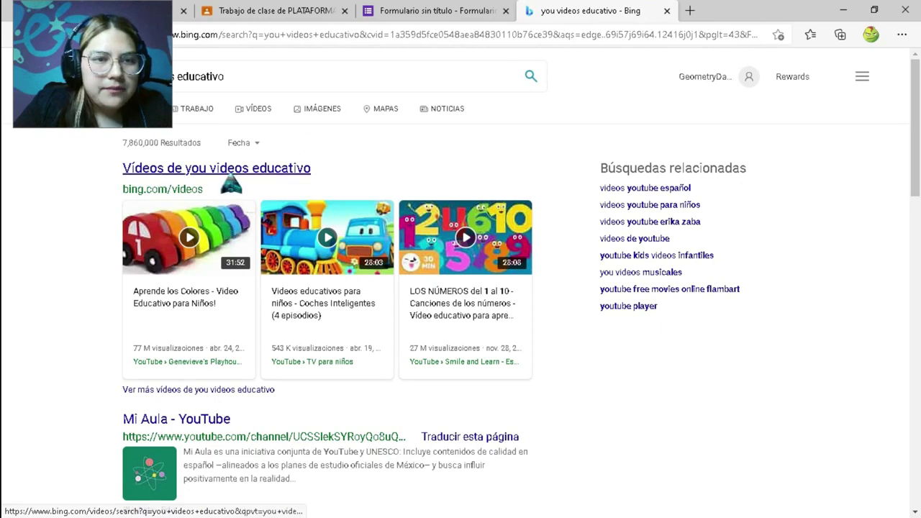
# Open the video "Aprende los Colores - Video Educativo para Niños!" from the video results and close the other search tabs.
pyautogui.click(229, 173)
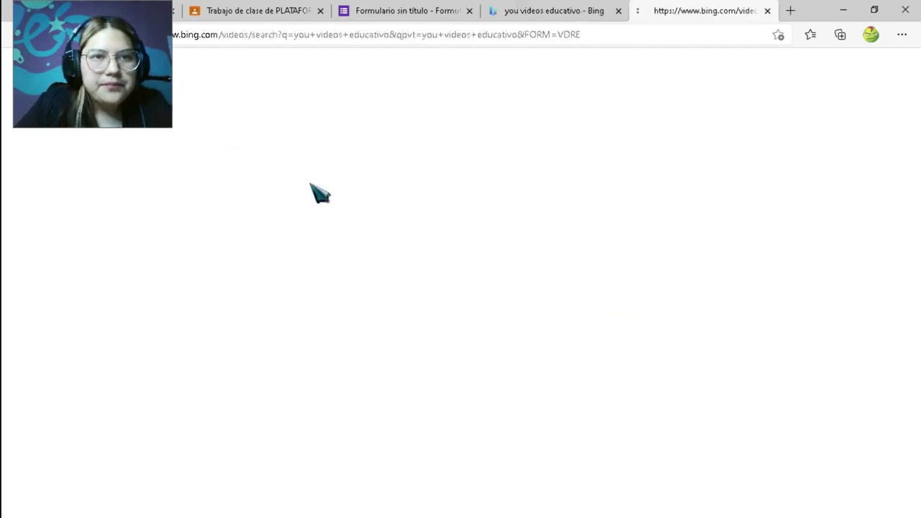
pyautogui.click(610, 15)
pyautogui.click(196, 243)
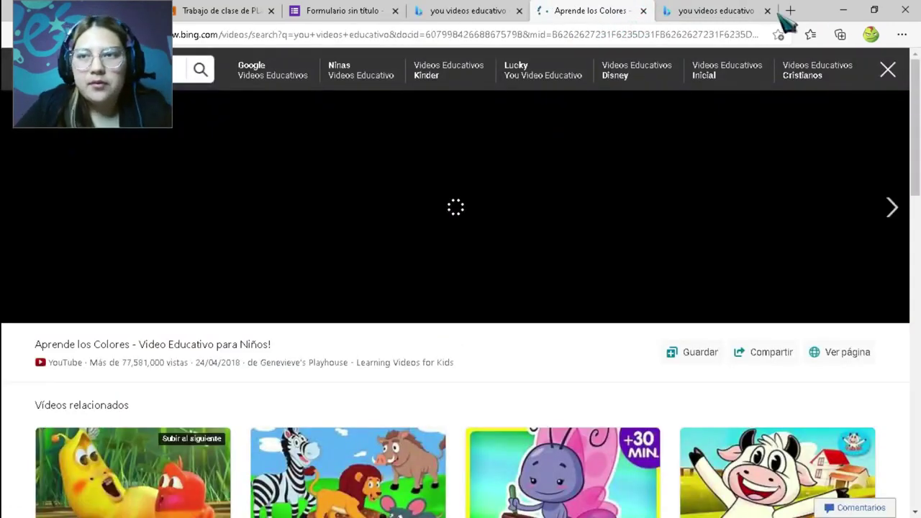
pyautogui.click(767, 11)
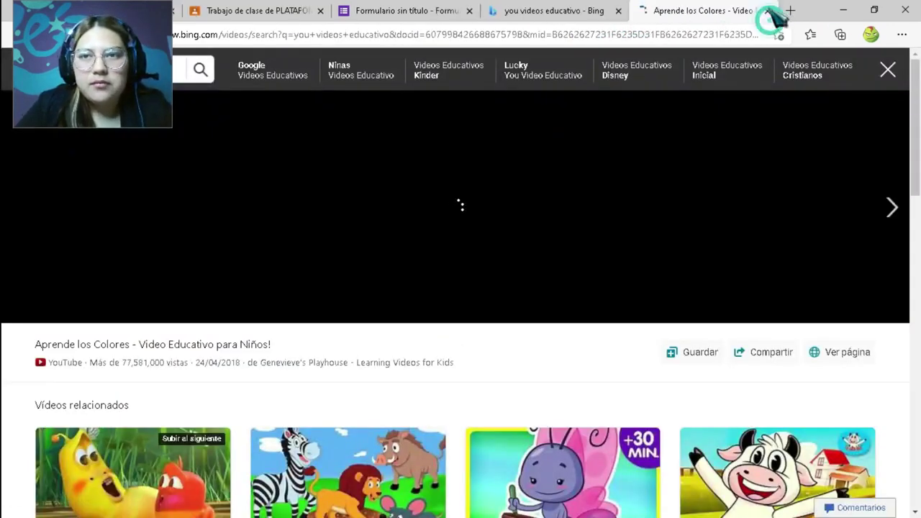
pyautogui.click(618, 11)
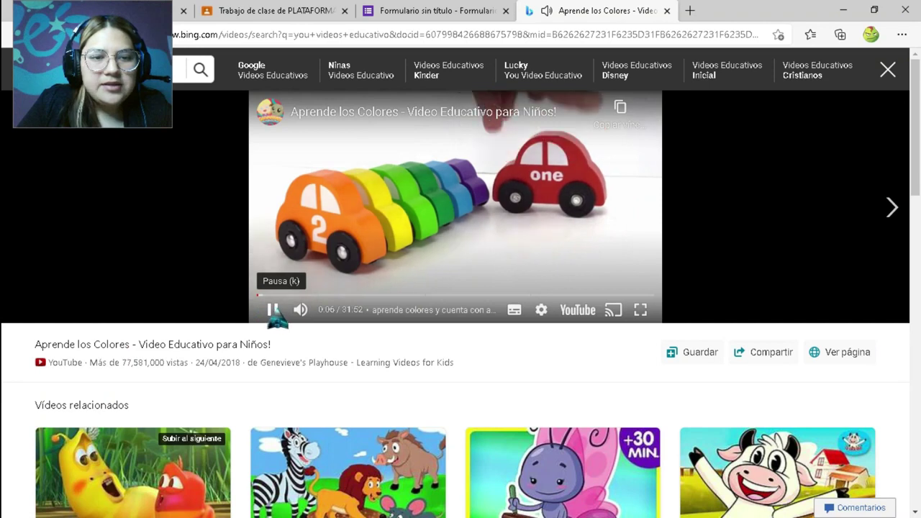
# Pause the colours video, copy its link, and paste it as the YouTube URL in the form's video selection.
pyautogui.click(274, 311)
pyautogui.click(621, 108)
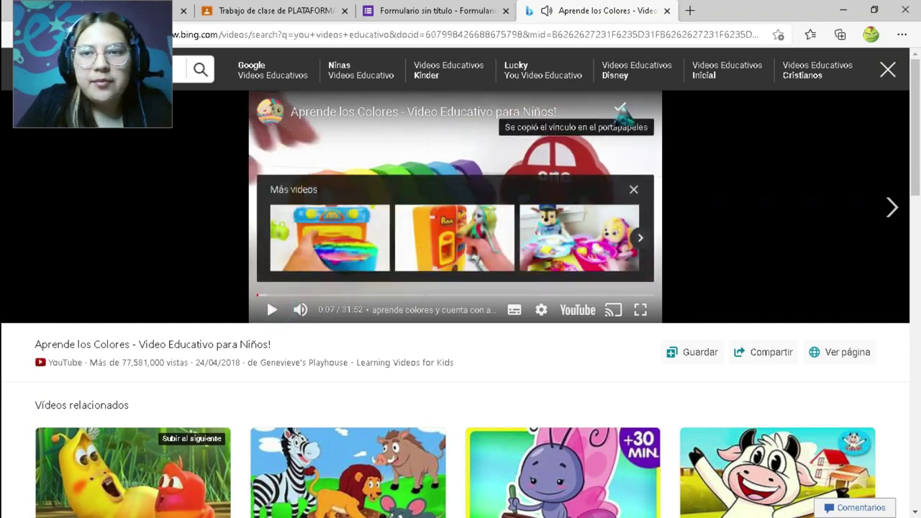
pyautogui.click(395, 13)
pyautogui.click(250, 136)
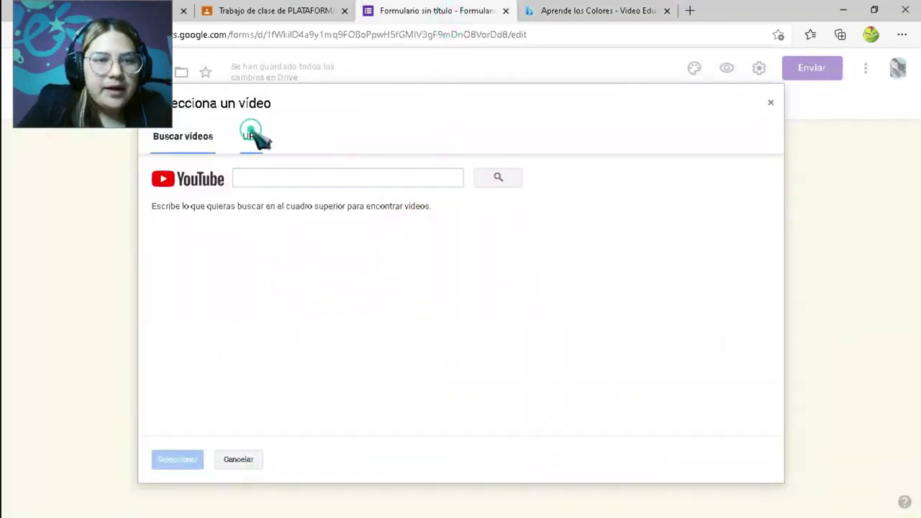
pyautogui.click(323, 174)
pyautogui.click(321, 174)
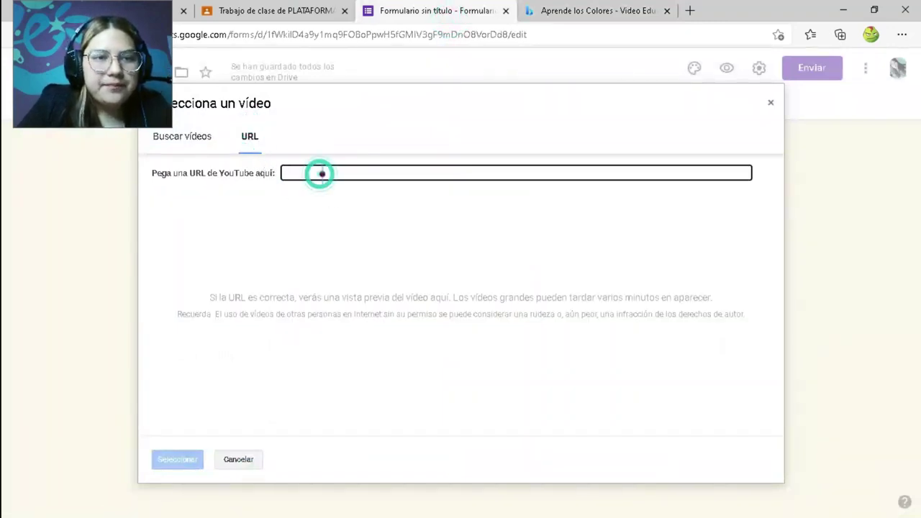
pyautogui.click(339, 175)
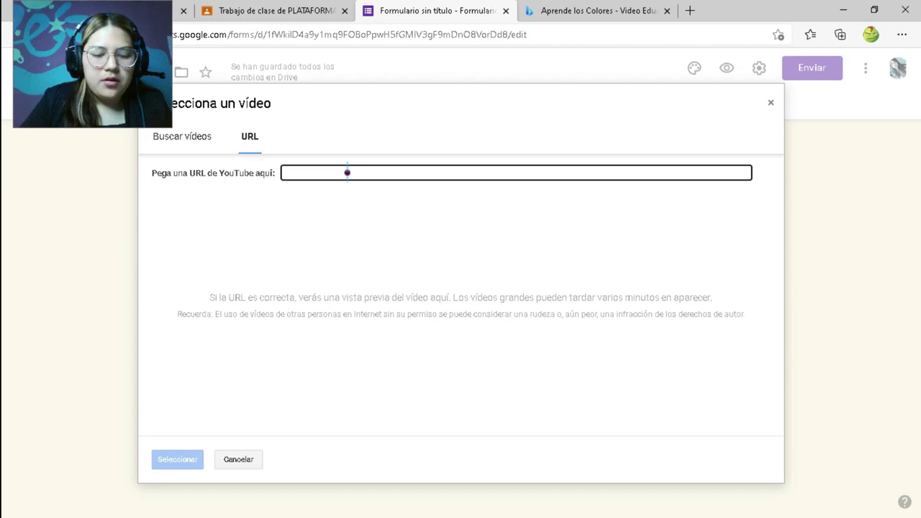
pyautogui.hotkey('ctrl', 'v')
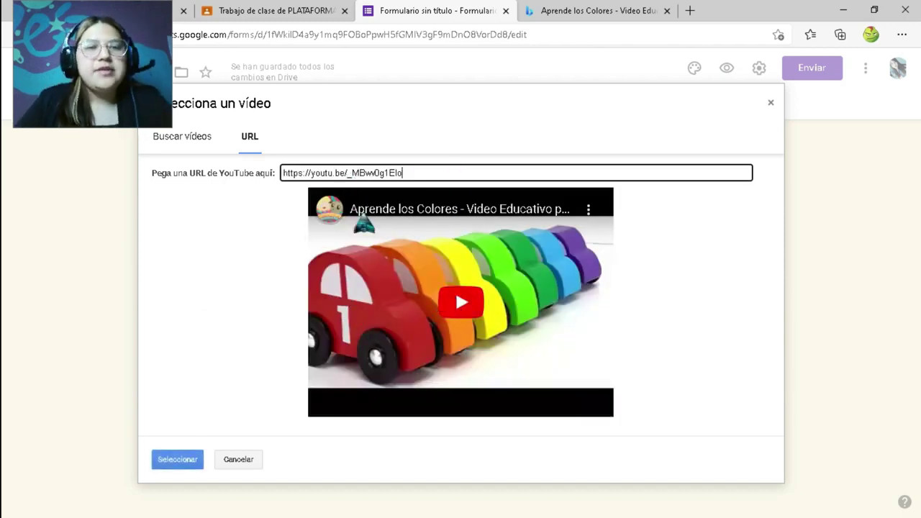
# Switch from the pasted URL to the YouTube search and look for "videos educativos".
pyautogui.click(180, 140)
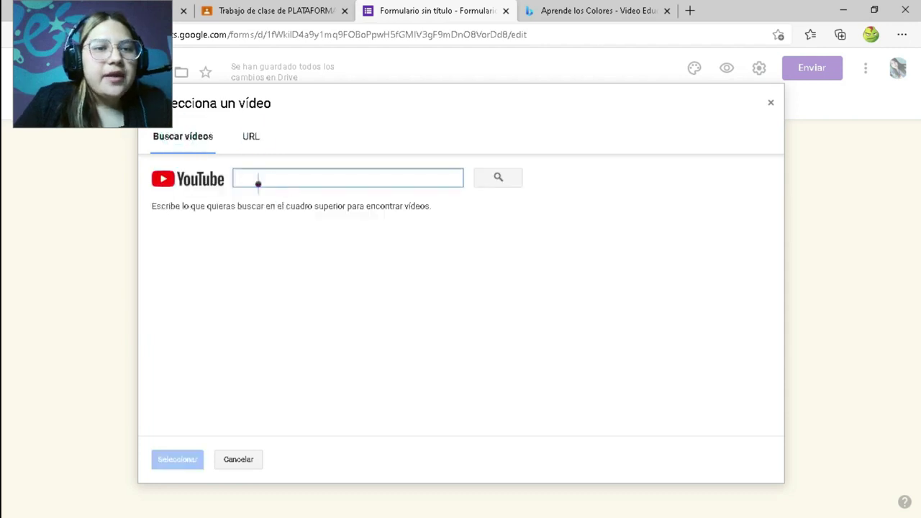
pyautogui.click(284, 179)
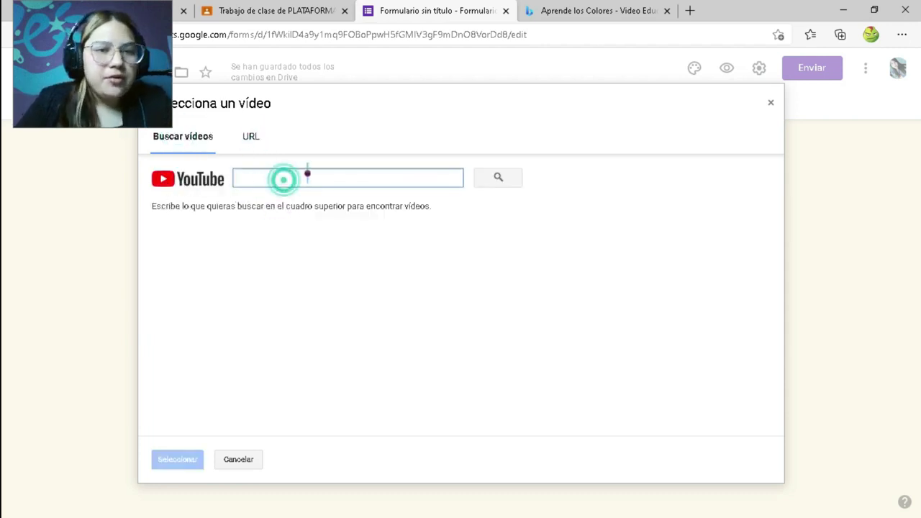
pyautogui.write('videos educativos')
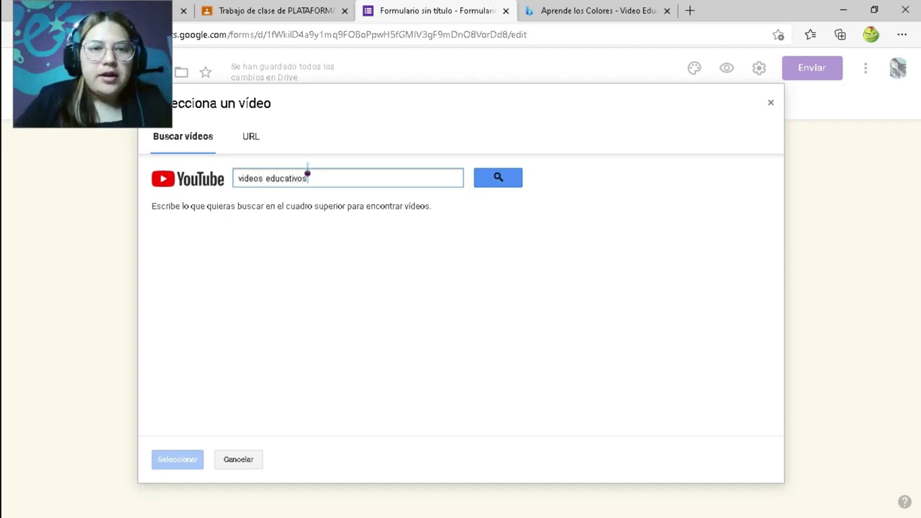
pyautogui.click(496, 177)
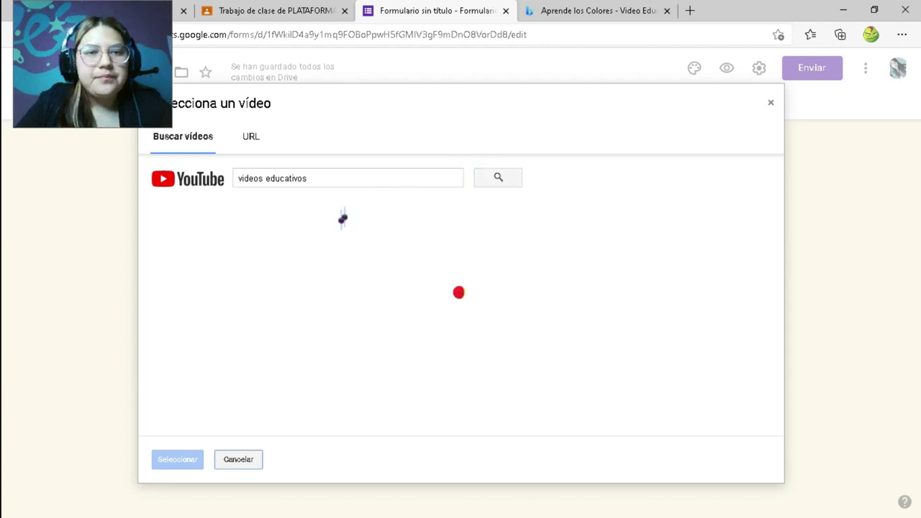
# Choose "(Video Educativo) Aprende los colores con los juguetes para coches" from the results and insert it into the form.
pyautogui.scroll(-1, 240, 266)
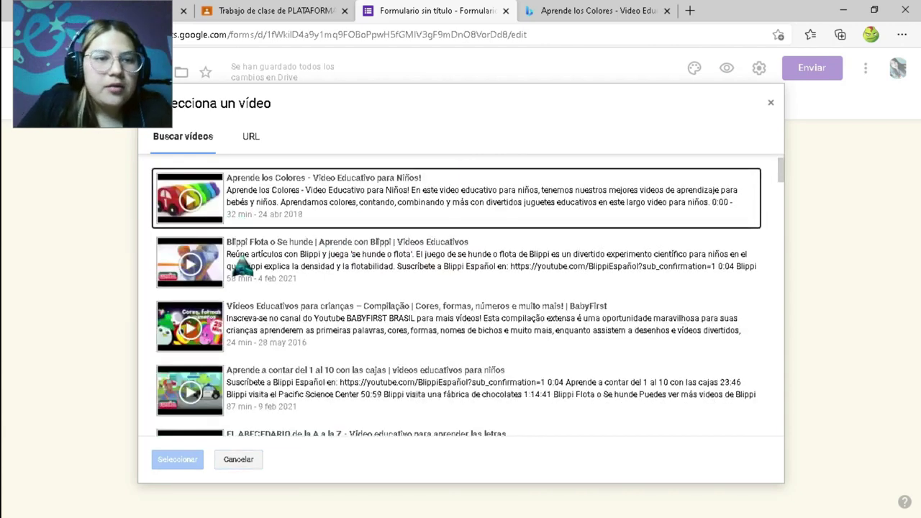
pyautogui.scroll(-5, 229, 213)
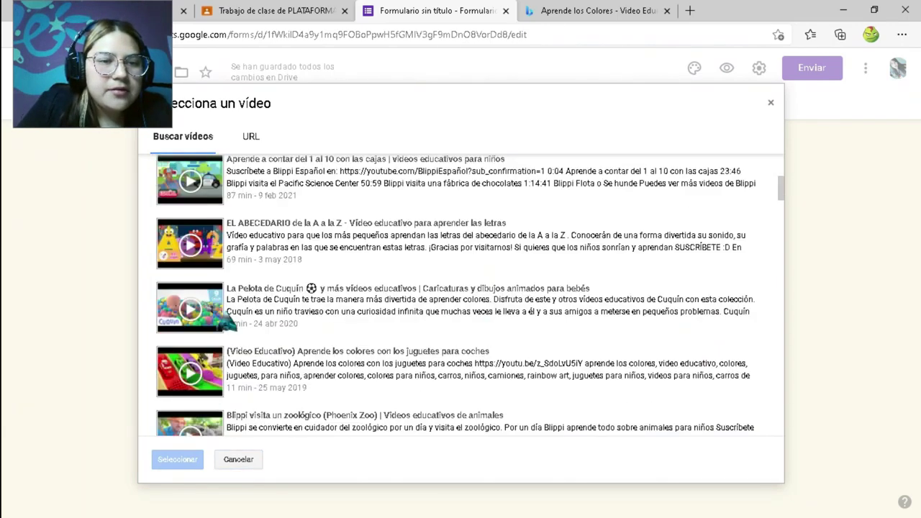
pyautogui.scroll(-3, 245, 389)
pyautogui.scroll(4, 252, 367)
pyautogui.scroll(5, 238, 360)
pyautogui.scroll(-5, 216, 359)
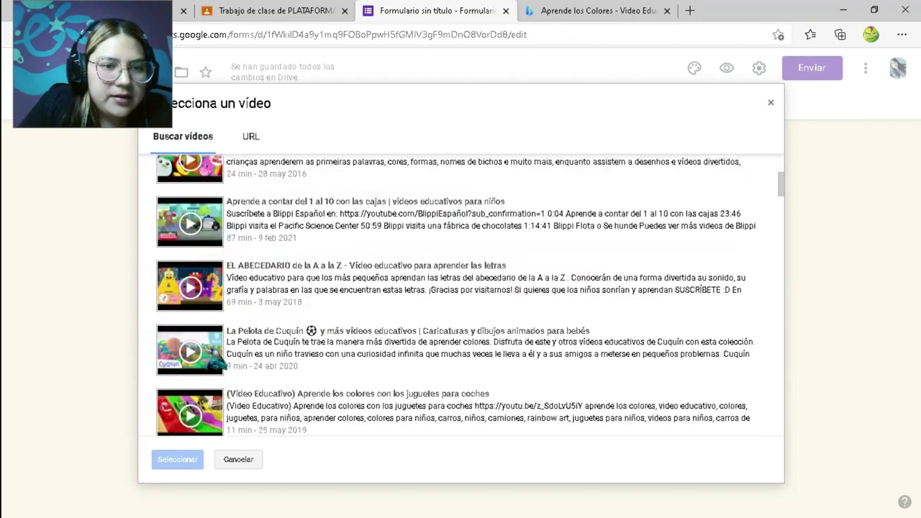
pyautogui.click(193, 407)
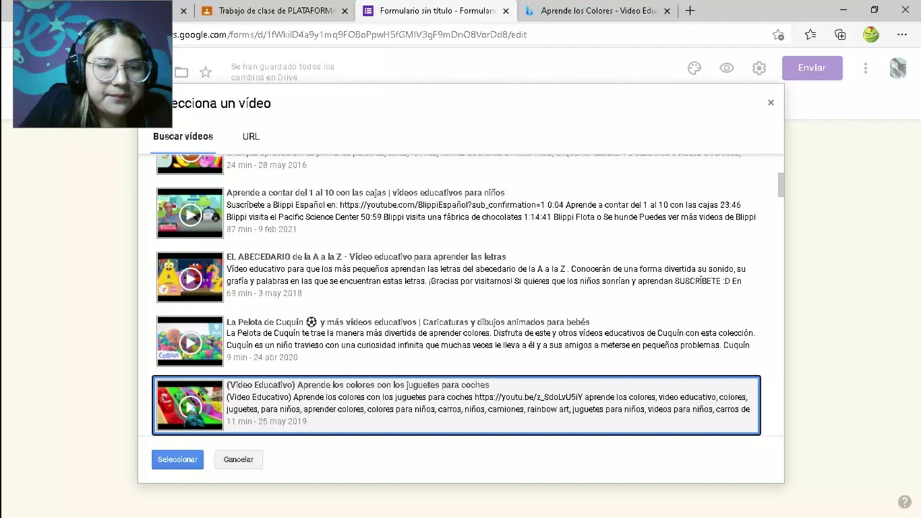
pyautogui.click(193, 463)
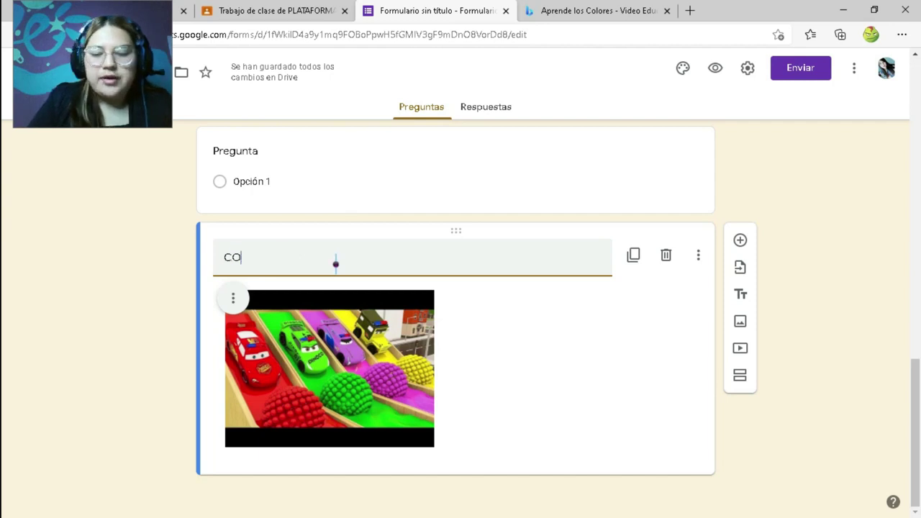
# Title the inserted video "COLORES" and check its additional options.
pyautogui.click(597, 459)
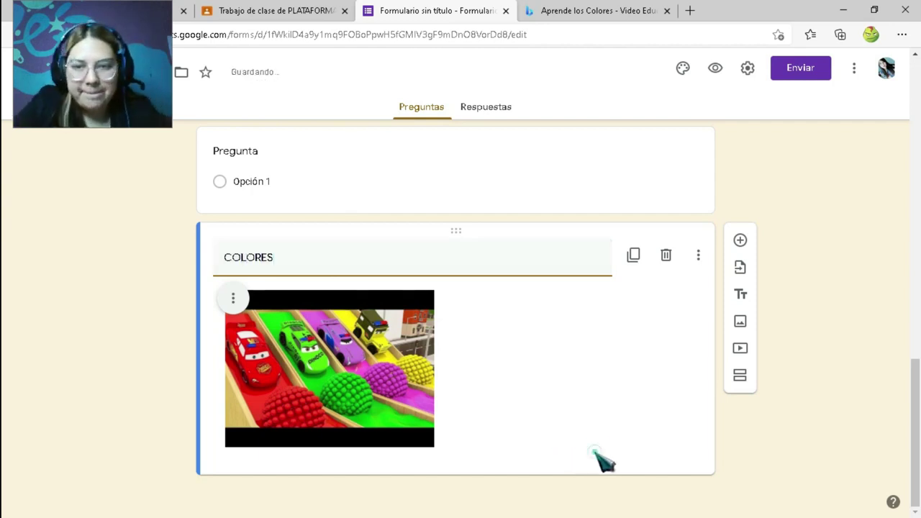
pyautogui.click(698, 255)
pyautogui.click(650, 370)
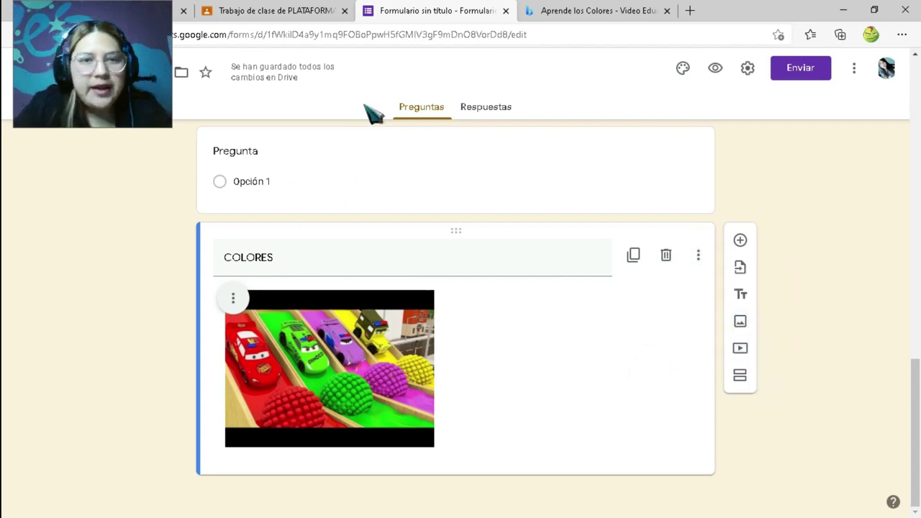
# Start adding an image below the video, check the by-URL source, and search Google Images for "COLORES".
pyautogui.click(740, 326)
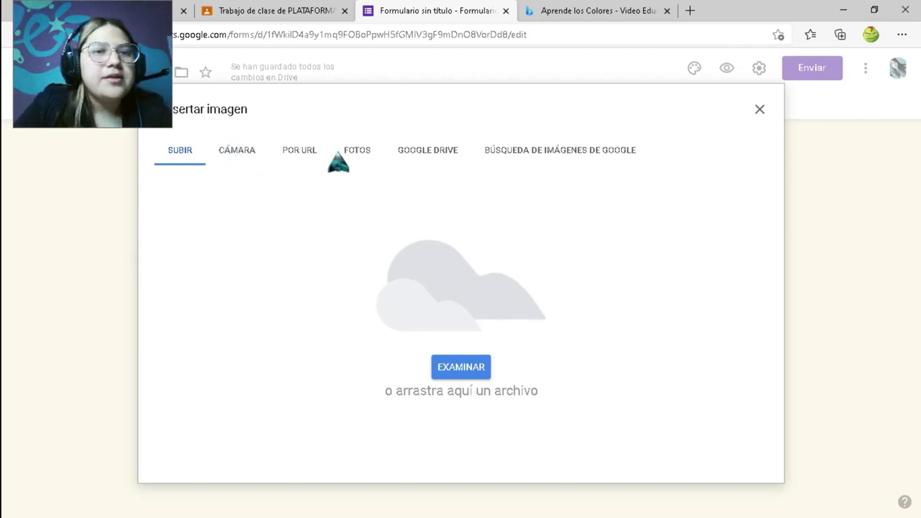
pyautogui.click(300, 153)
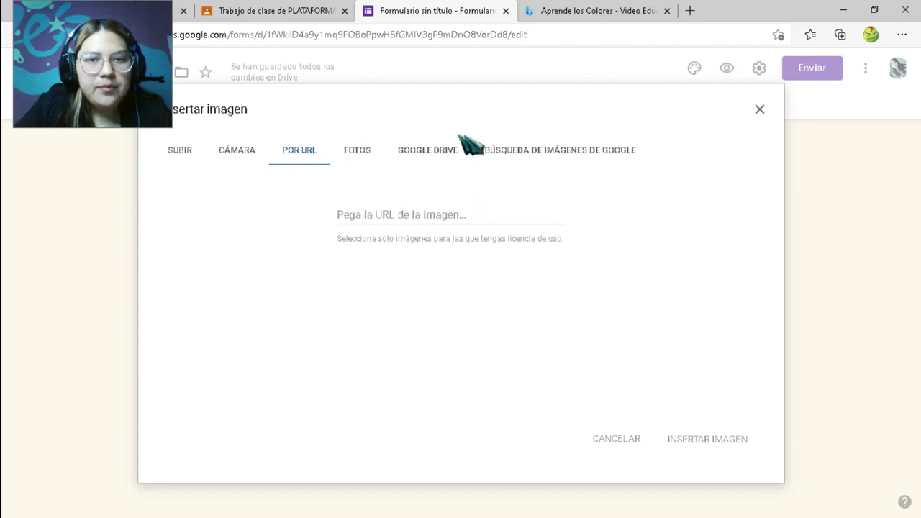
pyautogui.moveTo(468, 55)
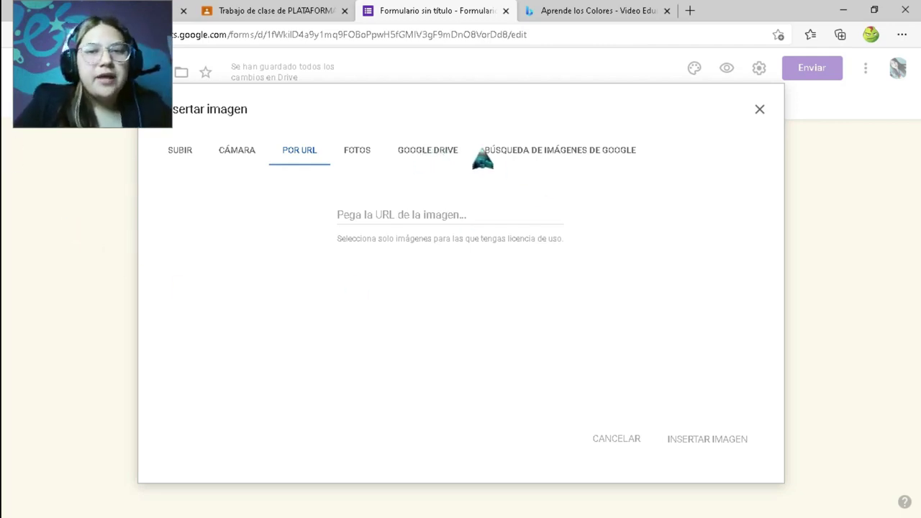
pyautogui.click(511, 151)
pyautogui.click(529, 108)
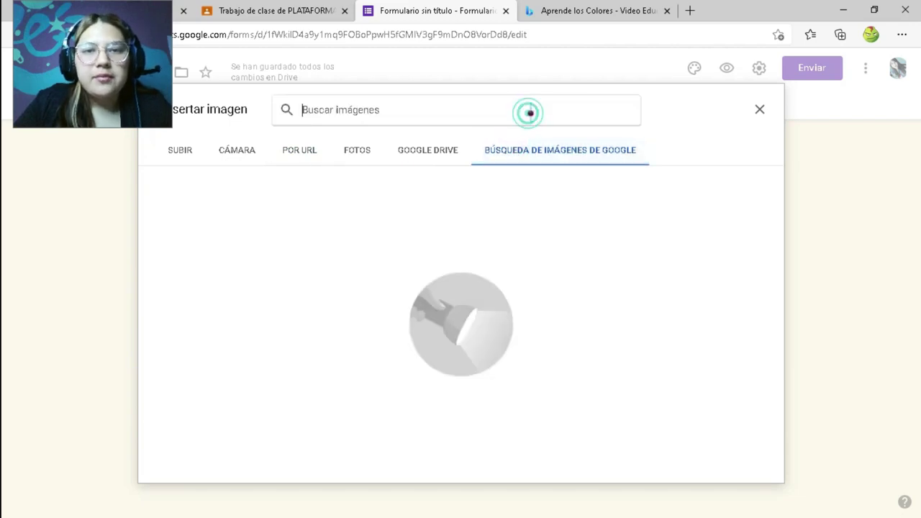
pyautogui.write('COLORES')
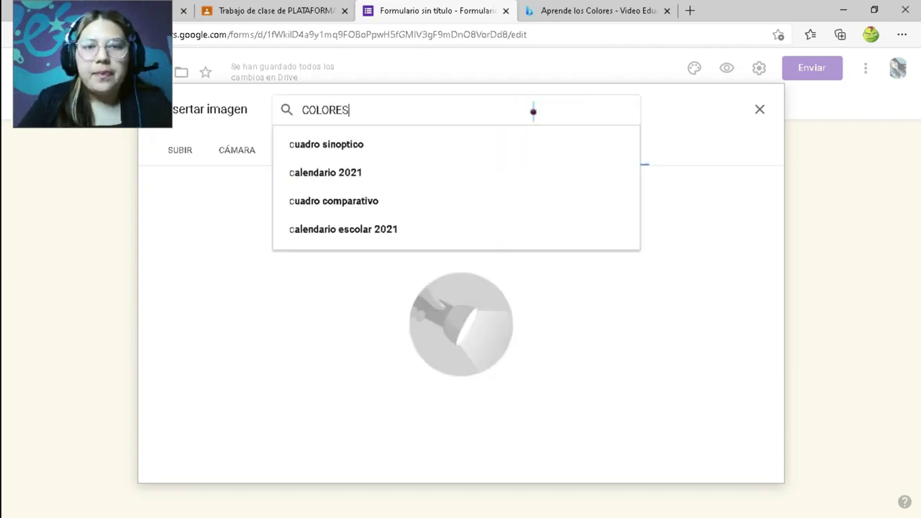
pyautogui.press('Return')
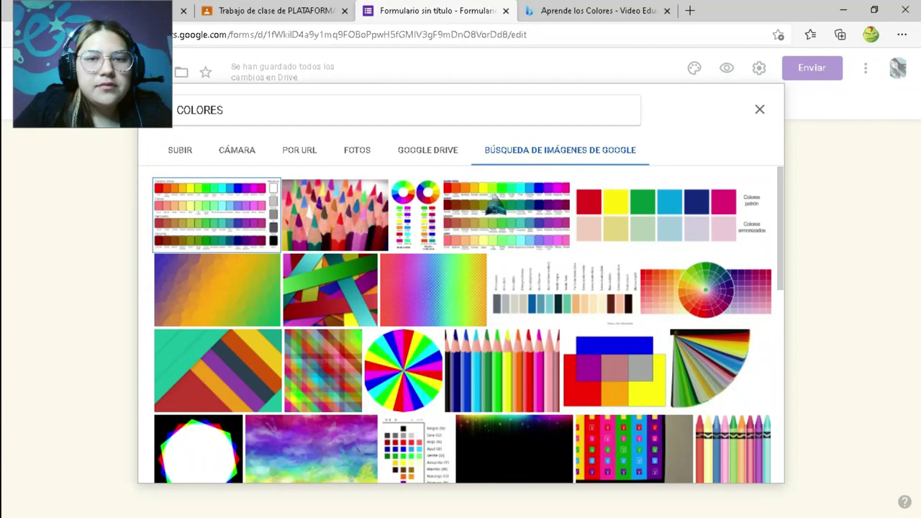
# Insert the coloured pencils photo from the image results and view it in the form.
pyautogui.click(333, 212)
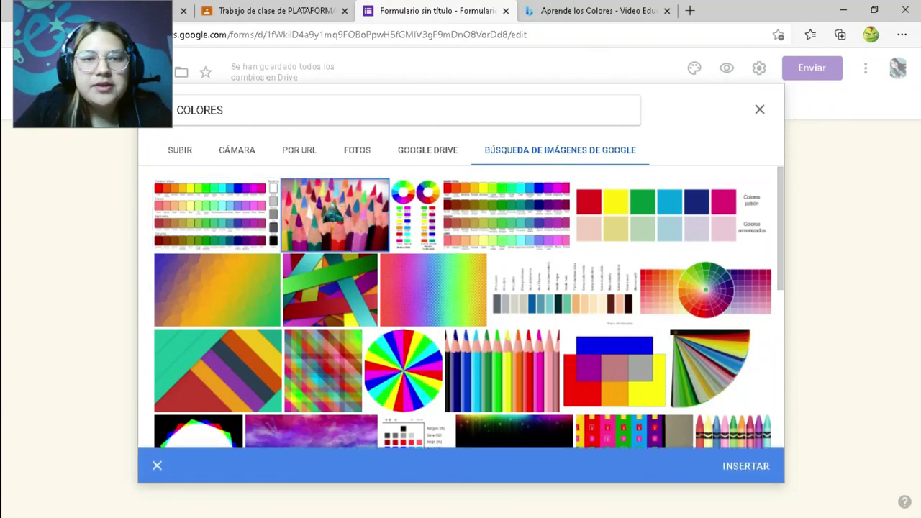
pyautogui.click(747, 467)
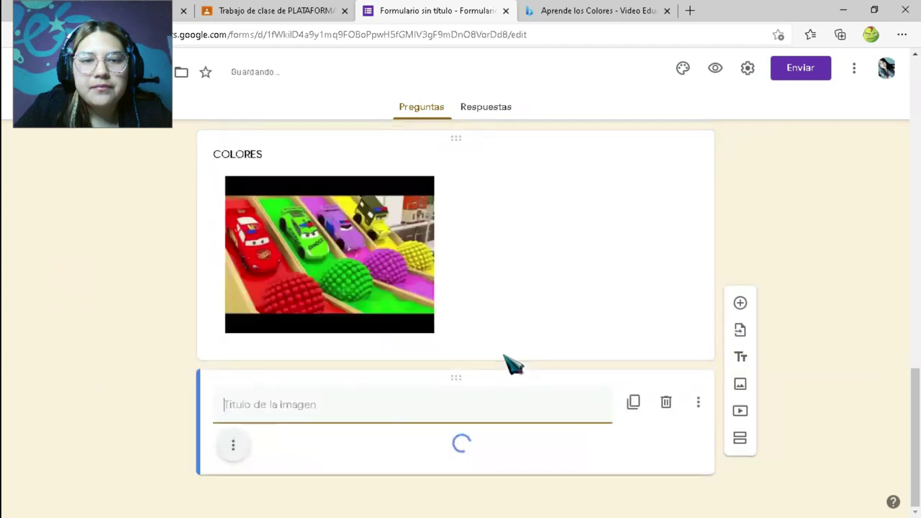
pyautogui.scroll(-3, 493, 451)
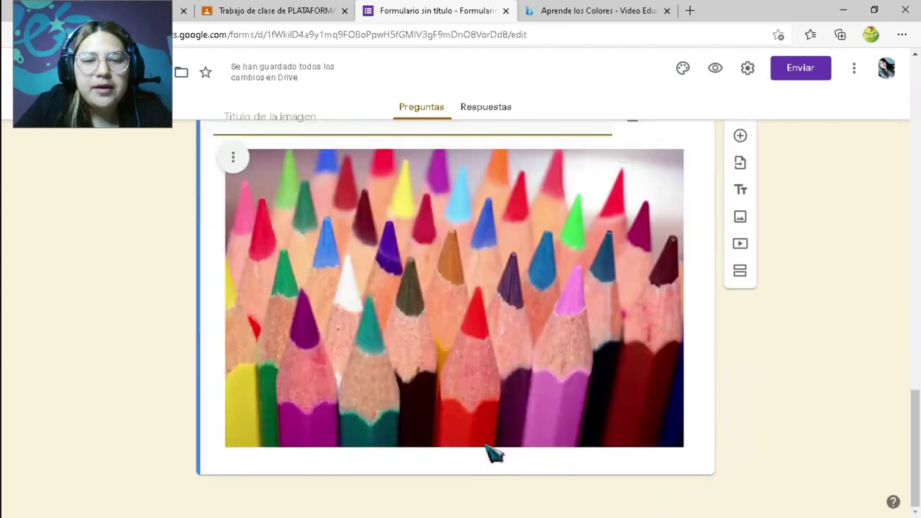
pyautogui.scroll(1, 539, 252)
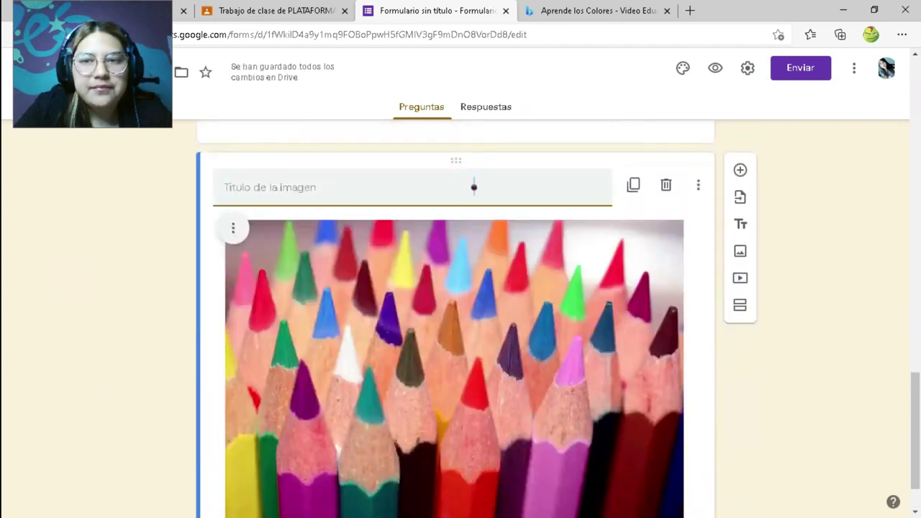
# Try the left and centred alignments on the pencils image, and finish with it aligned to the right.
pyautogui.click(235, 228)
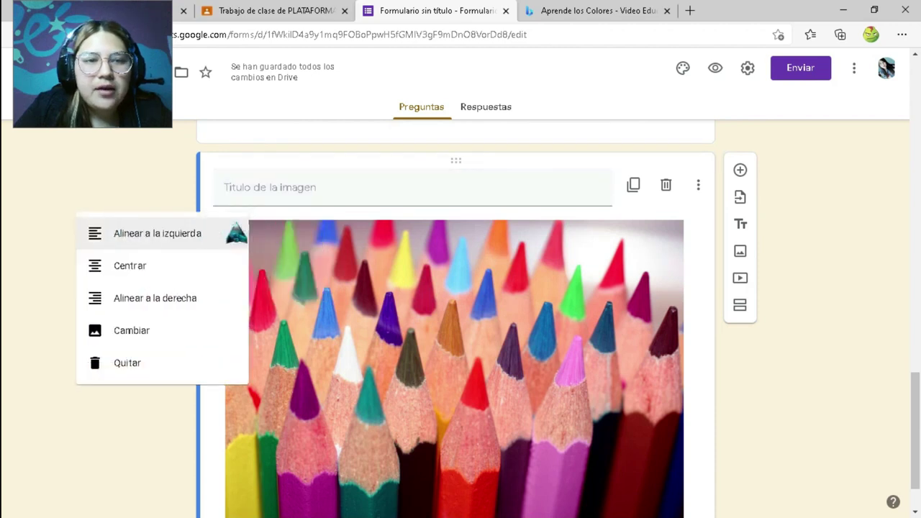
pyautogui.click(190, 231)
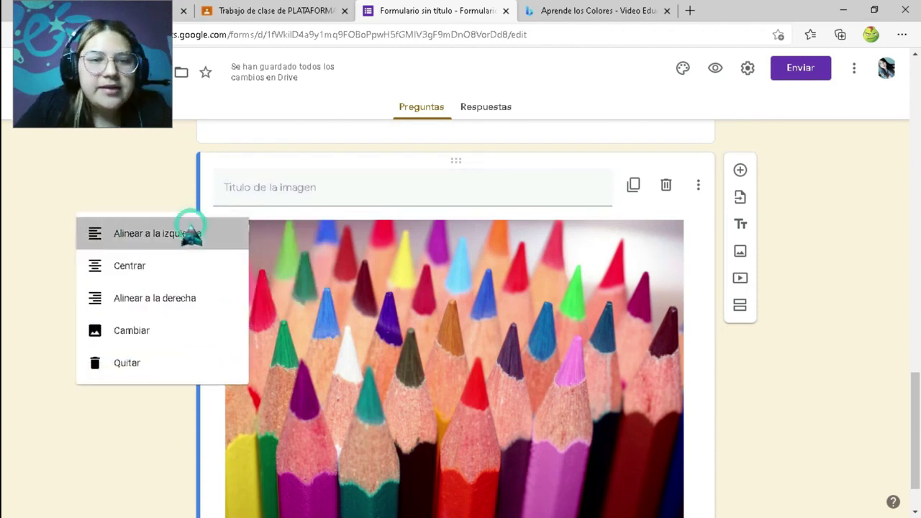
pyautogui.click(231, 232)
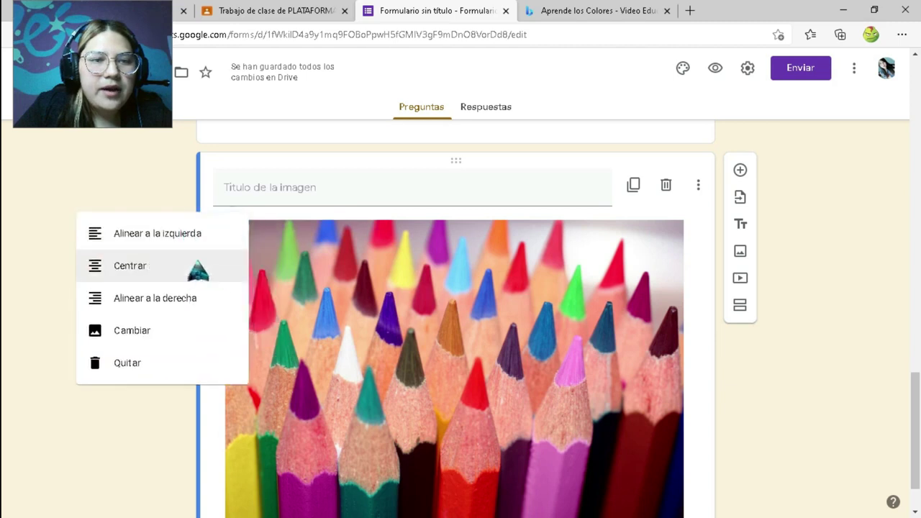
pyautogui.click(216, 266)
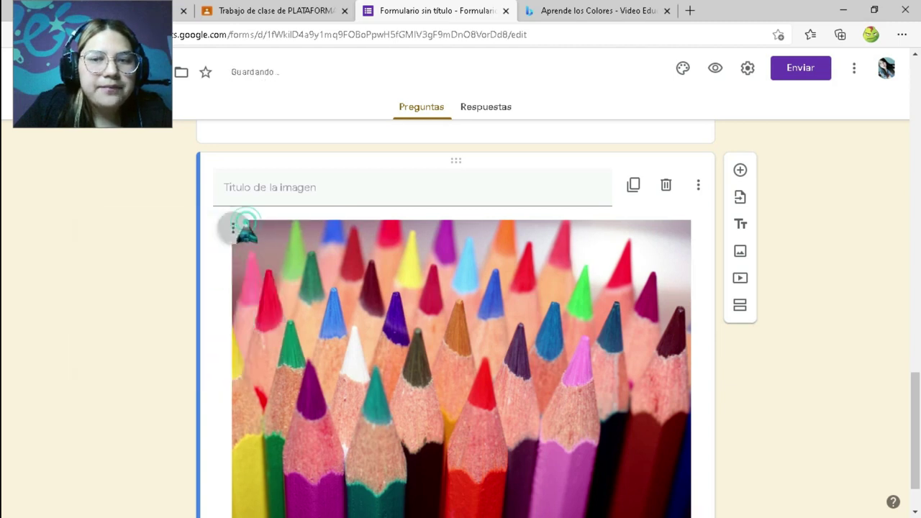
pyautogui.click(242, 227)
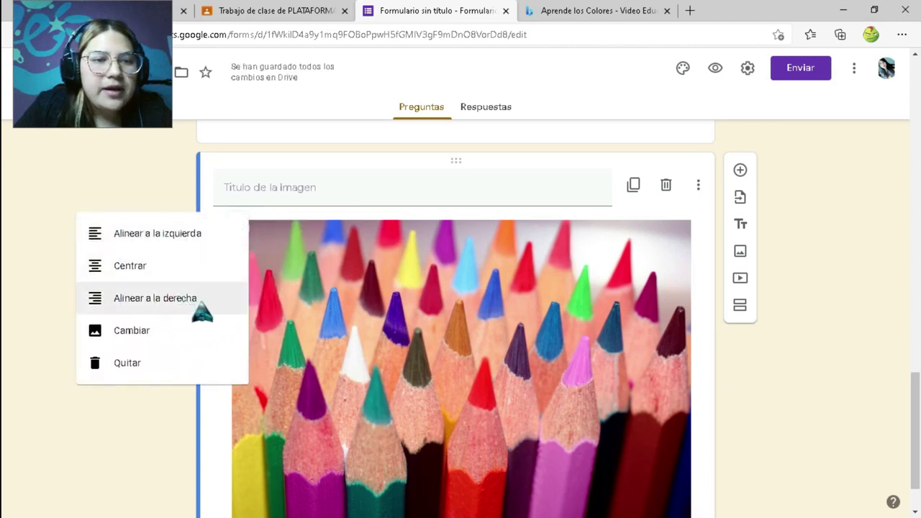
pyautogui.click(202, 302)
# Start replacing the pencils image and search Google Images for "COLORES".
pyautogui.click(238, 226)
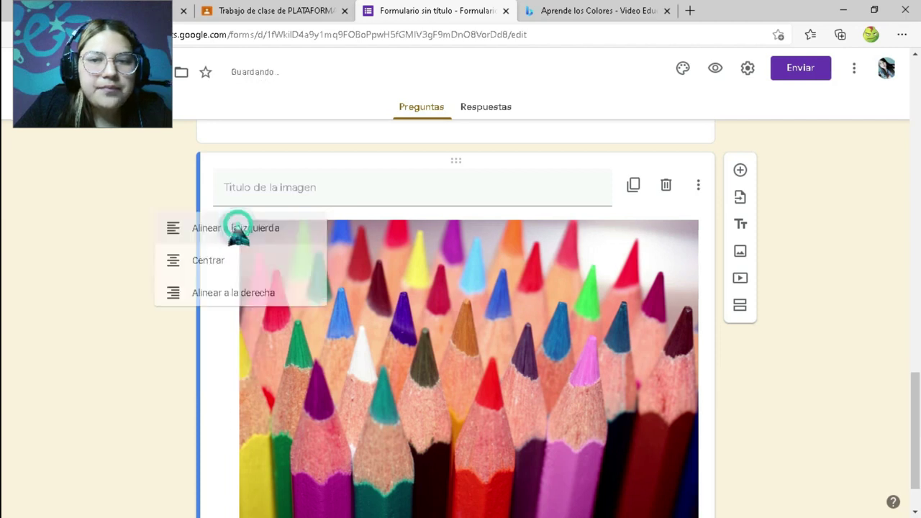
pyautogui.scroll(-1, 215, 325)
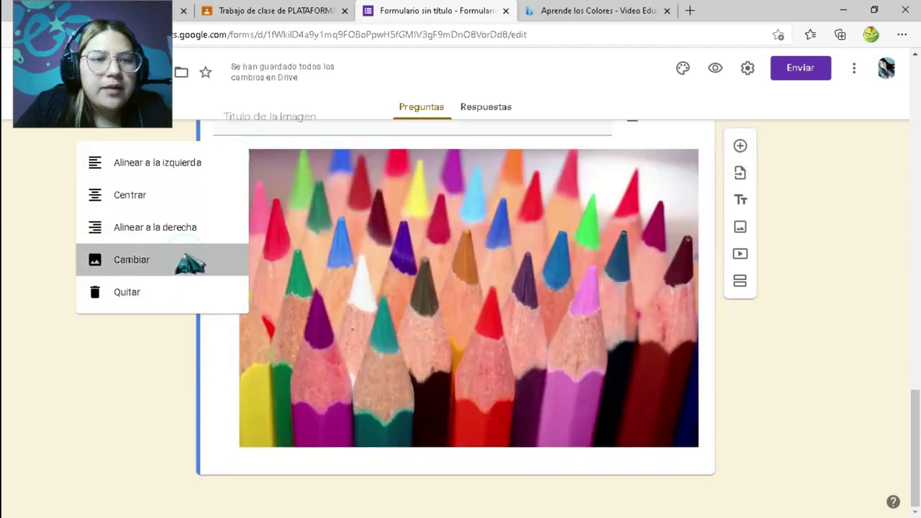
pyautogui.click(189, 264)
pyautogui.click(547, 218)
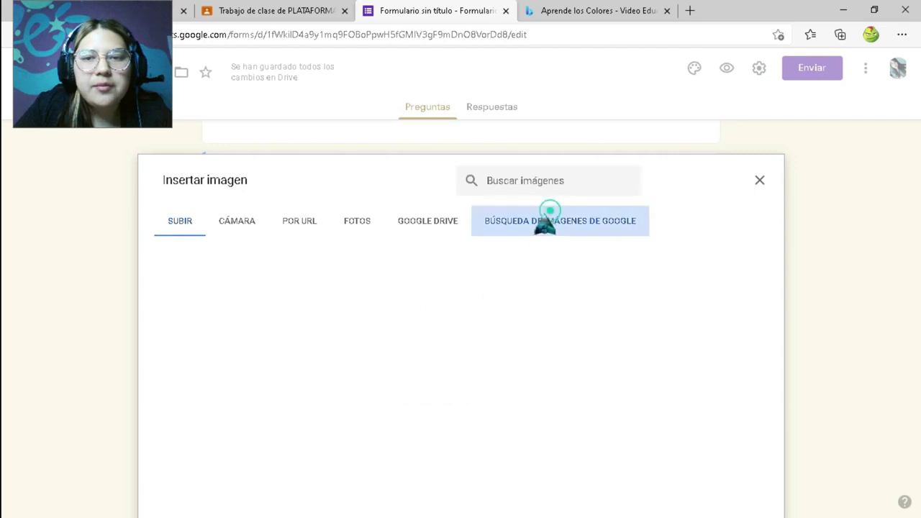
pyautogui.click(456, 181)
pyautogui.write('COLORE')
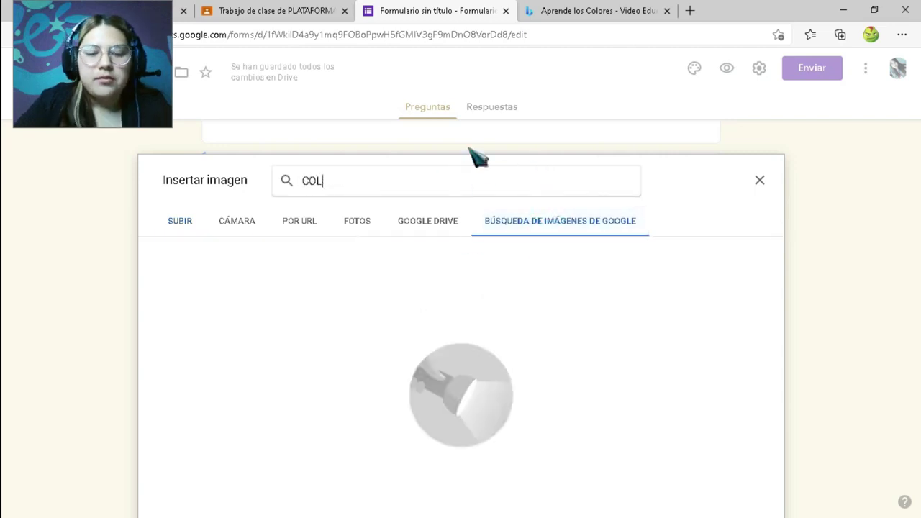
pyautogui.press('Return')
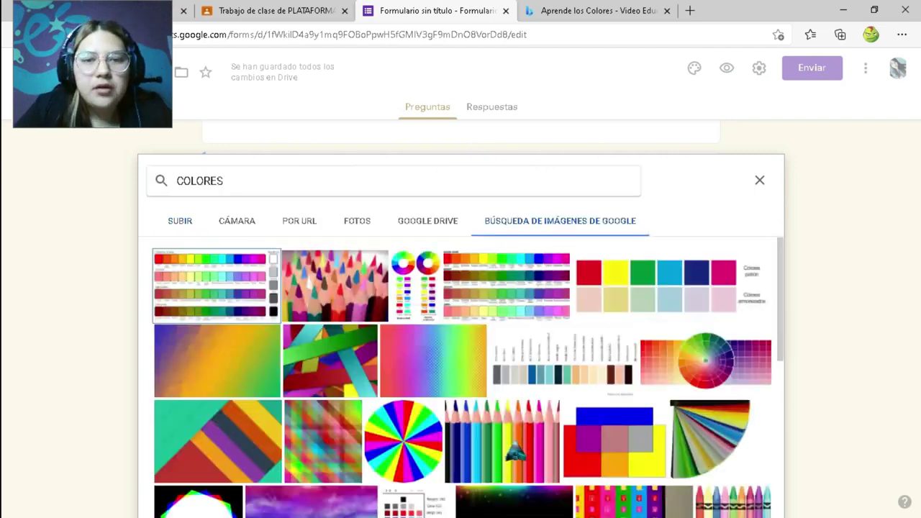
# Browse the image results and replace the current picture with the photo of coloured pencil tips on a white background.
pyautogui.scroll(-2, 515, 437)
pyautogui.scroll(-2, 458, 394)
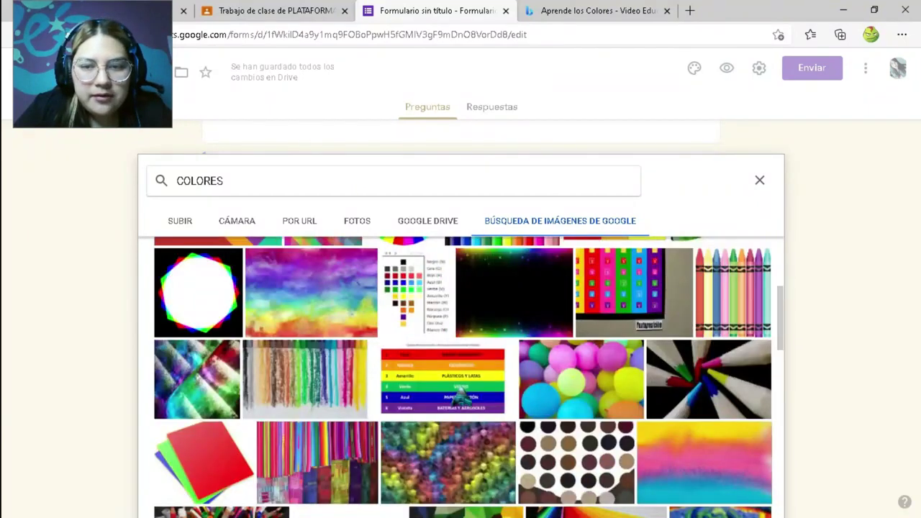
pyautogui.scroll(-2, 458, 394)
pyautogui.scroll(1, 317, 280)
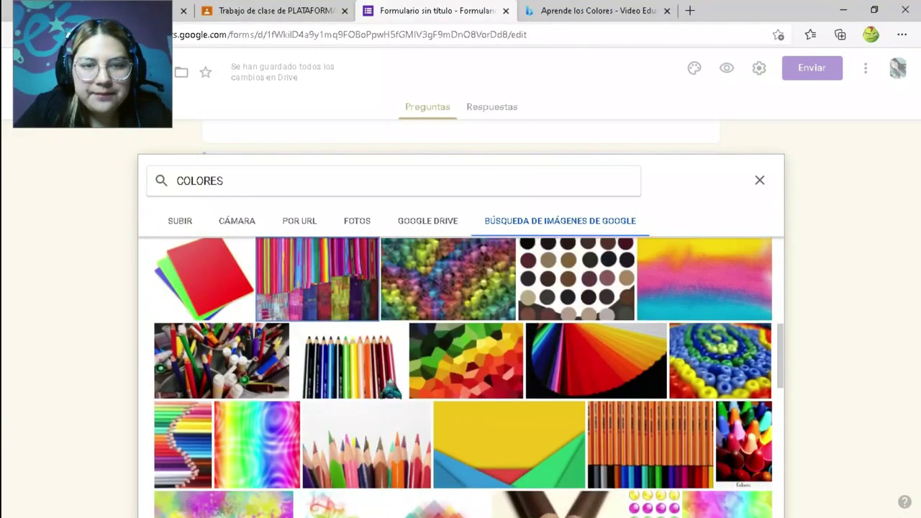
pyautogui.scroll(2, 374, 399)
pyautogui.scroll(-2, 374, 400)
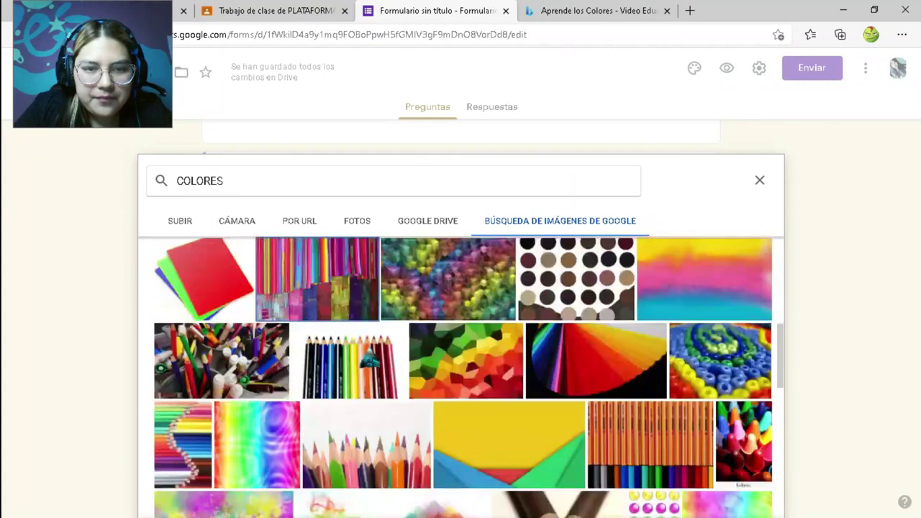
pyautogui.scroll(-2, 374, 400)
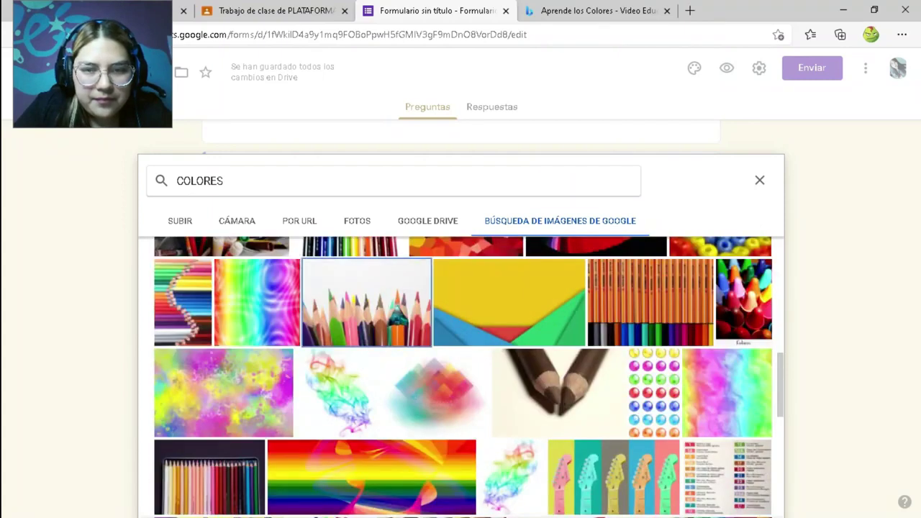
pyautogui.doubleClick(403, 309)
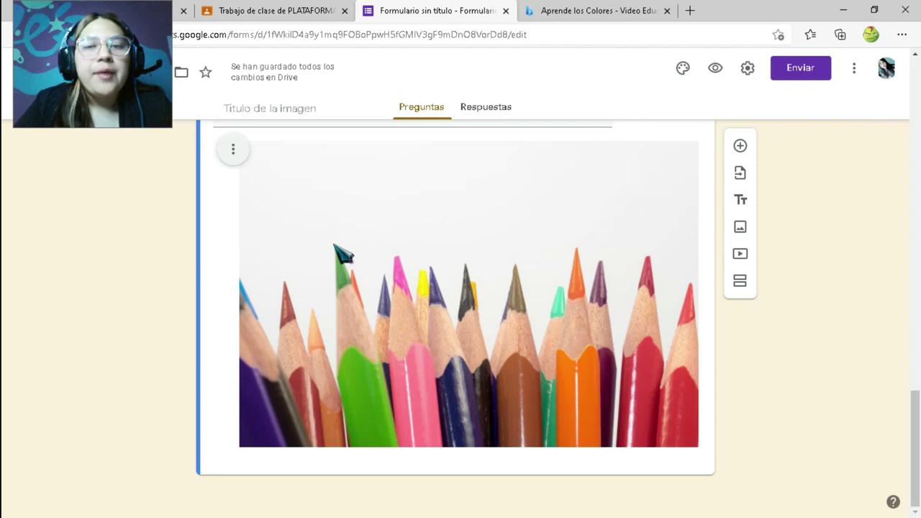
# Delete the pencils image item from the form and select the video in the COLORES item.
pyautogui.click(235, 151)
pyautogui.click(141, 283)
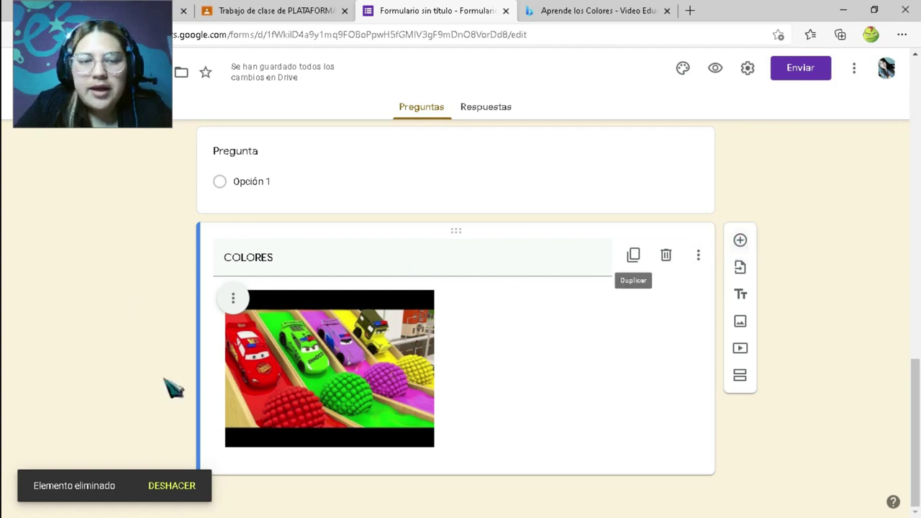
pyautogui.click(355, 384)
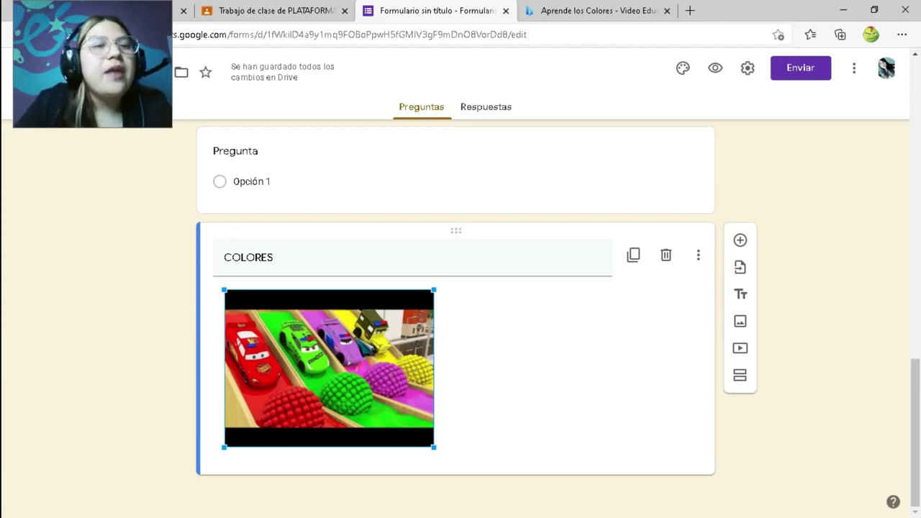
# Add a multiple-choice question below the COLORES video titled "¿Cuál era el primer color que aparece?".
pyautogui.click(742, 241)
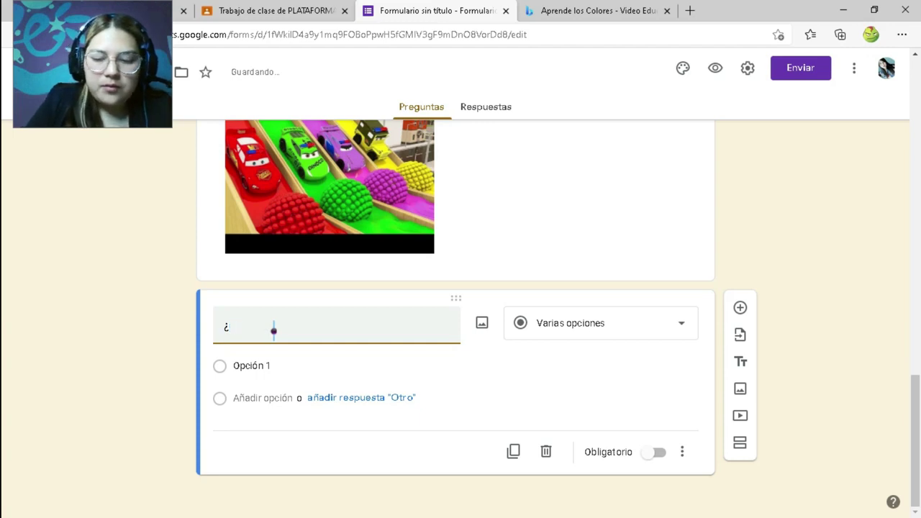
pyautogui.write('ál er')
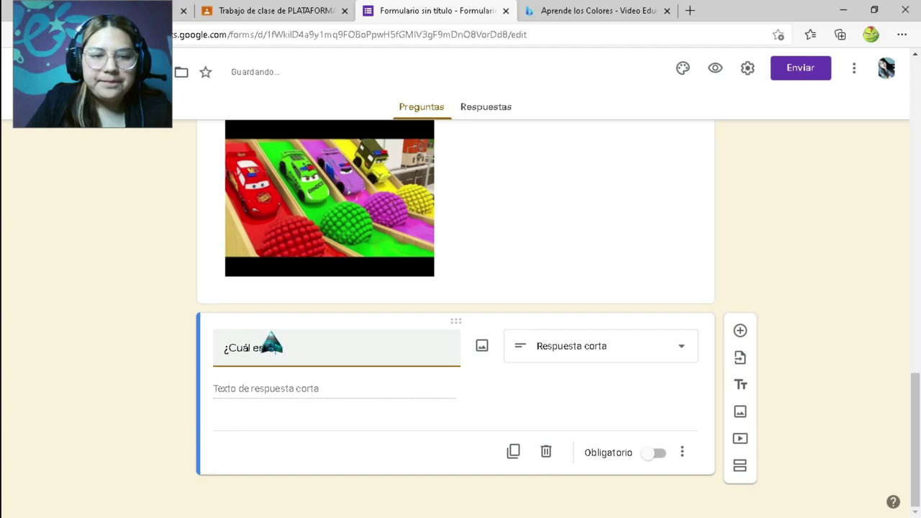
pyautogui.write(' es el pr')
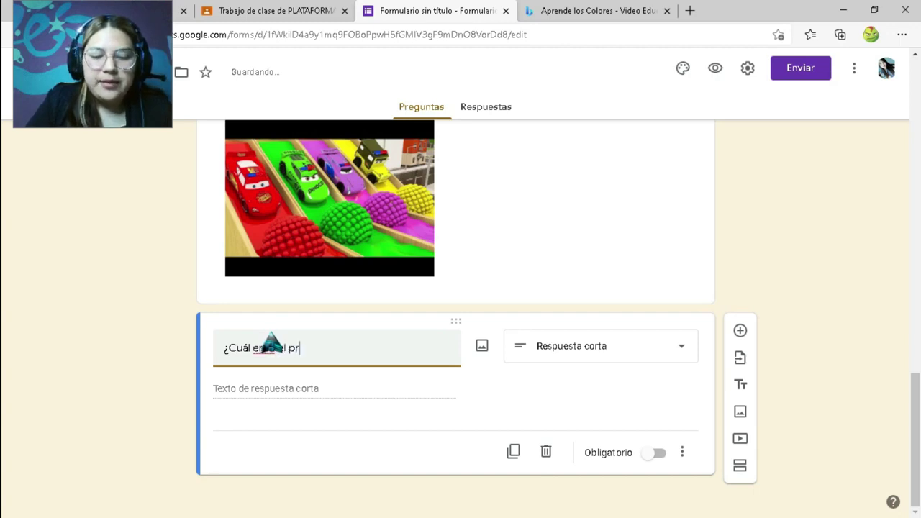
pyautogui.write('imer color que aparece')
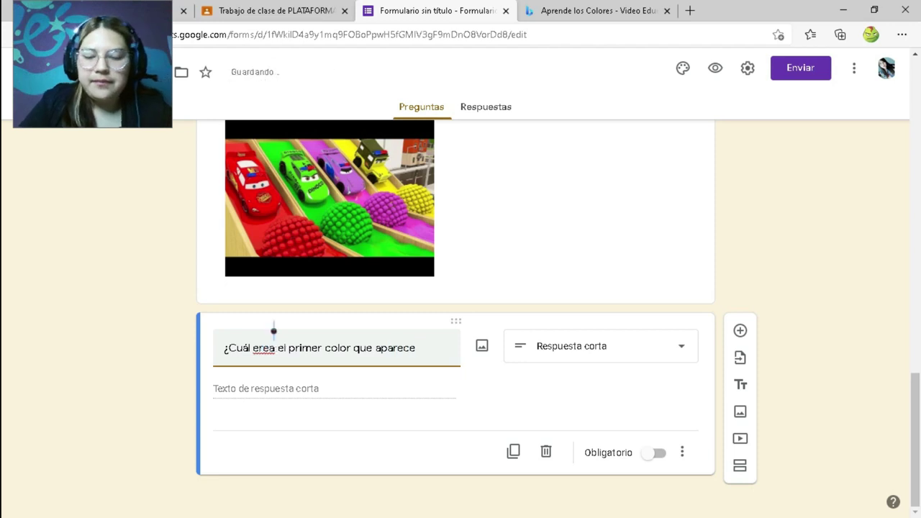
pyautogui.write('?')
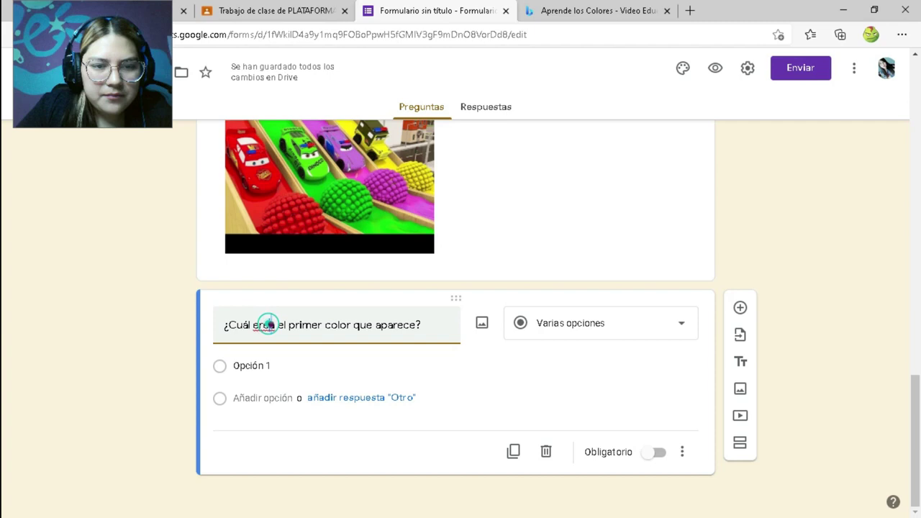
pyautogui.press('BackSpace')
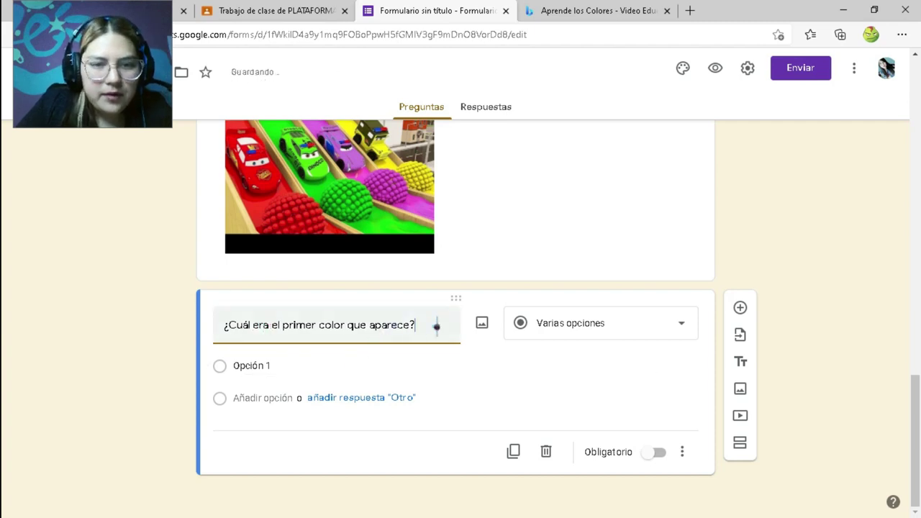
pyautogui.click(634, 331)
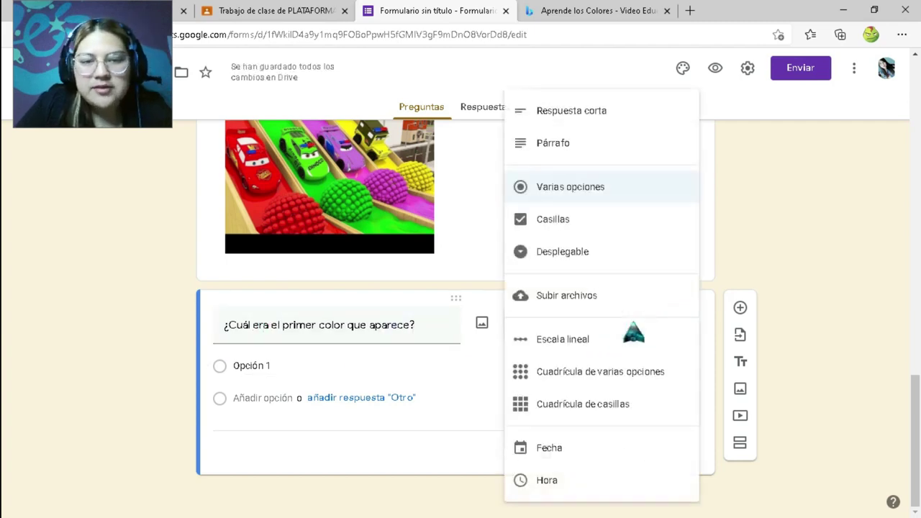
pyautogui.click(598, 188)
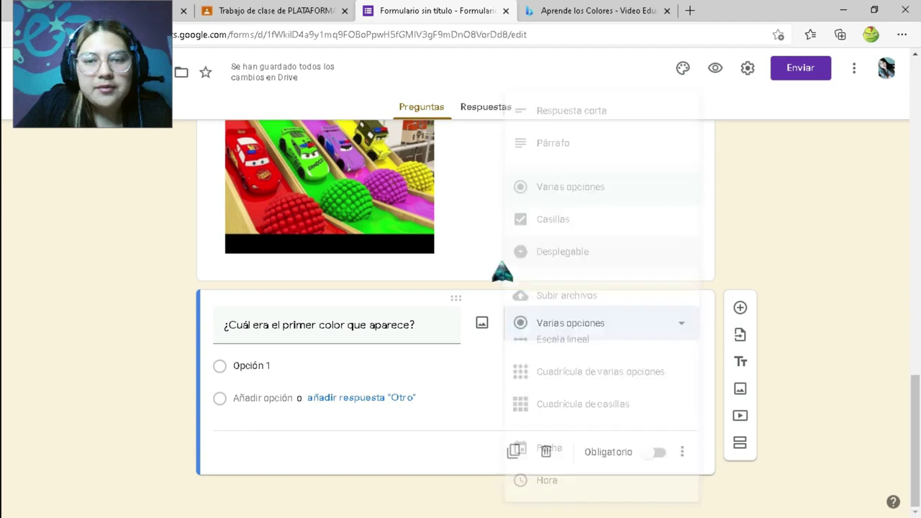
# Give the first-colour question the answers "rojo", "verde", "morado" and "amarillo", plus an "Otra" answer.
pyautogui.click(284, 366)
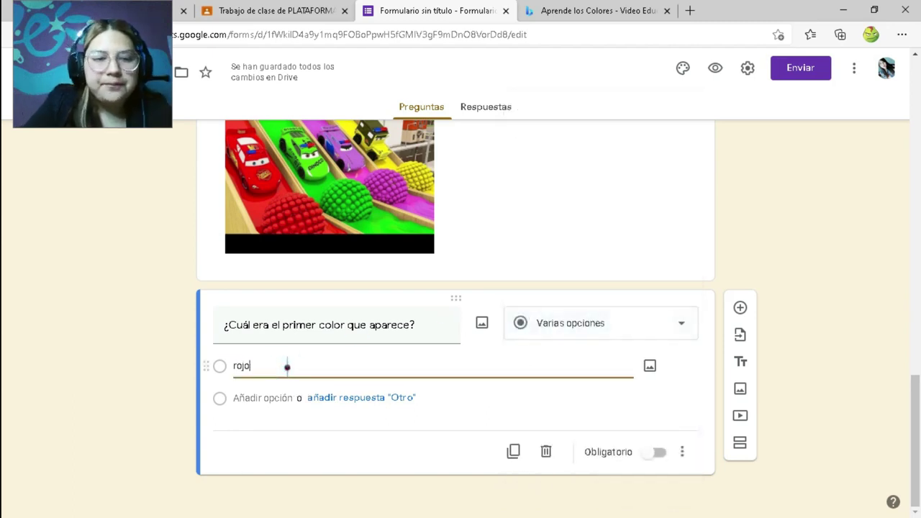
pyautogui.click(384, 397)
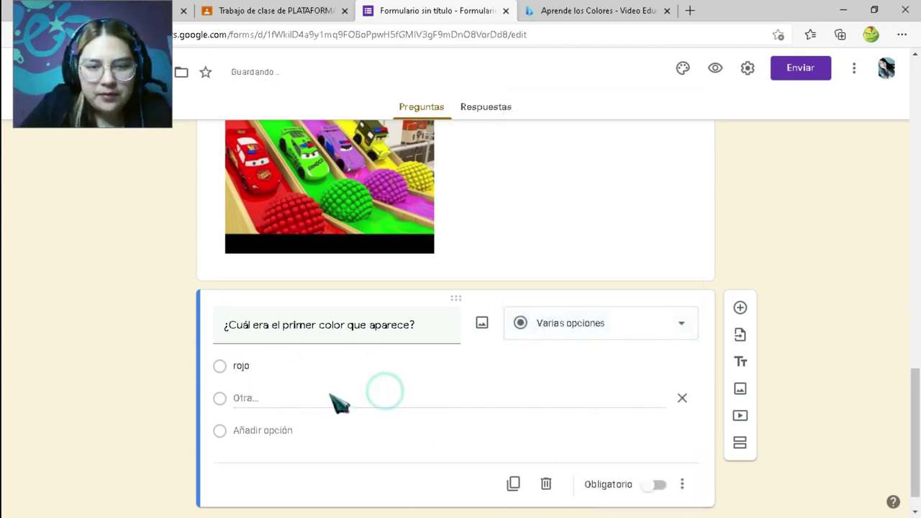
pyautogui.click(311, 397)
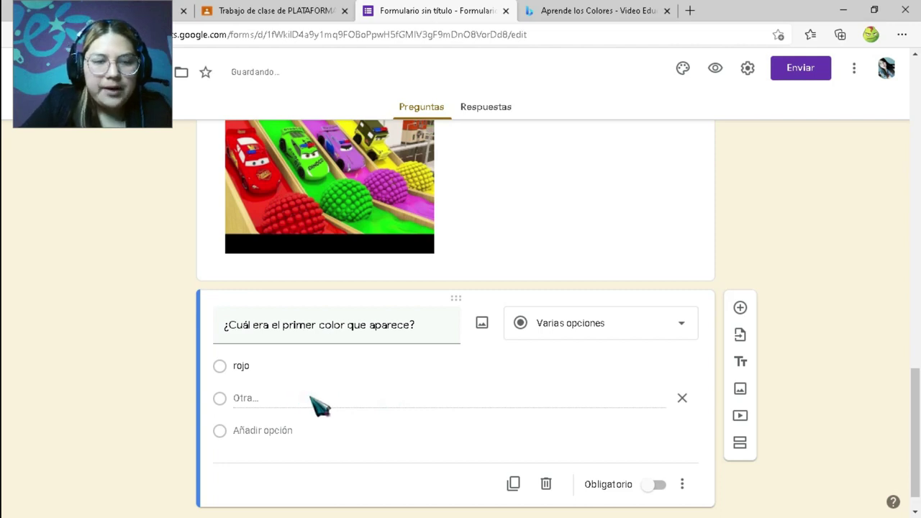
pyautogui.click(274, 429)
pyautogui.write('verde')
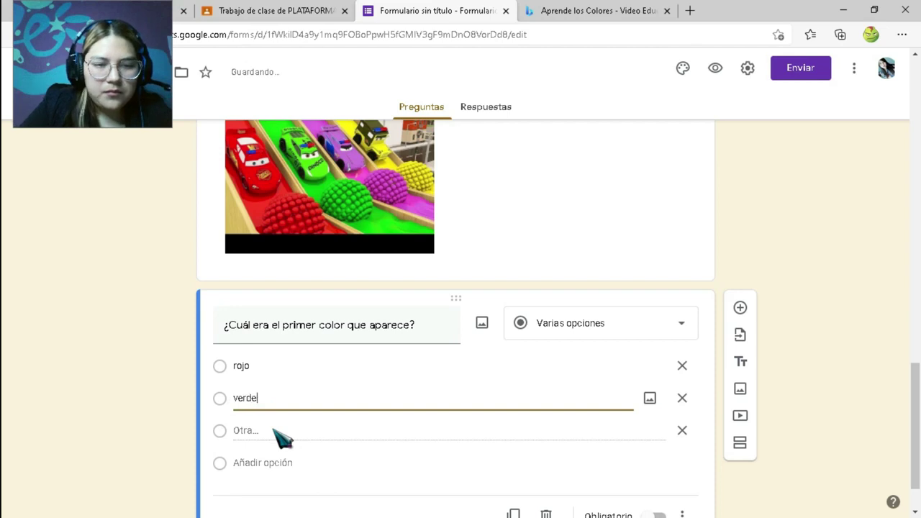
pyautogui.click(261, 465)
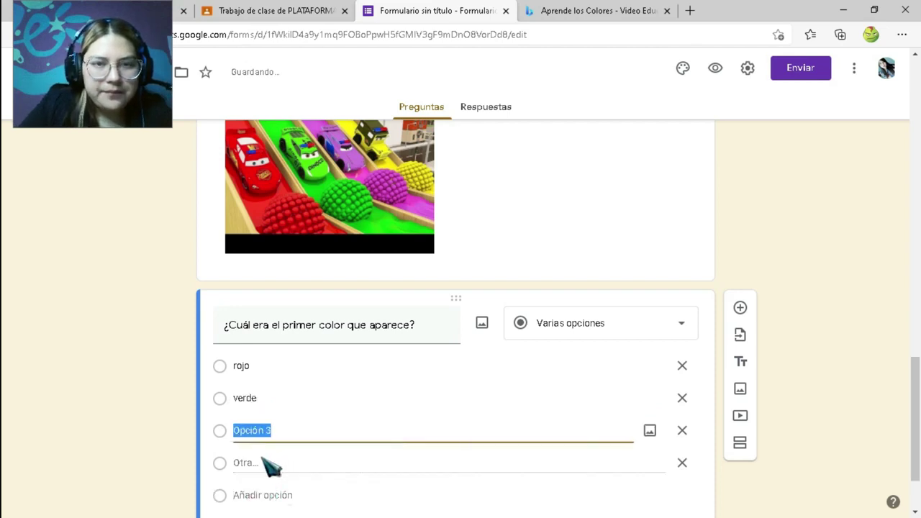
pyautogui.write('morado')
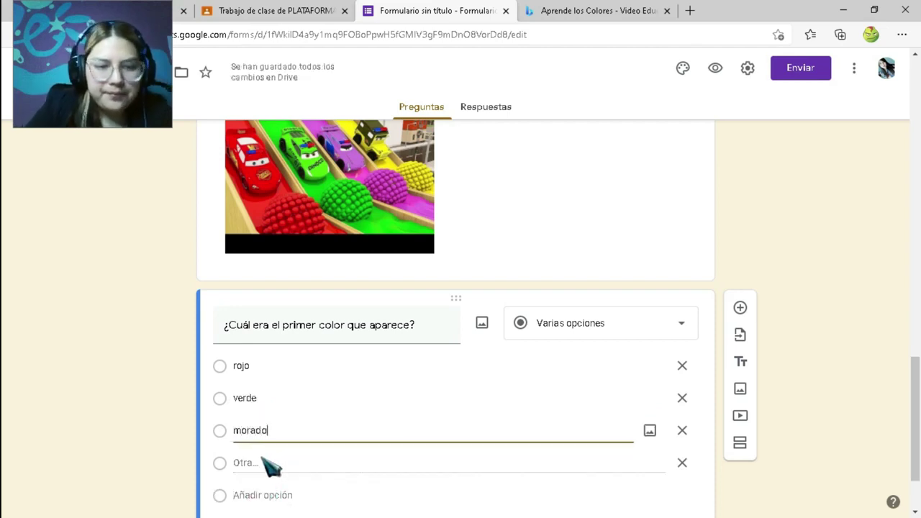
pyautogui.click(274, 495)
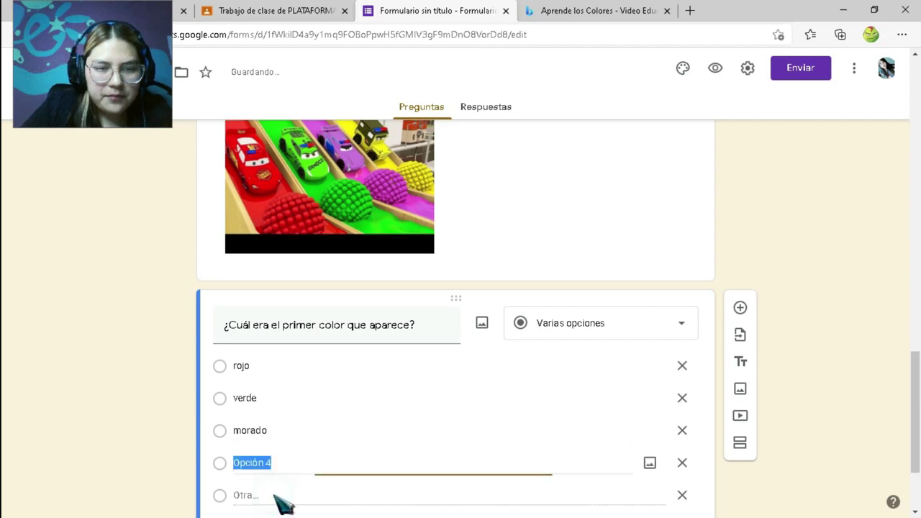
pyautogui.write('amaril')
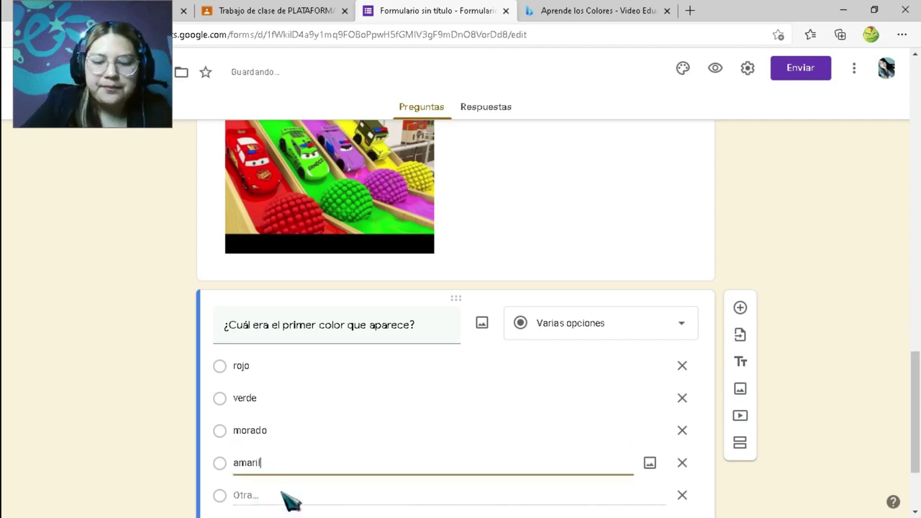
pyautogui.write('lo')
# Remove the "Otra" answer from the first-colour question and make the question required.
pyautogui.scroll(-2, 302, 471)
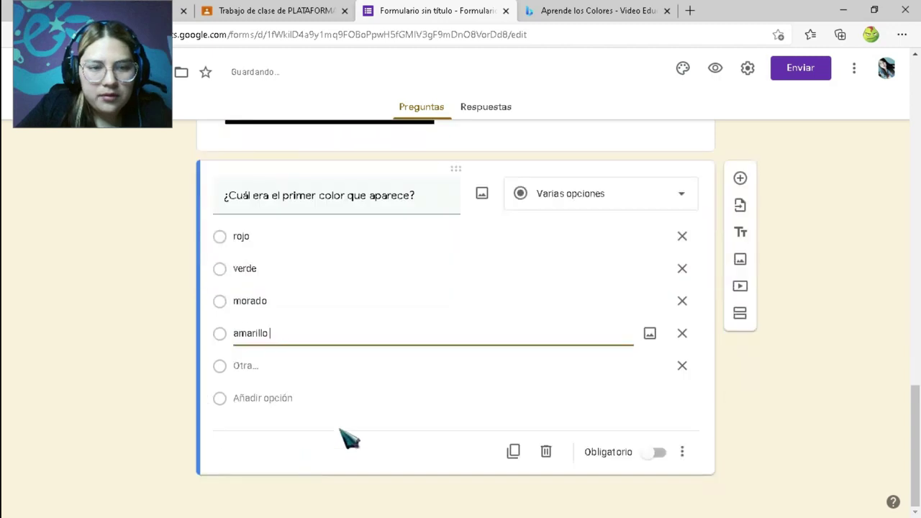
pyautogui.click(681, 365)
pyautogui.click(654, 451)
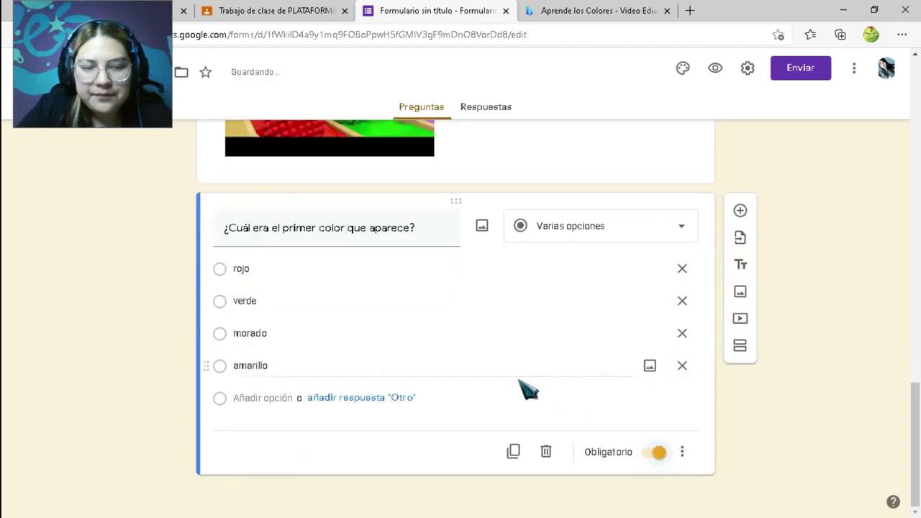
# Look over the form's existing questions and check the additional form options, such as copying, printing and adding collaborators.
pyautogui.scroll(5, 518, 406)
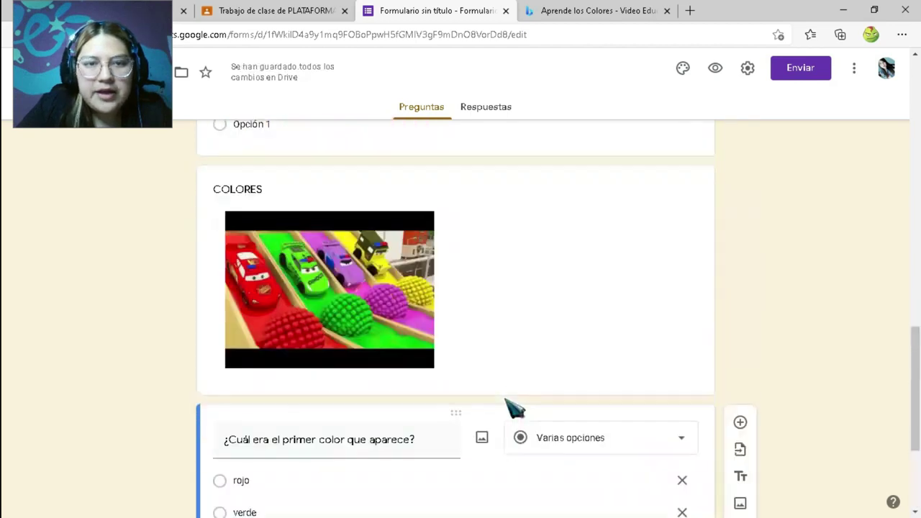
pyautogui.scroll(-4, 522, 381)
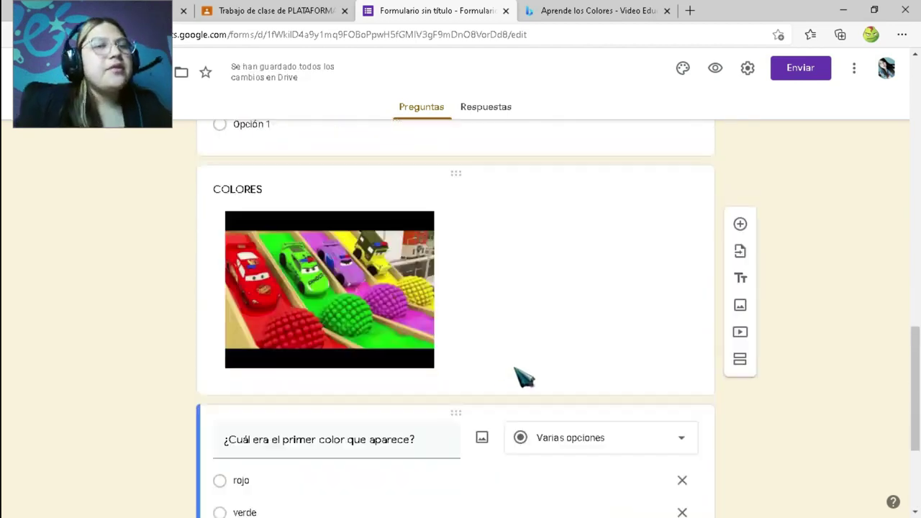
pyautogui.scroll(15, 526, 377)
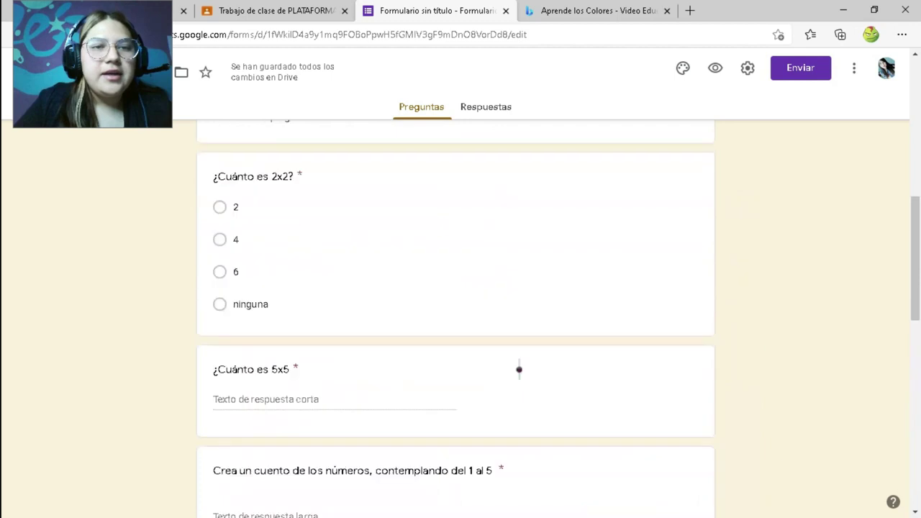
pyautogui.scroll(-15, 528, 361)
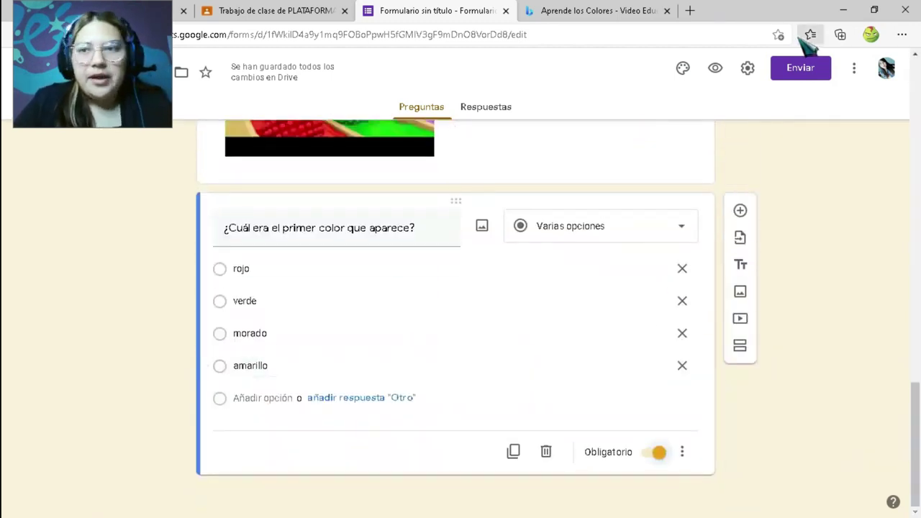
pyautogui.click(854, 69)
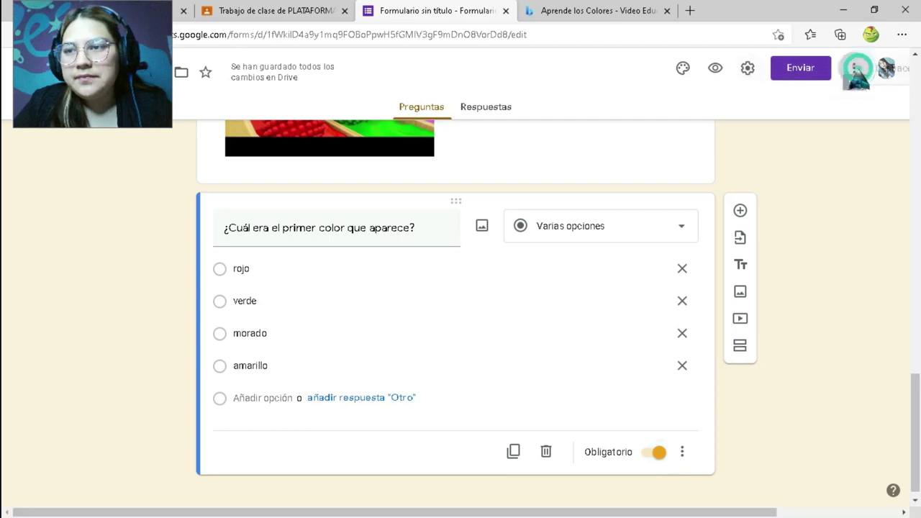
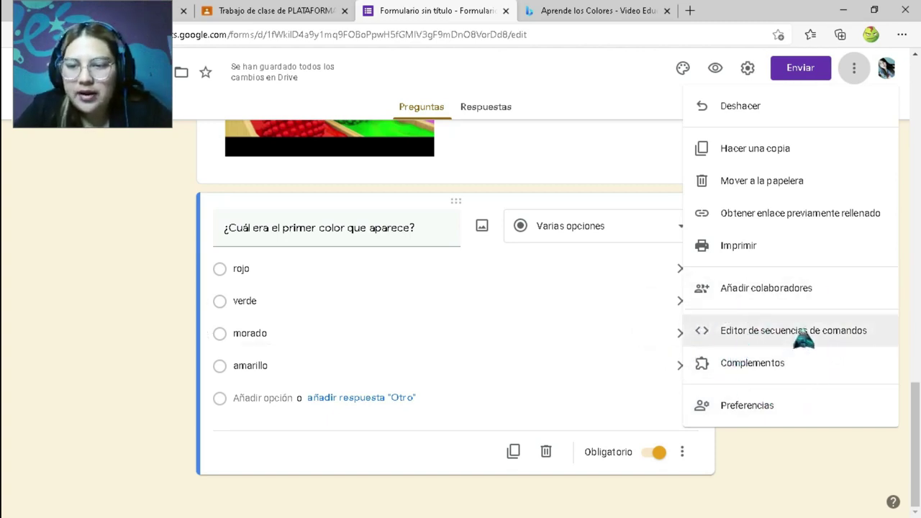
pyautogui.click(855, 67)
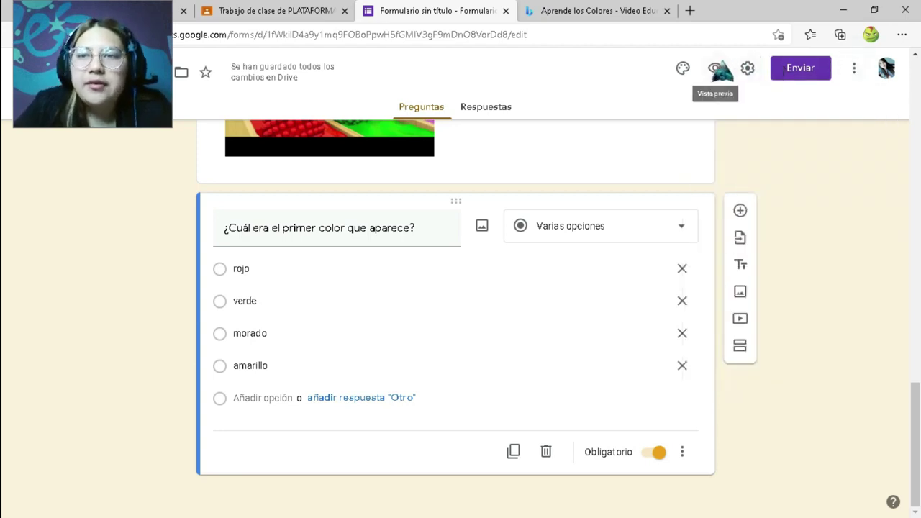
# Preview the exam form, fill in the respondent's full name and continue to the following section.
pyautogui.click(717, 72)
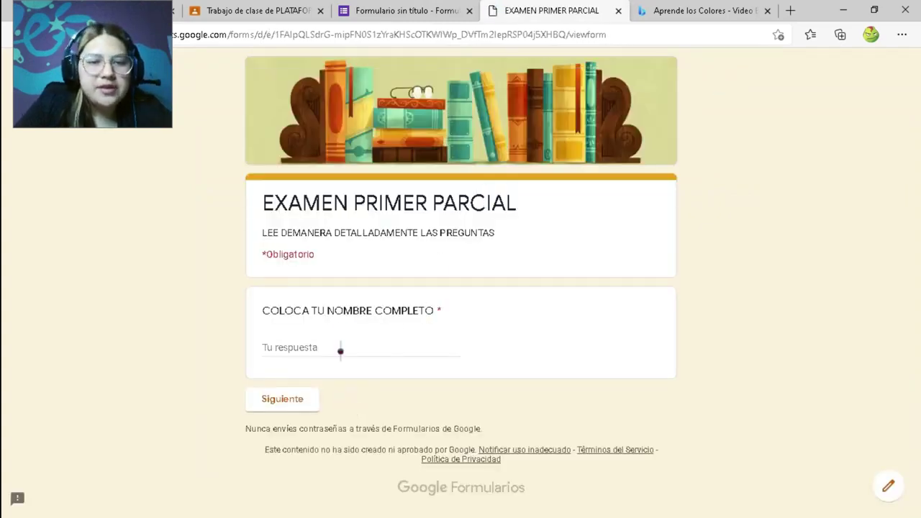
pyautogui.click(305, 348)
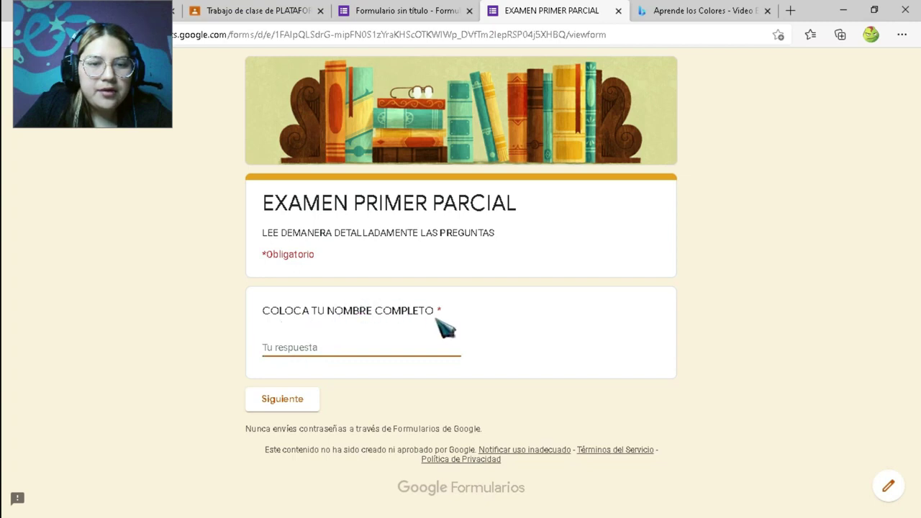
pyautogui.click(310, 347)
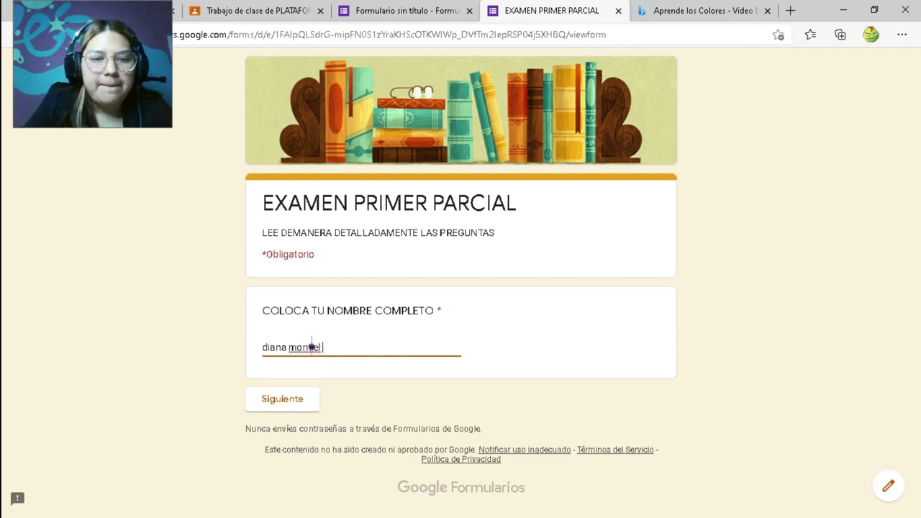
pyautogui.click(308, 396)
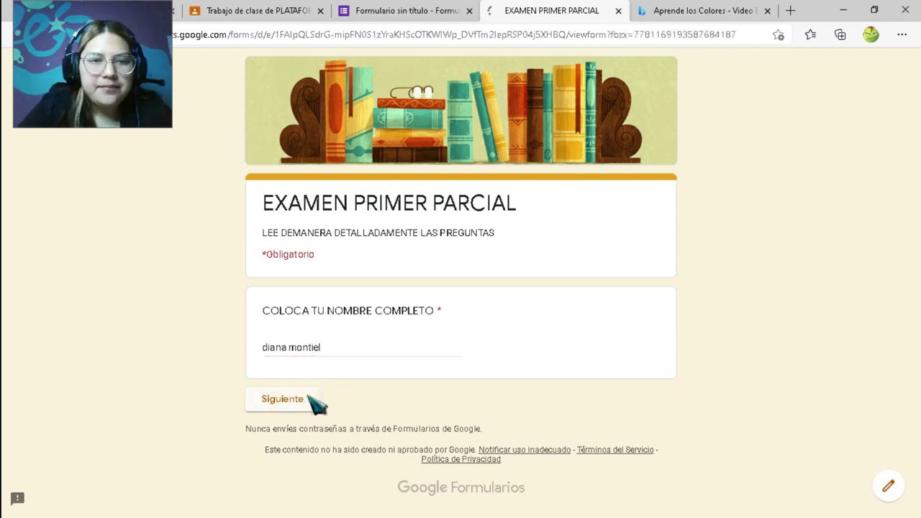
# Look over the header, instructions and questions of the MULTIPLICACIONES section in the exam preview.
pyautogui.scroll(-2, 410, 313)
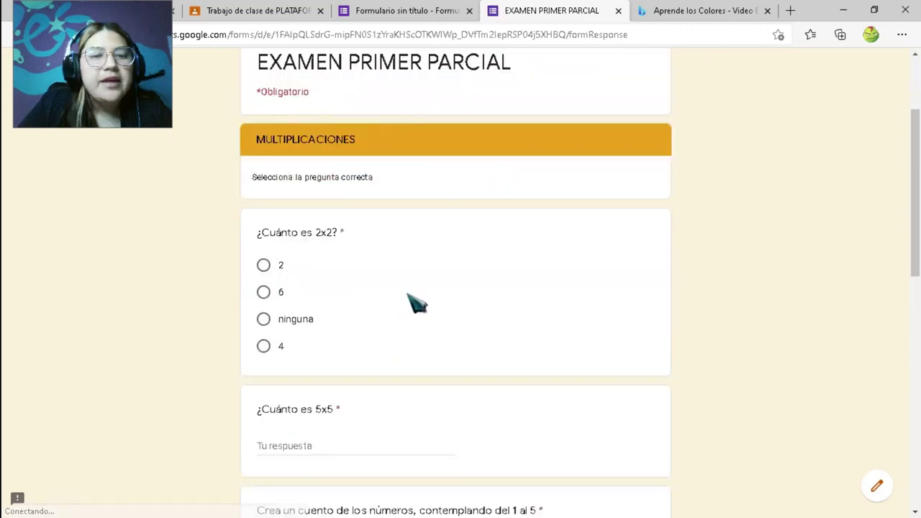
pyautogui.scroll(2, 368, 243)
pyautogui.scroll(-2, 391, 237)
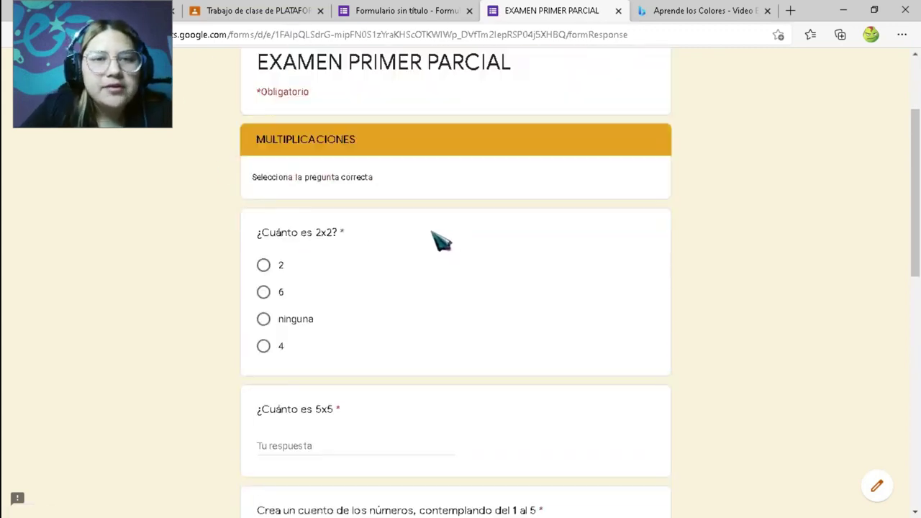
pyautogui.scroll(2, 438, 241)
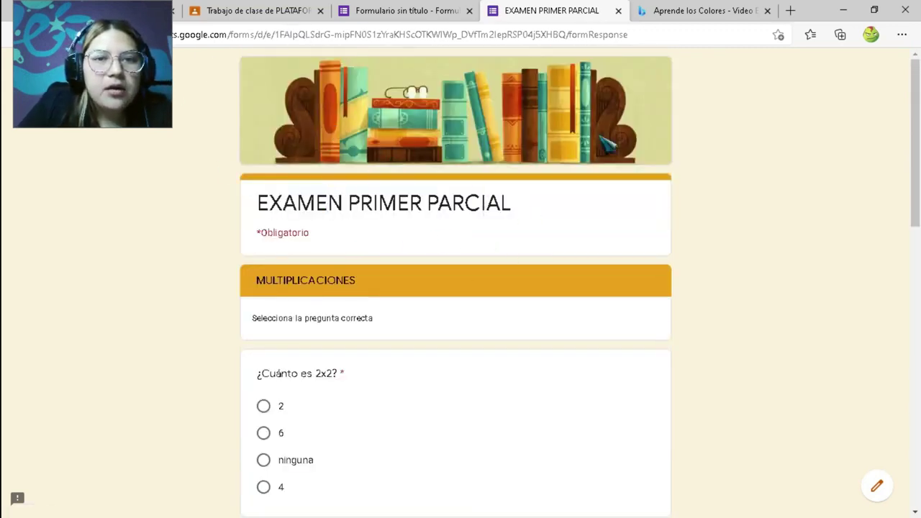
pyautogui.scroll(-3, 380, 238)
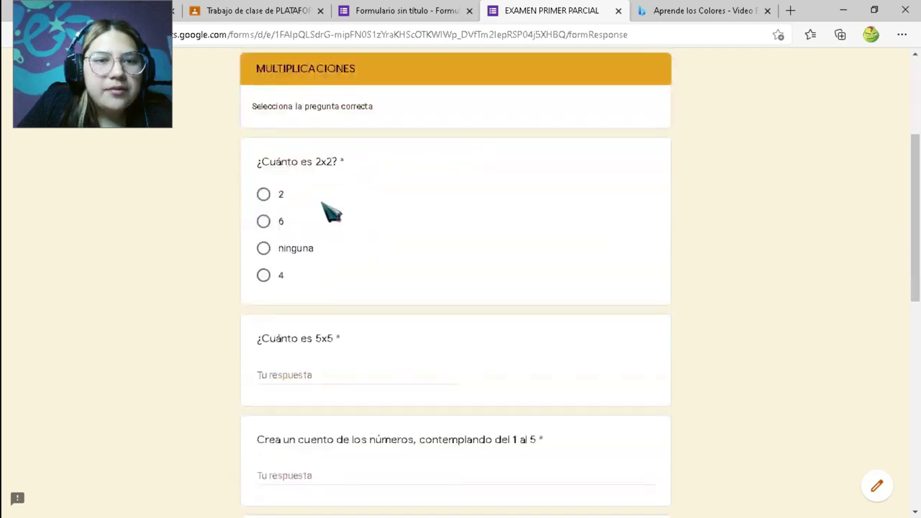
pyautogui.scroll(1, 327, 208)
pyautogui.scroll(2, 331, 210)
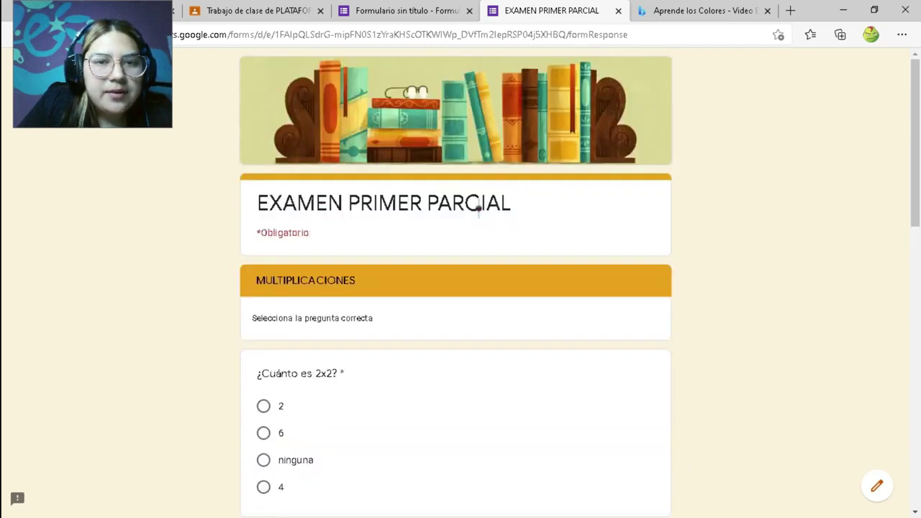
pyautogui.scroll(-3, 479, 209)
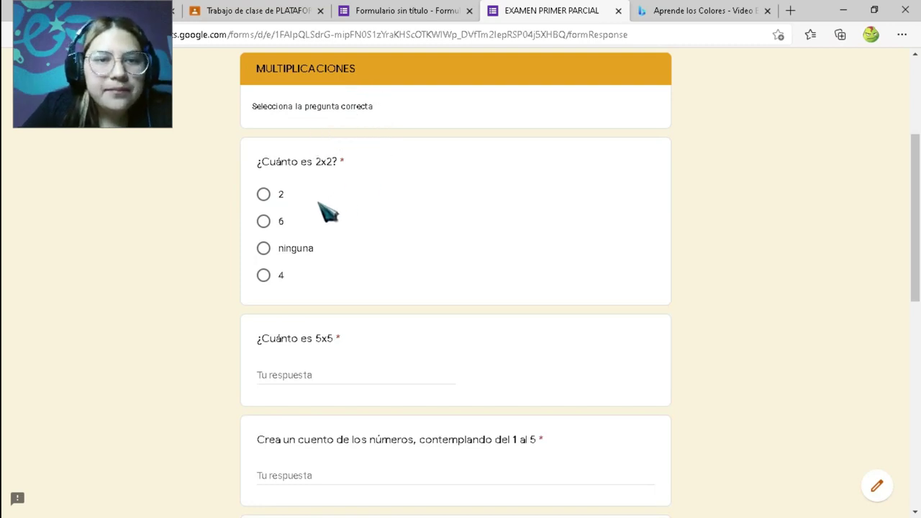
pyautogui.scroll(-1, 328, 212)
pyautogui.scroll(1, 331, 203)
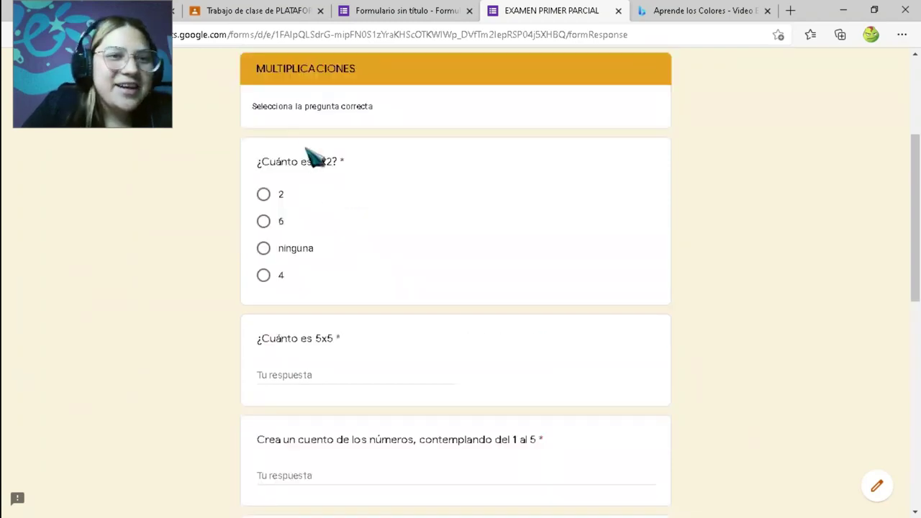
# Answer the "¿Cuánto es 2x2?" question with 4 and the "¿Cuánto es 5x5" question with 25.
pyautogui.scroll(-1, 323, 195)
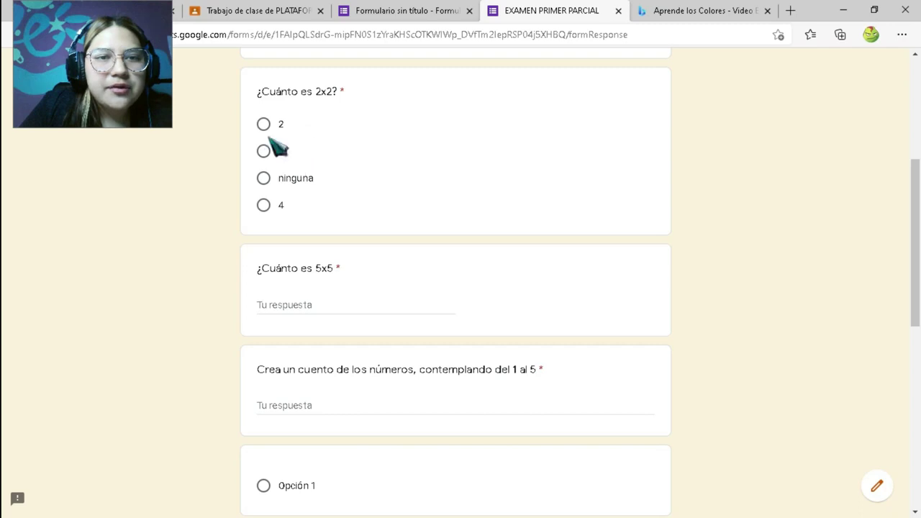
pyautogui.click(263, 205)
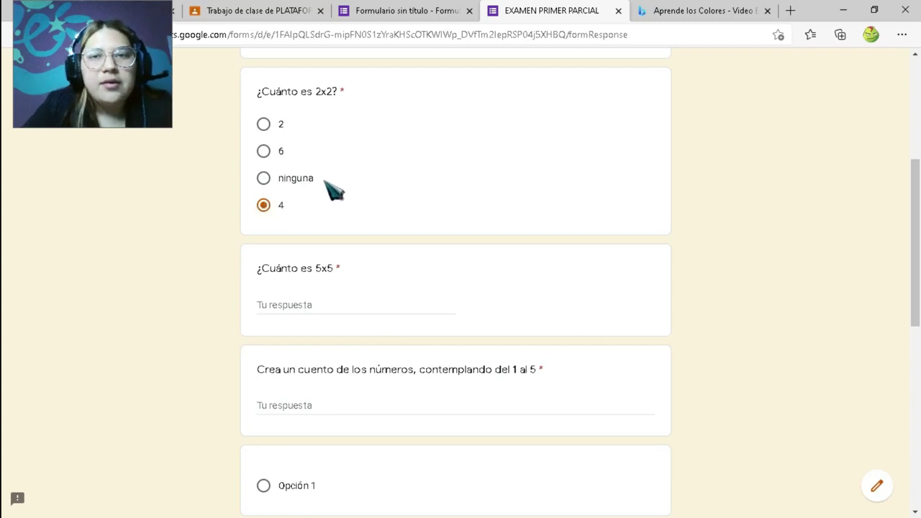
pyautogui.scroll(-1, 319, 226)
pyautogui.click(320, 235)
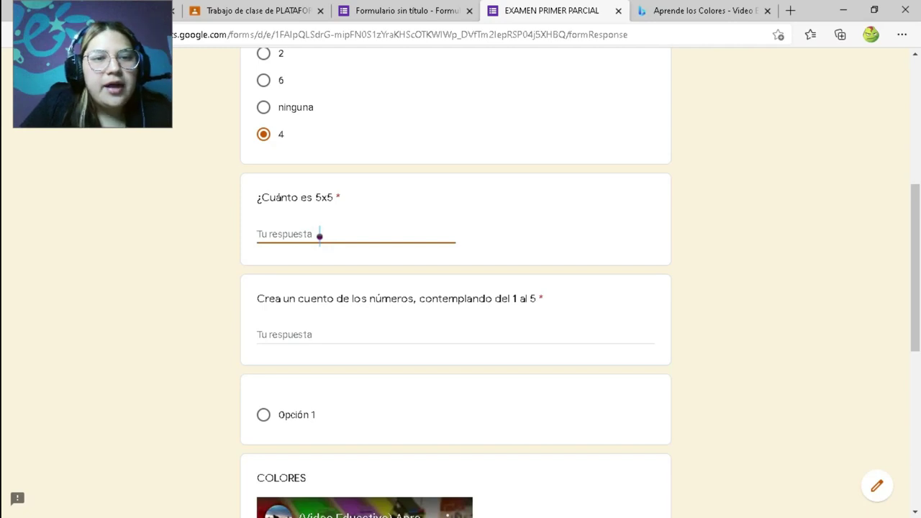
pyautogui.scroll(1, 320, 234)
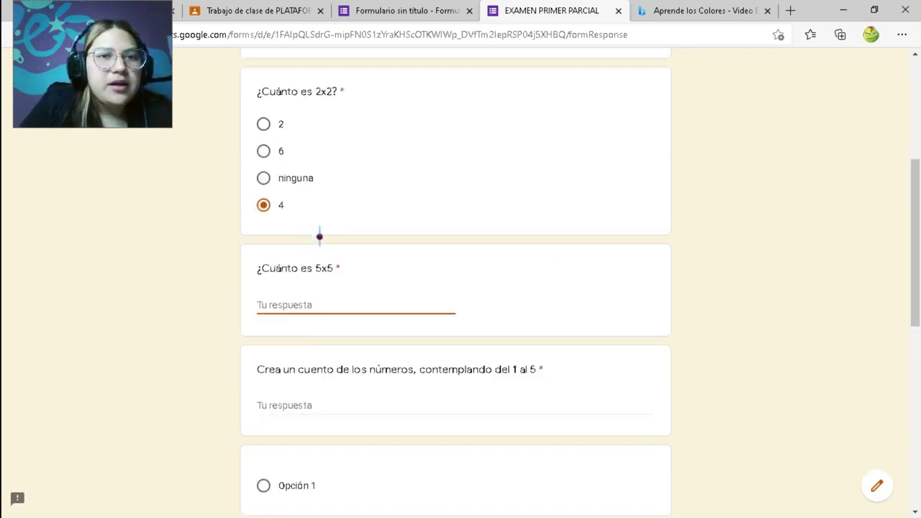
pyautogui.click(295, 305)
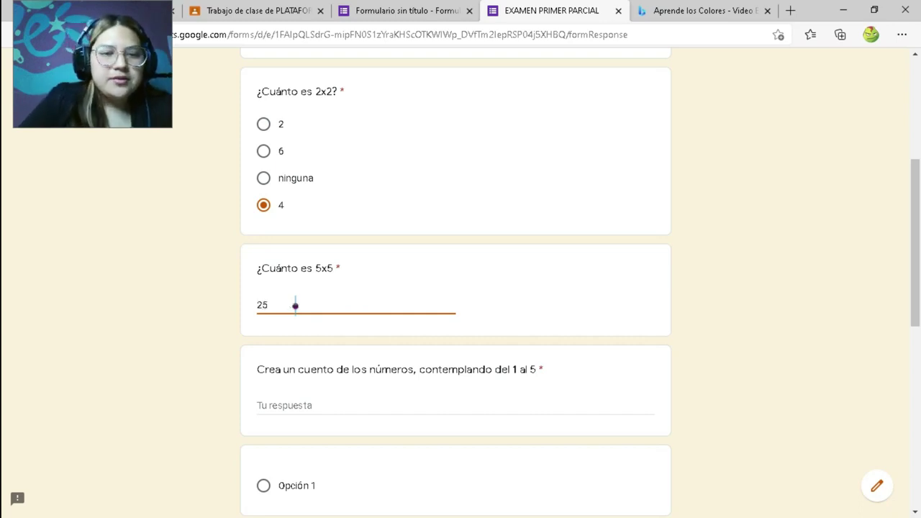
# Check the required number-story question by entering and leaving its blank answer field, and examine the untitled "Opción 1" question.
pyautogui.scroll(-3, 295, 306)
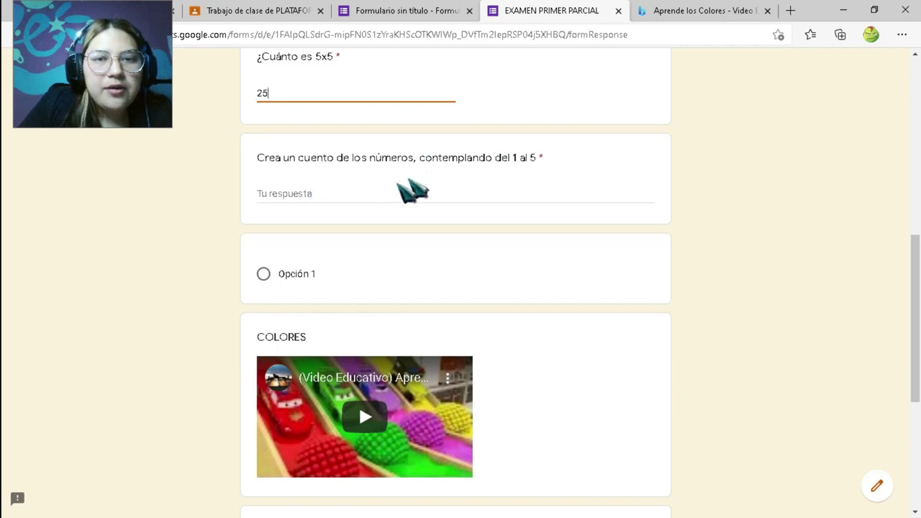
pyautogui.click(376, 189)
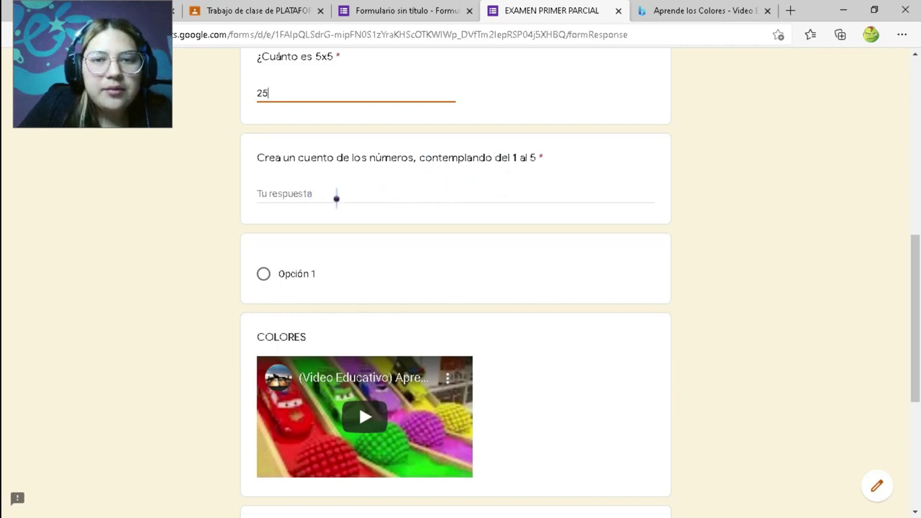
pyautogui.scroll(-2, 309, 206)
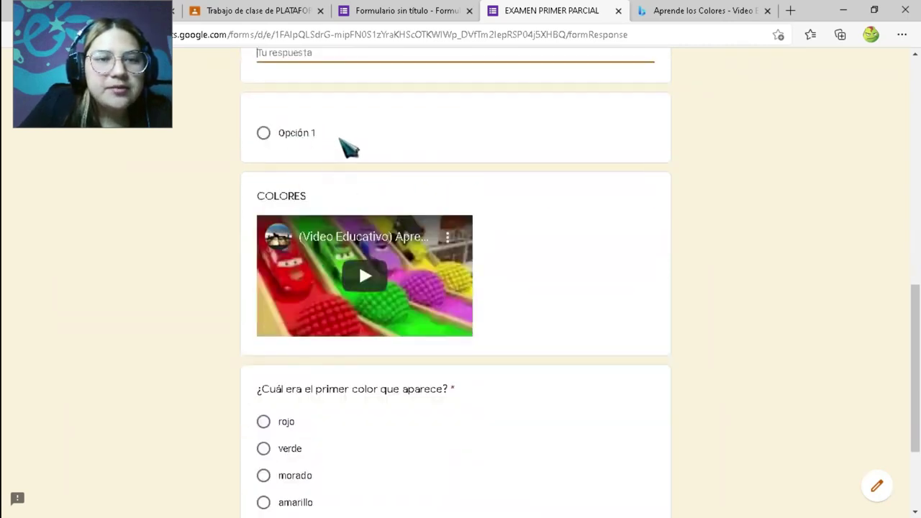
pyautogui.scroll(1, 347, 148)
pyautogui.scroll(-2, 263, 222)
pyautogui.scroll(2, 285, 210)
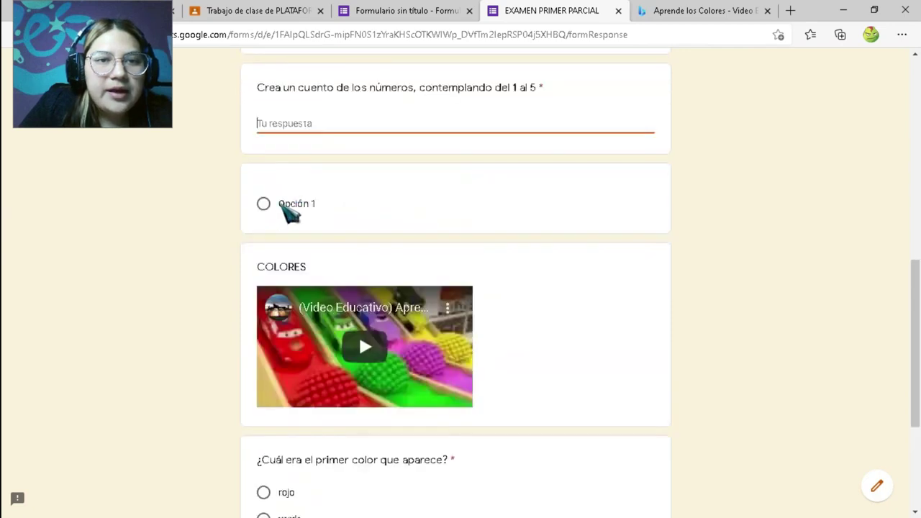
pyautogui.click(272, 212)
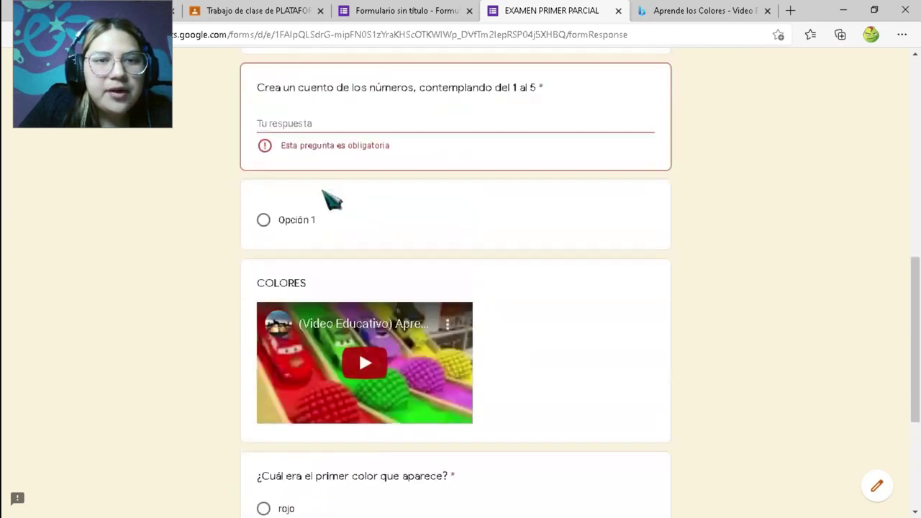
pyautogui.scroll(1, 272, 245)
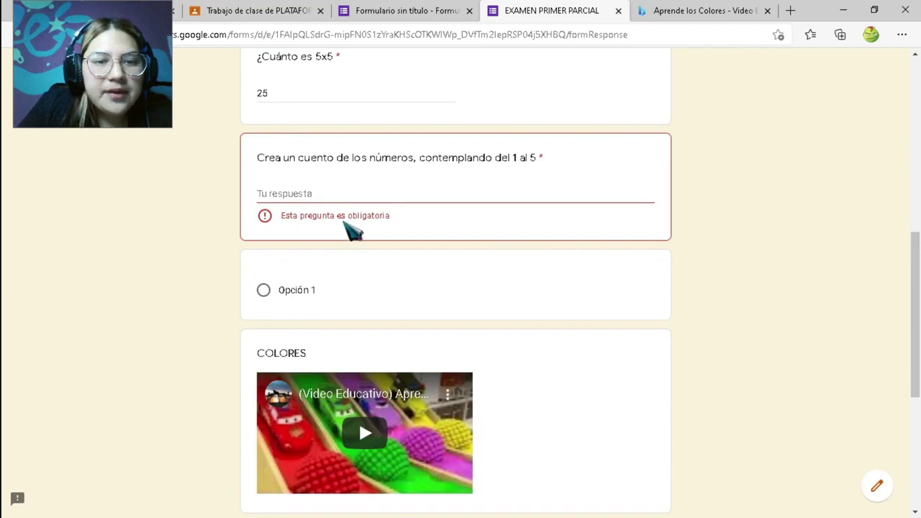
pyautogui.click(341, 195)
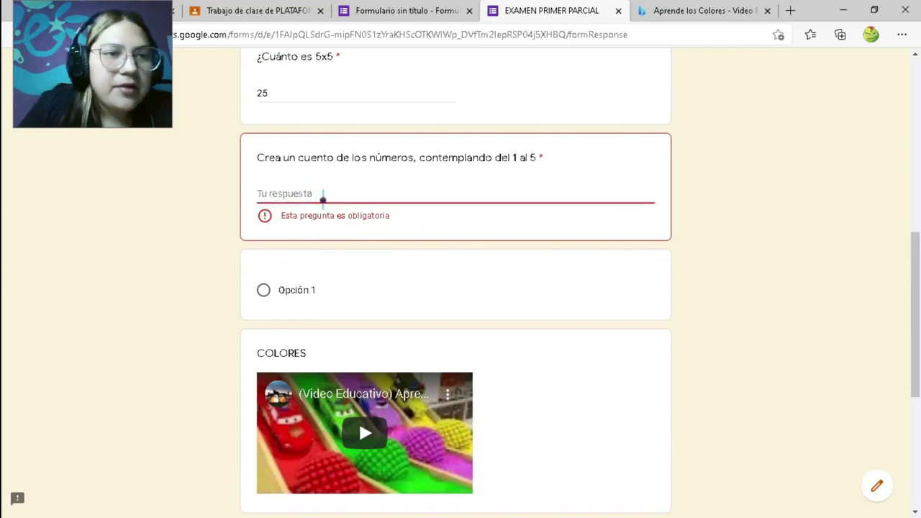
# Play the COLORES video in the preview, try to view it in full screen, and pause it.
pyautogui.scroll(-2, 345, 208)
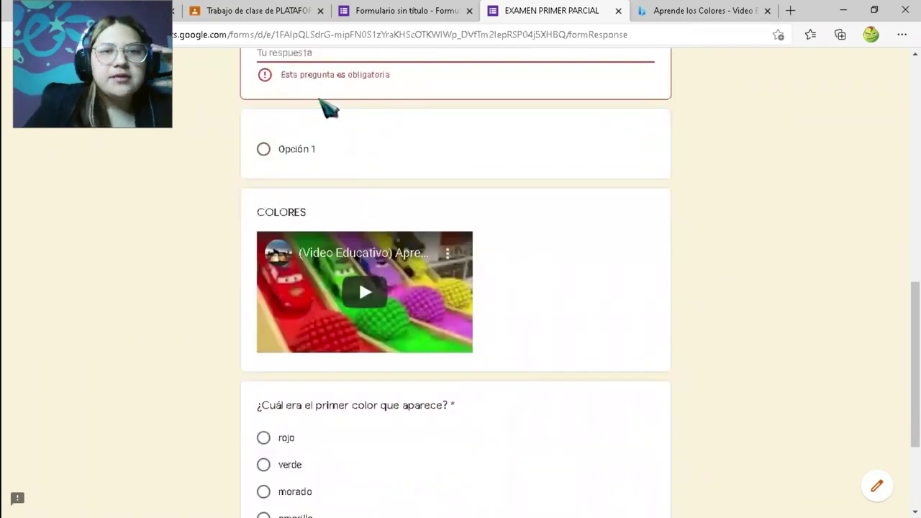
pyautogui.scroll(-2, 378, 97)
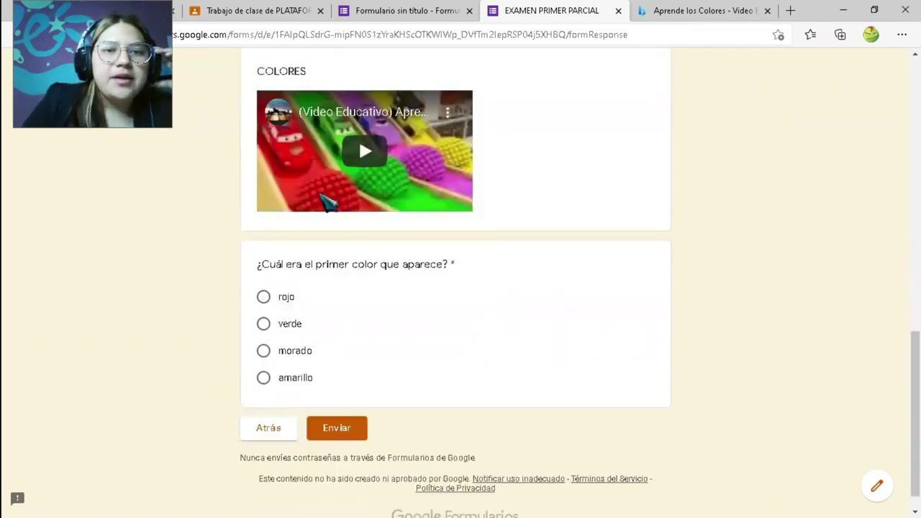
pyautogui.click(380, 147)
pyautogui.scroll(1, 380, 147)
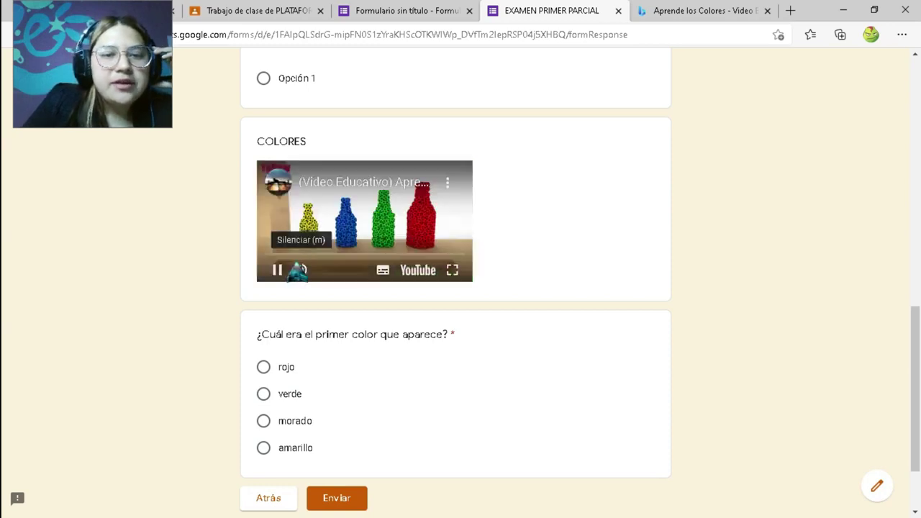
pyautogui.click(452, 272)
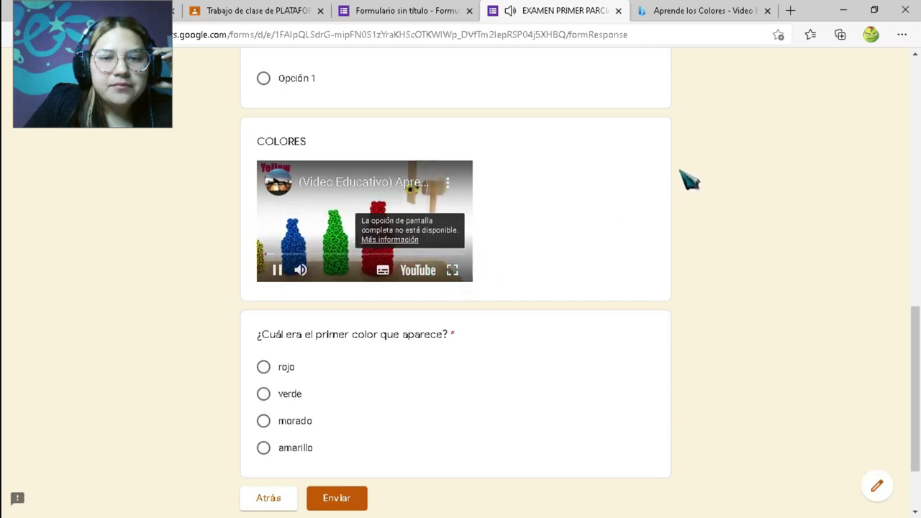
pyautogui.click(277, 270)
# Answer the first-colour question with "rojo" and try to submit the exam.
pyautogui.scroll(-2, 432, 329)
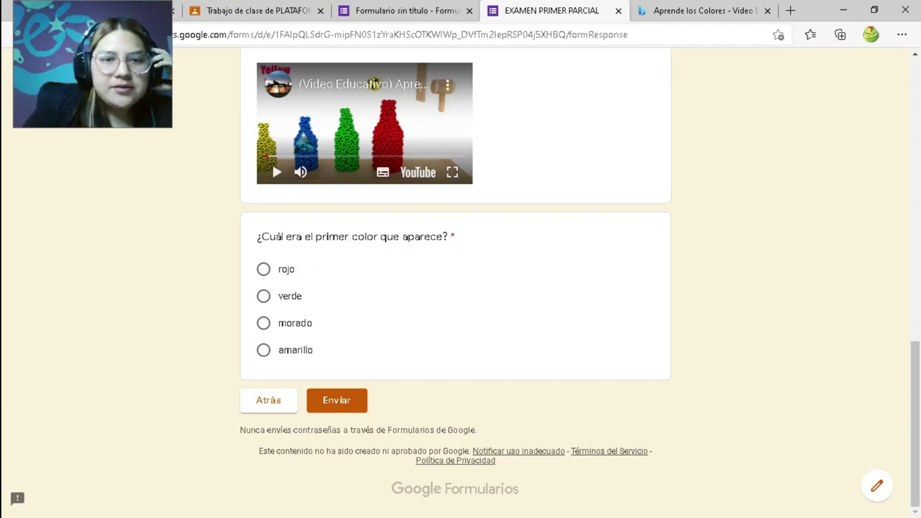
pyautogui.click(264, 269)
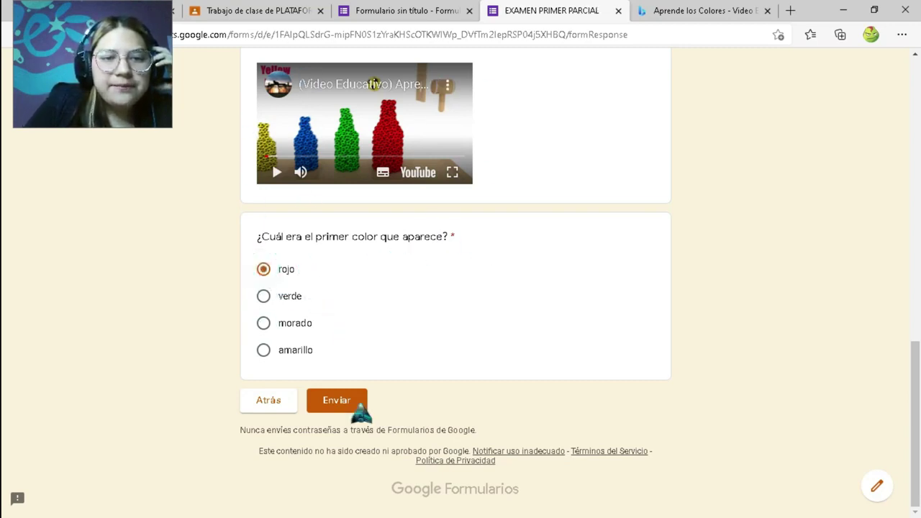
pyautogui.click(338, 401)
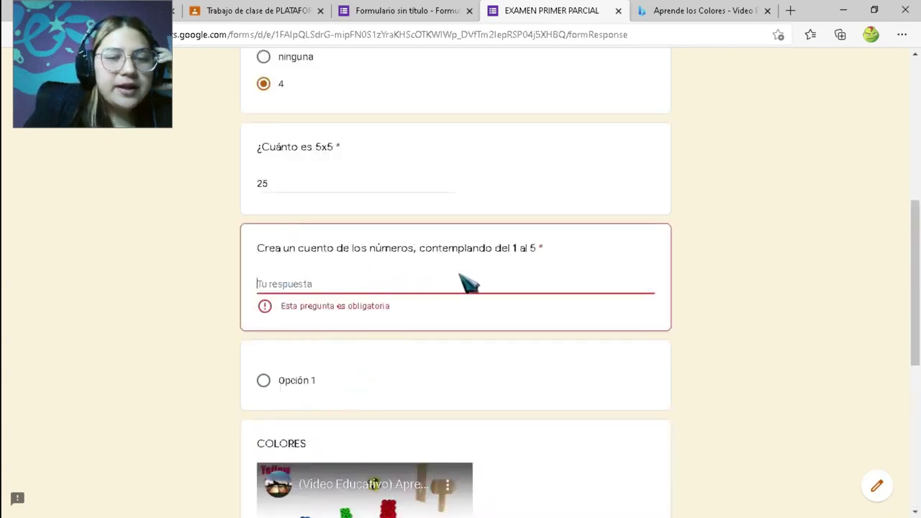
# Begin the number-story answer with "Un día el color rojo se encontro a un numero que desconoció", correcting the last word's spelling.
pyautogui.click(322, 284)
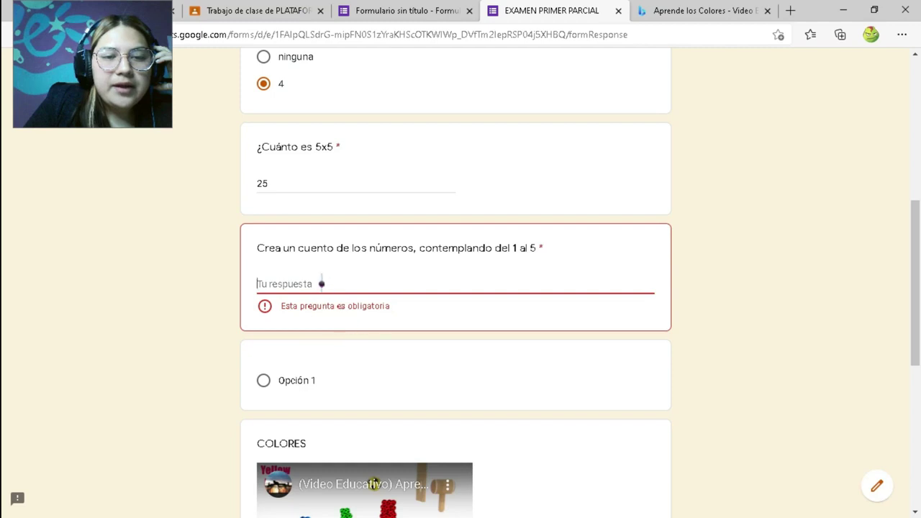
pyautogui.click(360, 282)
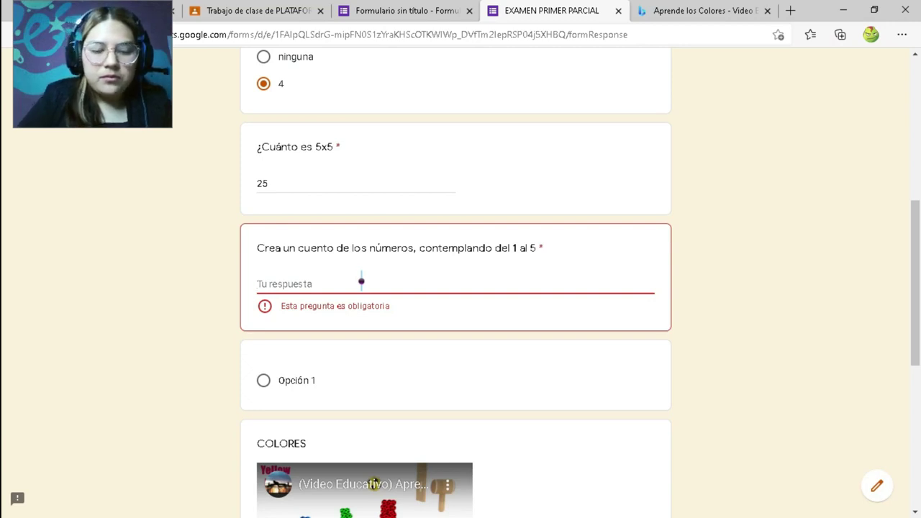
pyautogui.write('E')
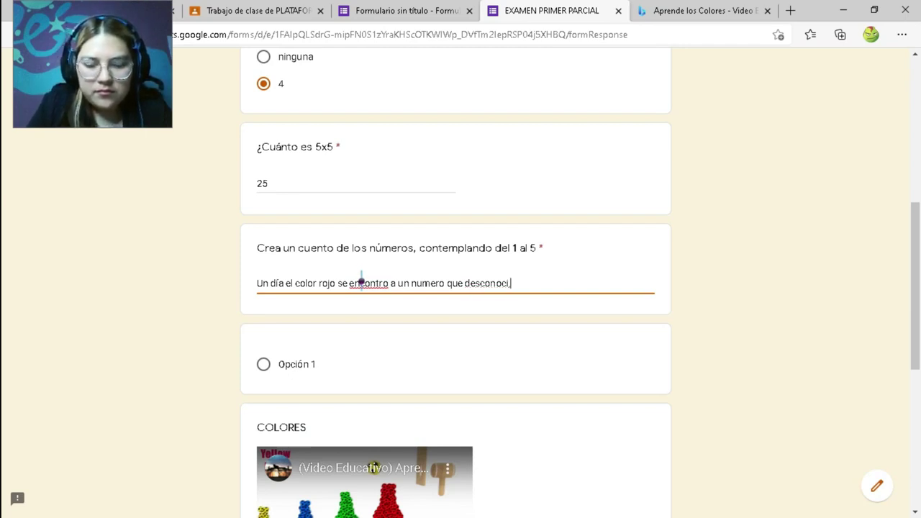
pyautogui.rightClick(487, 286)
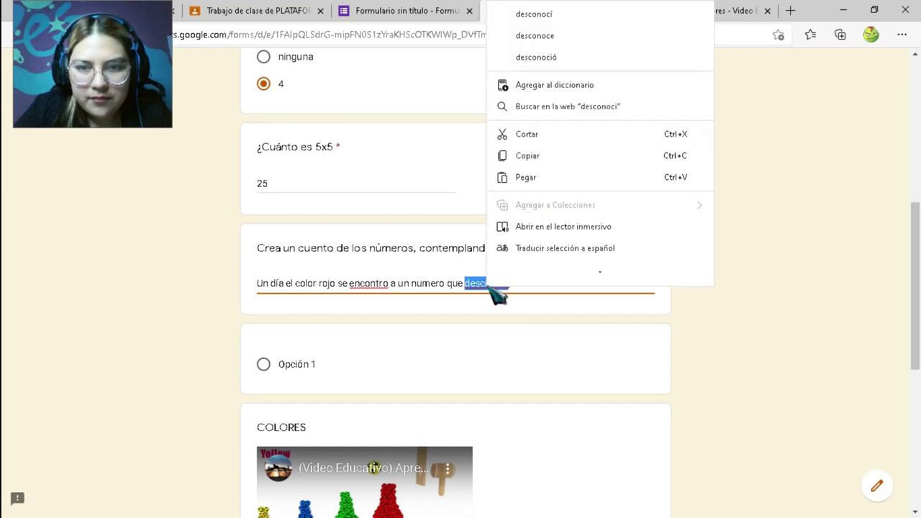
pyautogui.click(590, 62)
# Continue the story answer with ", ella se presento y le dijo que era el numero 1".
pyautogui.write(',')
pyautogui.click(534, 282)
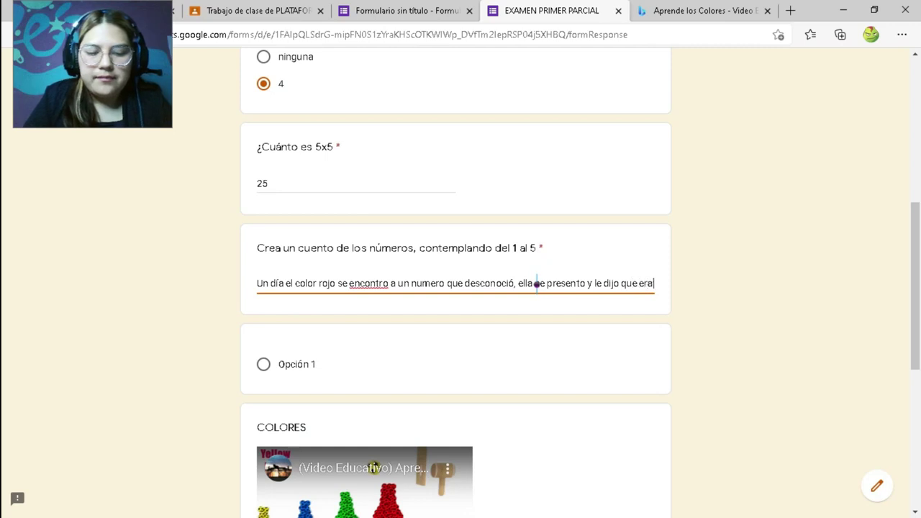
pyautogui.write('el numero 1')
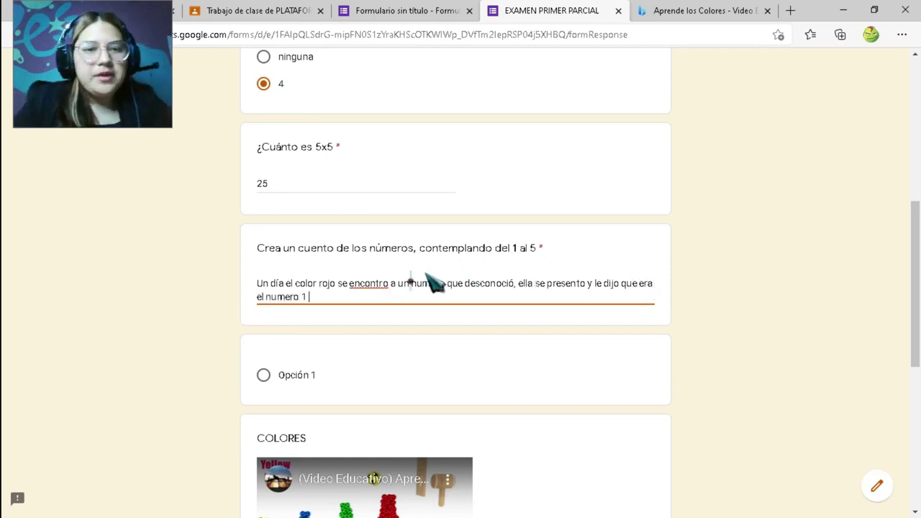
# Submit the completed exam and close the "Aprende los Colores" video page and the exam preview.
pyautogui.scroll(1, 335, 294)
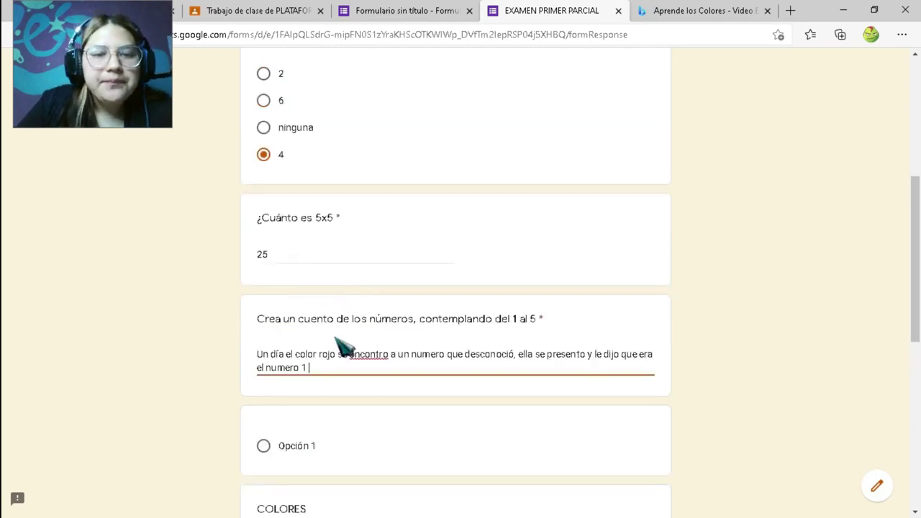
pyautogui.scroll(-1, 308, 366)
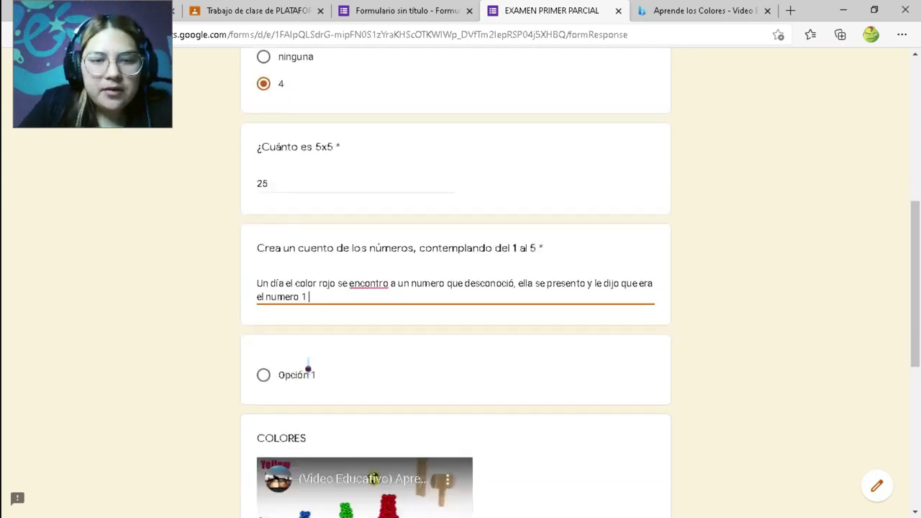
pyautogui.scroll(-5, 305, 339)
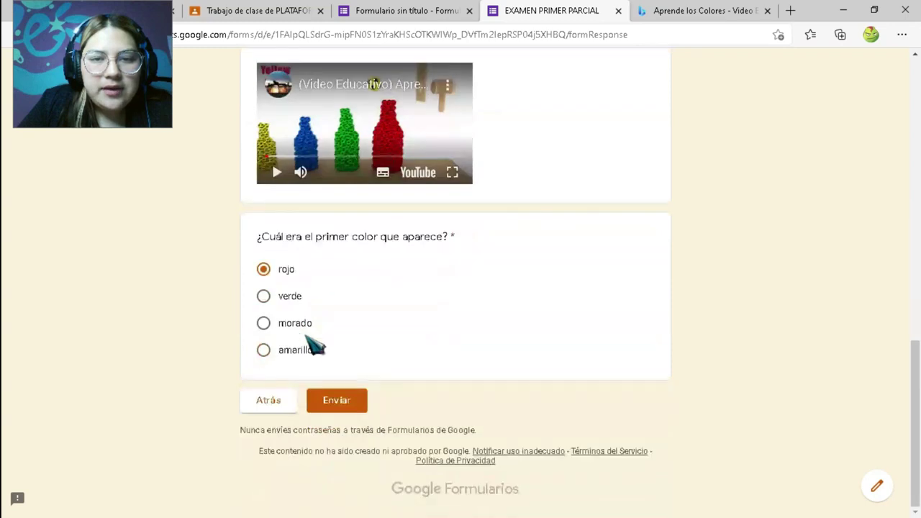
pyautogui.click(338, 403)
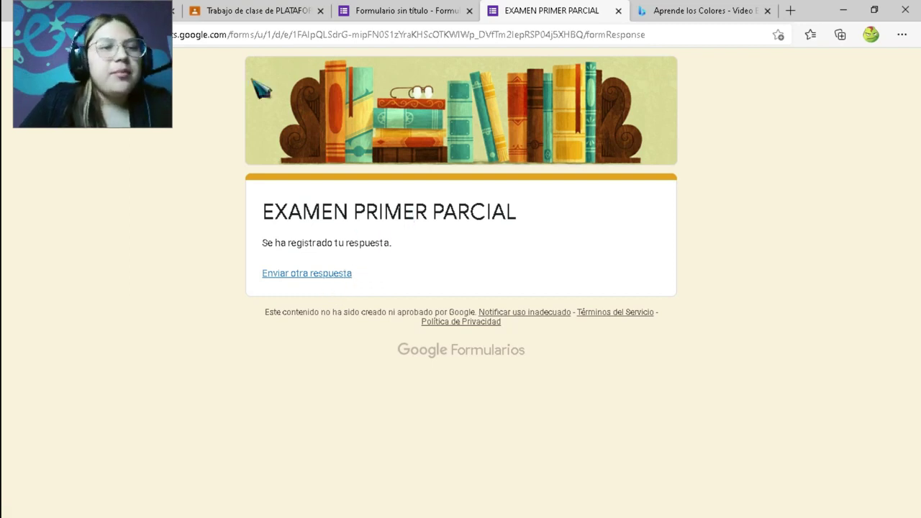
pyautogui.click(767, 11)
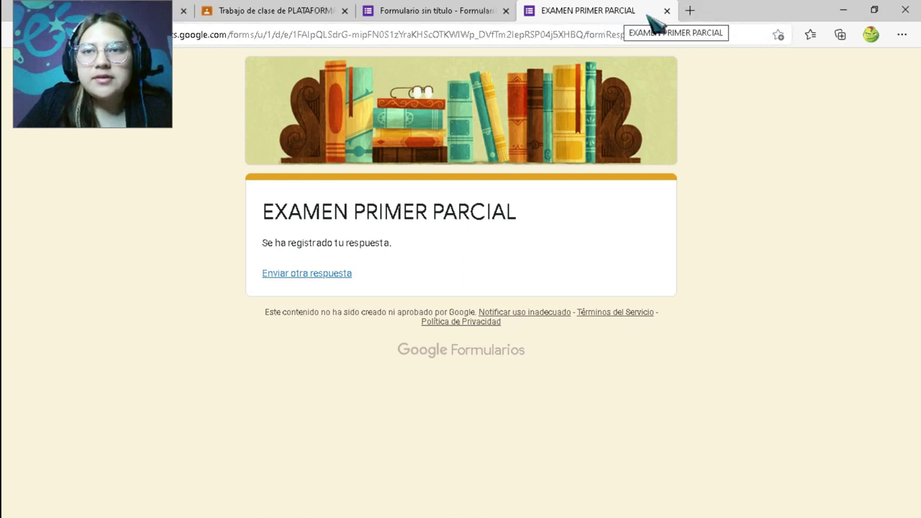
pyautogui.click(667, 12)
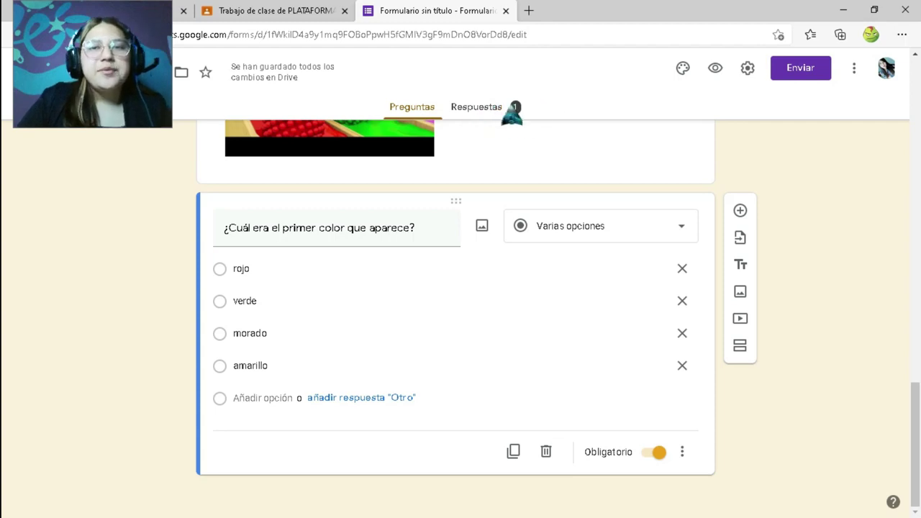
# Open the form's responses and examine the summary of answers for every exam question, from the full name to the first colour.
pyautogui.click(485, 108)
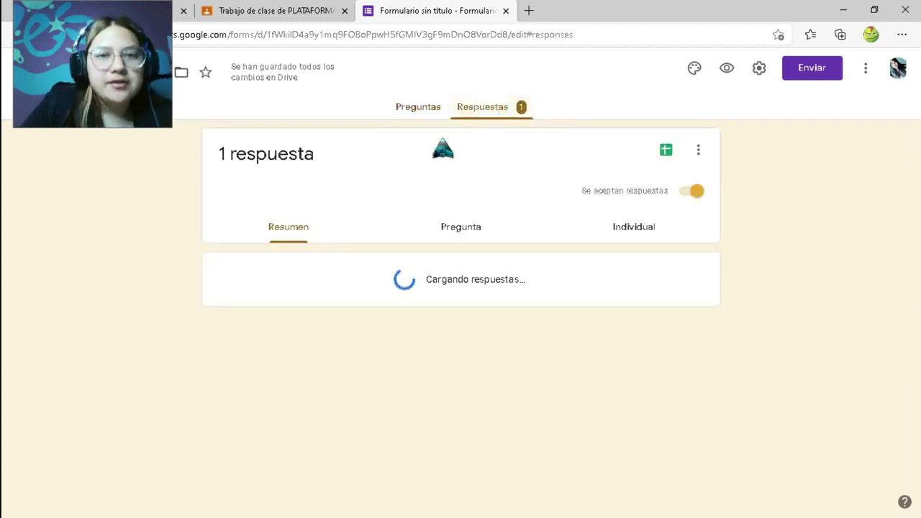
pyautogui.scroll(-2, 374, 288)
pyautogui.scroll(2, 377, 298)
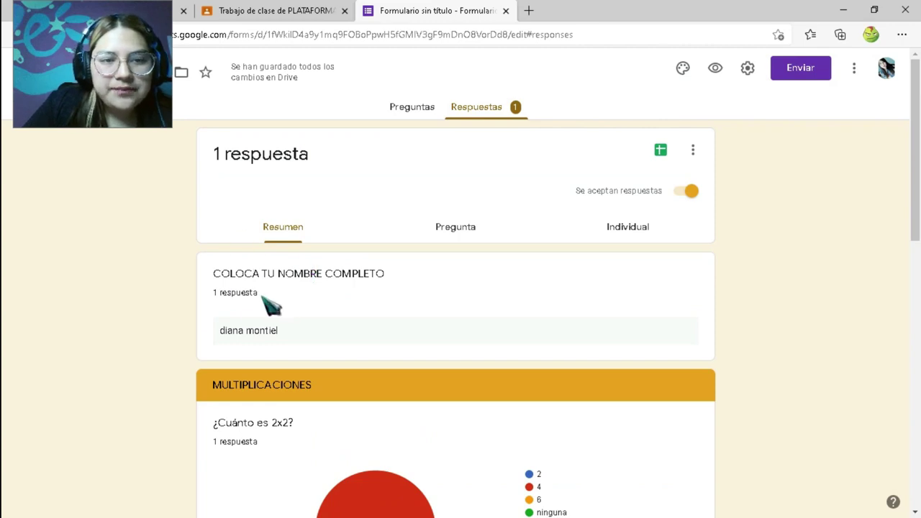
pyautogui.scroll(-2, 267, 333)
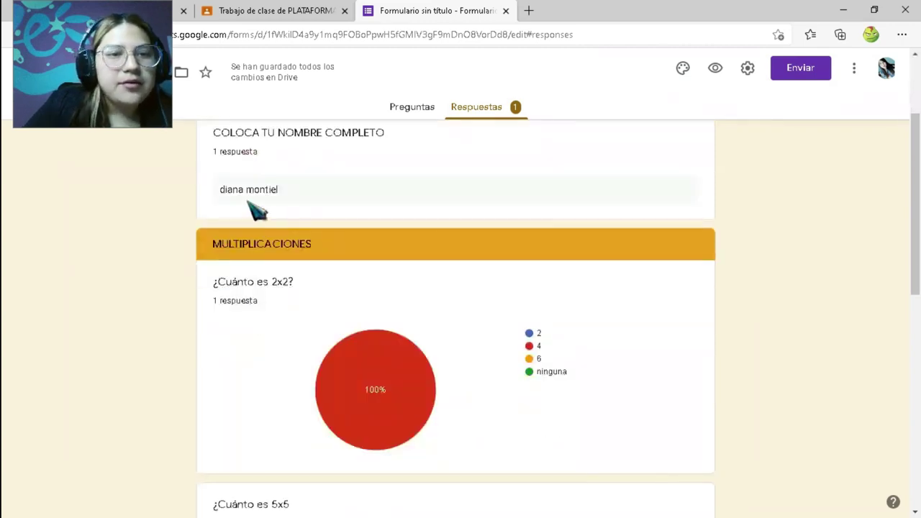
pyautogui.scroll(-1, 307, 303)
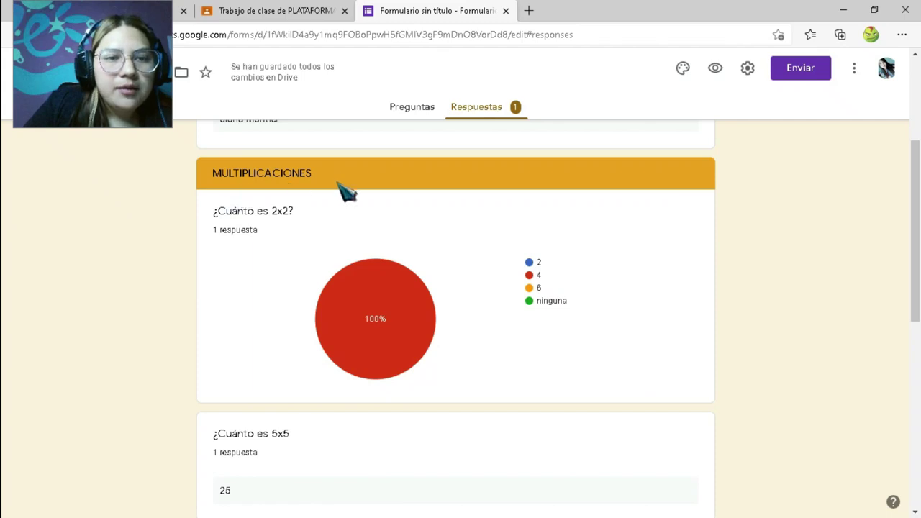
pyautogui.scroll(-2, 304, 247)
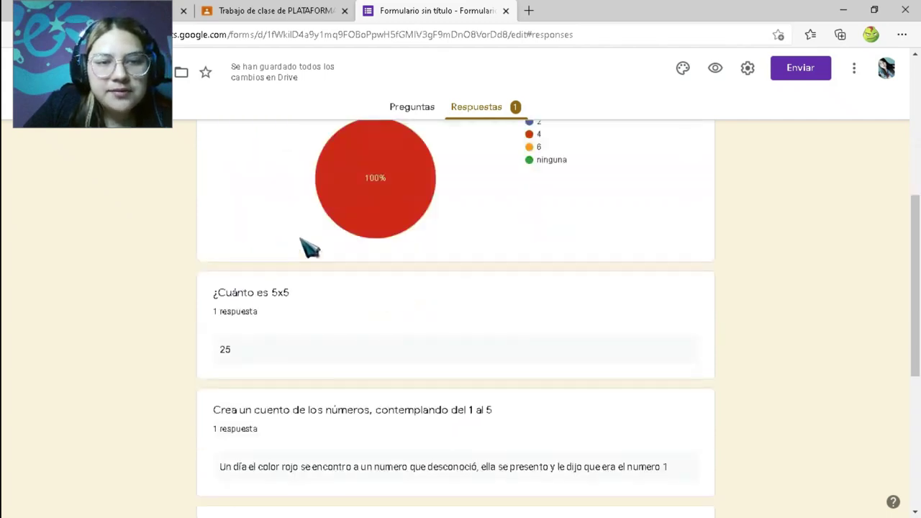
pyautogui.scroll(1, 421, 216)
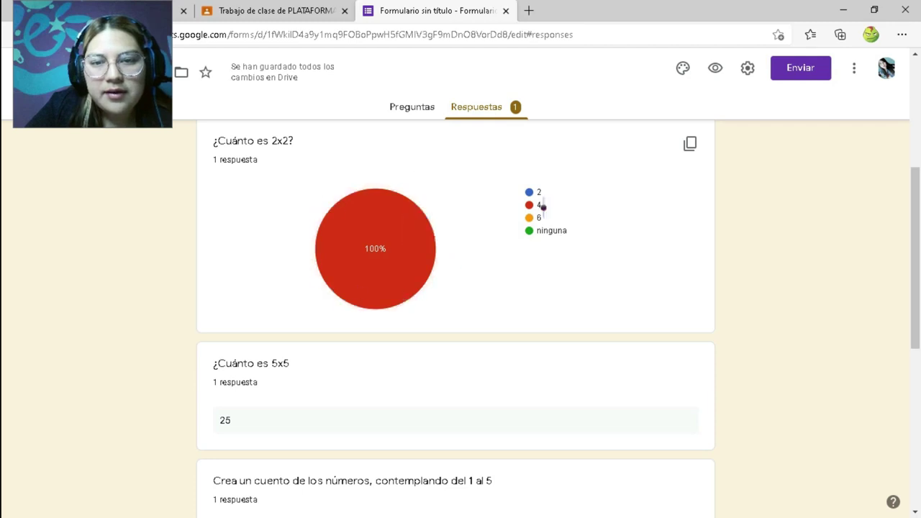
pyautogui.moveTo(363, 292)
pyautogui.scroll(-2, 364, 292)
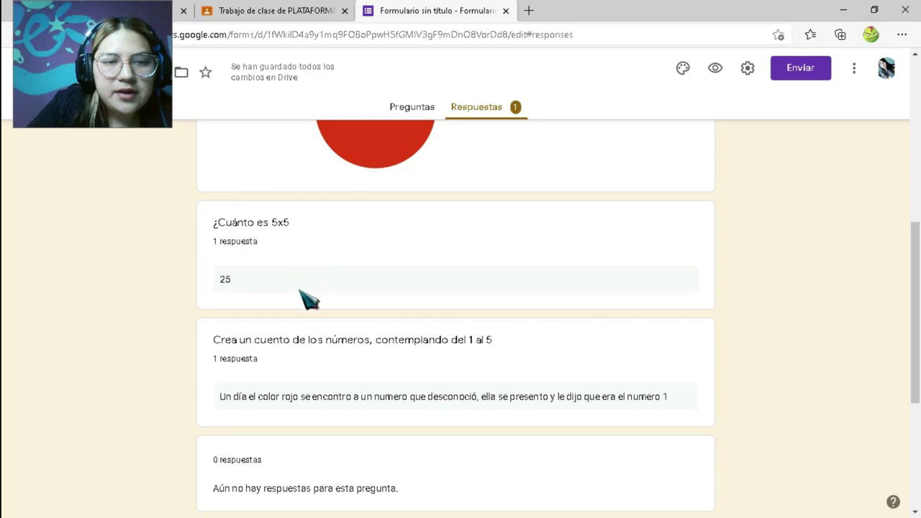
pyautogui.scroll(-1, 309, 298)
pyautogui.scroll(-2, 336, 269)
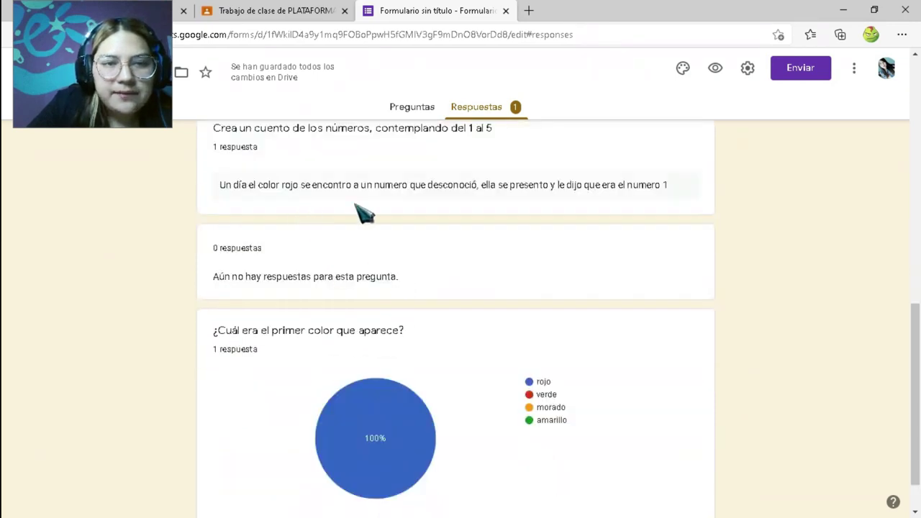
pyautogui.scroll(-1, 425, 263)
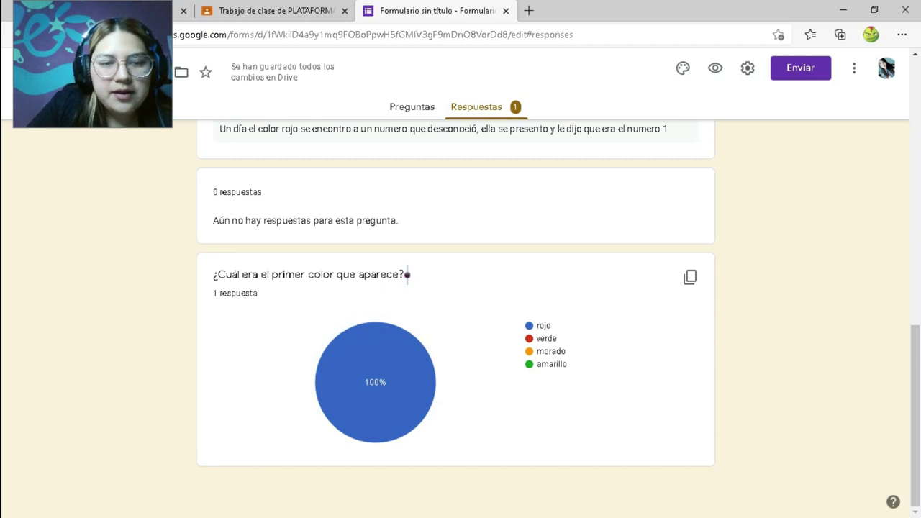
pyautogui.moveTo(392, 381)
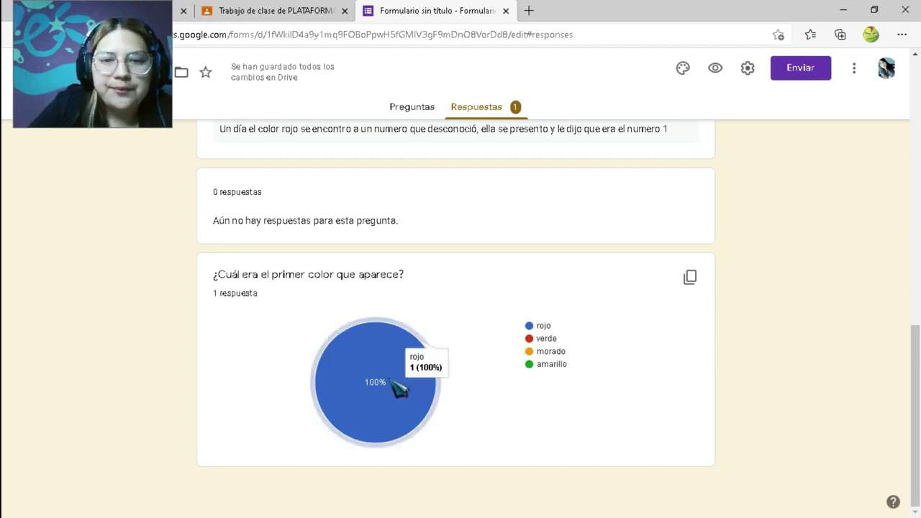
pyautogui.scroll(15, 403, 375)
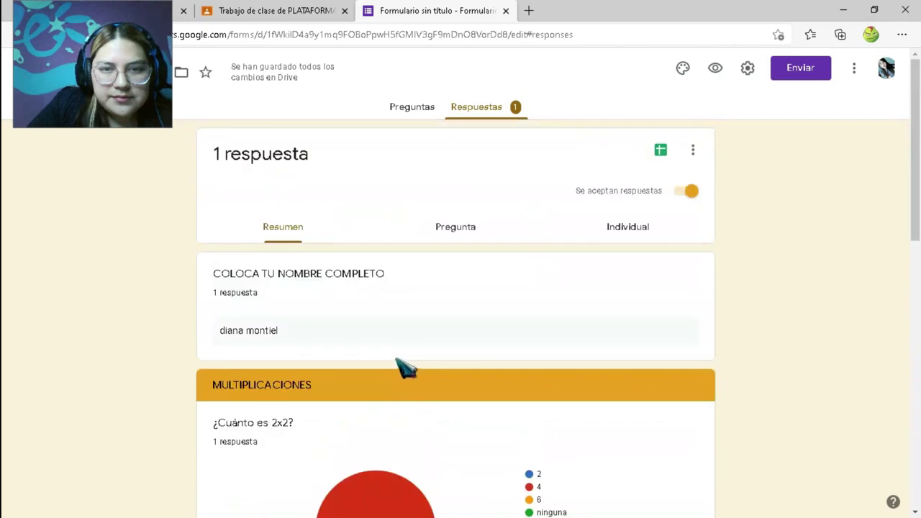
# Create a new spreadsheet for the form's responses and close it to return to the form.
pyautogui.click(662, 153)
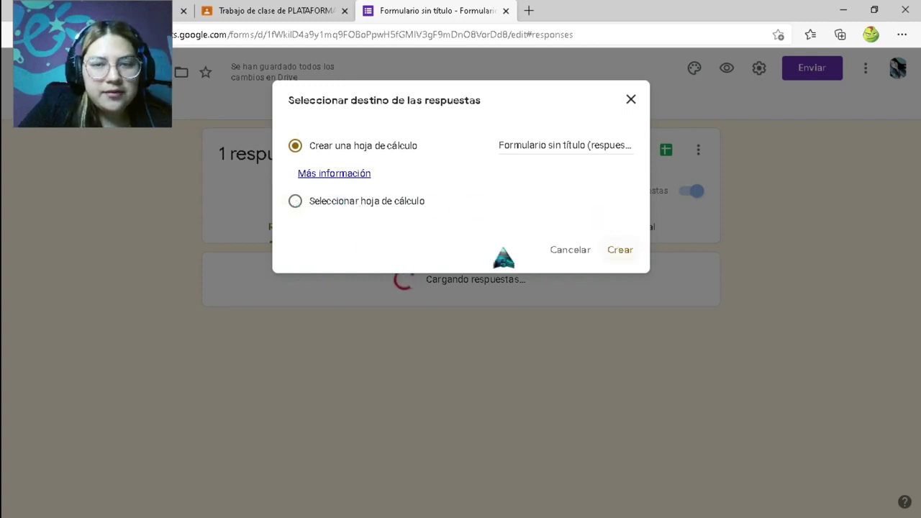
pyautogui.click(613, 249)
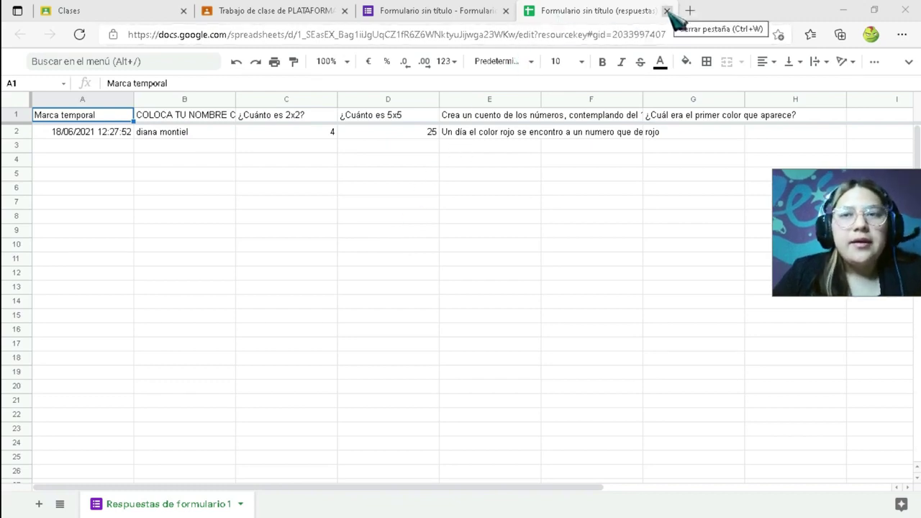
pyautogui.click(667, 11)
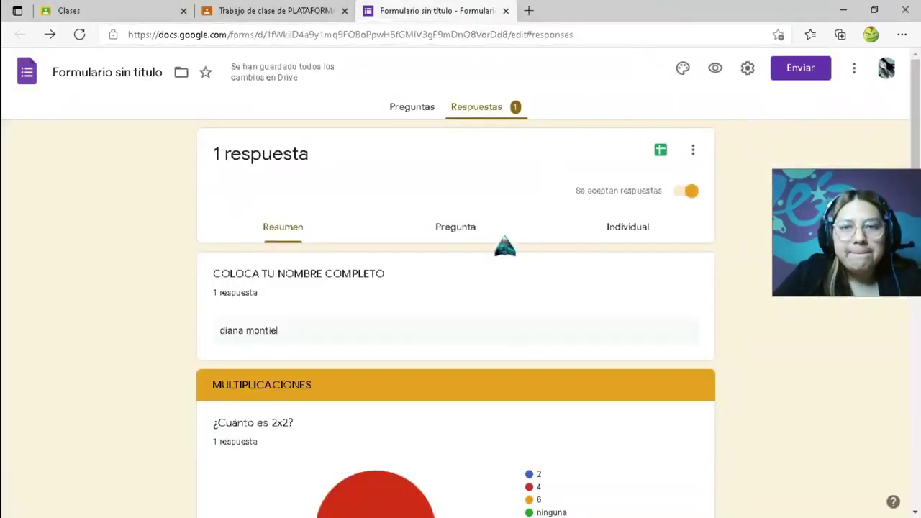
# Look through the response summary again and examine the additional options for managing the responses.
pyautogui.scroll(-3, 504, 247)
pyautogui.scroll(-6, 503, 246)
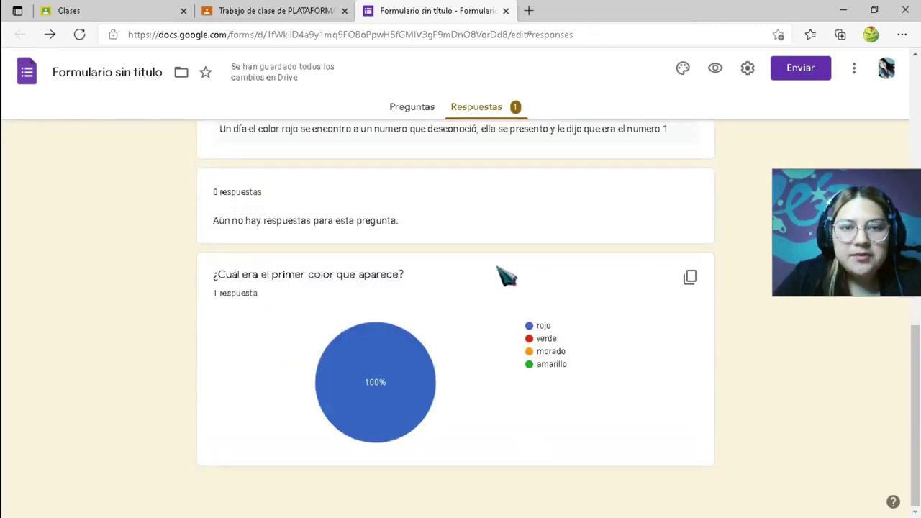
pyautogui.scroll(8, 506, 269)
pyautogui.scroll(1, 505, 280)
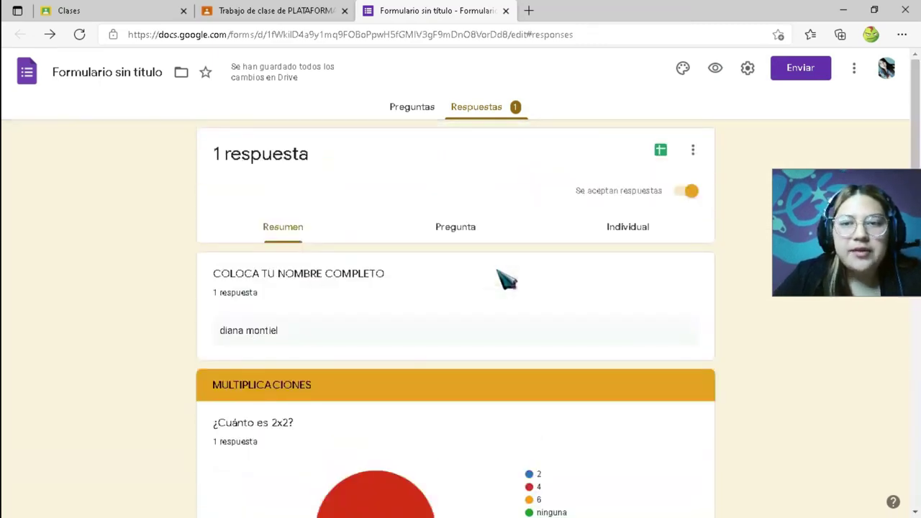
pyautogui.click(695, 151)
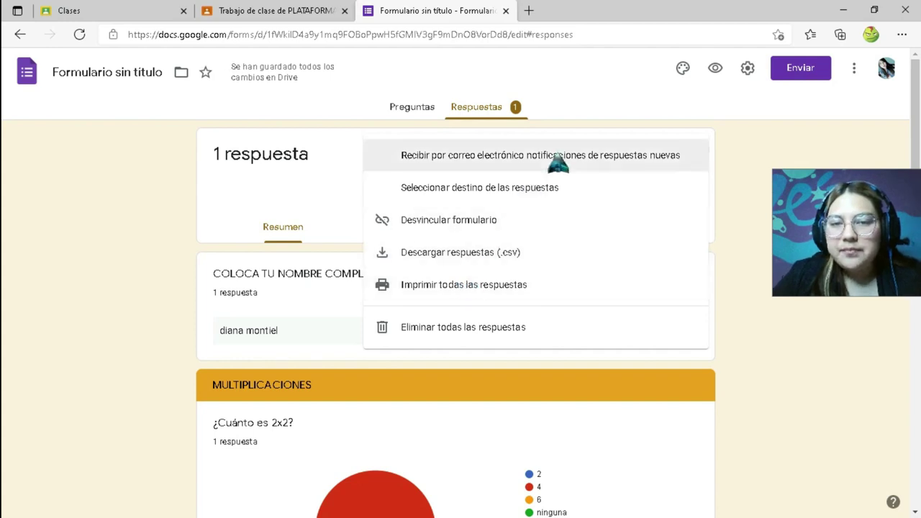
pyautogui.click(746, 74)
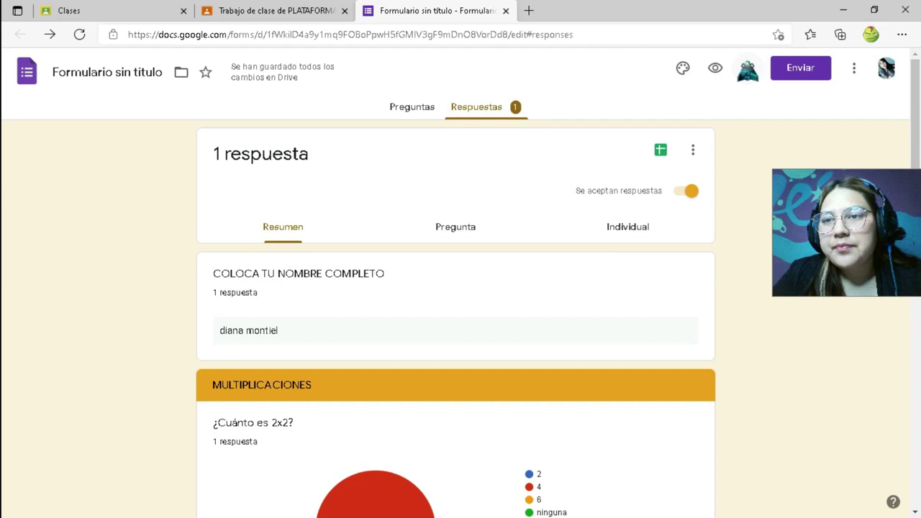
# In the form's settings, collect respondents' e-mail addresses, limit them to 1 response, and enable random question order.
pyautogui.click(748, 70)
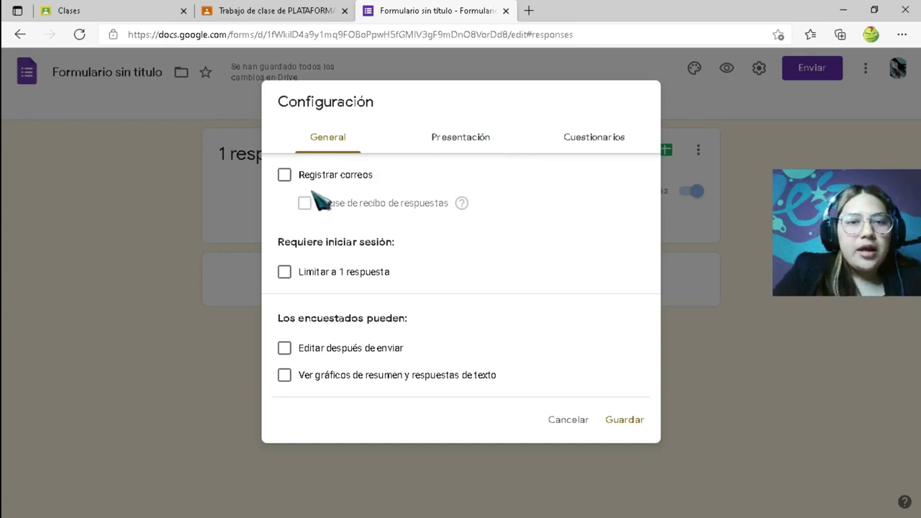
pyautogui.click(285, 174)
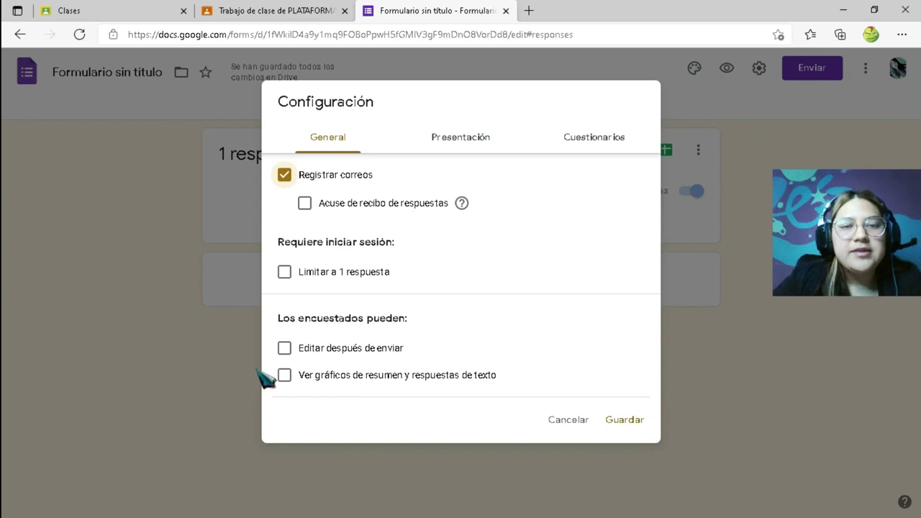
pyautogui.click(285, 273)
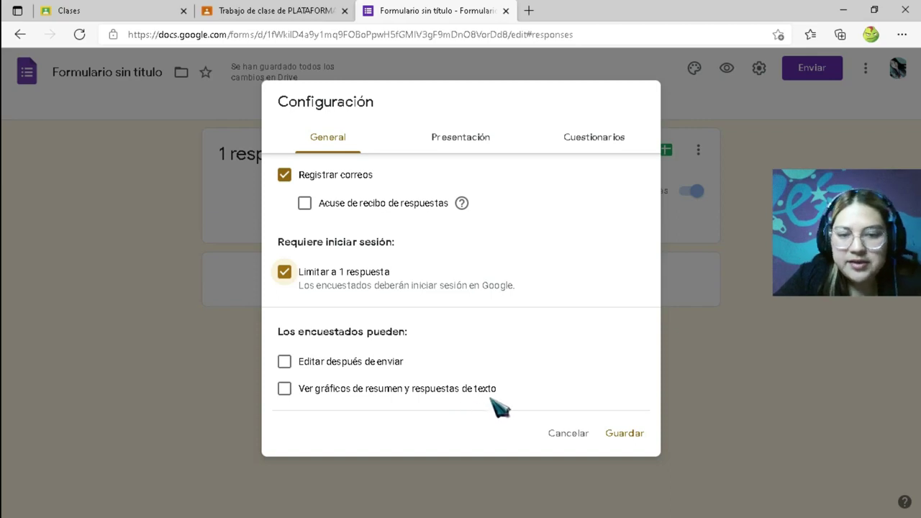
pyautogui.click(456, 144)
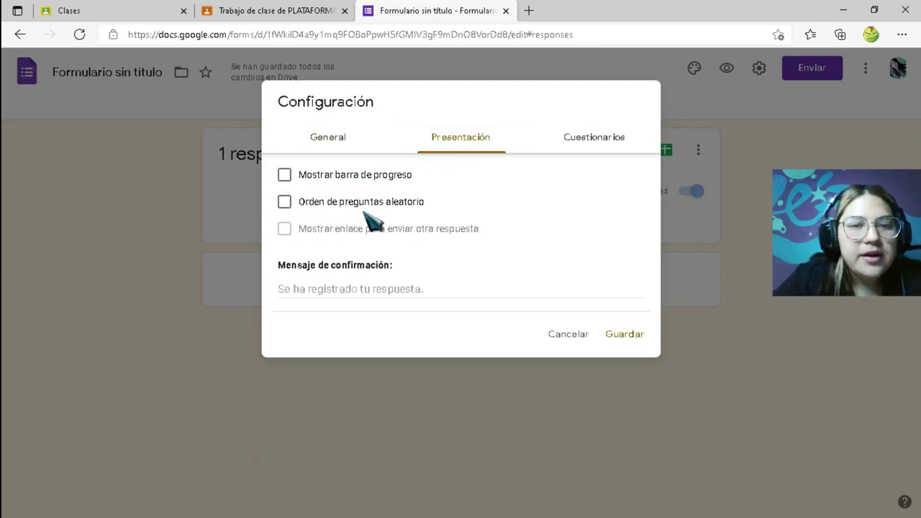
pyautogui.click(284, 202)
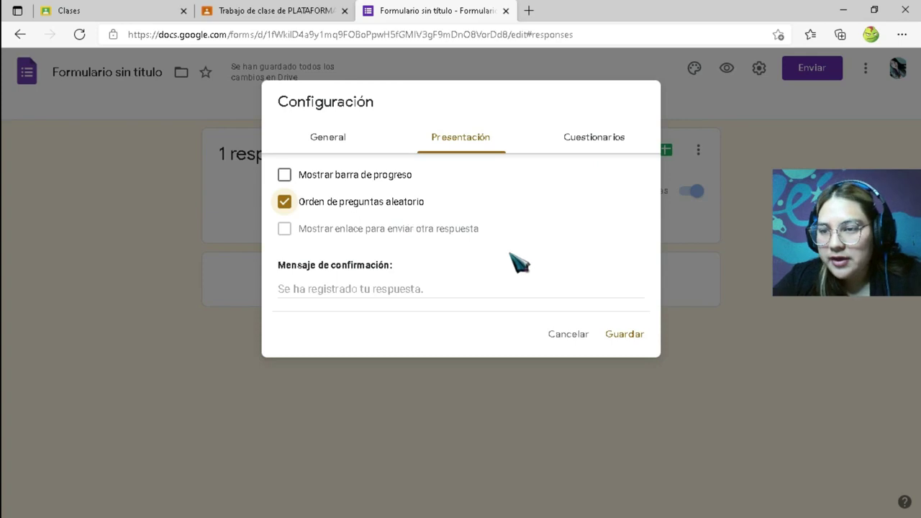
# Convert the form into a quiz and review its grade release and respondent visibility options.
pyautogui.click(584, 137)
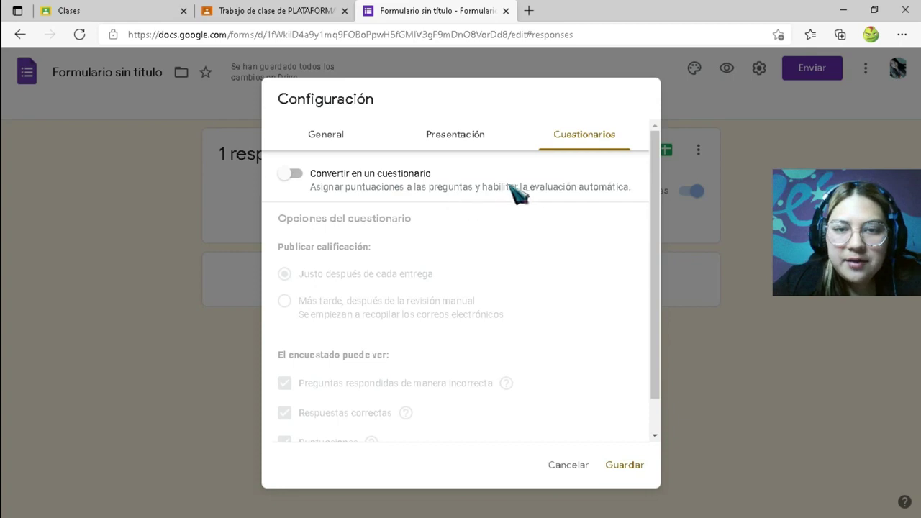
pyautogui.click(290, 174)
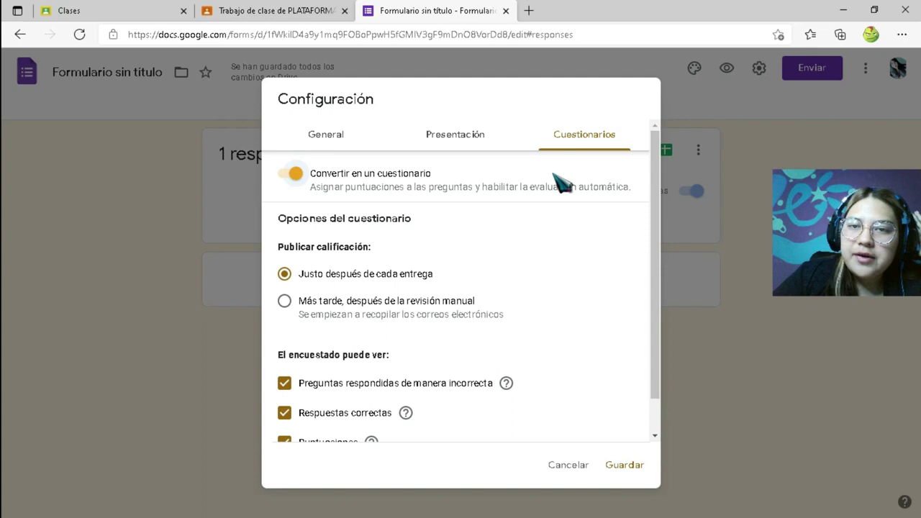
pyautogui.scroll(-1, 549, 251)
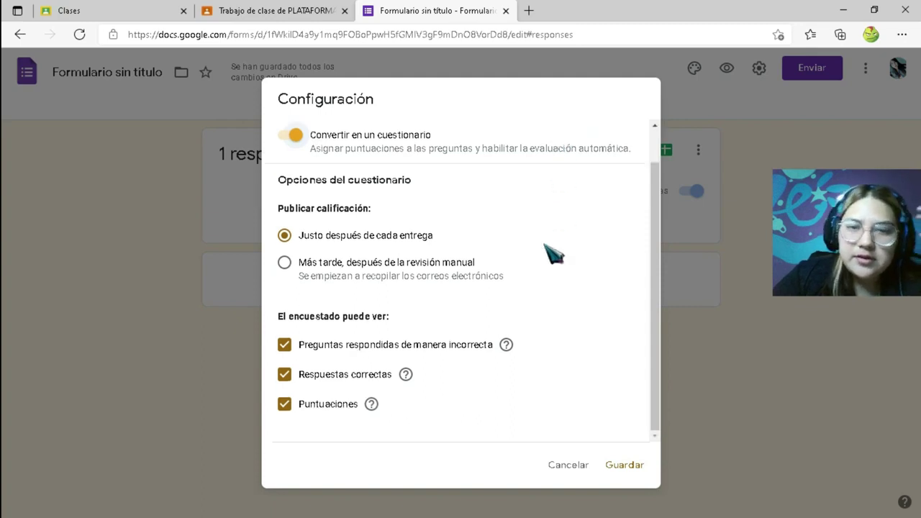
pyautogui.scroll(1, 552, 230)
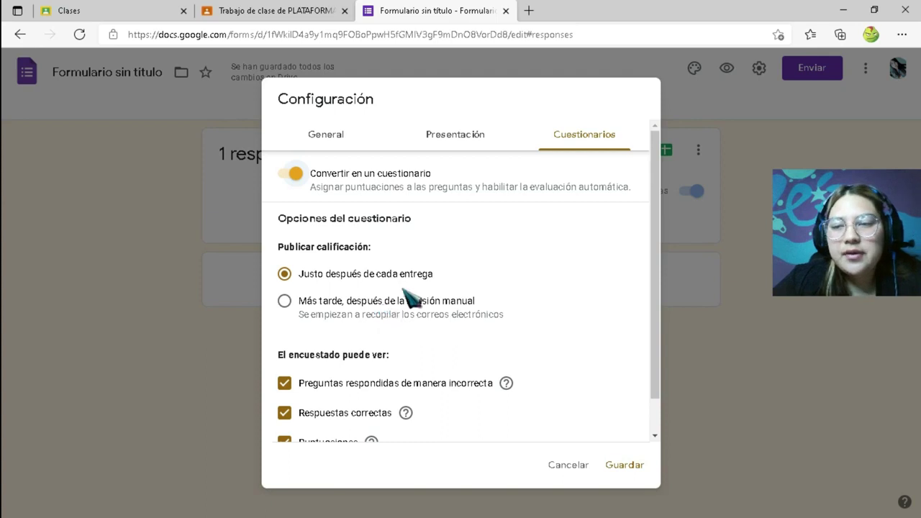
pyautogui.scroll(-1, 439, 313)
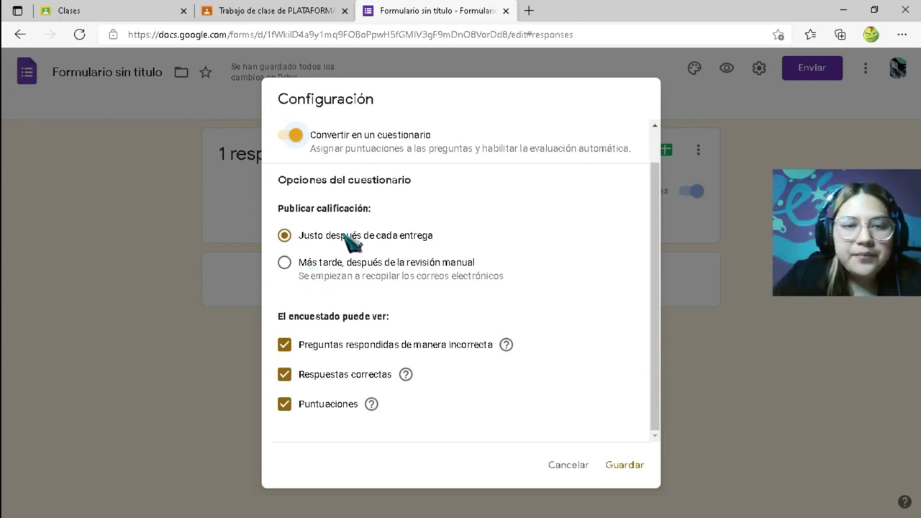
# Release quiz grades later after manual review, hide the correct answers from respondents, and save the settings.
pyautogui.click(286, 263)
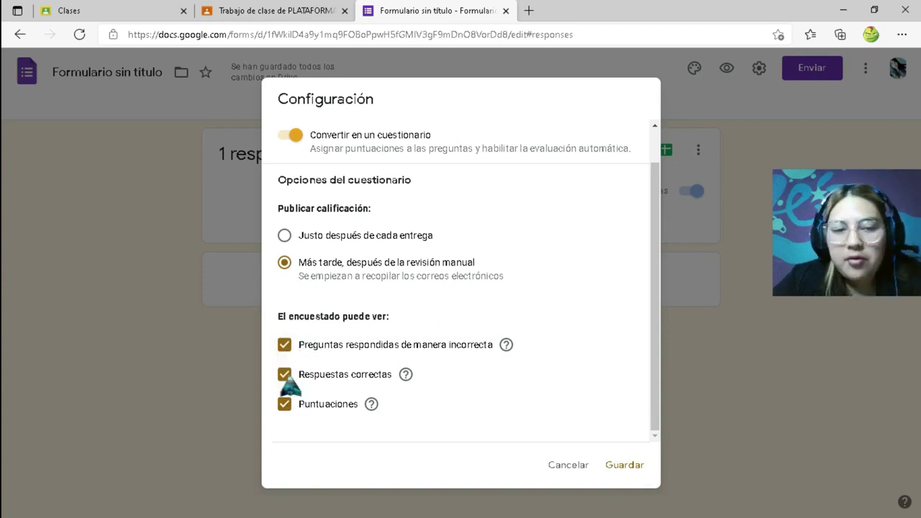
pyautogui.click(285, 403)
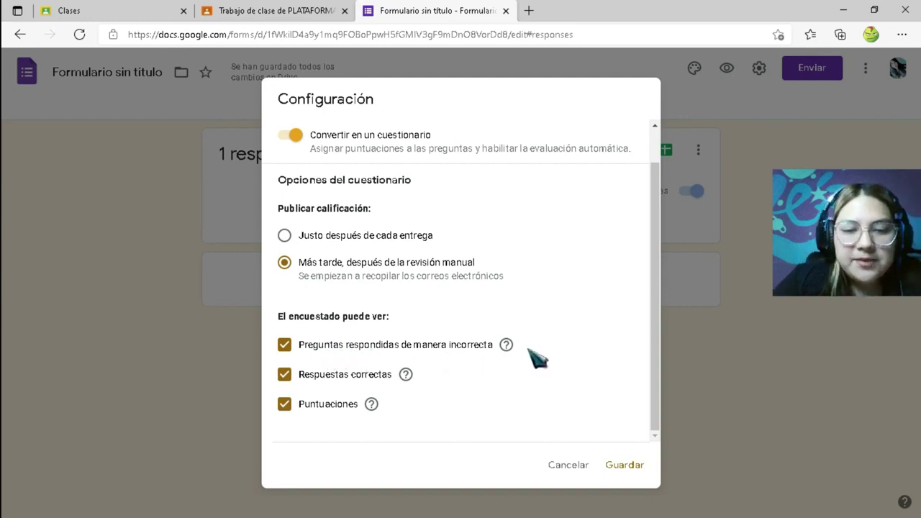
pyautogui.click(284, 373)
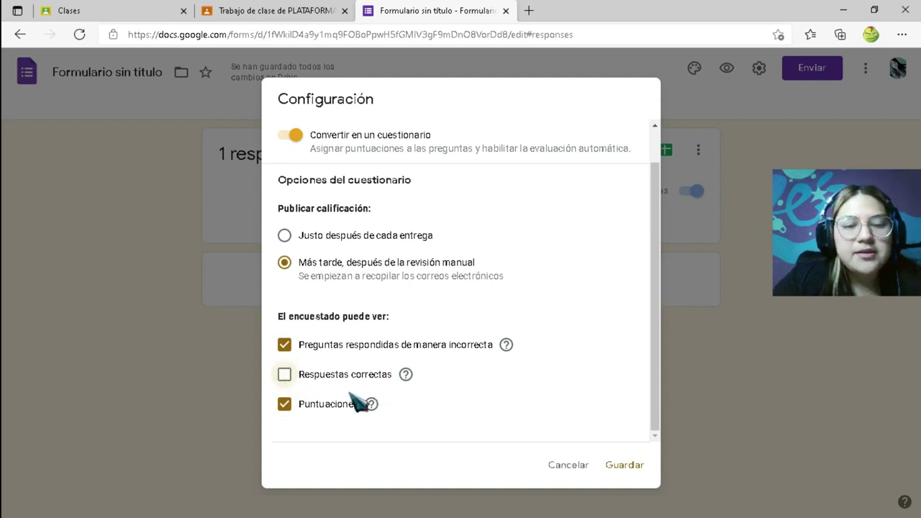
pyautogui.click(618, 465)
# Examine the response summary's statistics, the distribution of total scores, and the answers down to the first-colour question.
pyautogui.scroll(-3, 532, 338)
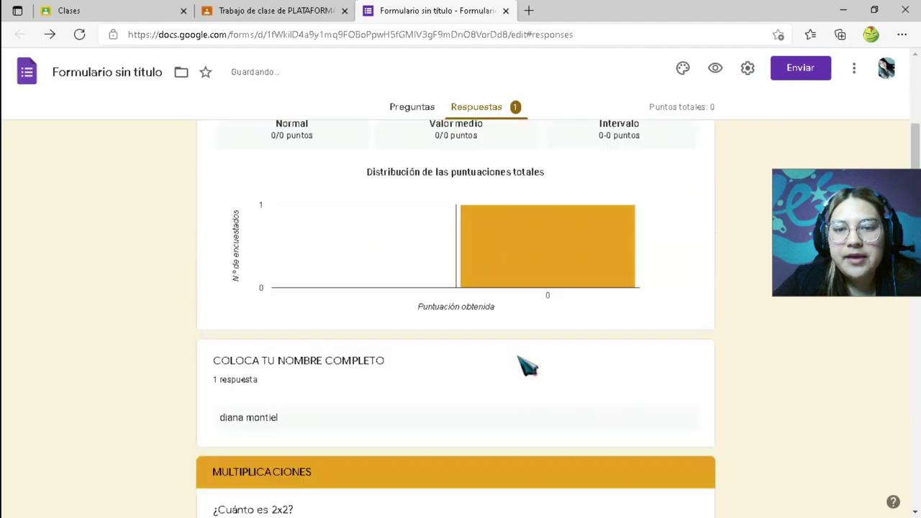
pyautogui.scroll(3, 529, 367)
pyautogui.scroll(-1, 425, 365)
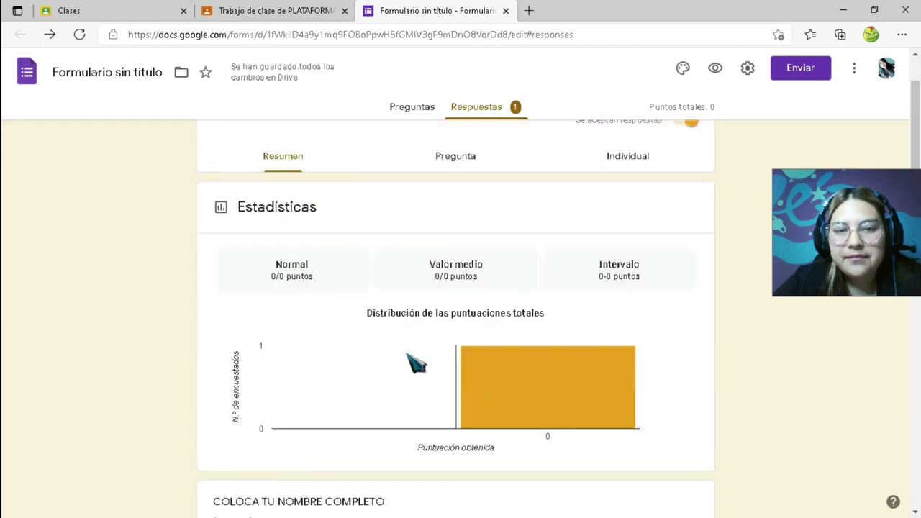
pyautogui.scroll(-1, 329, 302)
pyautogui.scroll(-1, 481, 284)
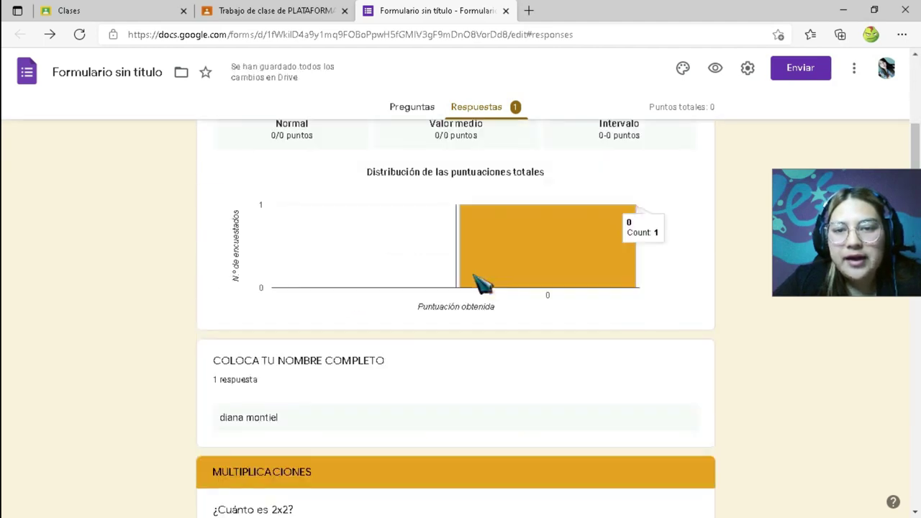
pyautogui.scroll(-10, 481, 285)
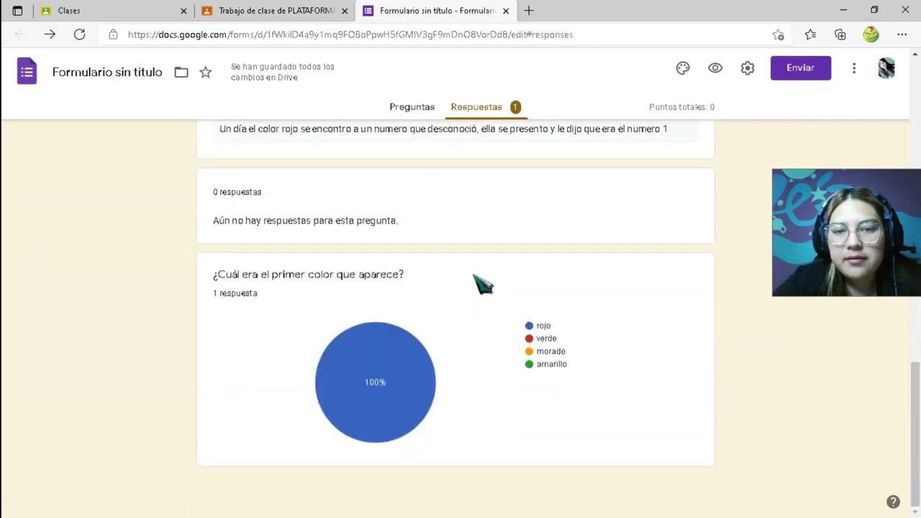
pyautogui.scroll(15, 481, 284)
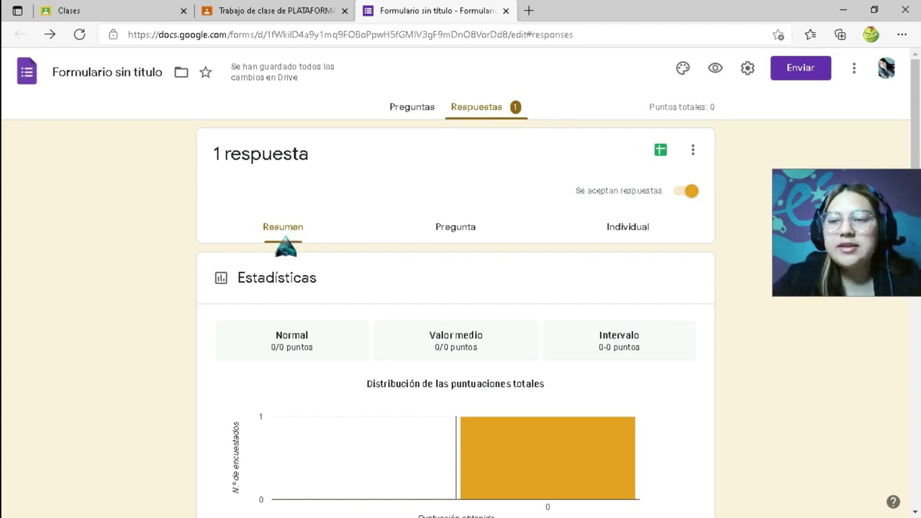
pyautogui.scroll(-2, 286, 247)
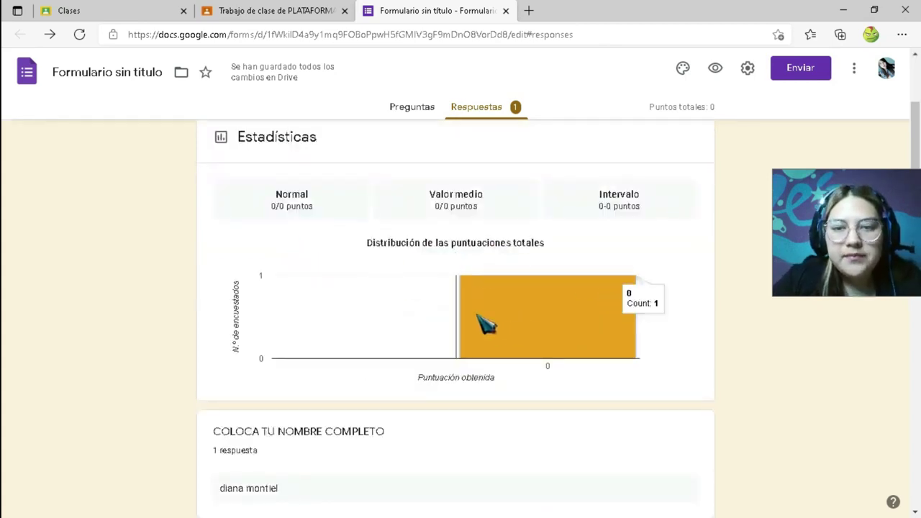
# Review the summary of the form's responses, including the score statistics and the charts for each question.
pyautogui.scroll(2, 329, 308)
pyautogui.scroll(-6, 374, 376)
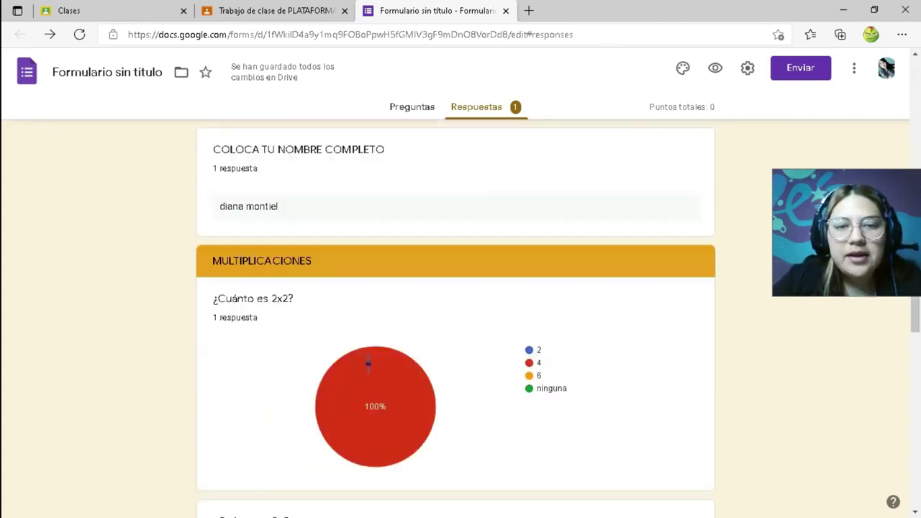
pyautogui.scroll(7, 375, 367)
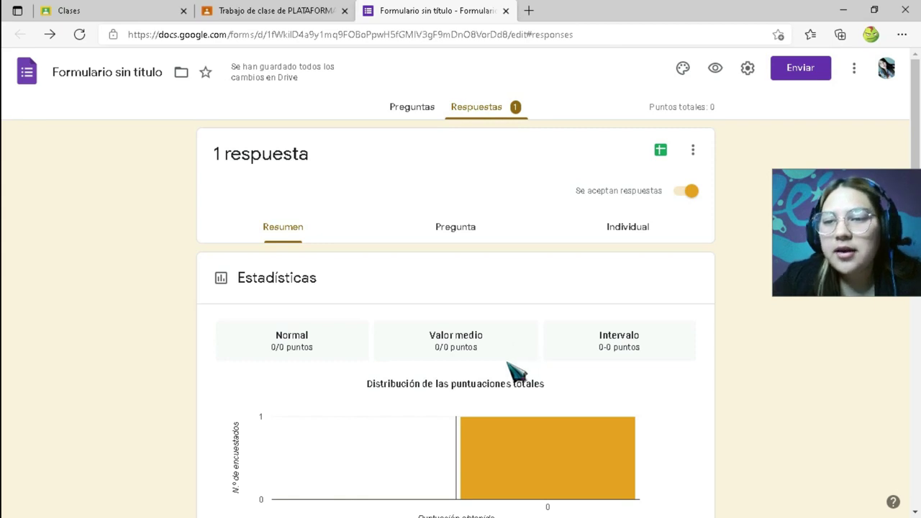
pyautogui.scroll(-10, 509, 364)
pyautogui.scroll(5, 509, 364)
pyautogui.scroll(8, 516, 372)
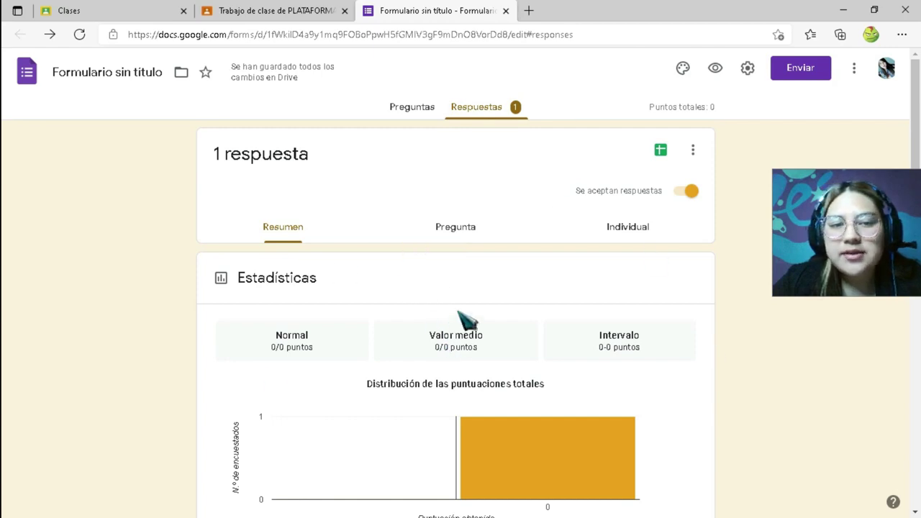
# View the responses question by question, going from the full-name question through to Pregunta 5.
pyautogui.click(447, 223)
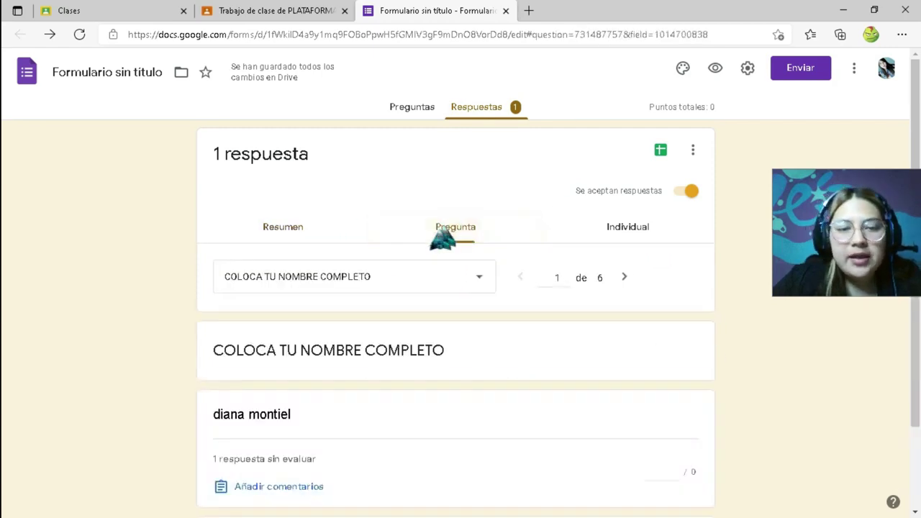
pyautogui.scroll(-2, 361, 293)
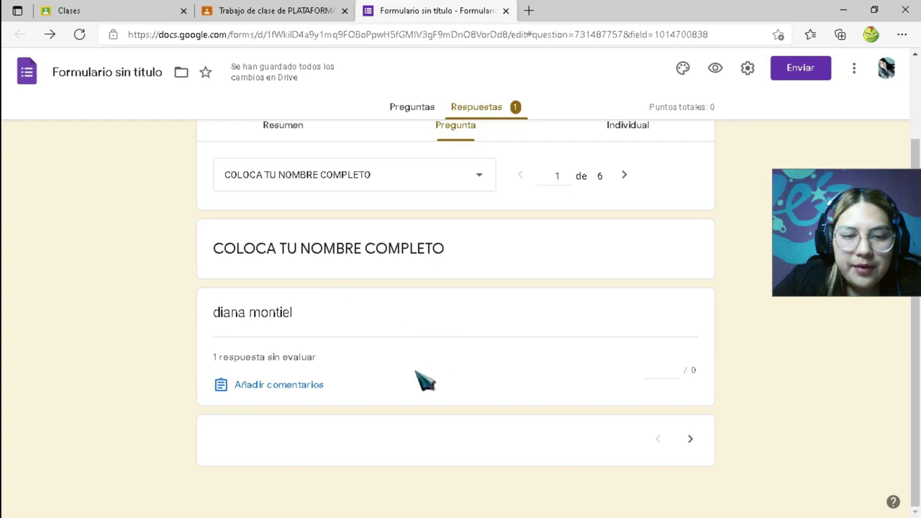
pyautogui.scroll(1, 468, 209)
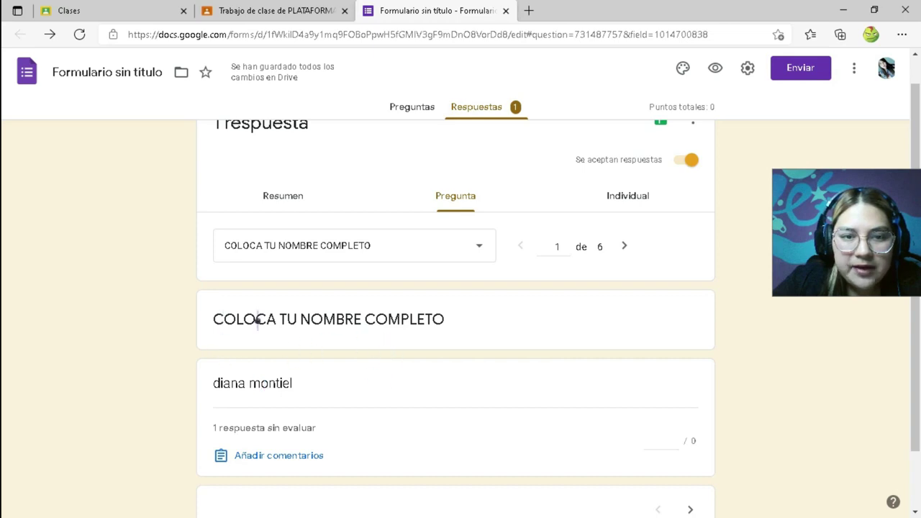
pyautogui.scroll(-1, 295, 412)
pyautogui.scroll(1, 287, 405)
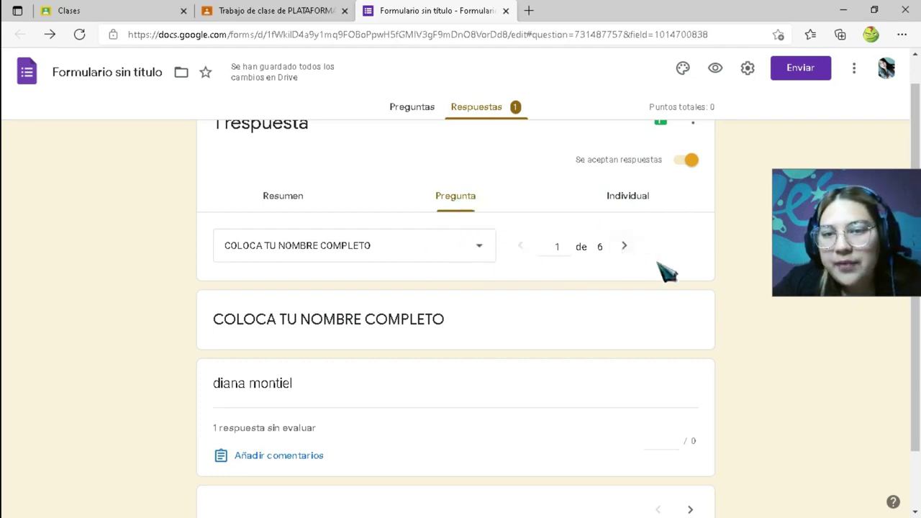
pyautogui.click(625, 249)
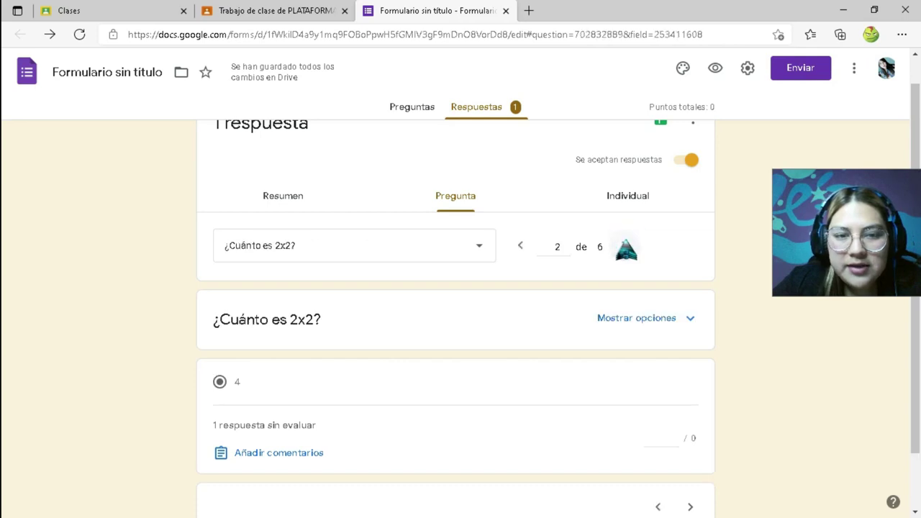
pyautogui.scroll(-1, 391, 350)
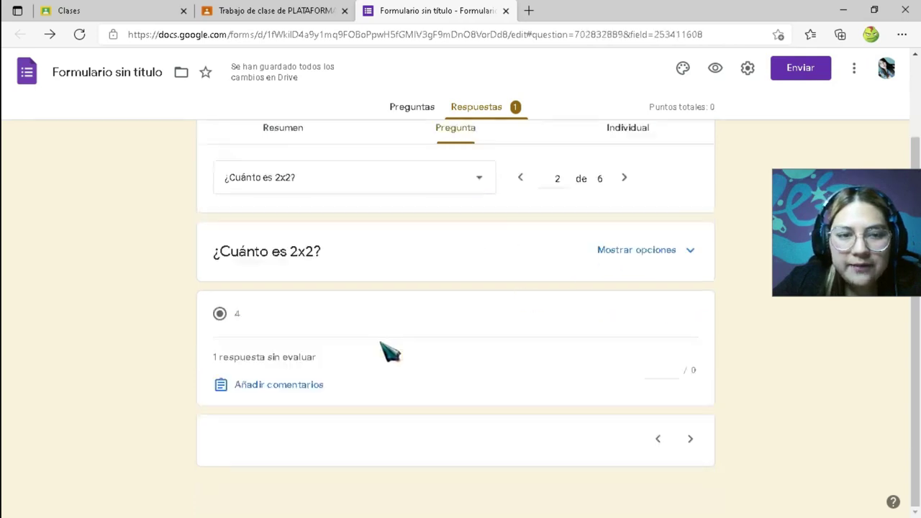
pyautogui.click(623, 177)
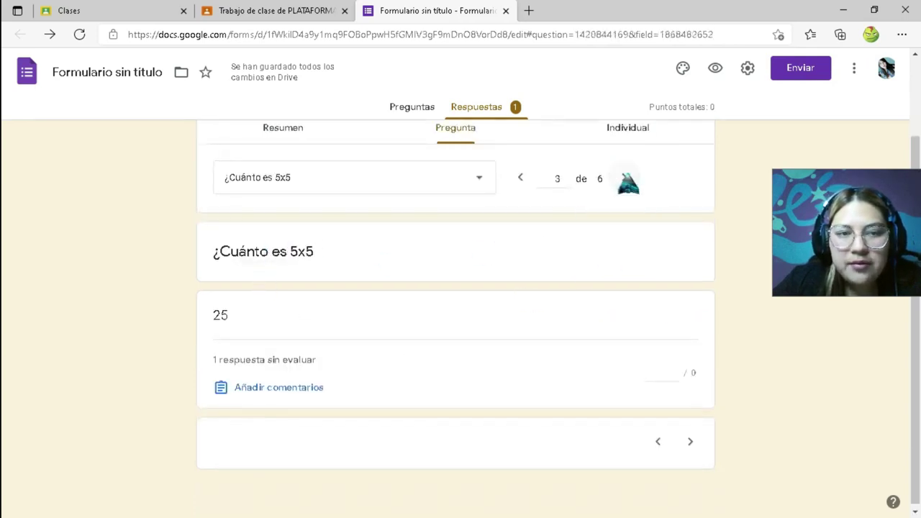
pyautogui.click(626, 177)
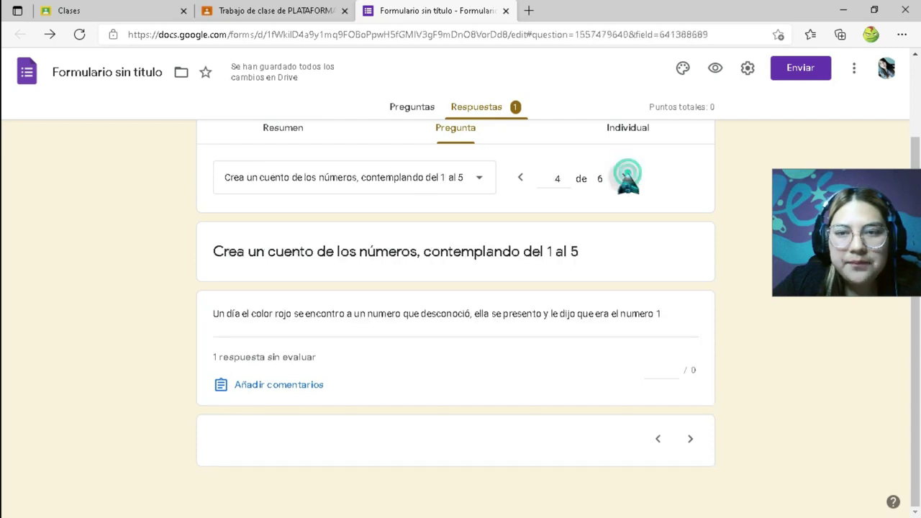
pyautogui.click(626, 178)
# Examine the individual response in full, from the email field to the question about the first color that appears.
pyautogui.scroll(2, 608, 223)
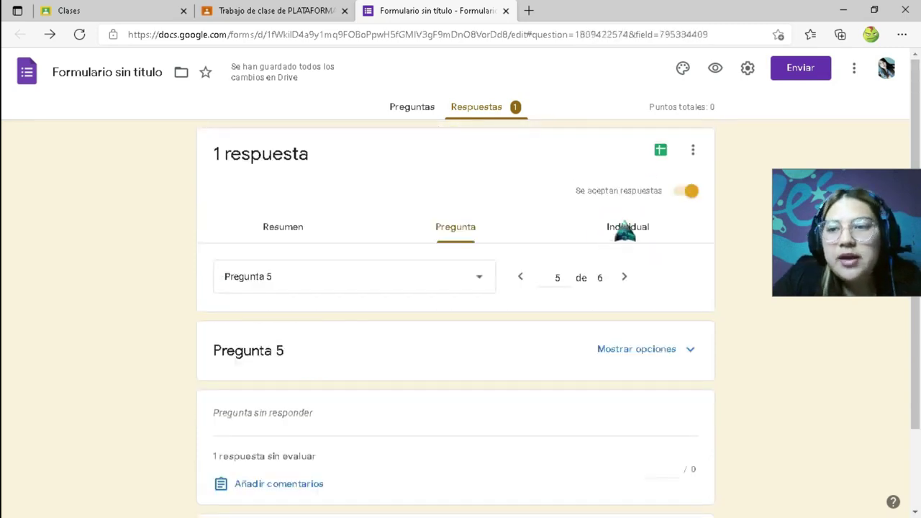
pyautogui.click(626, 239)
pyautogui.scroll(-5, 329, 317)
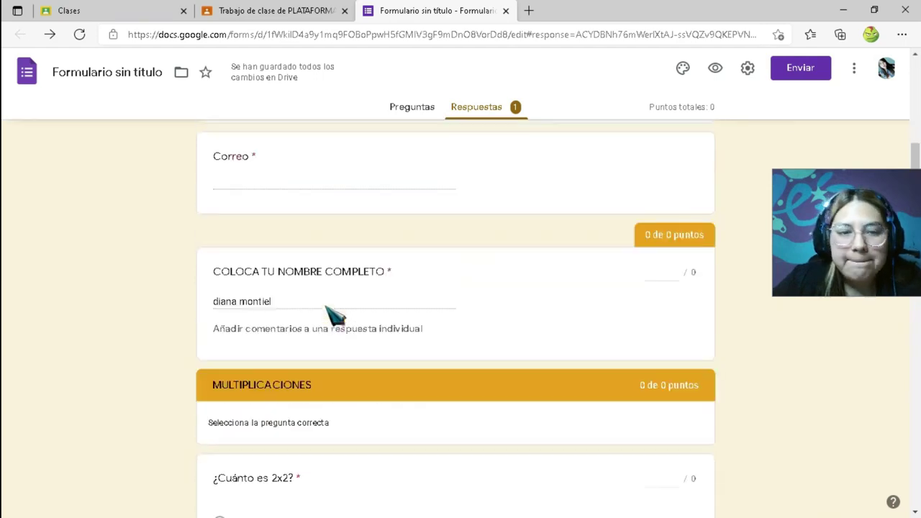
pyautogui.scroll(2, 317, 325)
pyautogui.scroll(-1, 237, 263)
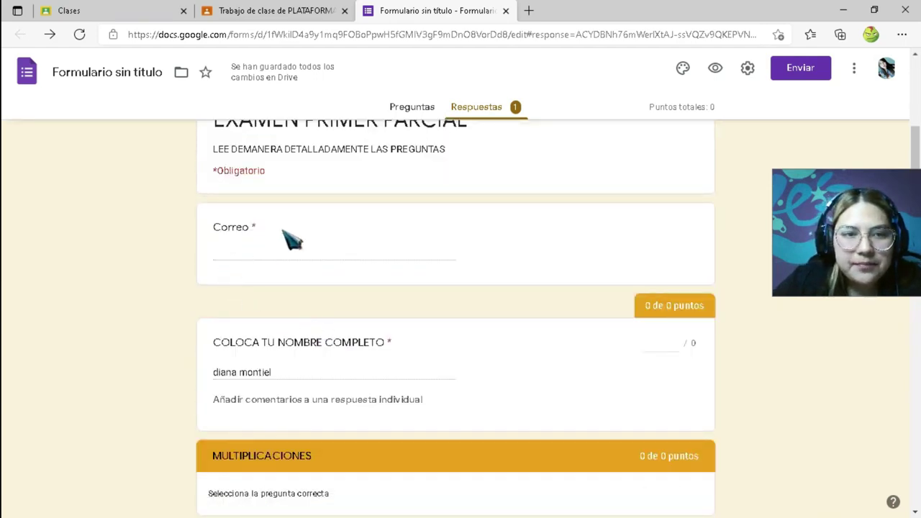
pyautogui.scroll(1, 294, 238)
pyautogui.scroll(-6, 320, 219)
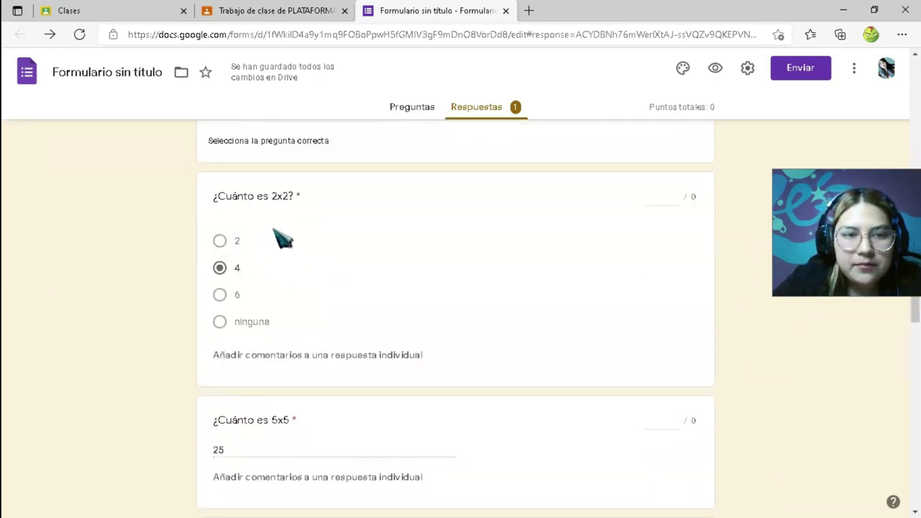
pyautogui.scroll(-2, 281, 238)
pyautogui.scroll(-9, 282, 238)
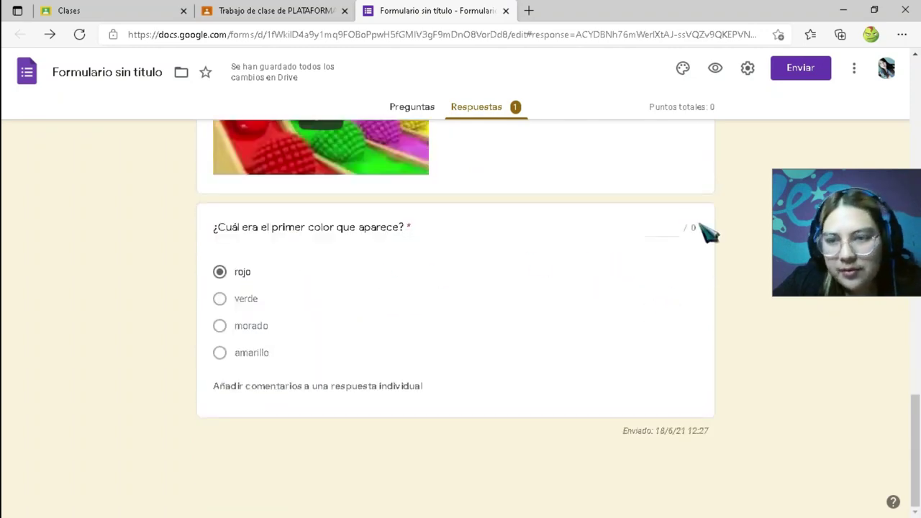
pyautogui.scroll(20, 694, 237)
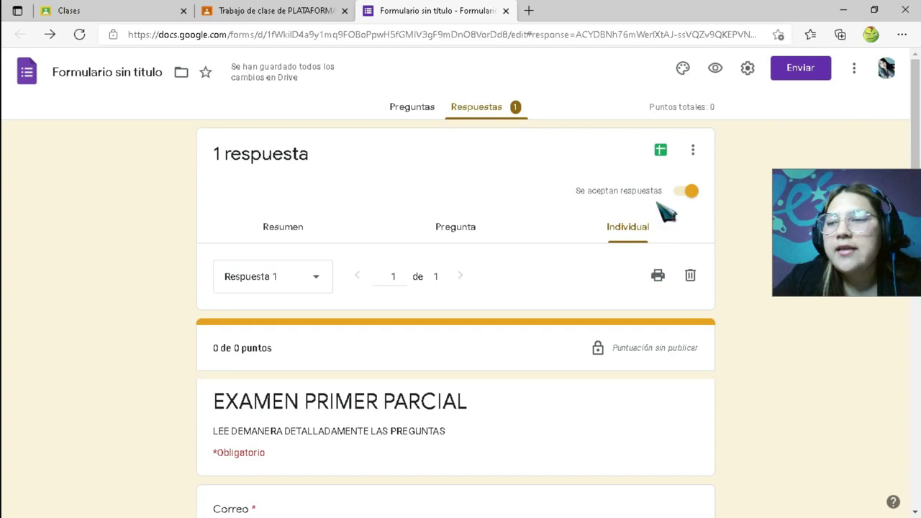
# Return to the form's questions and look through the MULTIPLICACIONES section and the total points.
pyautogui.click(421, 108)
pyautogui.scroll(-5, 586, 277)
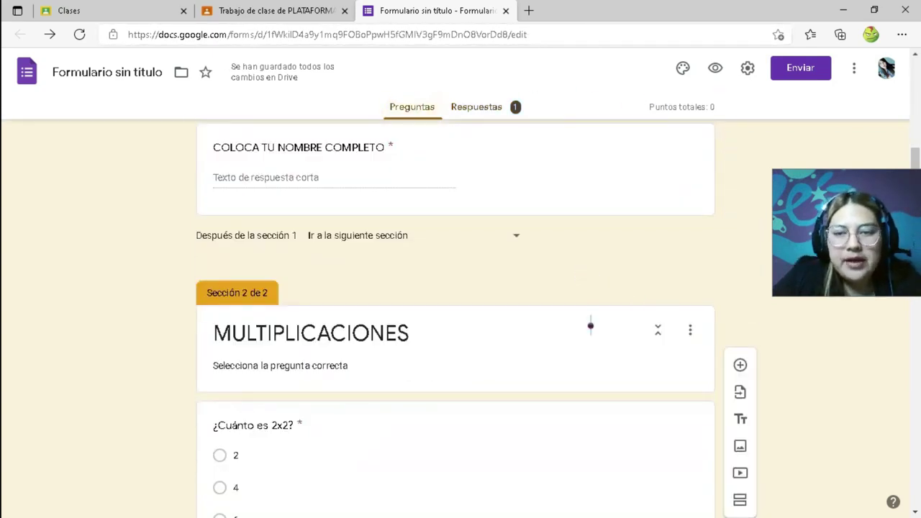
pyautogui.scroll(5, 544, 325)
pyautogui.scroll(-10, 569, 309)
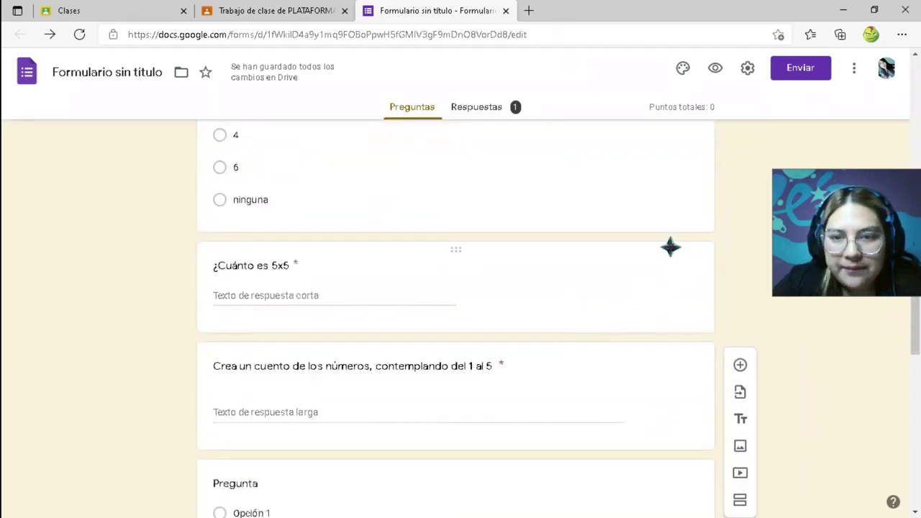
pyautogui.scroll(4, 733, 234)
pyautogui.click(680, 104)
pyautogui.scroll(-2, 680, 274)
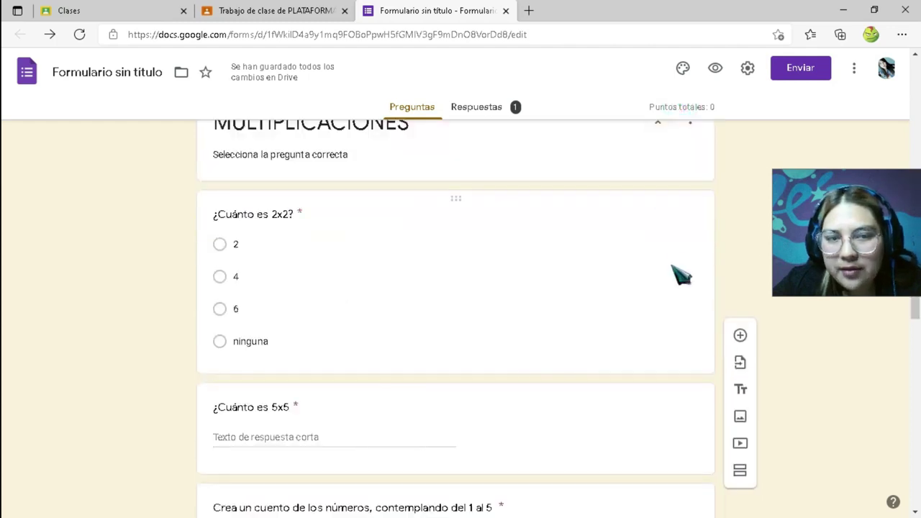
pyautogui.scroll(1, 684, 223)
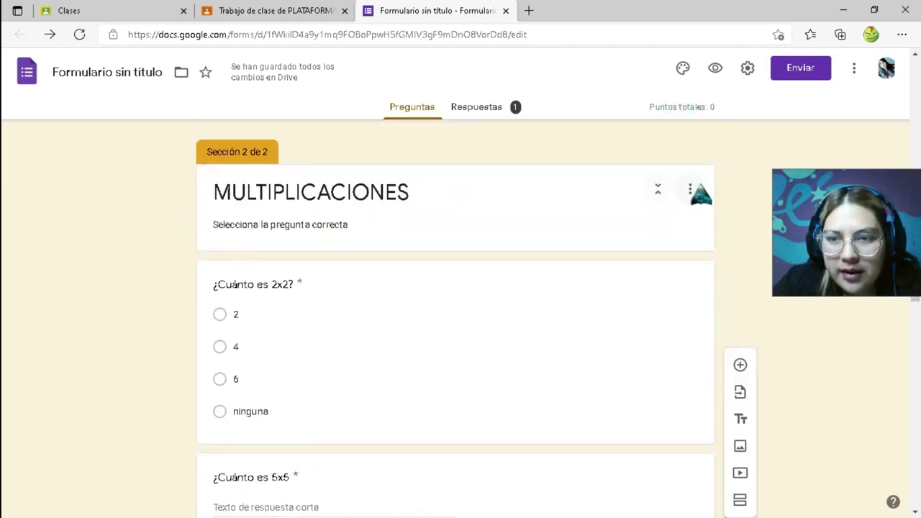
pyautogui.scroll(-1, 669, 216)
# Mark 4 as the correct answer in the answer key of the "¿Cuánto es 2x2?" question.
pyautogui.click(638, 240)
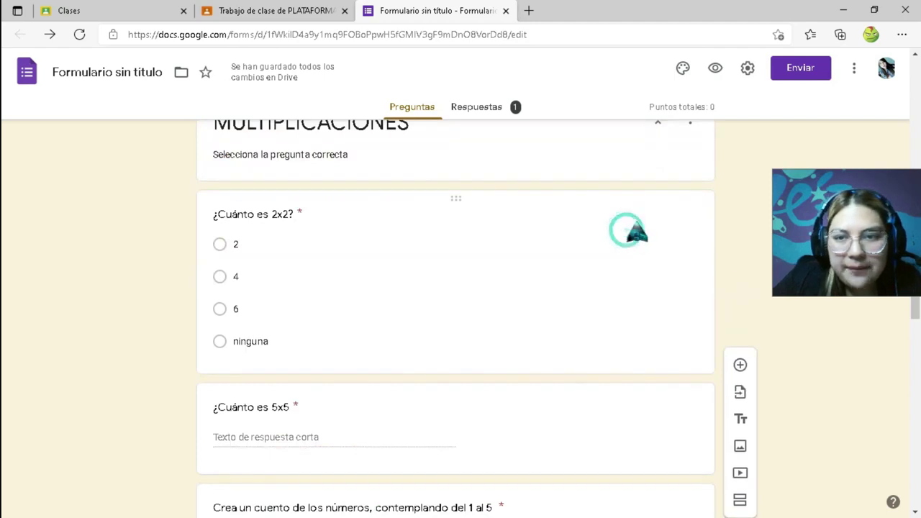
pyautogui.scroll(-1, 504, 228)
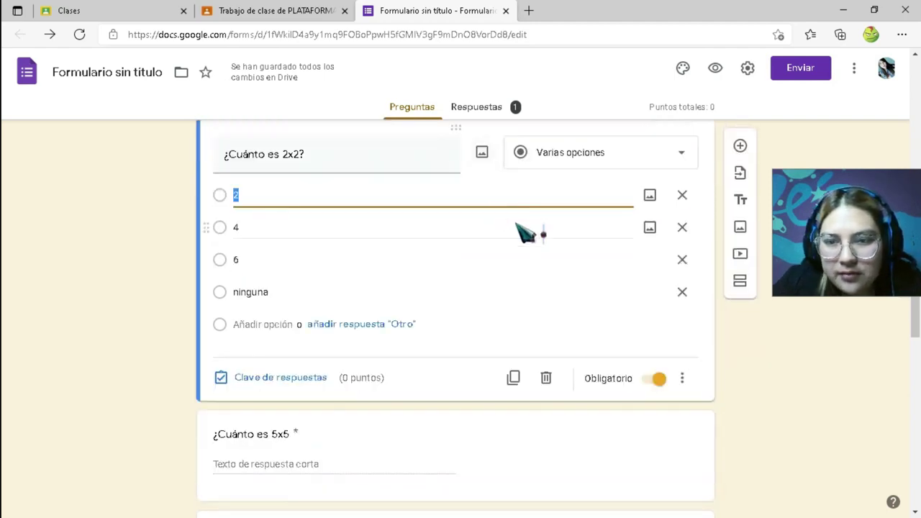
pyautogui.scroll(1, 587, 282)
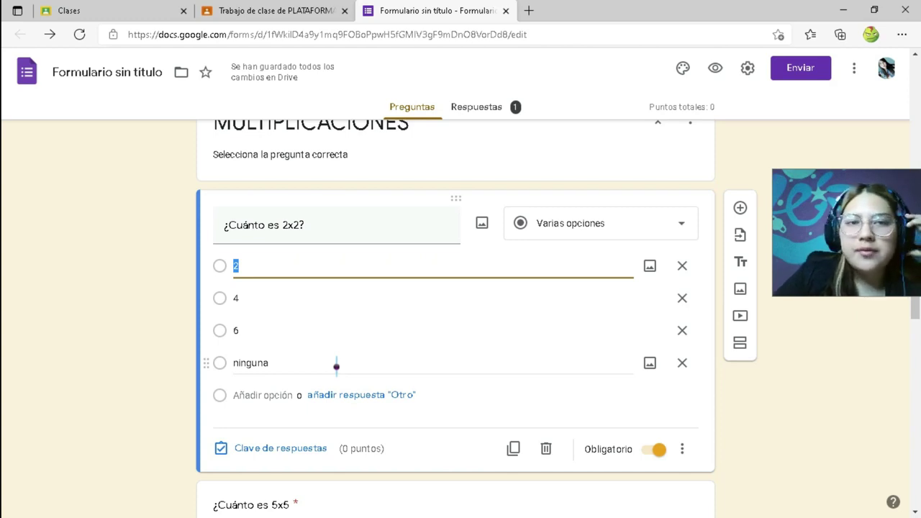
pyautogui.scroll(-1, 335, 434)
pyautogui.scroll(1, 358, 418)
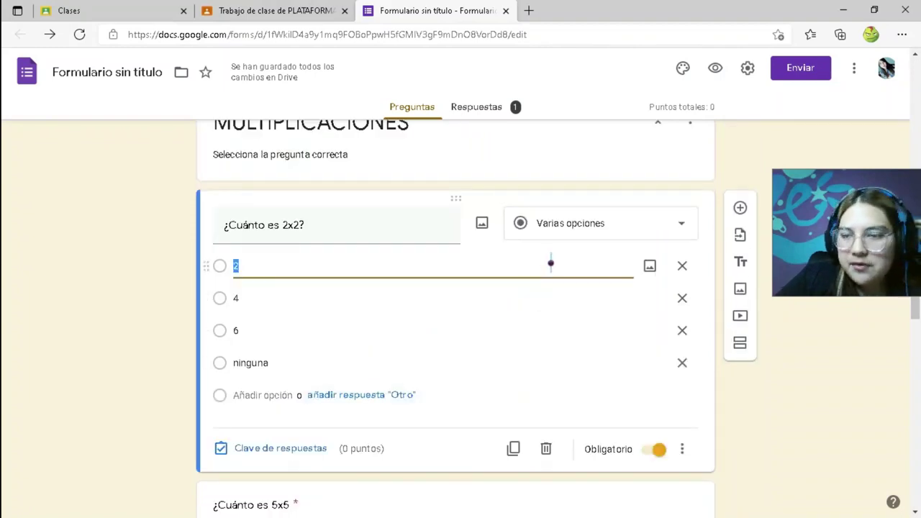
pyautogui.click(294, 449)
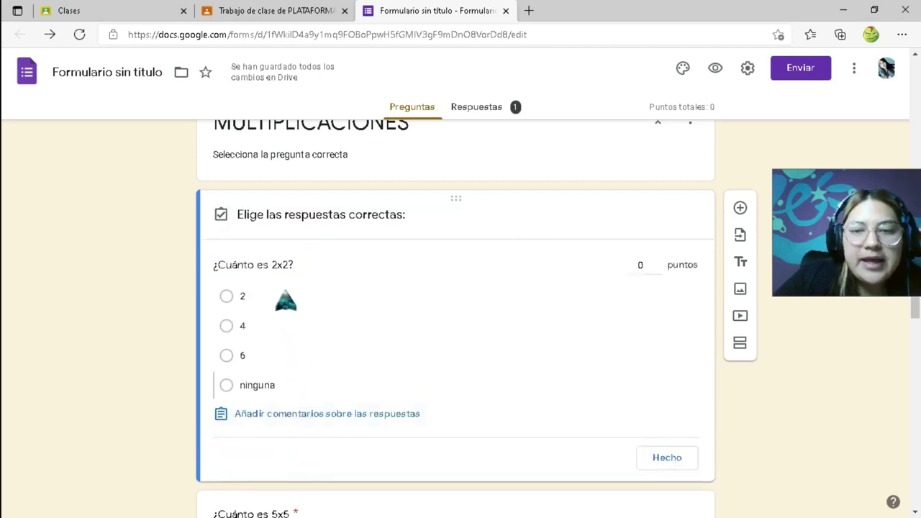
pyautogui.click(226, 326)
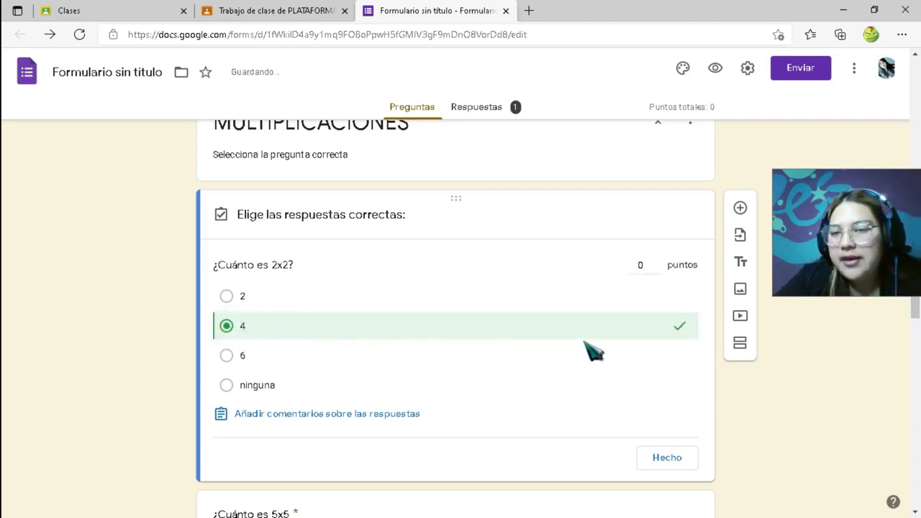
# Assign 5 points to the "¿Cuánto es 2x2?" question and finish its answer key.
pyautogui.click(657, 262)
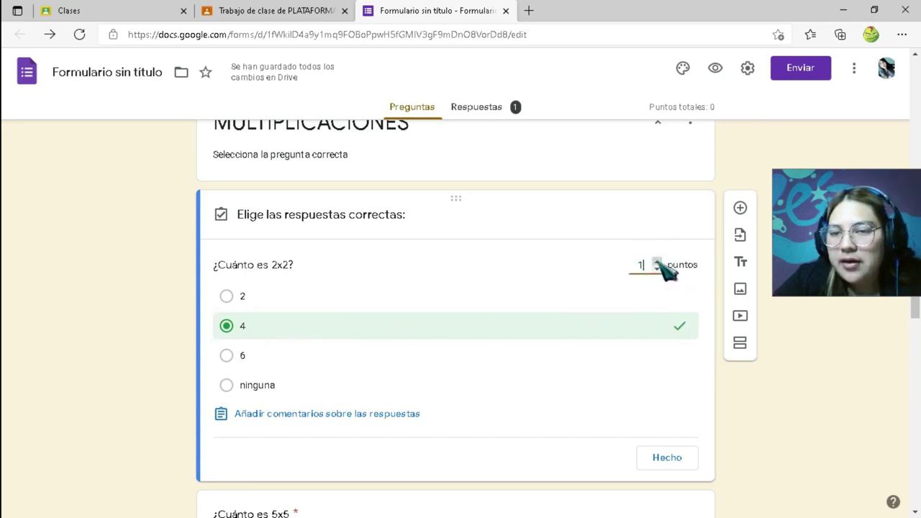
pyautogui.click(657, 261)
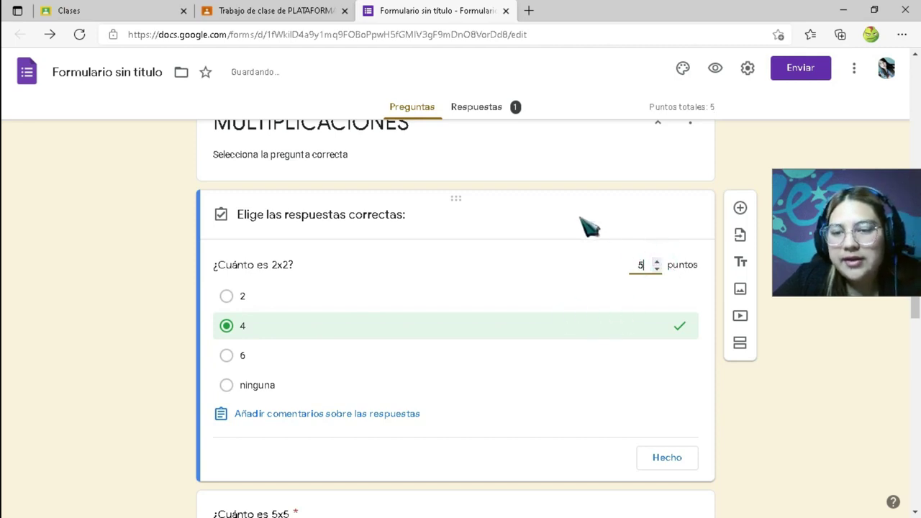
pyautogui.scroll(-2, 597, 328)
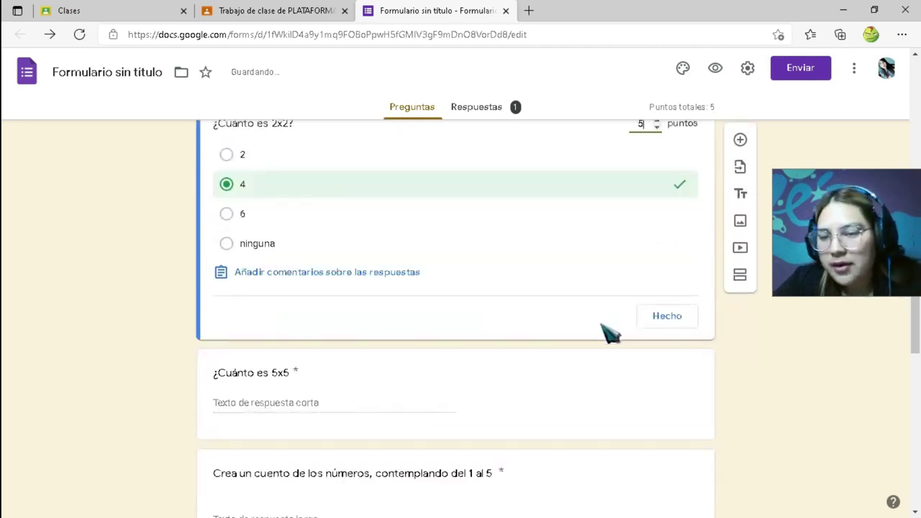
pyautogui.click(669, 318)
# Add 25 as the correct answer in the "¿Cuánto es 5x5" answer key and mark all other answers as incorrect.
pyautogui.scroll(-3, 561, 360)
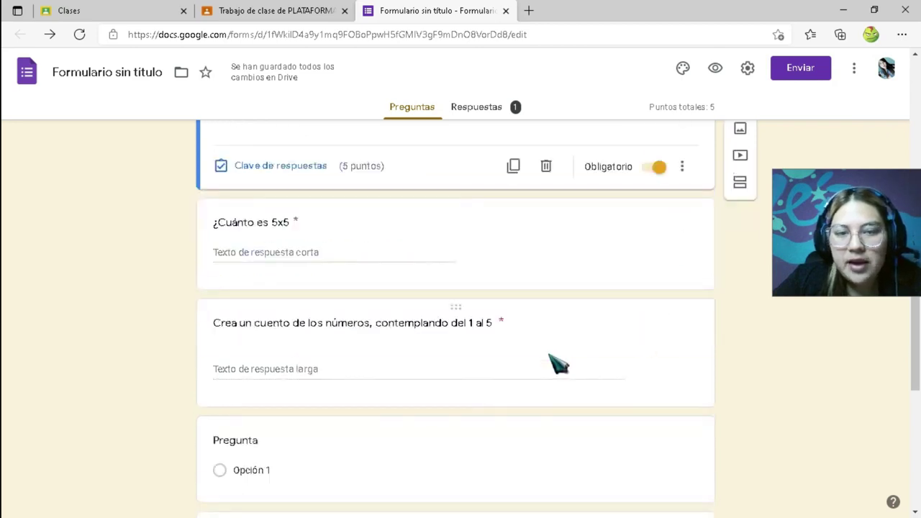
pyautogui.click(299, 210)
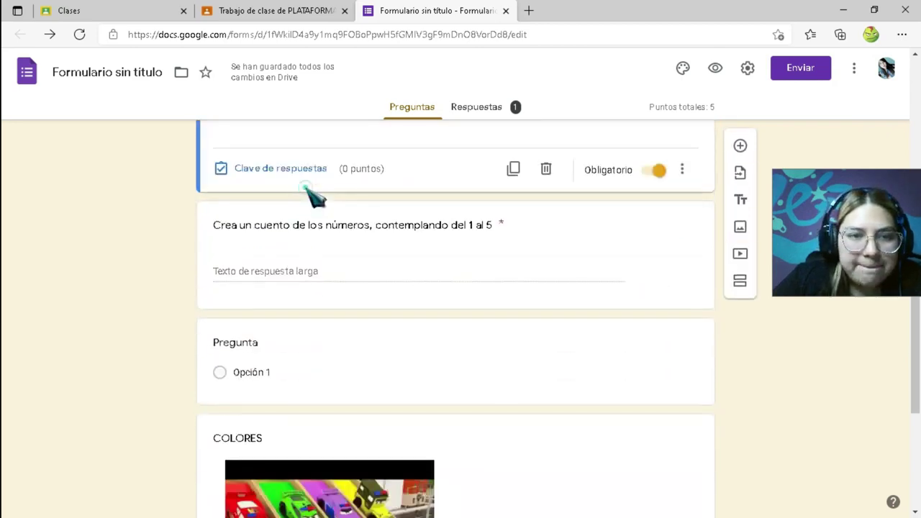
pyautogui.scroll(3, 295, 268)
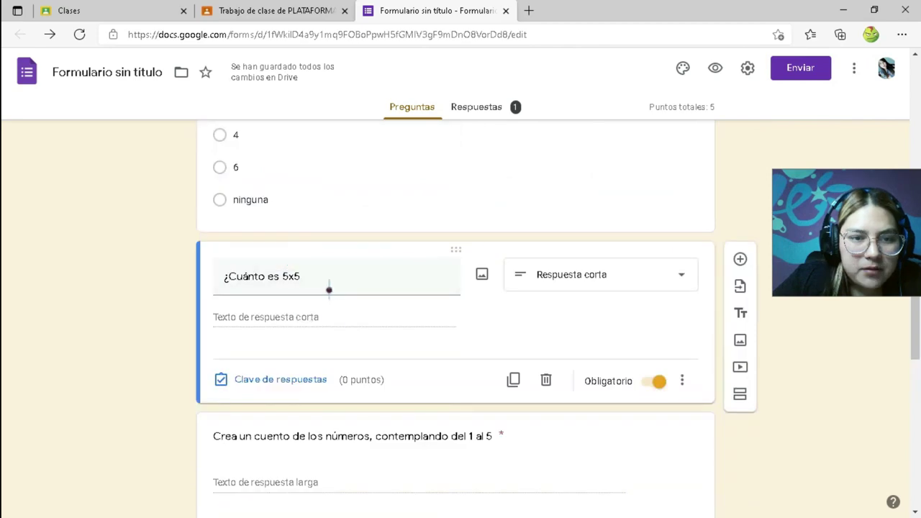
pyautogui.tripleClick(331, 286)
pyautogui.click(309, 323)
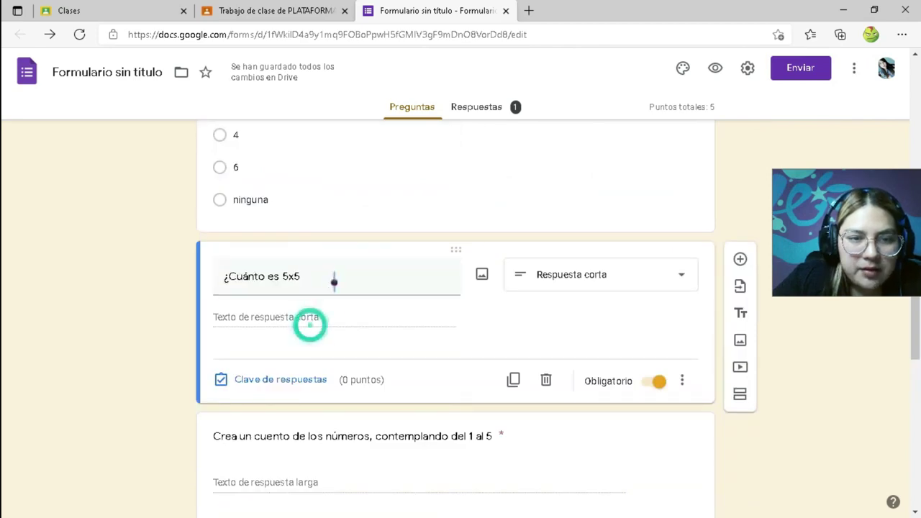
pyautogui.click(282, 382)
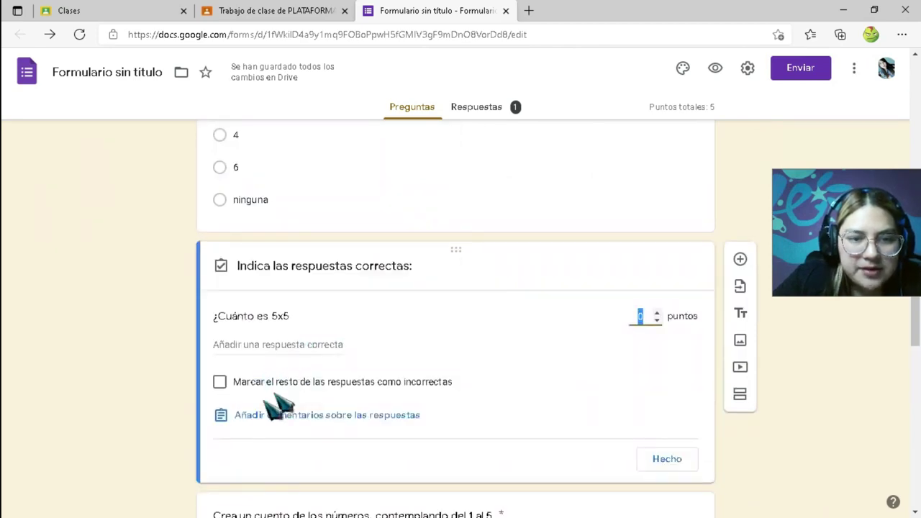
pyautogui.scroll(-3, 249, 381)
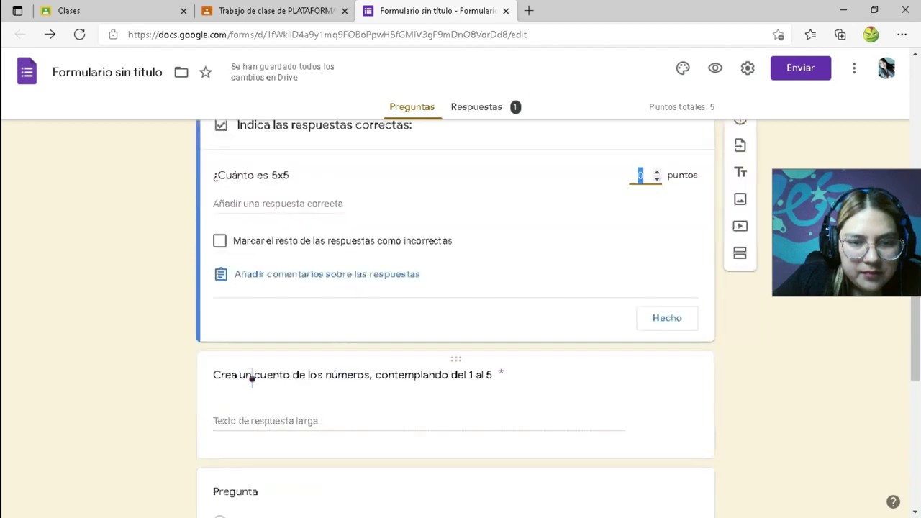
pyautogui.scroll(1, 263, 295)
pyautogui.click(315, 206)
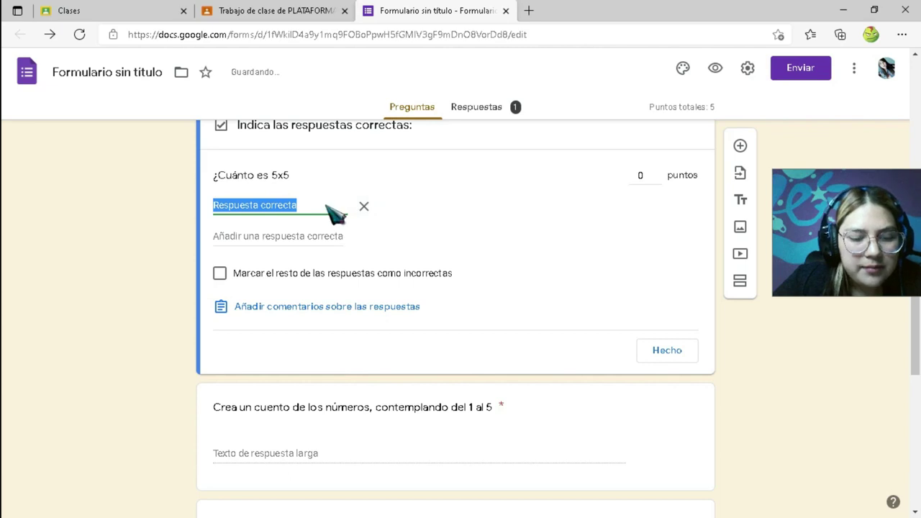
pyautogui.write('25')
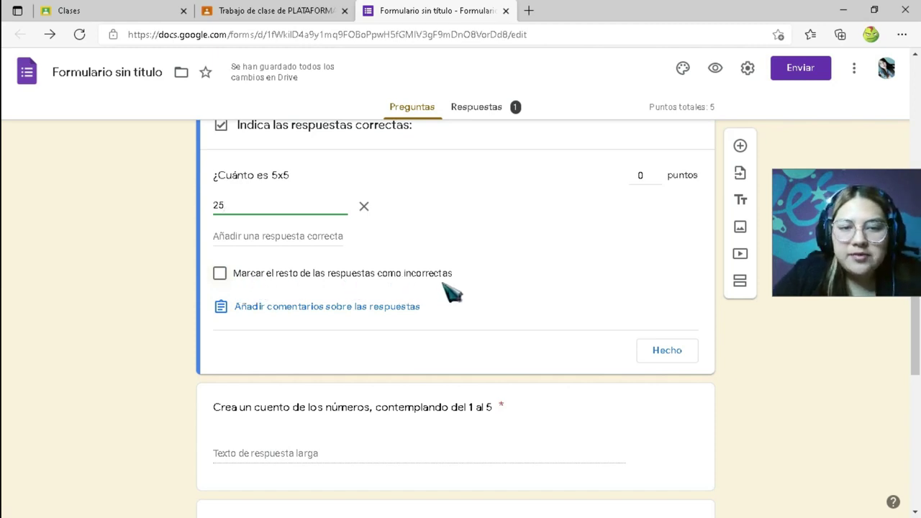
pyautogui.click(220, 273)
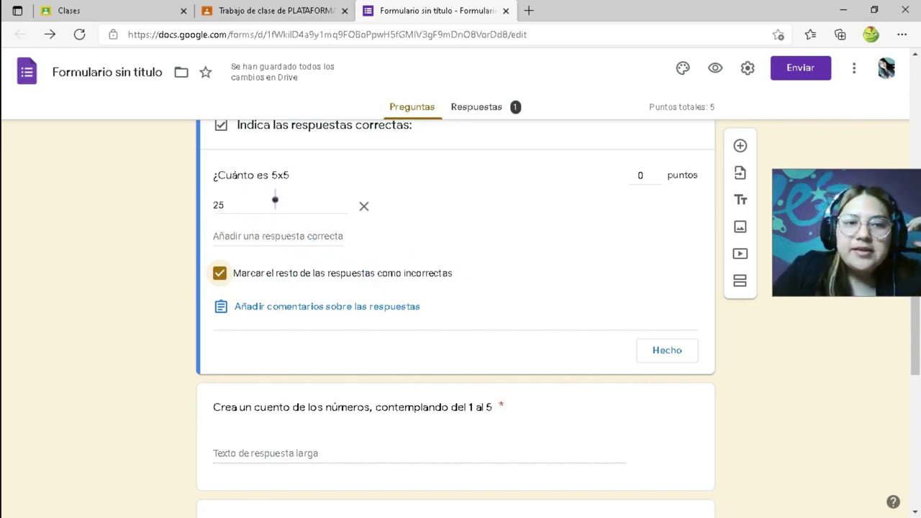
# Assign 5 points to the "¿Cuánto es 5x5" question and finish its answer key.
pyautogui.click(657, 170)
pyautogui.click(656, 171)
pyautogui.click(657, 171)
pyautogui.click(656, 171)
pyautogui.click(657, 171)
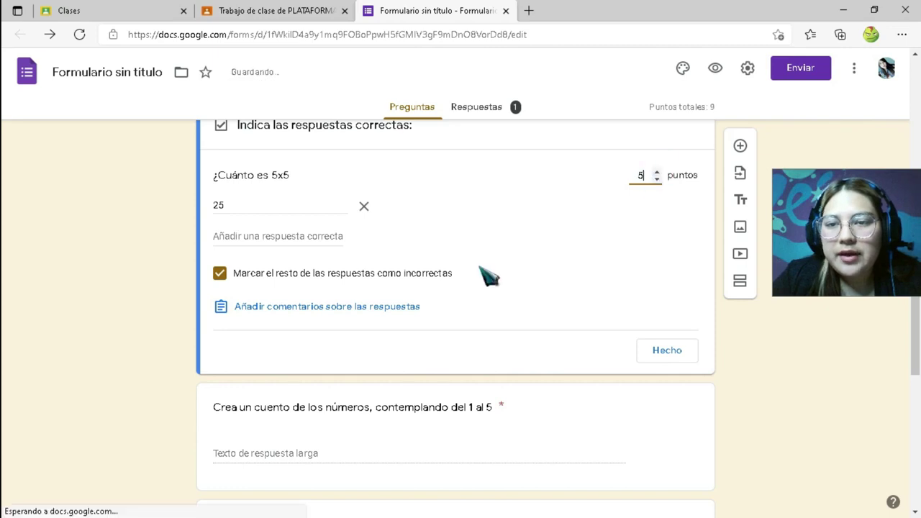
pyautogui.click(668, 353)
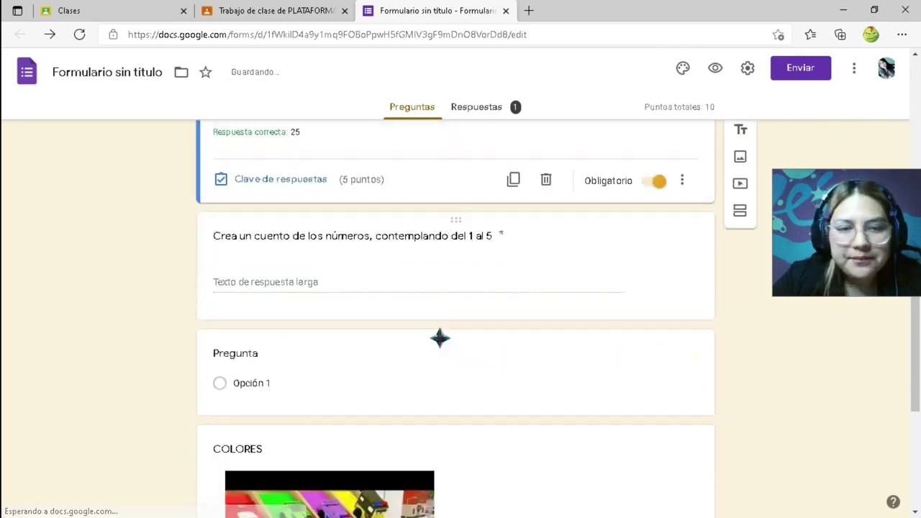
# Mark rojo as the correct answer in the answer key of "¿Cuál era el primer color que aparece?".
pyautogui.scroll(-2, 438, 336)
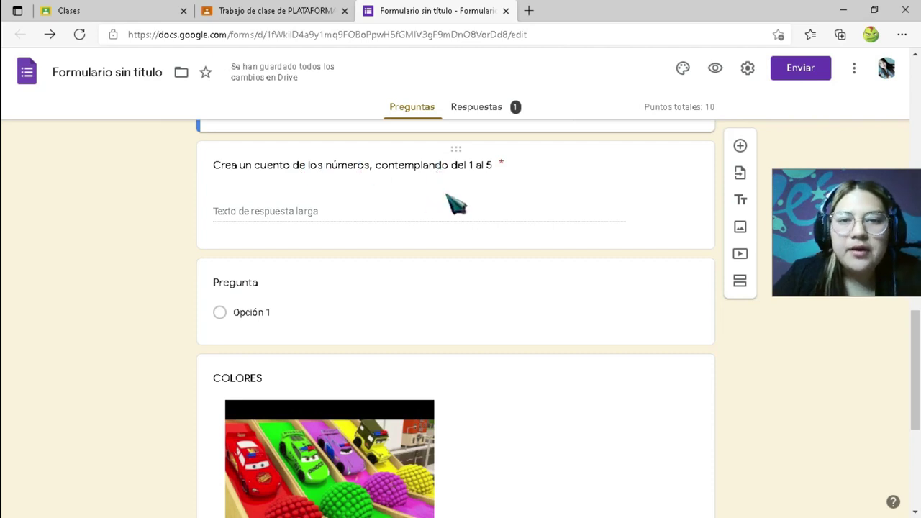
pyautogui.scroll(-1, 425, 205)
pyautogui.scroll(2, 401, 209)
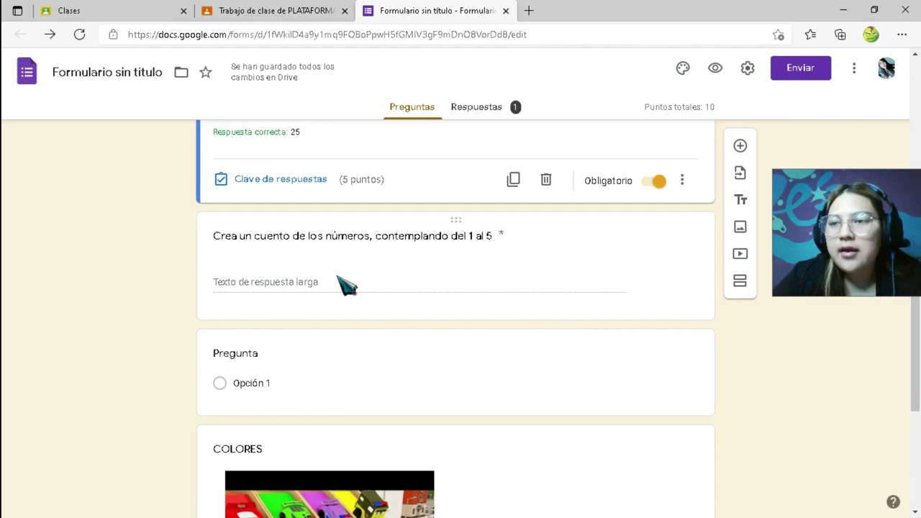
pyautogui.scroll(-5, 345, 287)
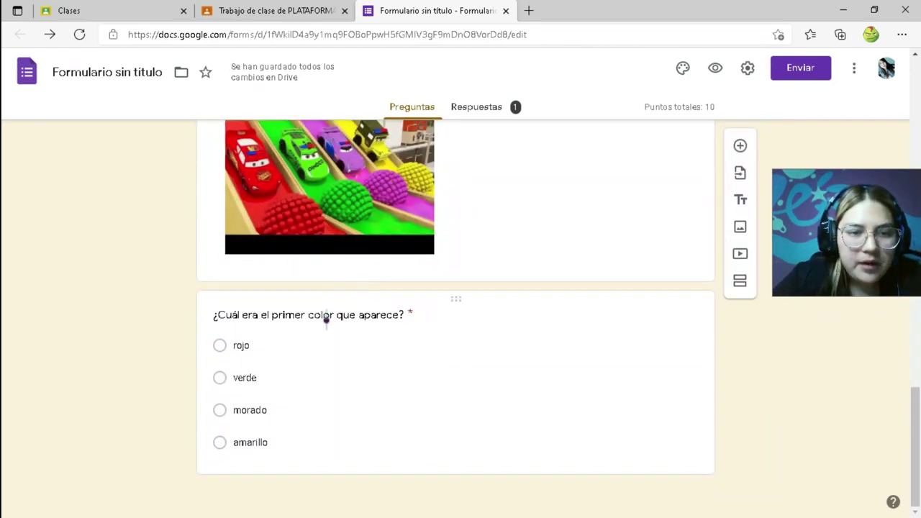
pyautogui.click(382, 315)
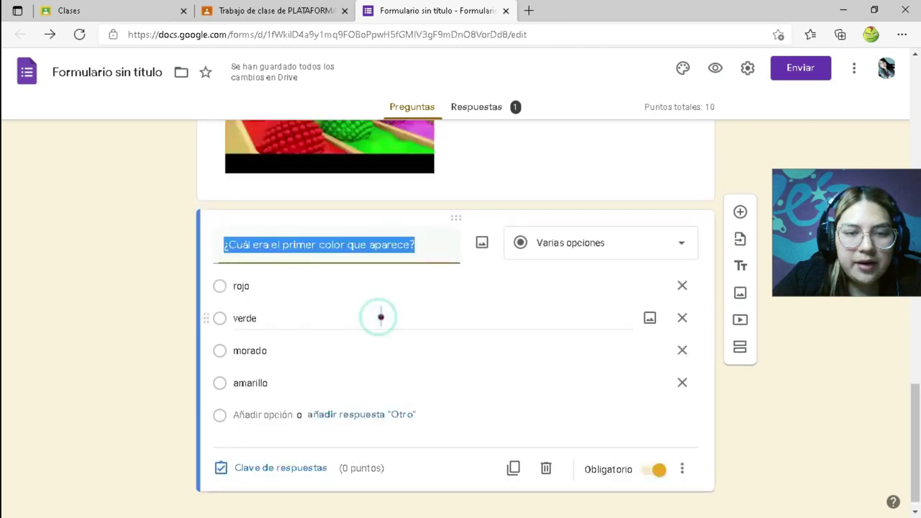
pyautogui.click(272, 469)
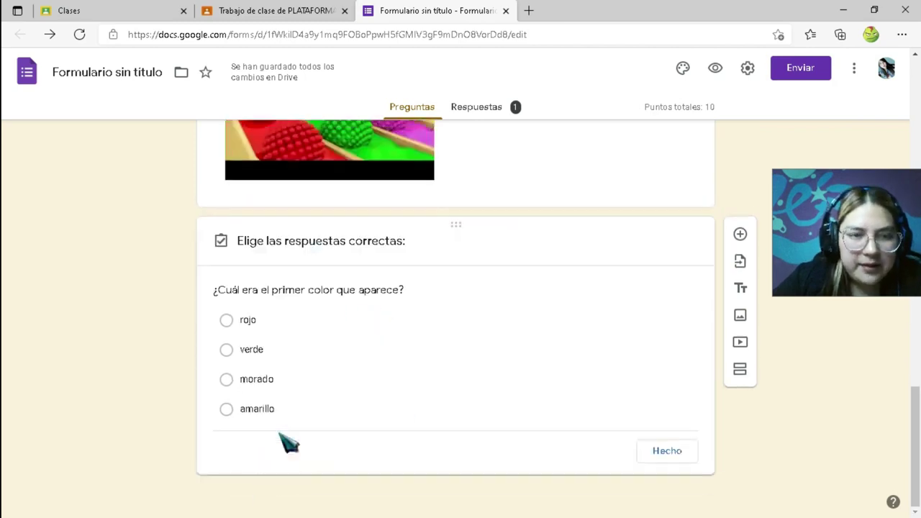
pyautogui.click(227, 316)
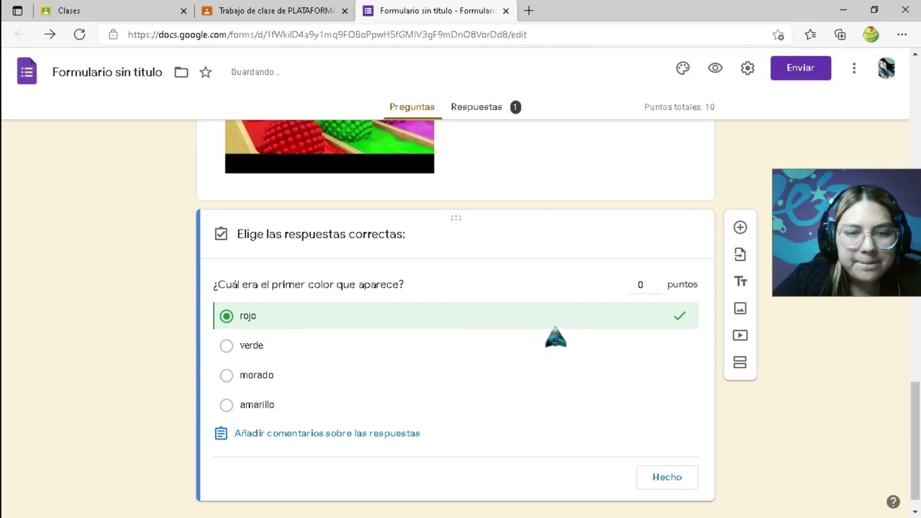
# Assign 5 points to the first color question and finish its answer key.
pyautogui.click(657, 281)
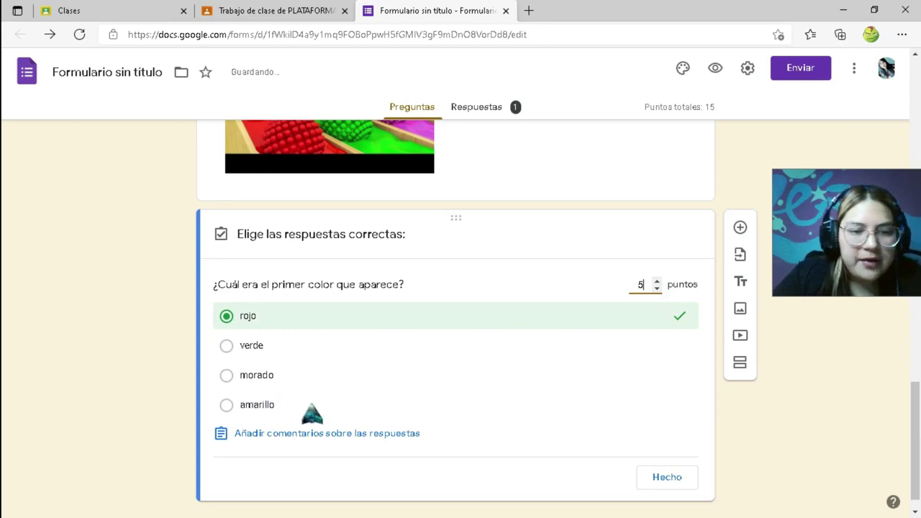
pyautogui.scroll(-1, 314, 407)
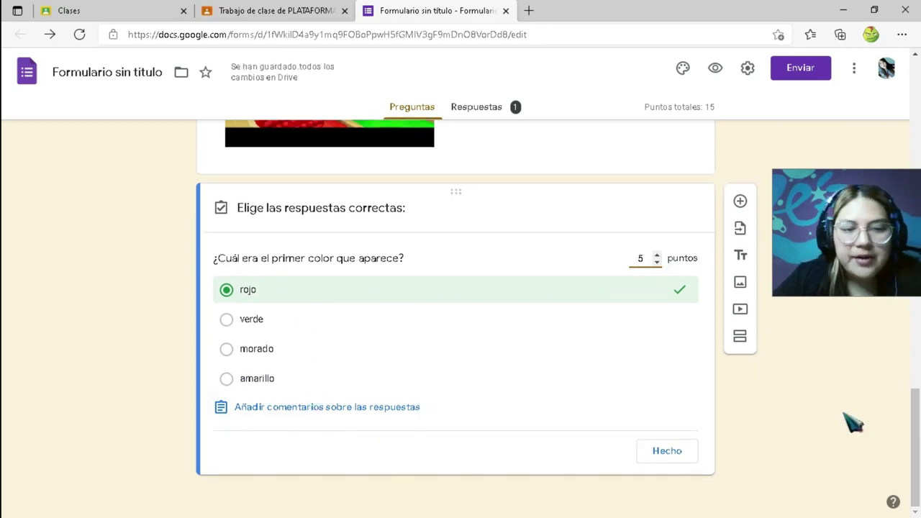
pyautogui.click(667, 453)
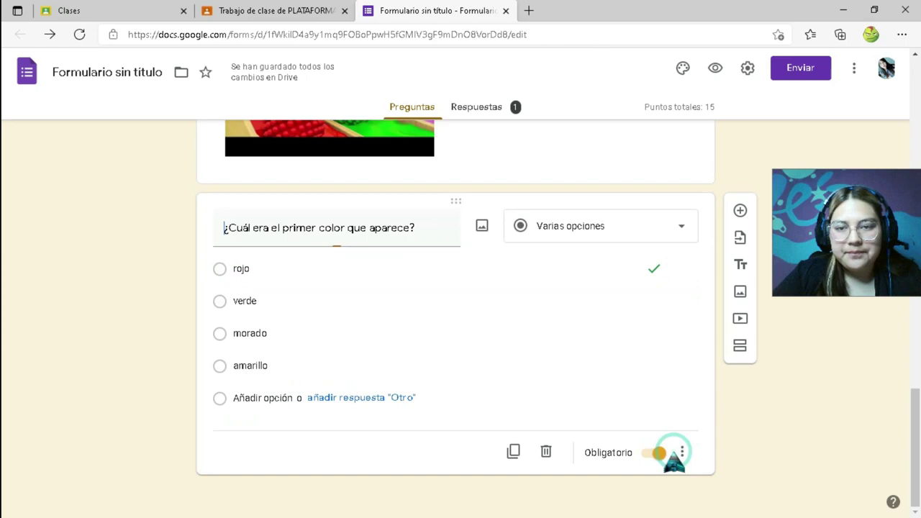
# Open the form's individual response and dismiss the tip about seeing responses to each question.
pyautogui.scroll(10, 643, 407)
pyautogui.scroll(10, 643, 407)
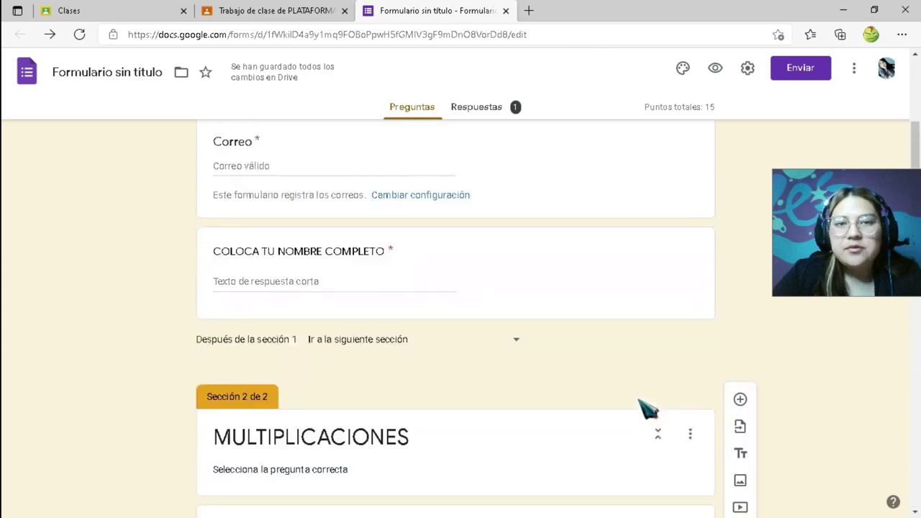
pyautogui.click(514, 109)
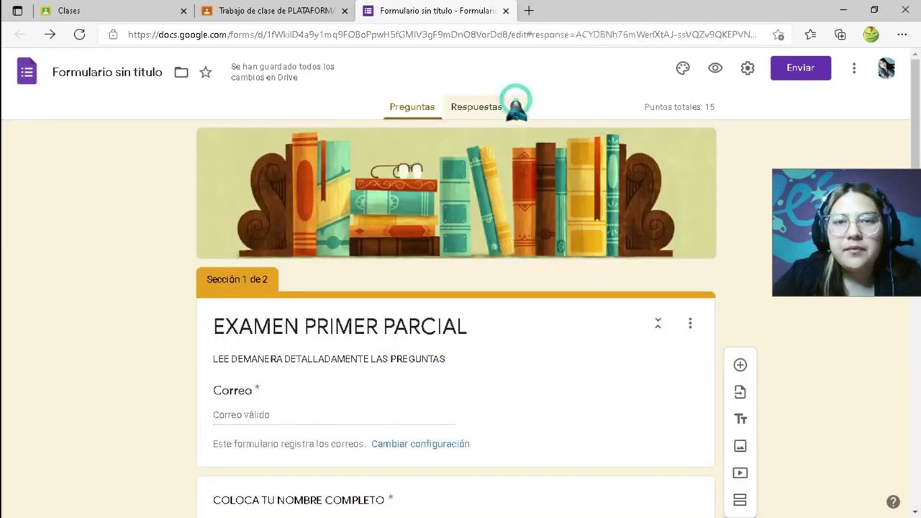
pyautogui.scroll(-10, 417, 362)
pyautogui.scroll(10, 417, 364)
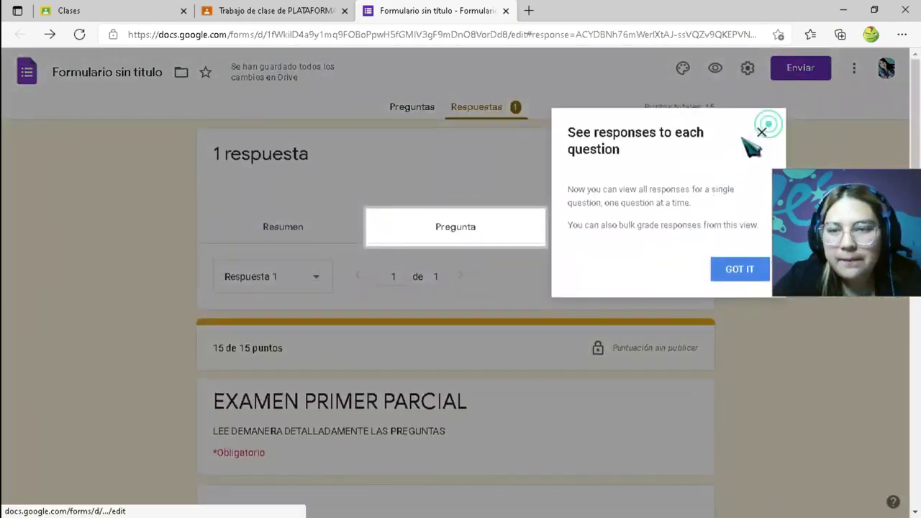
pyautogui.click(761, 132)
# Examine the graded individual response, checking the total score and the points given to each question.
pyautogui.scroll(-1, 308, 344)
pyautogui.scroll(1, 302, 333)
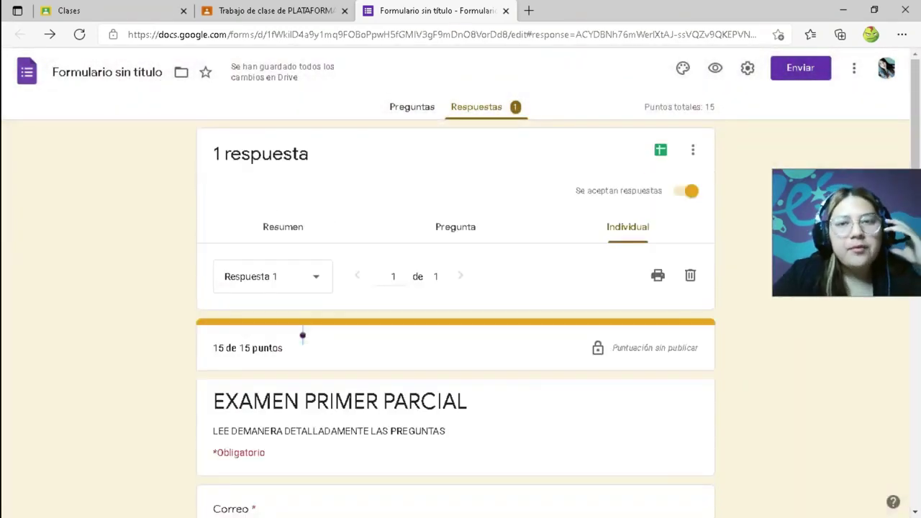
pyautogui.scroll(-2, 479, 347)
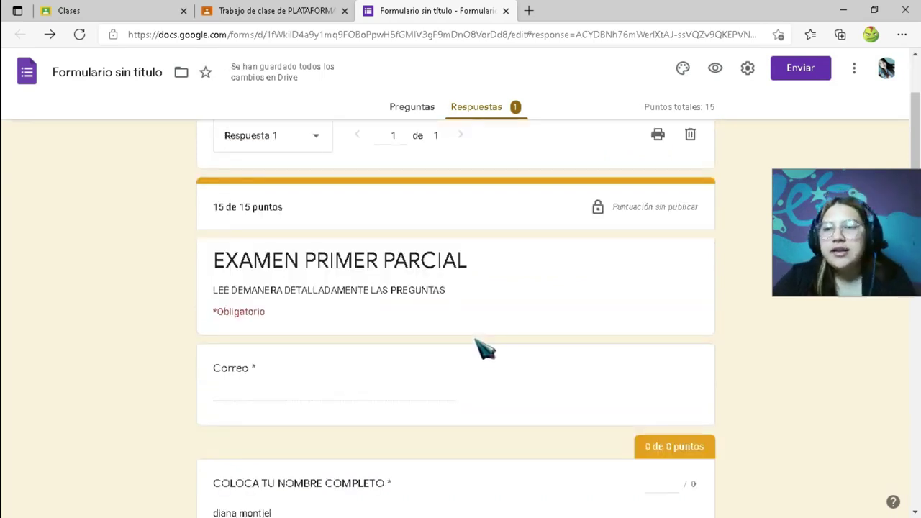
pyautogui.scroll(-7, 319, 298)
pyautogui.scroll(1, 318, 304)
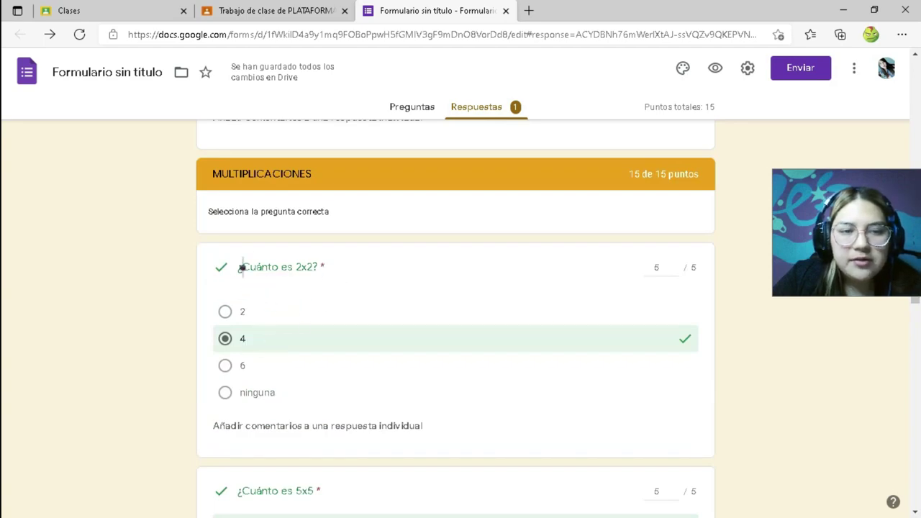
pyautogui.scroll(-3, 370, 370)
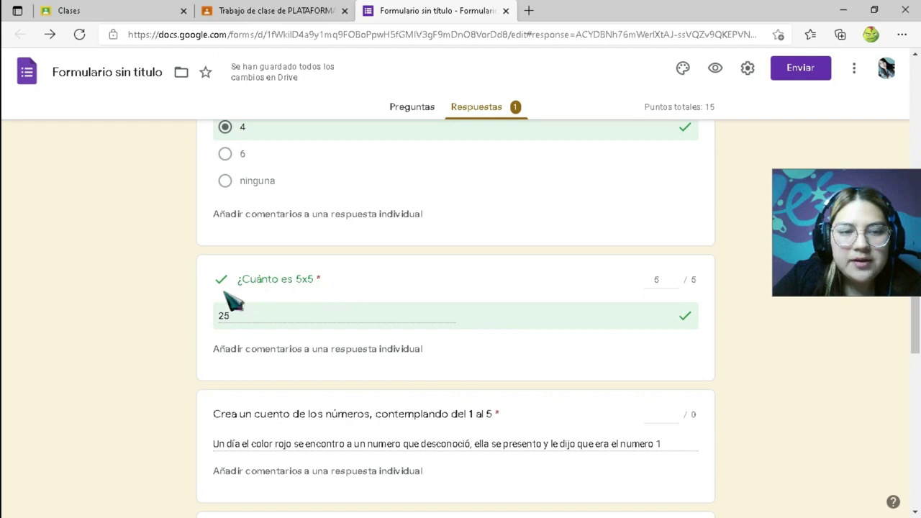
pyautogui.scroll(-2, 353, 323)
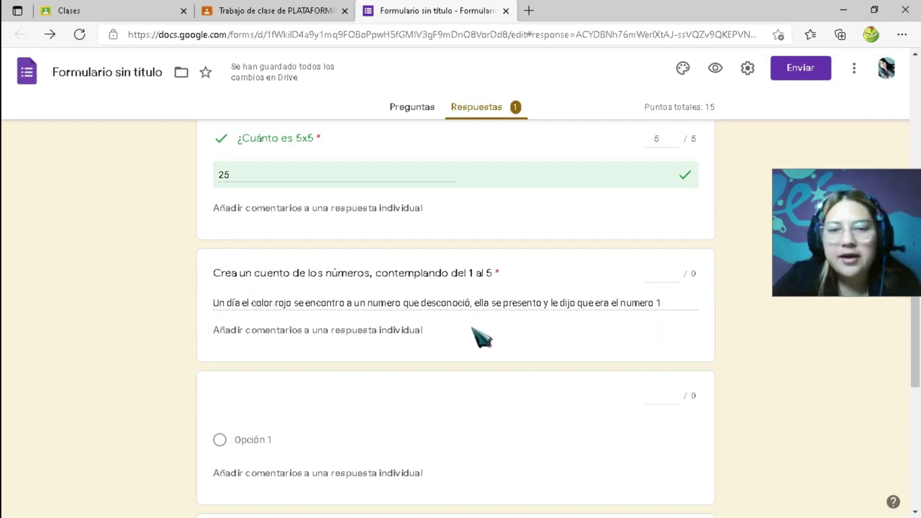
pyautogui.scroll(-1, 475, 332)
pyautogui.scroll(-3, 443, 414)
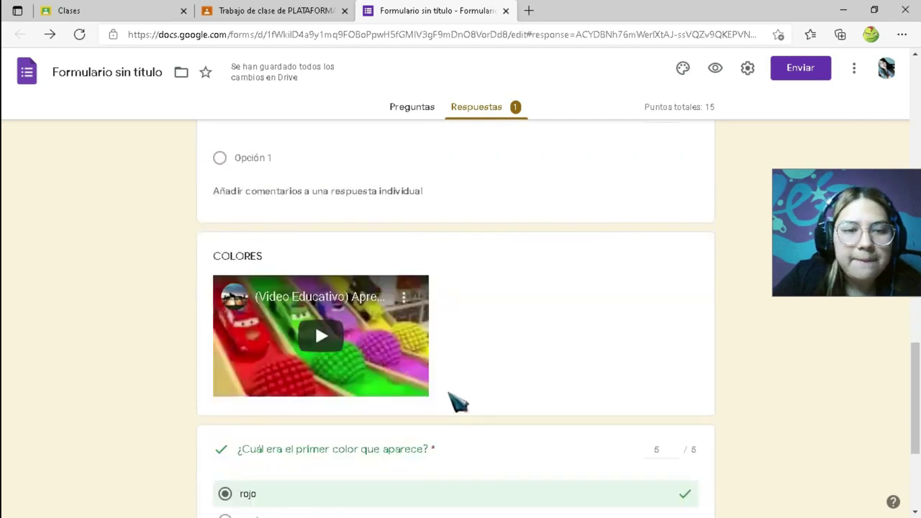
pyautogui.scroll(-2, 458, 403)
pyautogui.scroll(-1, 438, 327)
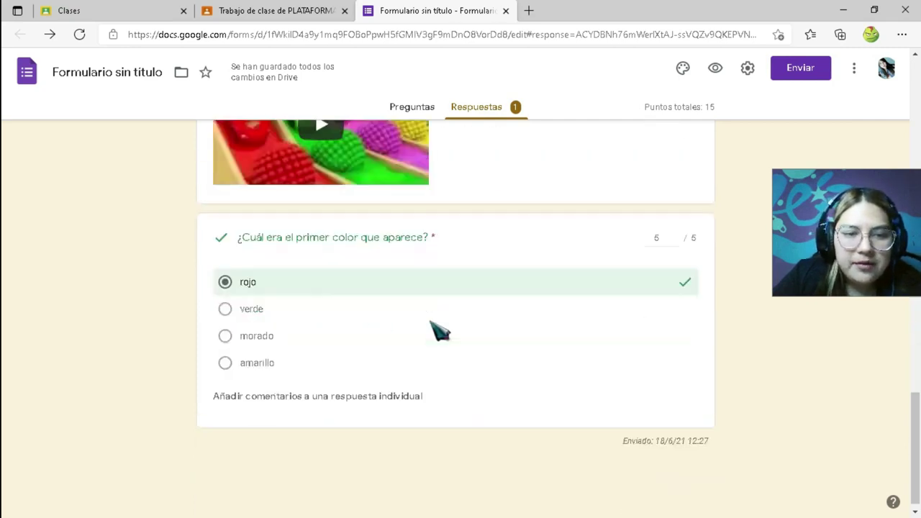
pyautogui.scroll(6, 553, 294)
pyautogui.scroll(10, 553, 294)
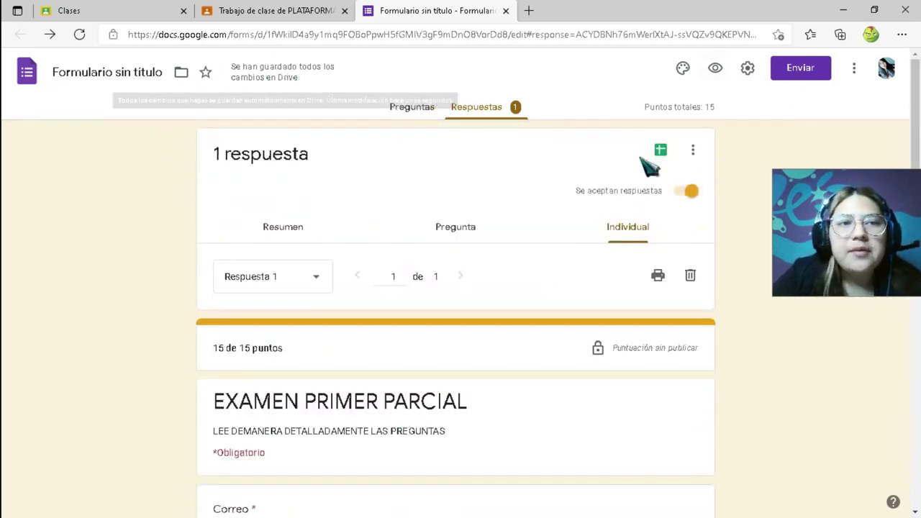
# Close the form, reopen it from the EXAMEN PRIMER PARCIAL assignment in Google Classroom, and look through its questions.
pyautogui.click(506, 11)
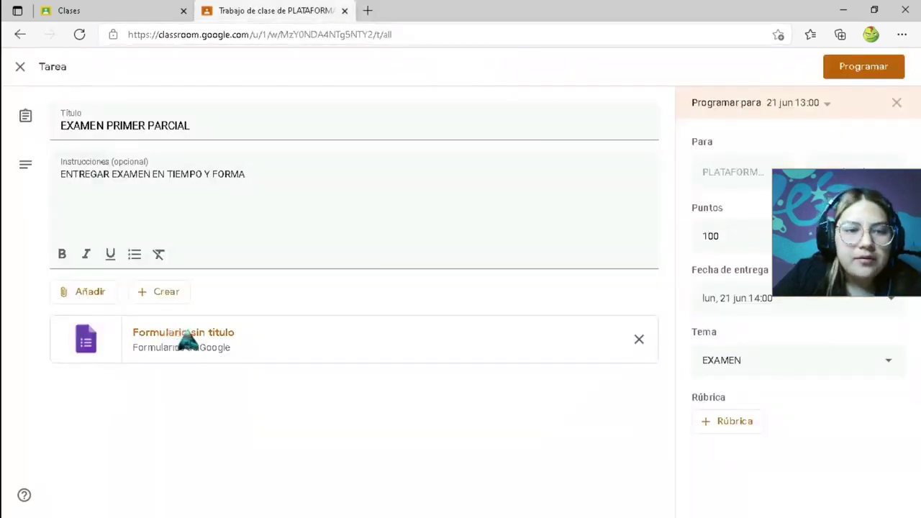
pyautogui.click(92, 338)
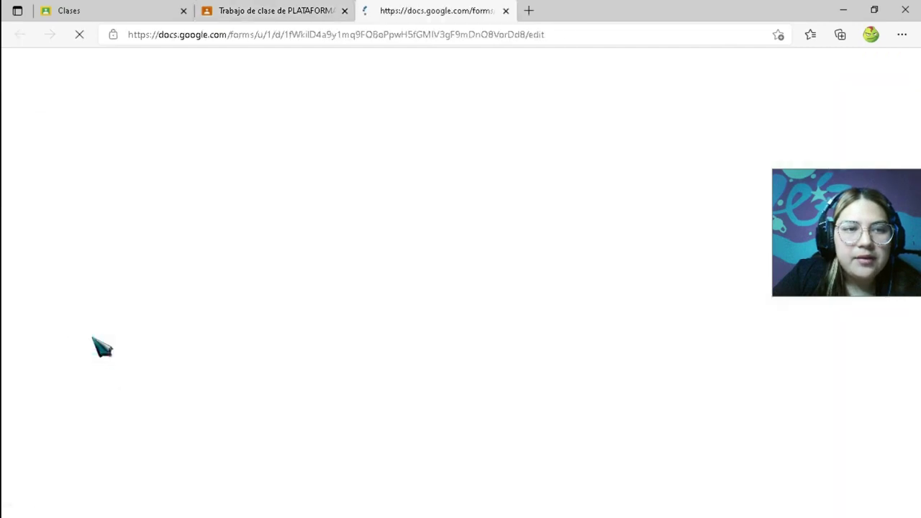
pyautogui.scroll(-2, 400, 389)
pyautogui.scroll(-10, 401, 390)
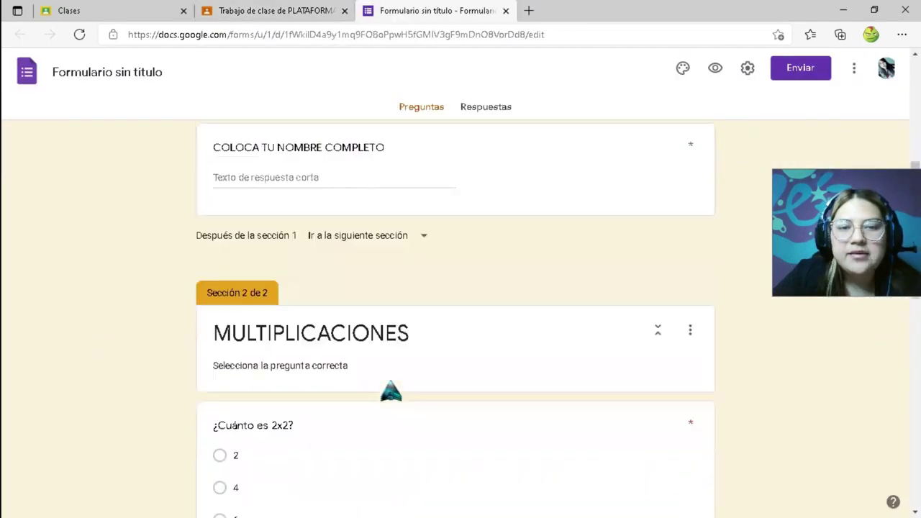
pyautogui.scroll(-2, 390, 390)
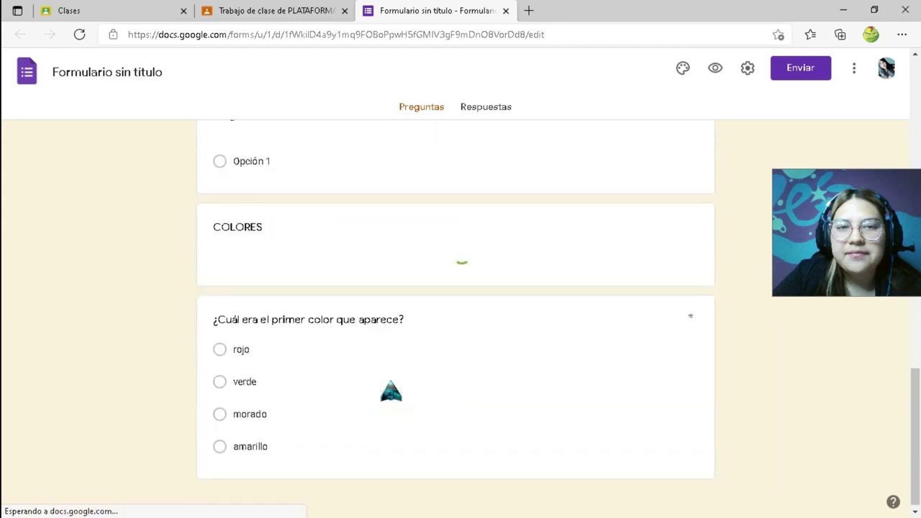
# Look over the form's final color question, close the form, and leave the EXAMEN PRIMER PARCIAL assignment.
pyautogui.scroll(-3, 401, 386)
pyautogui.scroll(-3, 401, 389)
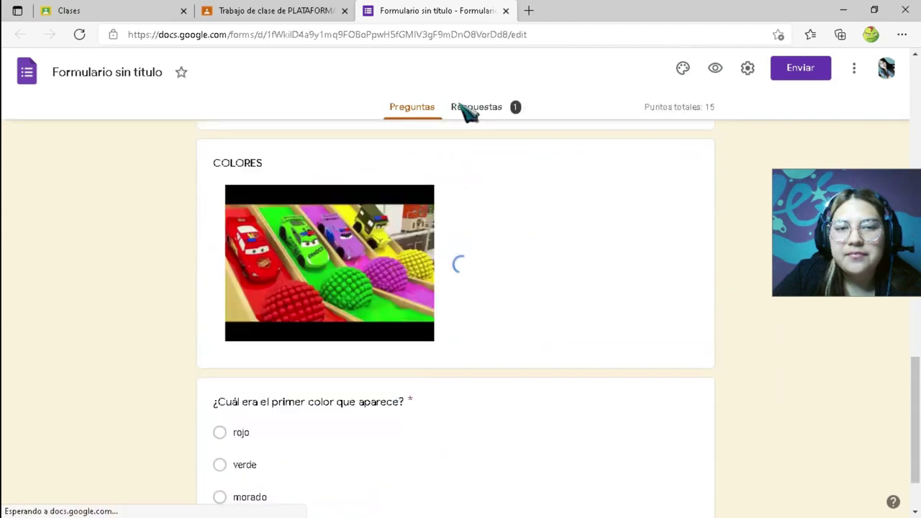
pyautogui.click(506, 10)
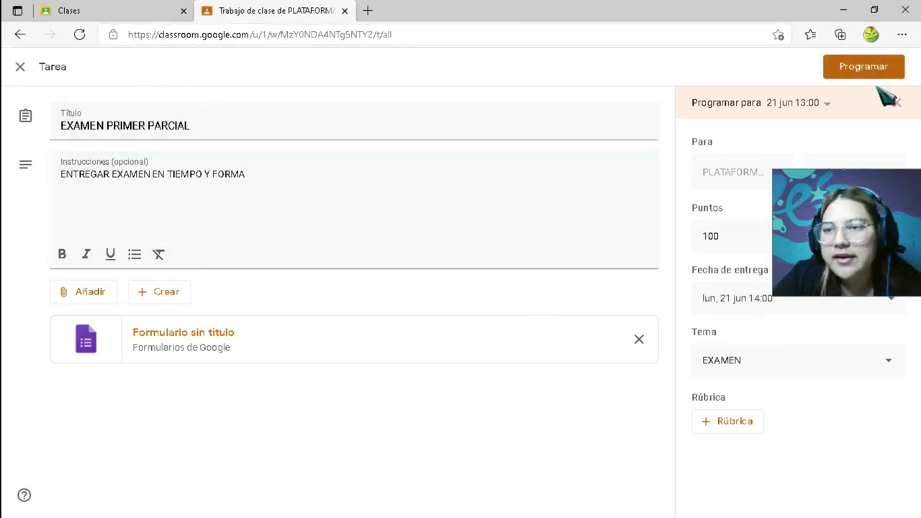
pyautogui.click(23, 67)
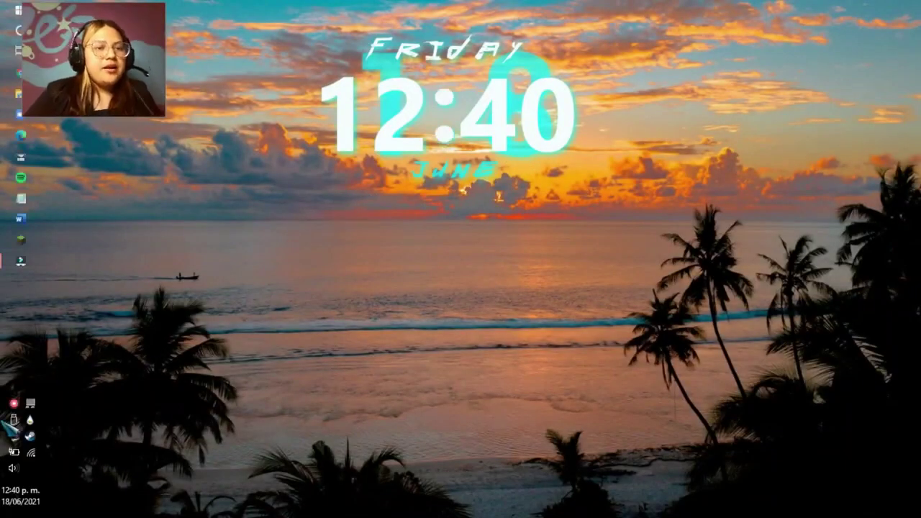
# Find XAMPP Control Panel among the installed Windows applications and run it as administrator.
pyautogui.press('super')
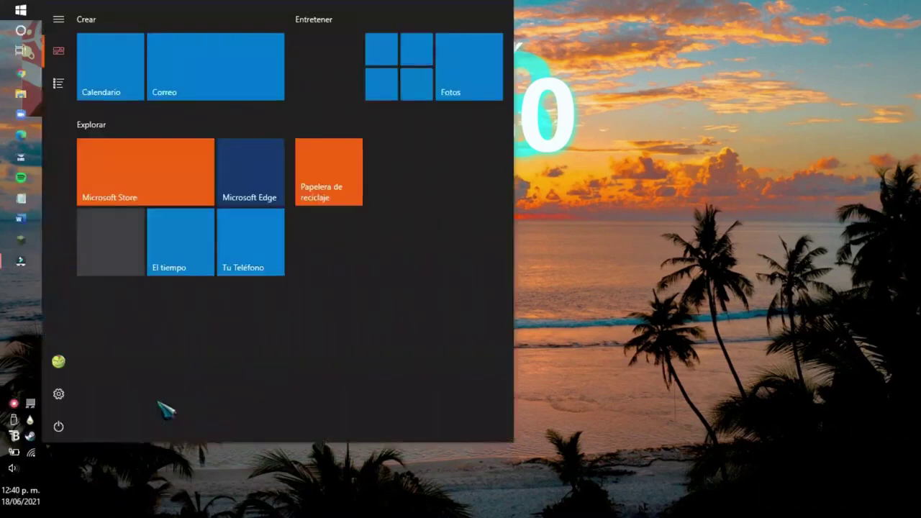
pyautogui.write('x')
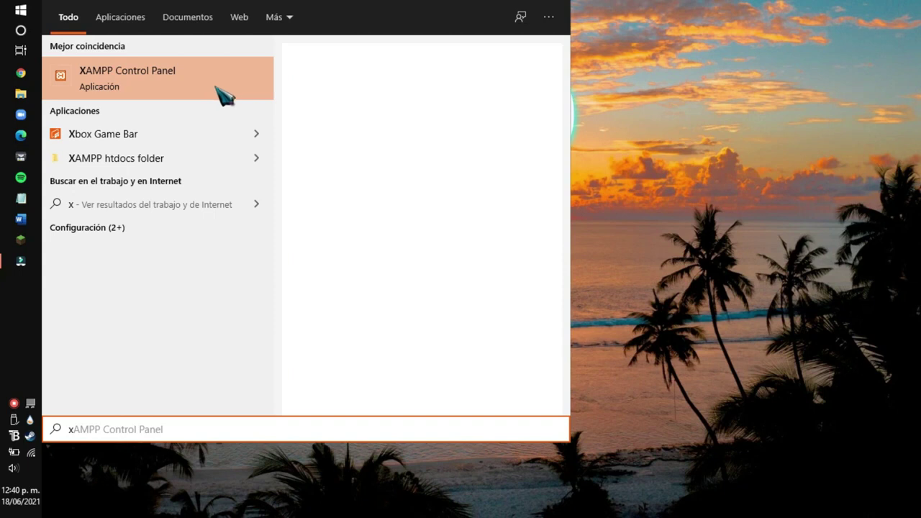
pyautogui.click(362, 209)
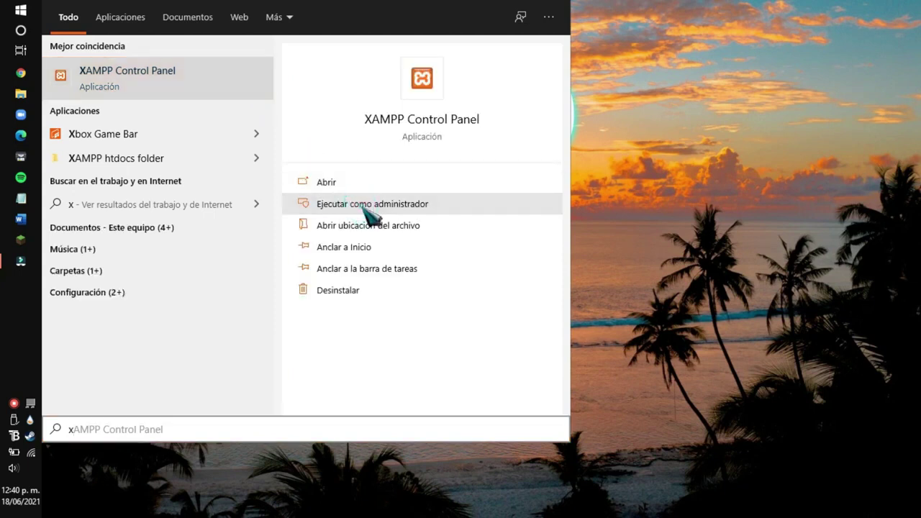
pyautogui.click(517, 210)
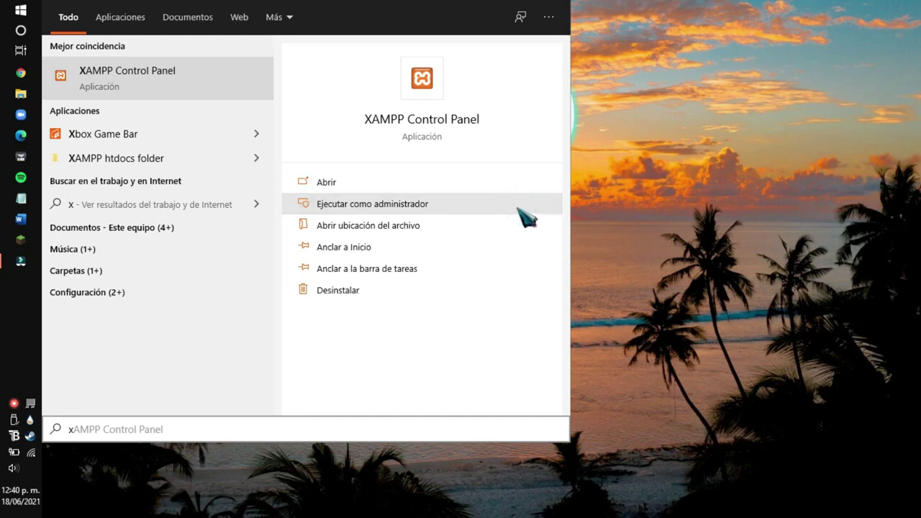
pyautogui.click(527, 210)
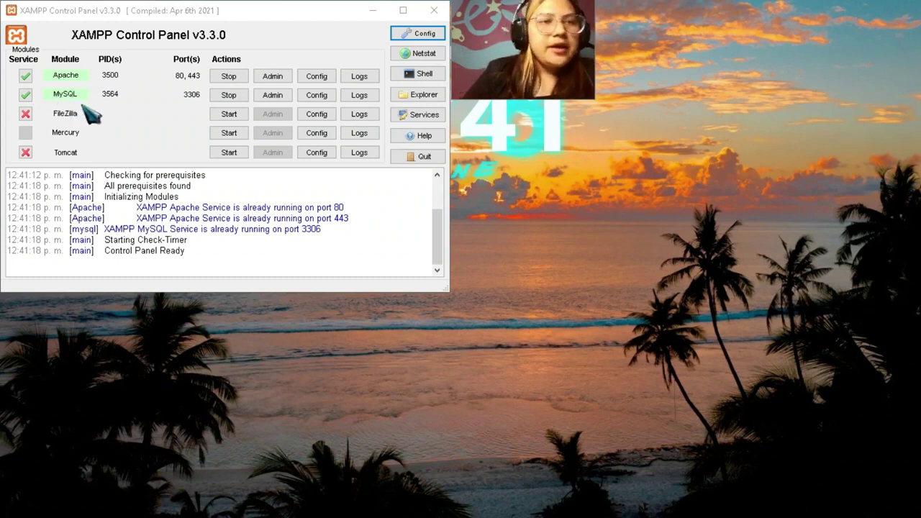
# Restart the Apache and MySQL modules by stopping both services and starting them again.
pyautogui.click(229, 77)
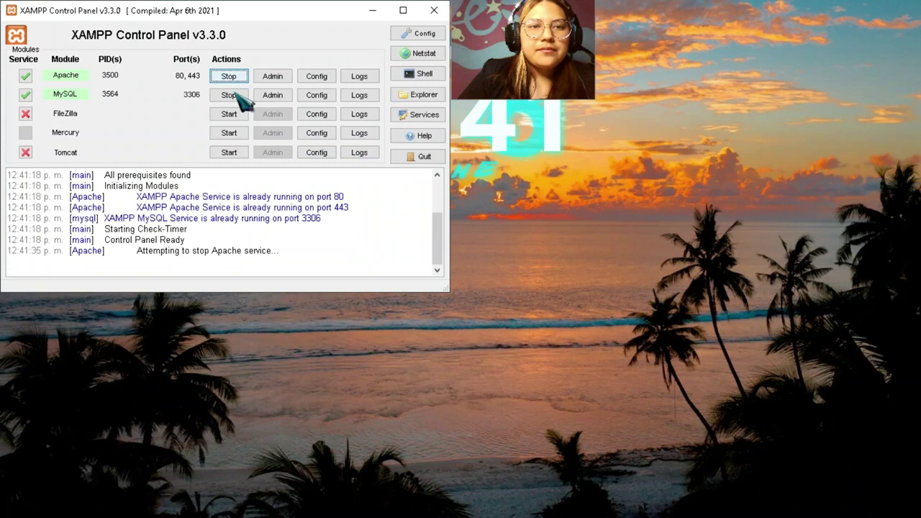
pyautogui.click(239, 101)
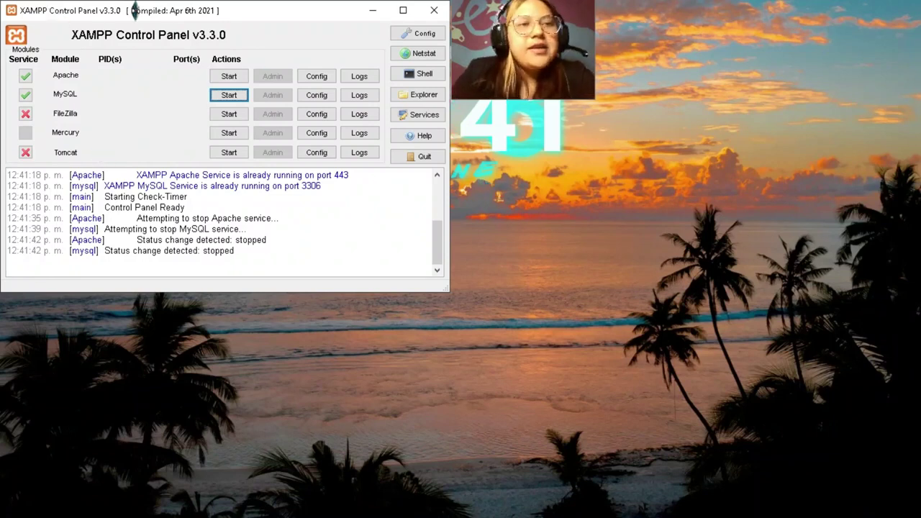
pyautogui.click(230, 77)
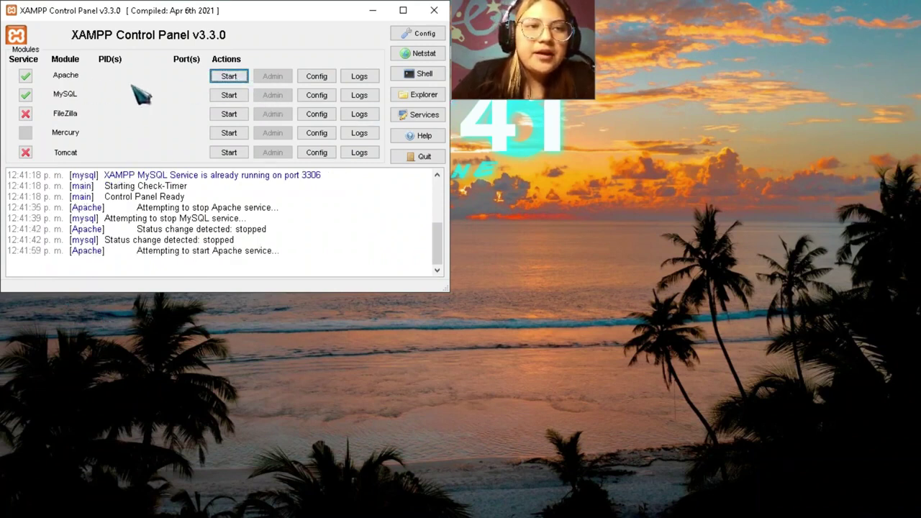
pyautogui.click(244, 106)
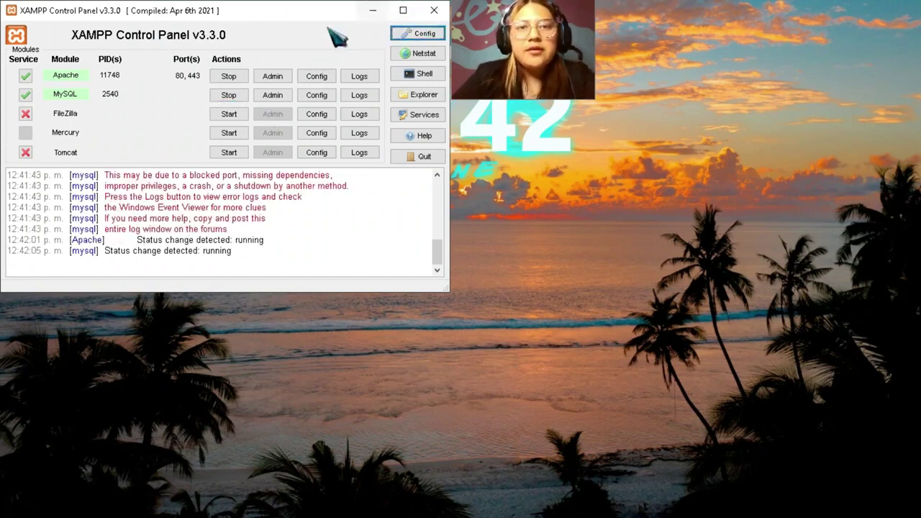
# Minimize the XAMPP Control Panel window, leaving Apache and MySQL running.
pyautogui.click(403, 11)
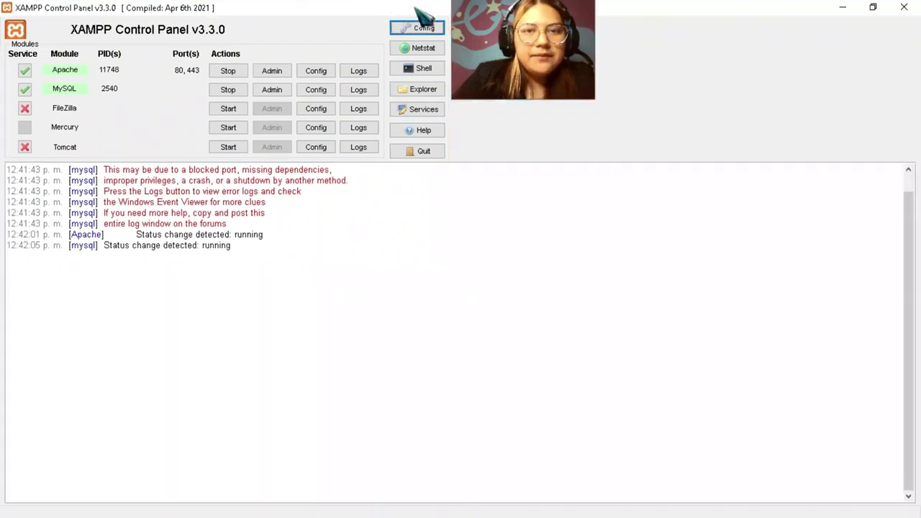
pyautogui.click(873, 7)
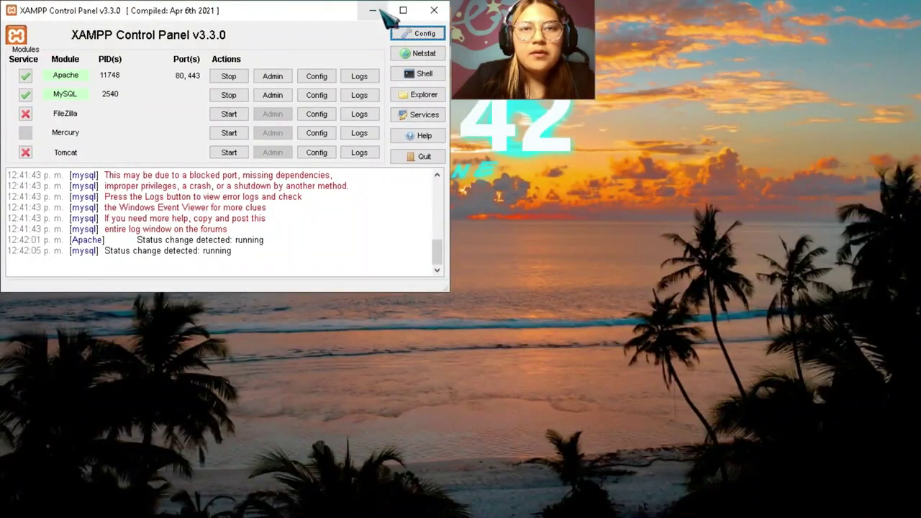
pyautogui.click(371, 11)
# Switch to Microsoft Edge and try to load the Moodle site through its custom domain with the /moodle path.
pyautogui.moveTo(10, 171)
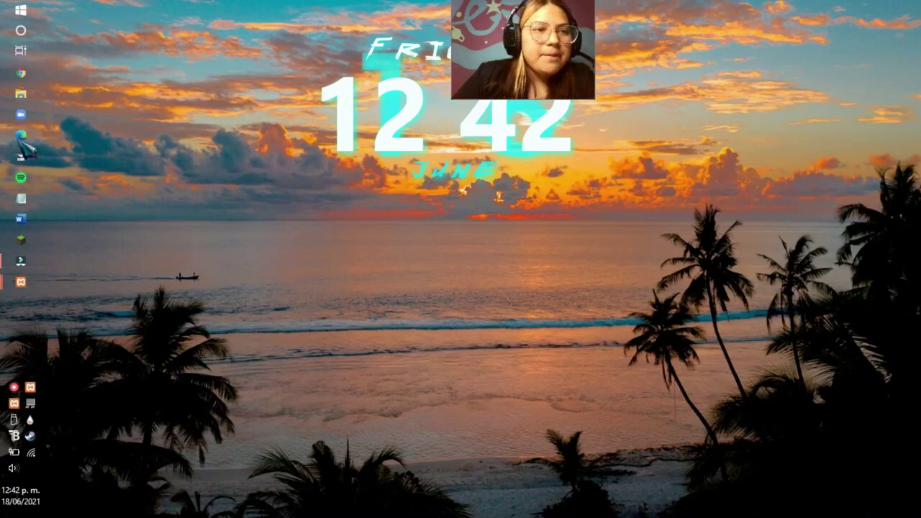
pyautogui.click(20, 135)
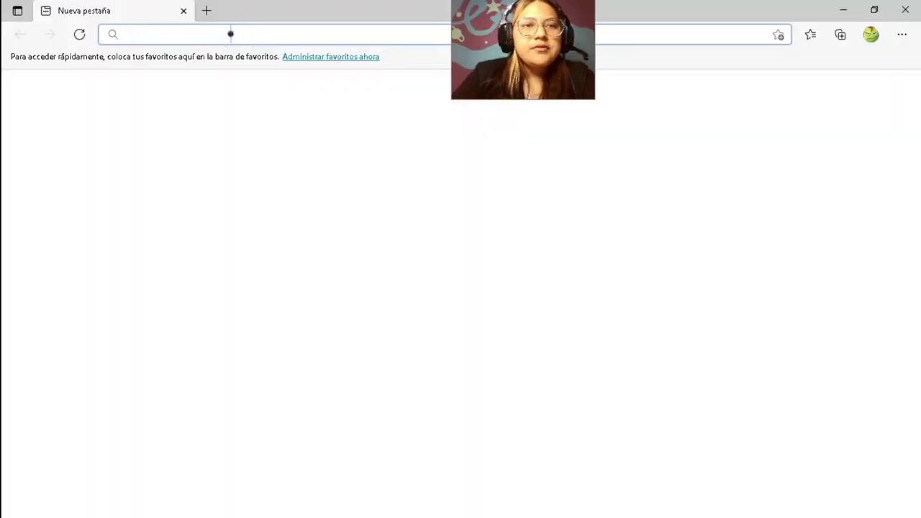
pyautogui.click(229, 33)
pyautogui.write('dianamontiel.com/moodle')
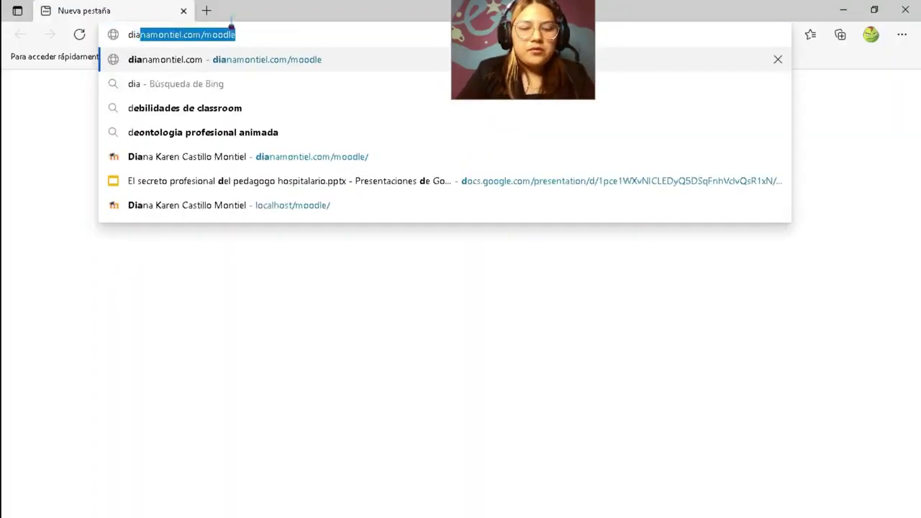
pyautogui.press('Return')
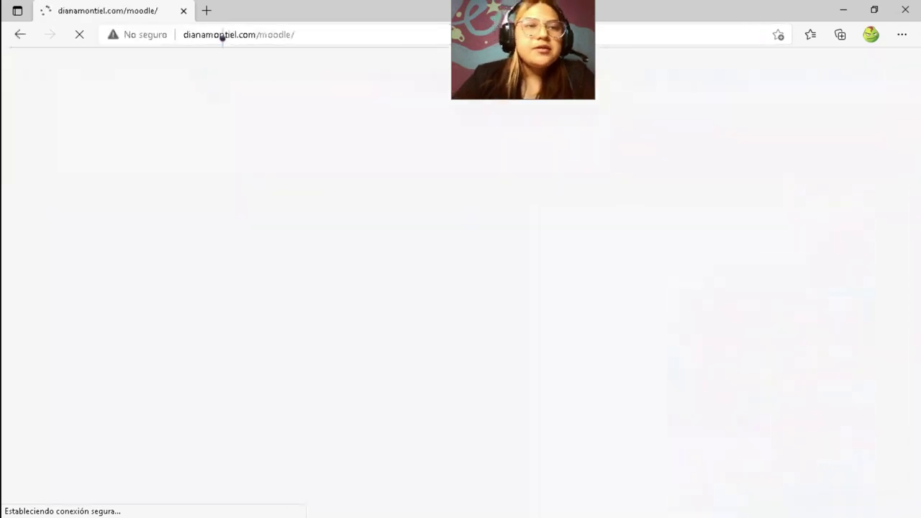
# Open the local Moodle site at localhost/moodle.
pyautogui.click(306, 36)
pyautogui.write('diana')
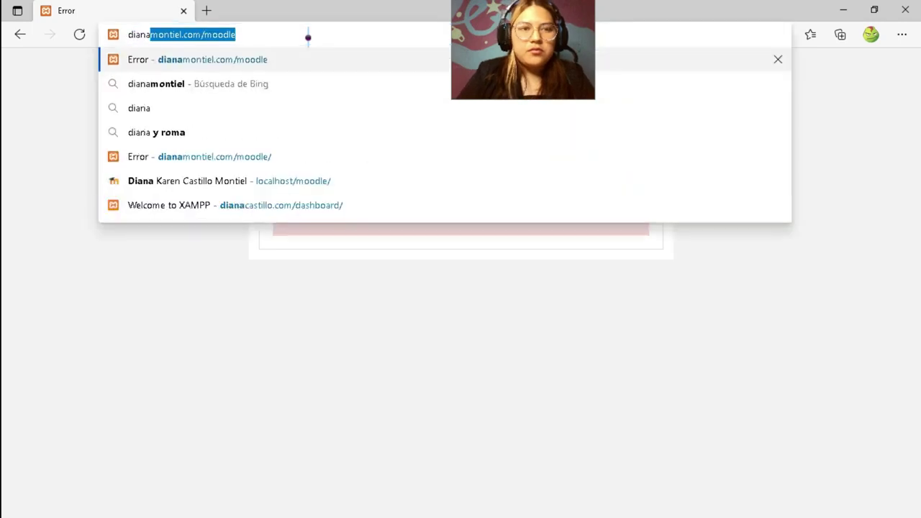
pyautogui.press('Return')
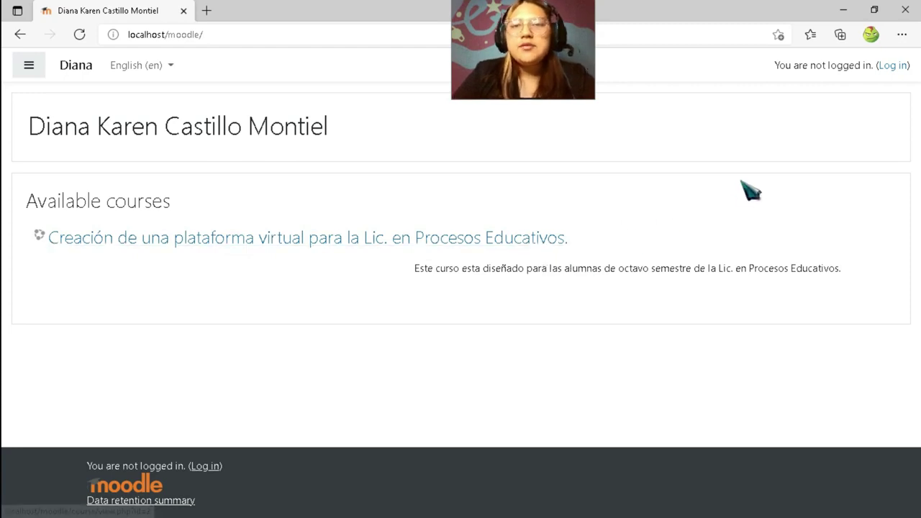
# Log in to Moodle with the prefilled admin credentials and change the interface language to Español (México) (es_mx).
pyautogui.click(893, 66)
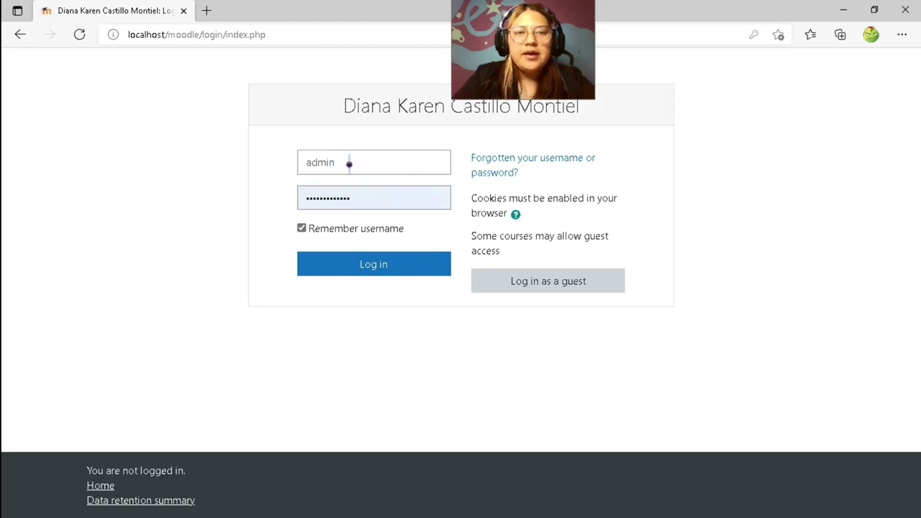
pyautogui.click(360, 267)
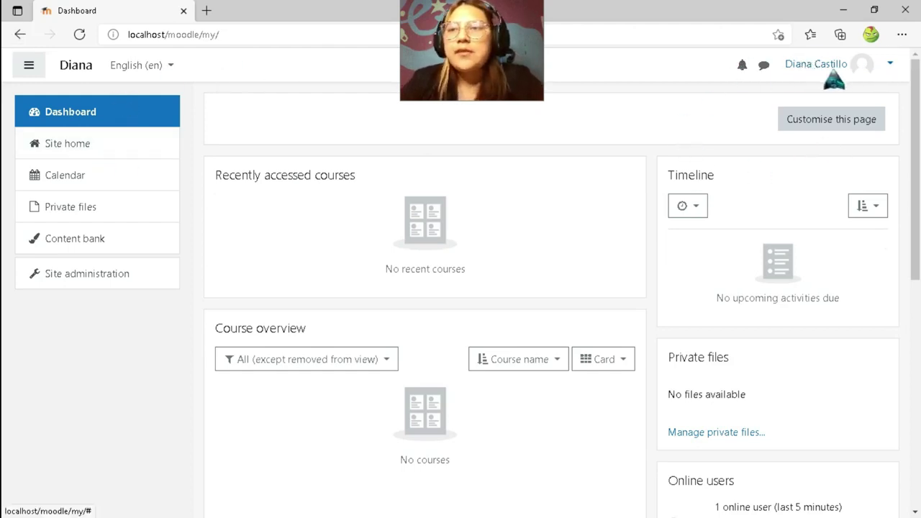
pyautogui.click(171, 66)
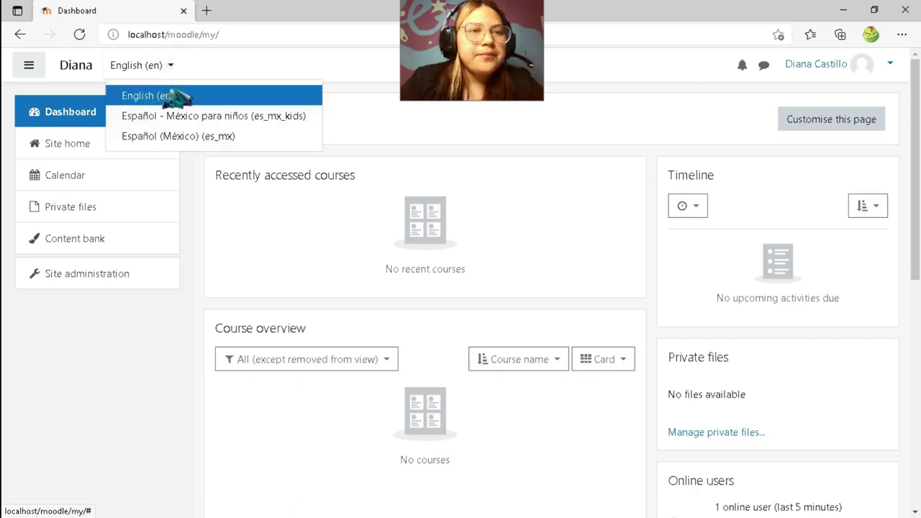
pyautogui.click(180, 138)
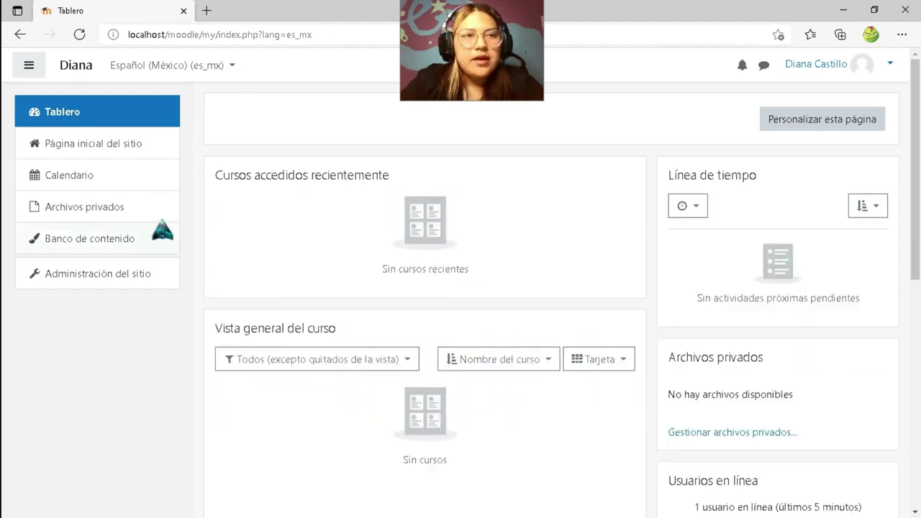
# From the site home, open the course Creación de una plataforma virtual para la Lic. en Procesos Educativos and look through its units.
pyautogui.click(64, 149)
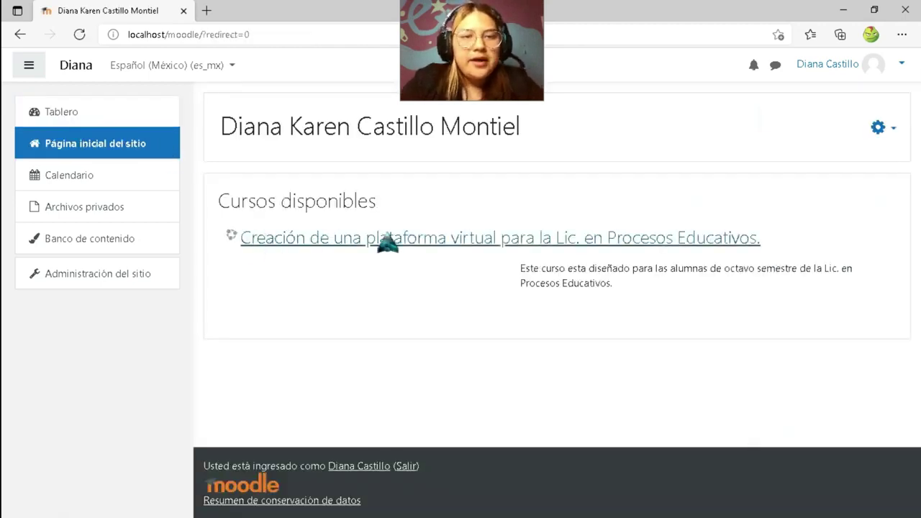
pyautogui.click(374, 237)
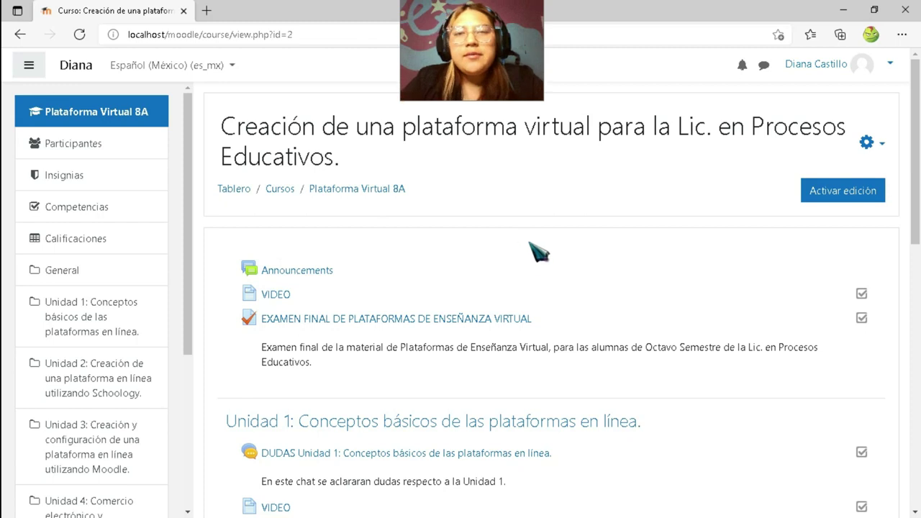
pyautogui.scroll(-5, 526, 264)
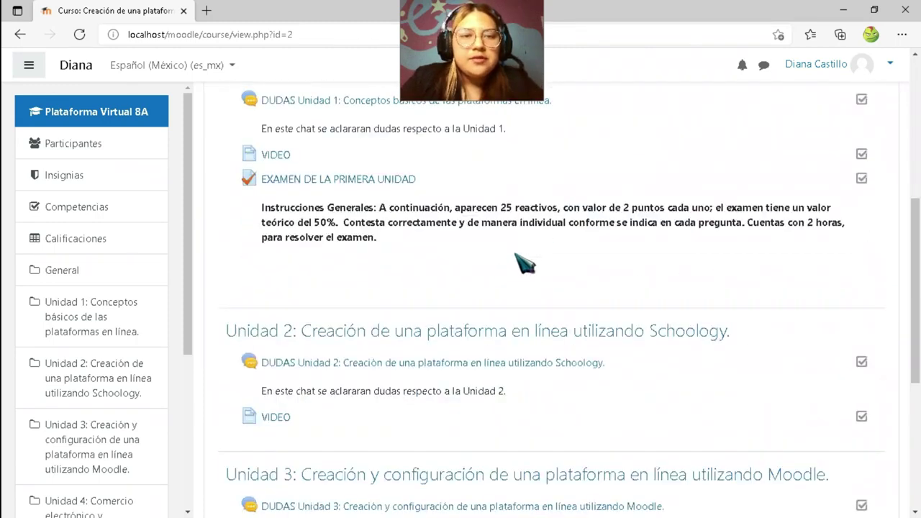
pyautogui.scroll(-1, 524, 264)
pyautogui.scroll(-2, 524, 264)
pyautogui.scroll(5, 523, 264)
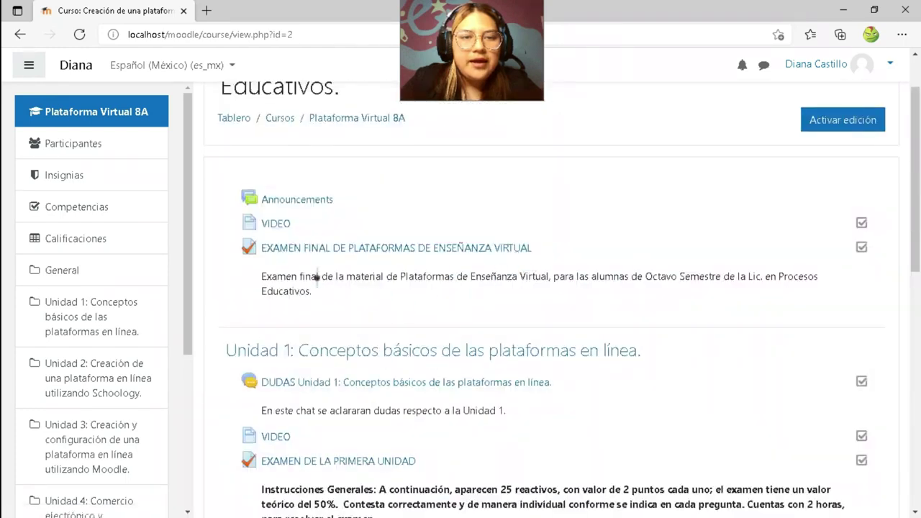
pyautogui.scroll(-4, 337, 256)
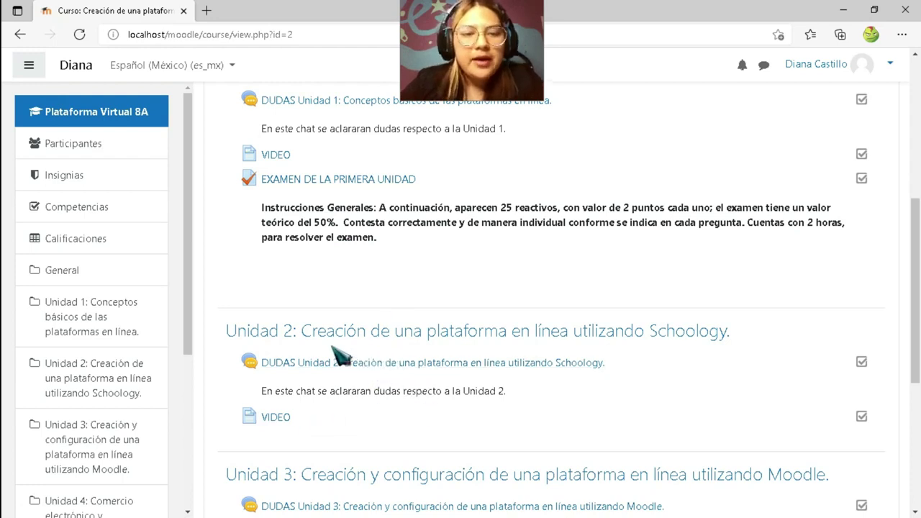
pyautogui.scroll(5, 381, 360)
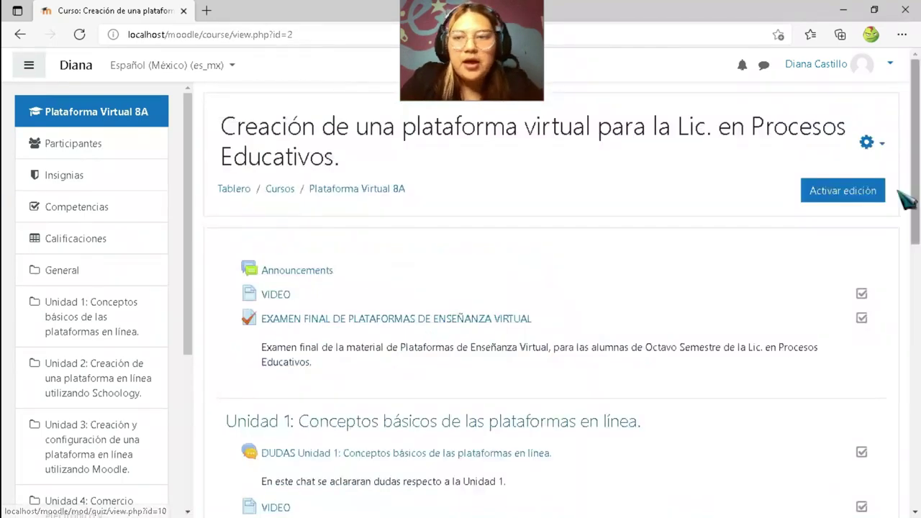
# Turn on editing for the course and look over the editing and add-activity options in its general section and units.
pyautogui.click(855, 204)
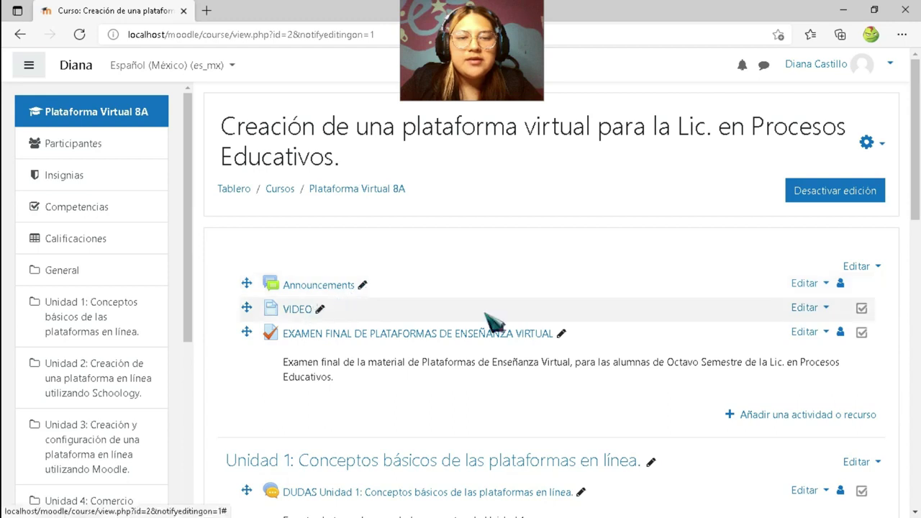
pyautogui.scroll(-1, 802, 364)
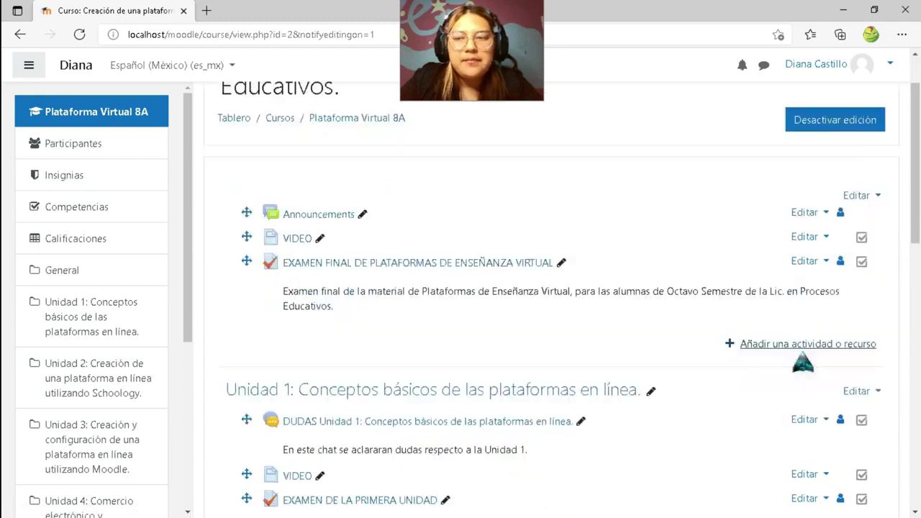
pyautogui.scroll(-6, 803, 363)
pyautogui.scroll(2, 657, 304)
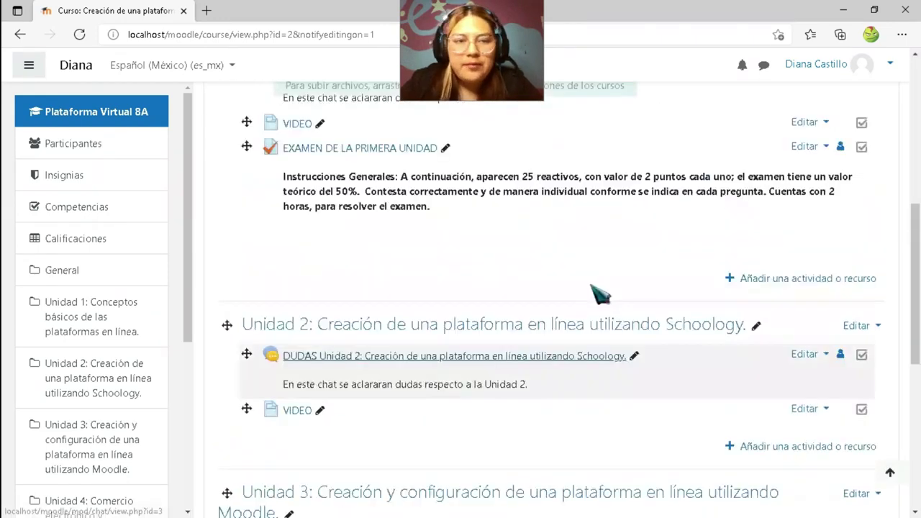
pyautogui.scroll(-1, 309, 410)
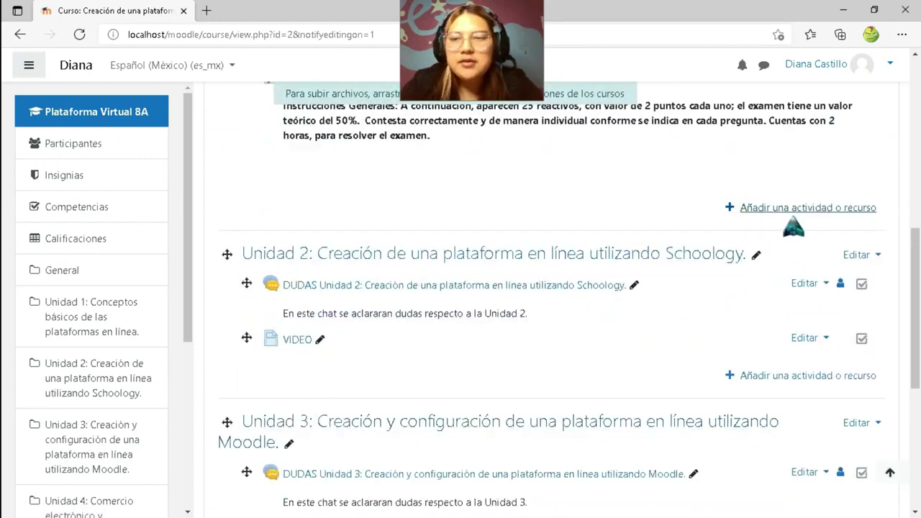
pyautogui.scroll(-2, 792, 227)
pyautogui.scroll(5, 769, 312)
pyautogui.scroll(4, 780, 295)
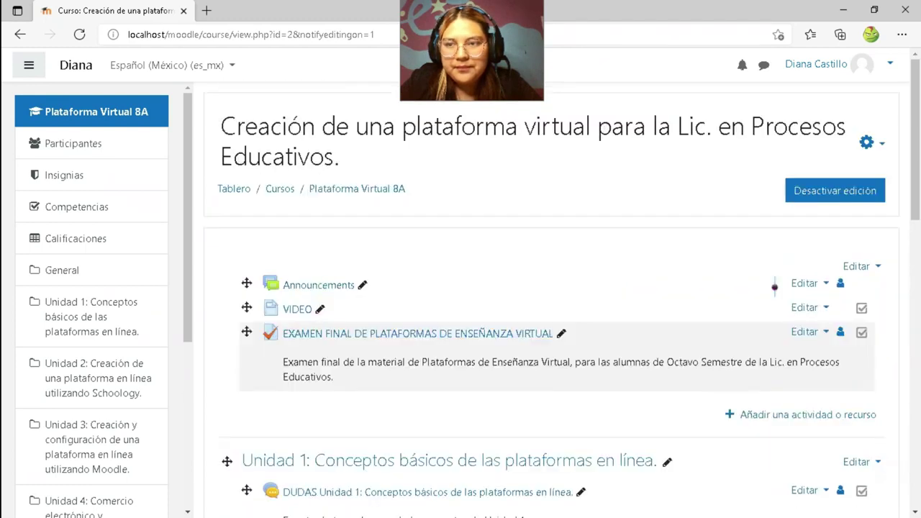
# Add an Examen activity to Unidad 2: Creación de una plataforma en línea utilizando Schoology.
pyautogui.scroll(-4, 781, 295)
pyautogui.scroll(-4, 780, 295)
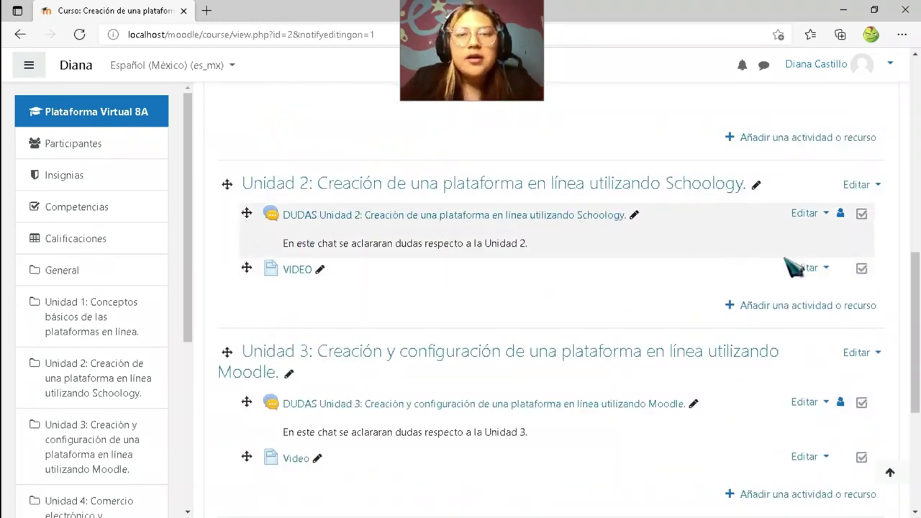
pyautogui.click(771, 309)
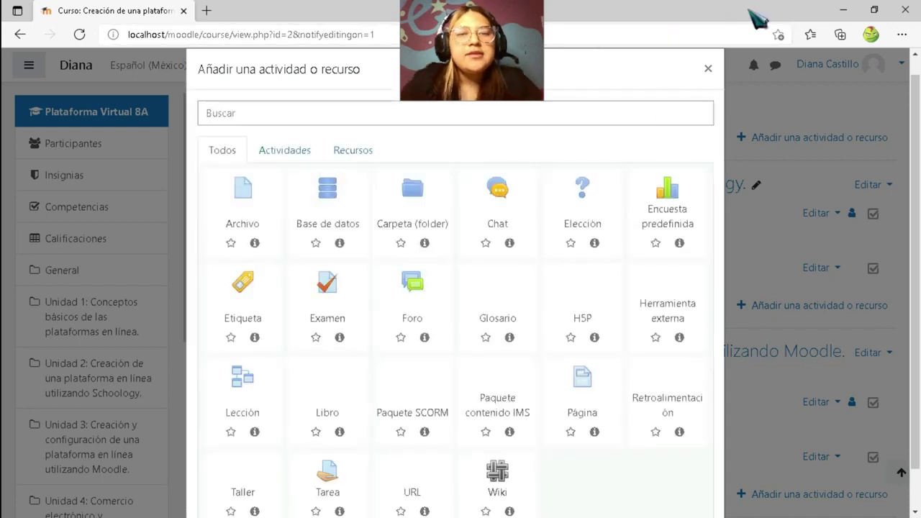
pyautogui.scroll(-1, 617, 267)
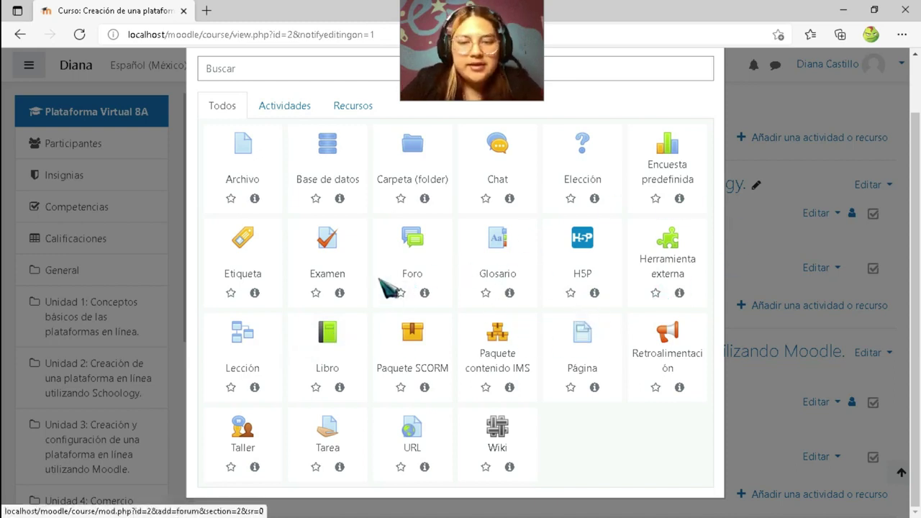
pyautogui.click(327, 248)
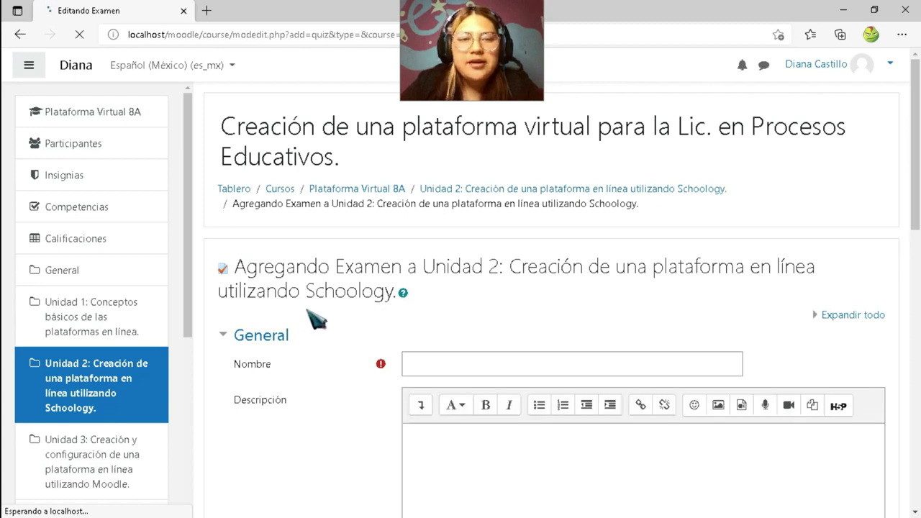
# Name the new exam EXAMEN SEGUNDA UNIDAD.
pyautogui.scroll(-2, 309, 324)
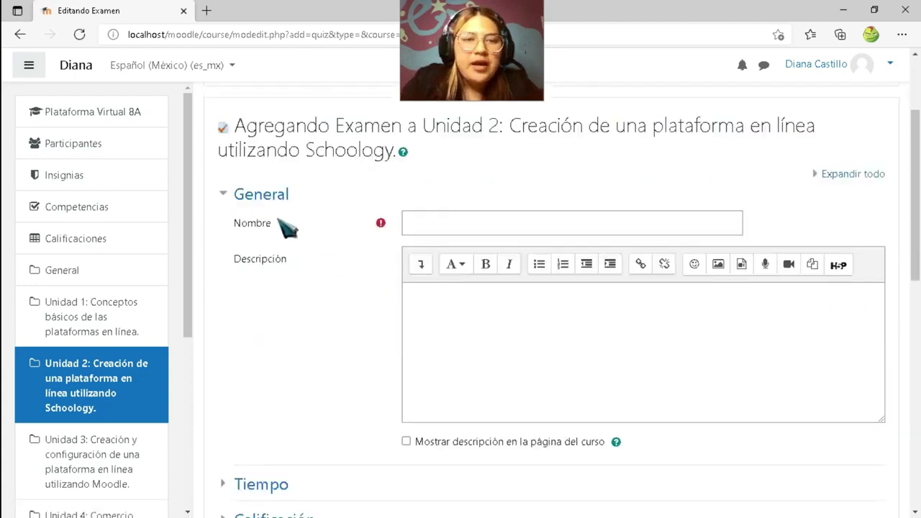
pyautogui.click(474, 224)
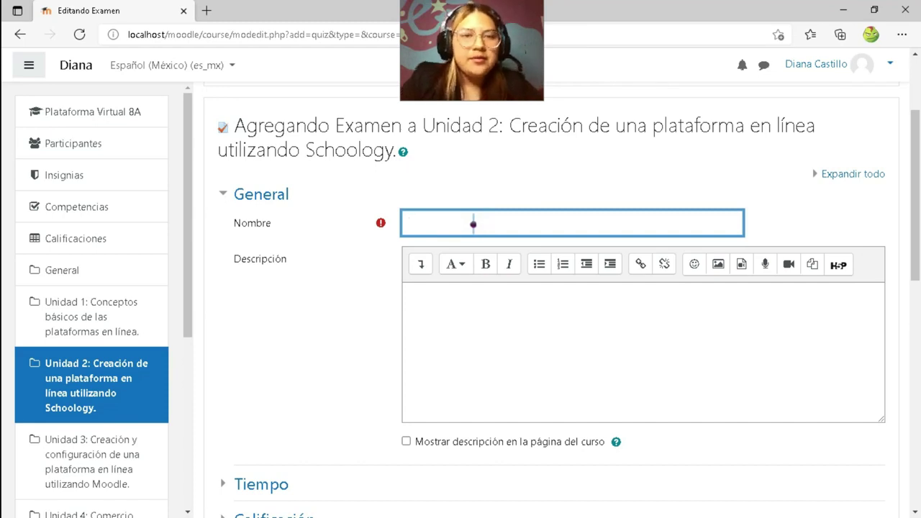
pyautogui.write('e')
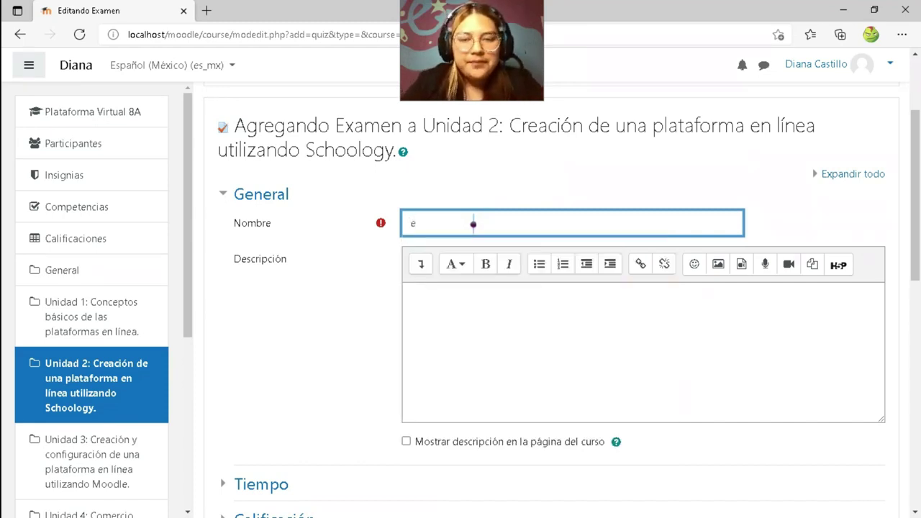
pyautogui.write('E')
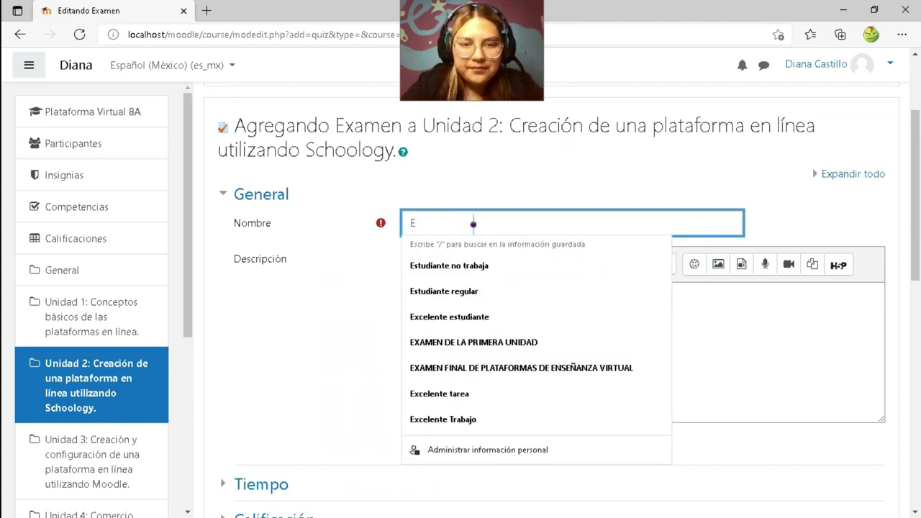
pyautogui.write('X')
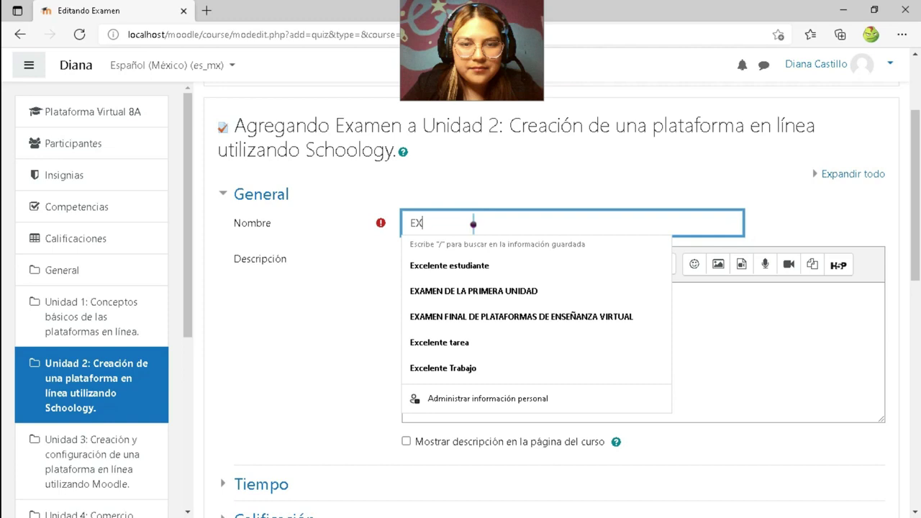
pyautogui.write('AMEN SEGUNDA UNIDAD')
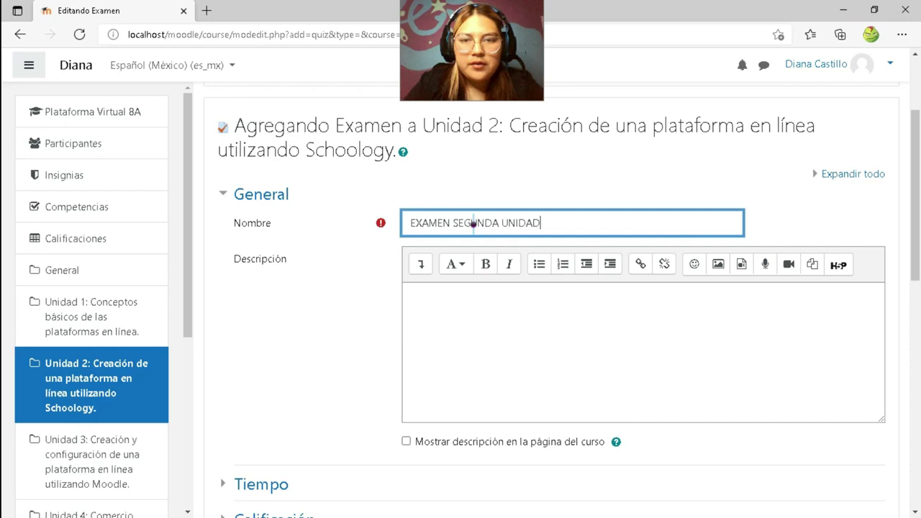
# Enter the exam description "Responde las preguntas" and enable showing the description on the course page.
pyautogui.click(577, 325)
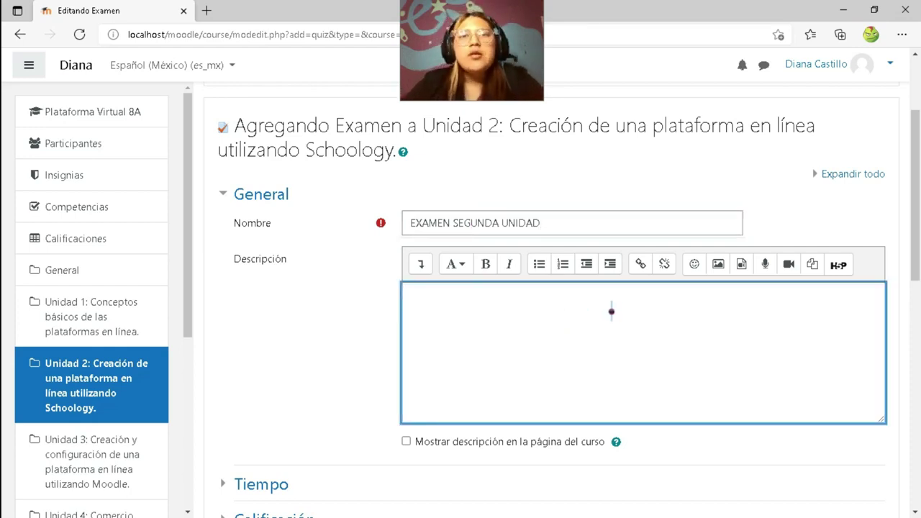
pyautogui.click(464, 264)
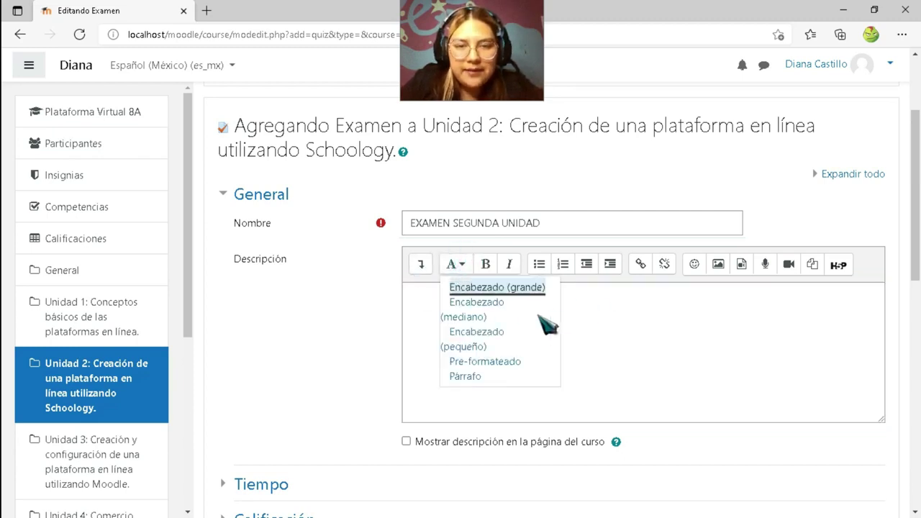
pyautogui.click(644, 303)
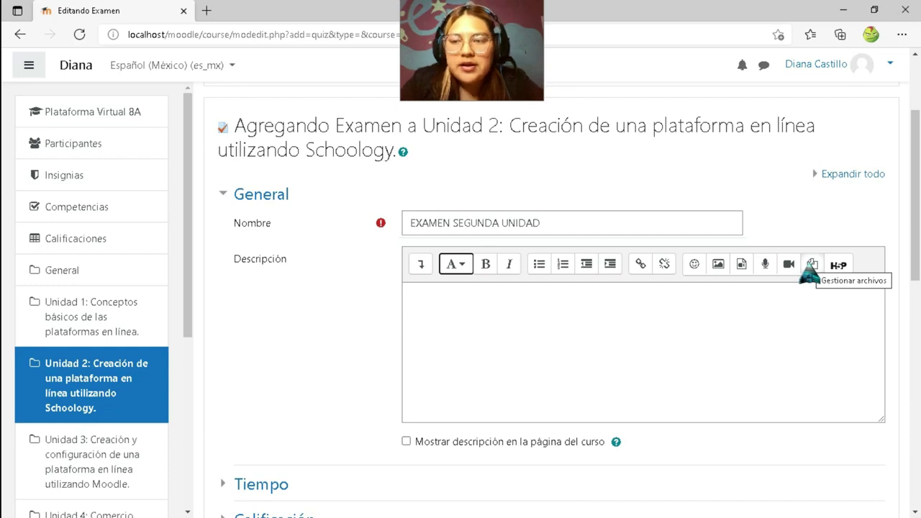
pyautogui.click(490, 296)
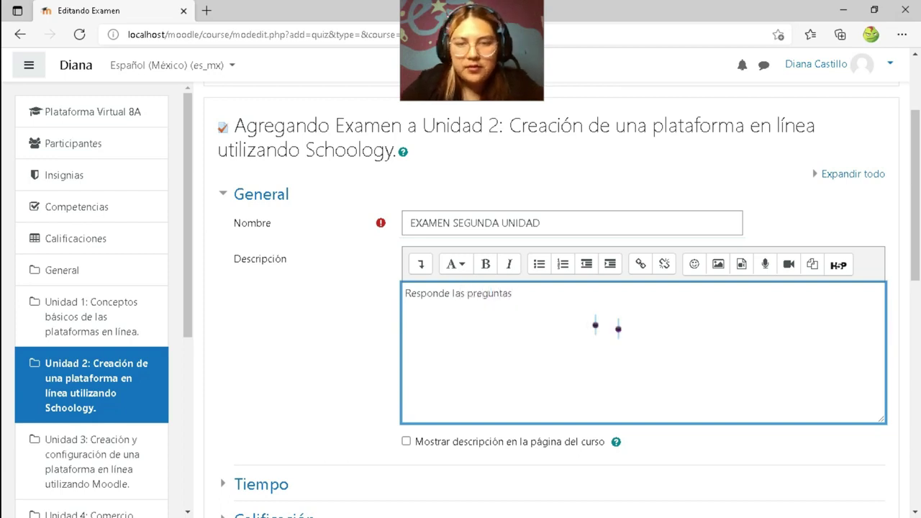
pyautogui.scroll(-4, 596, 325)
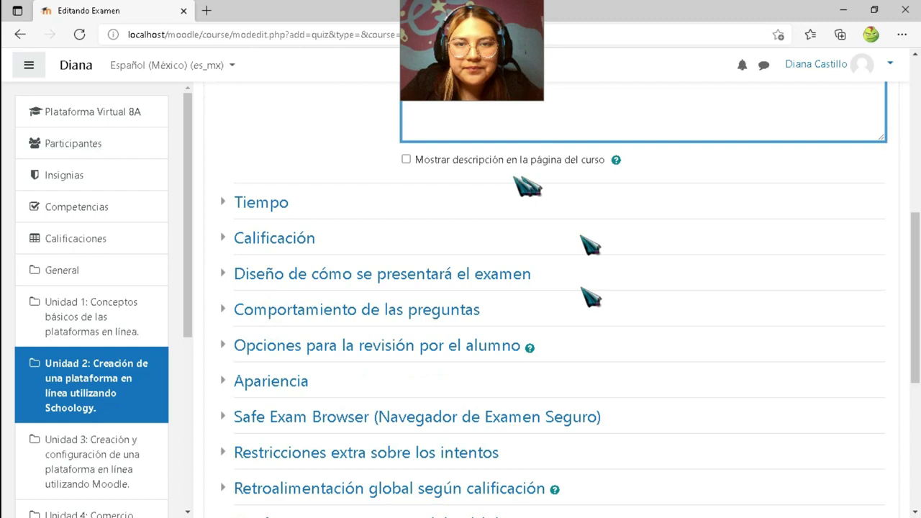
pyautogui.scroll(2, 504, 302)
pyautogui.click(405, 300)
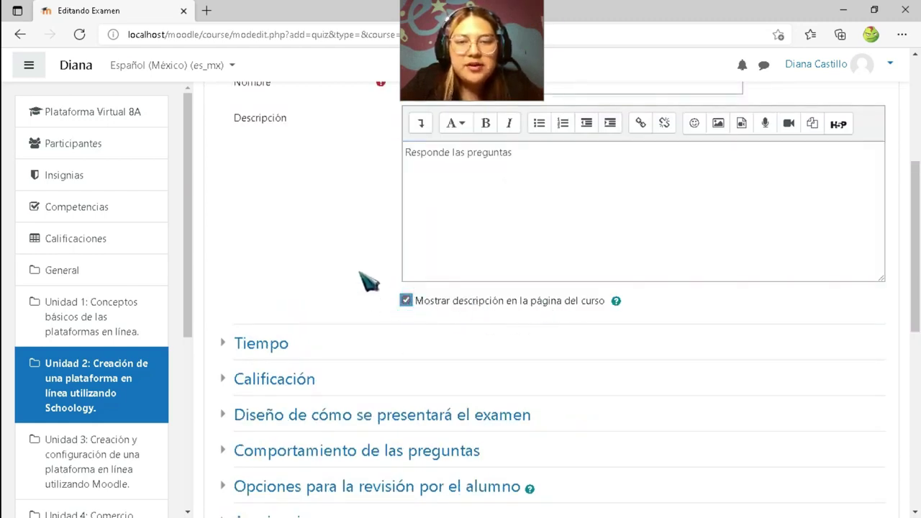
# Enable the exam's opening date in the Tiempo settings and set it to 23 junio 2021, 14:00.
pyautogui.click(250, 345)
pyautogui.scroll(-1, 443, 358)
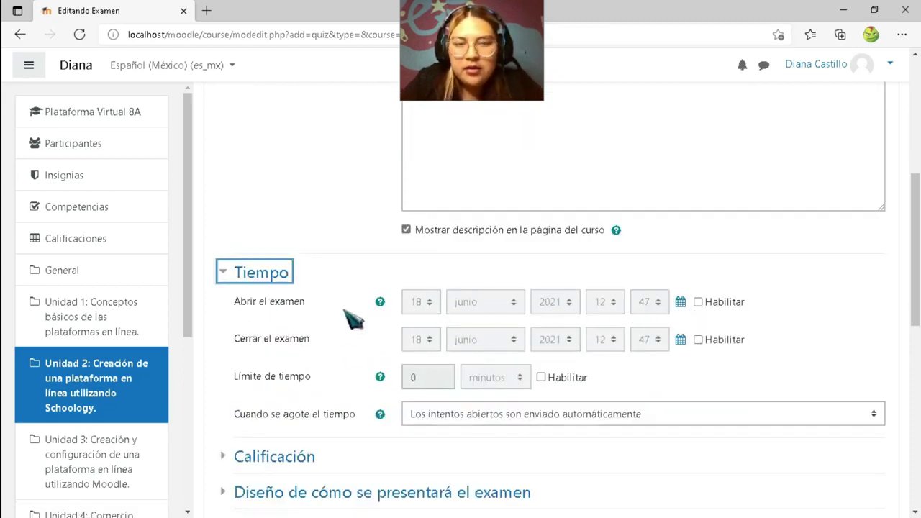
pyautogui.click(698, 302)
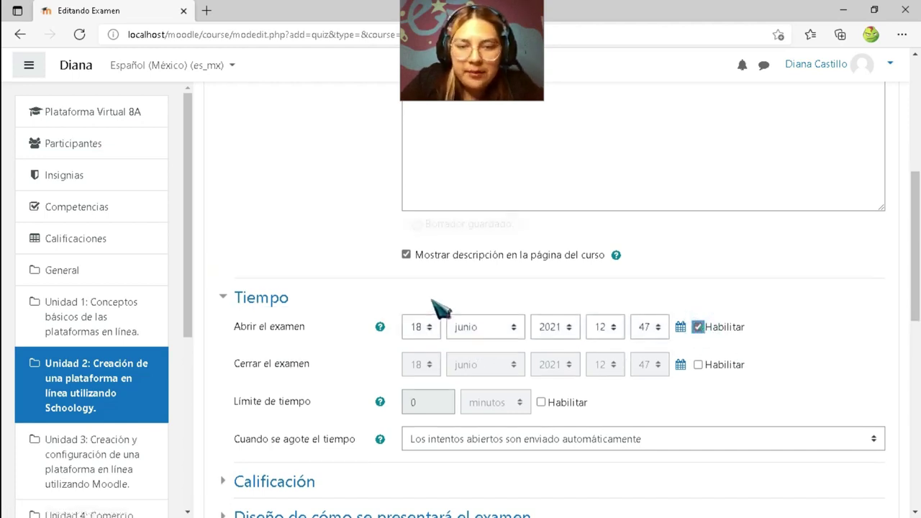
pyautogui.click(432, 327)
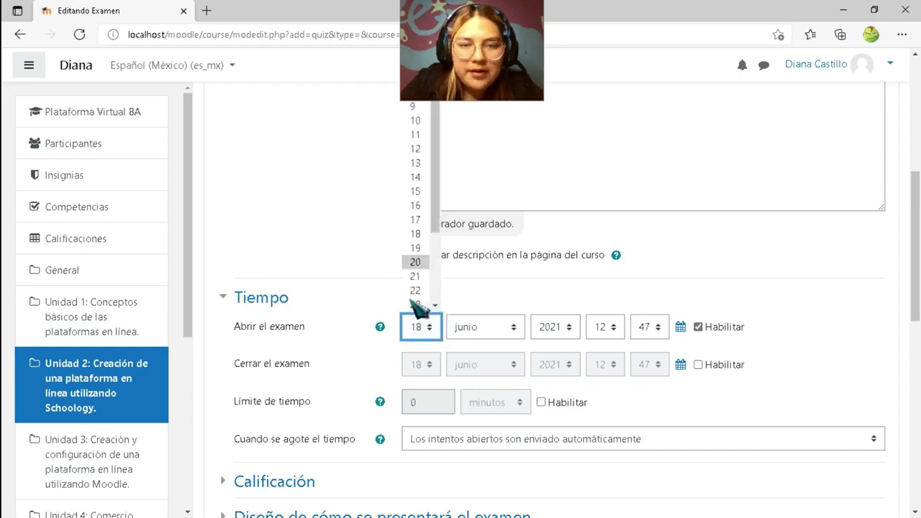
pyautogui.click(418, 273)
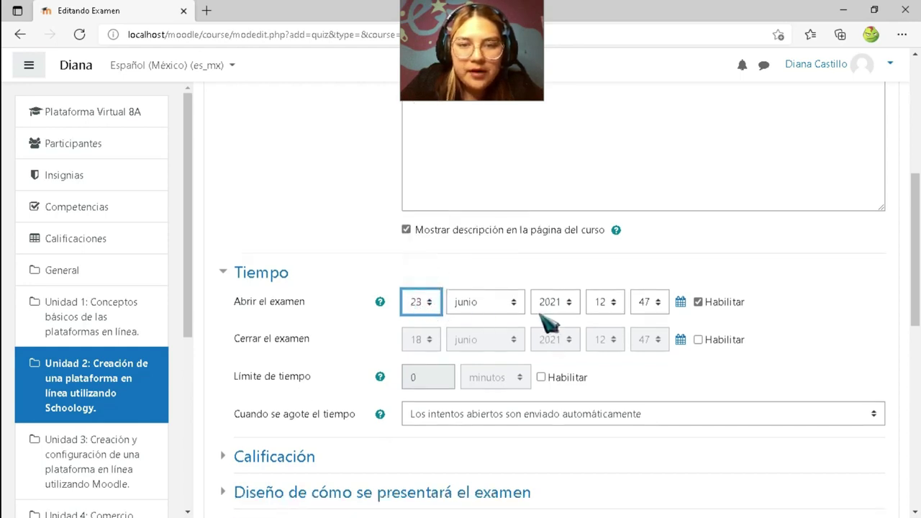
pyautogui.click(611, 302)
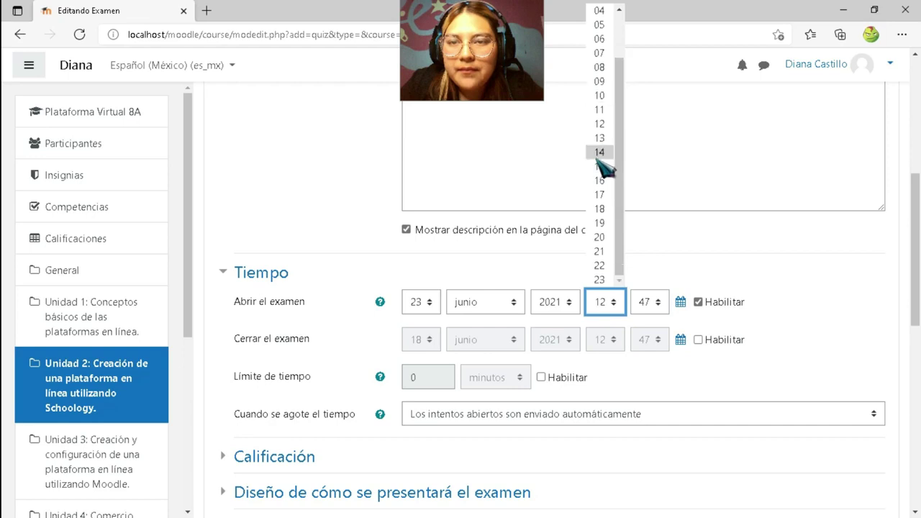
pyautogui.scroll(1, 604, 167)
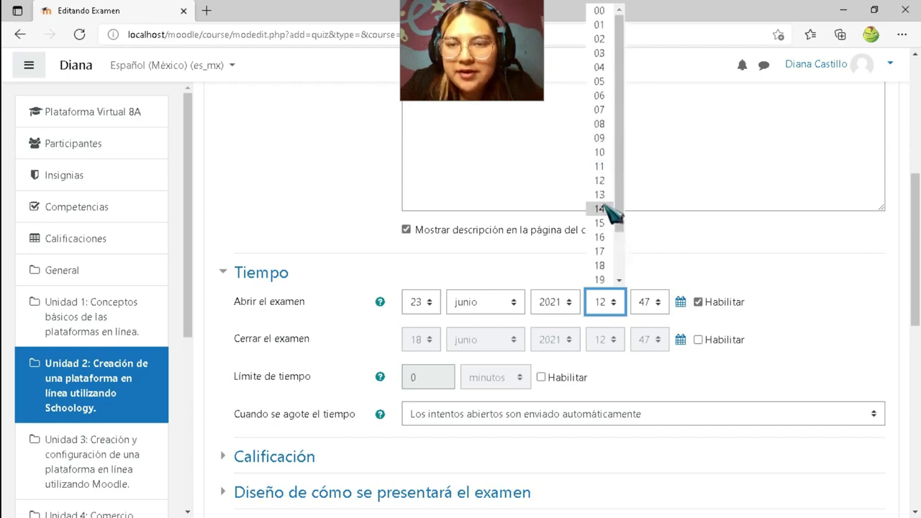
pyautogui.click(609, 209)
pyautogui.click(661, 306)
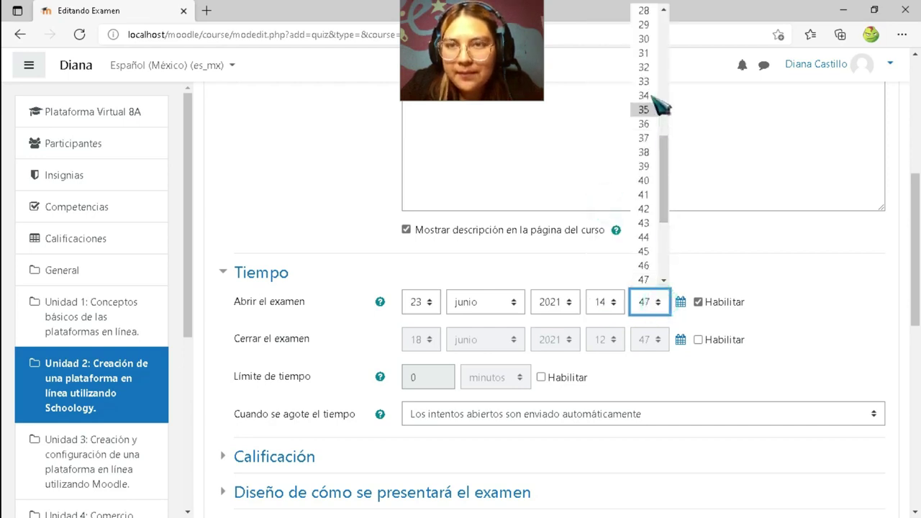
pyautogui.scroll(2, 651, 61)
pyautogui.scroll(7, 651, 69)
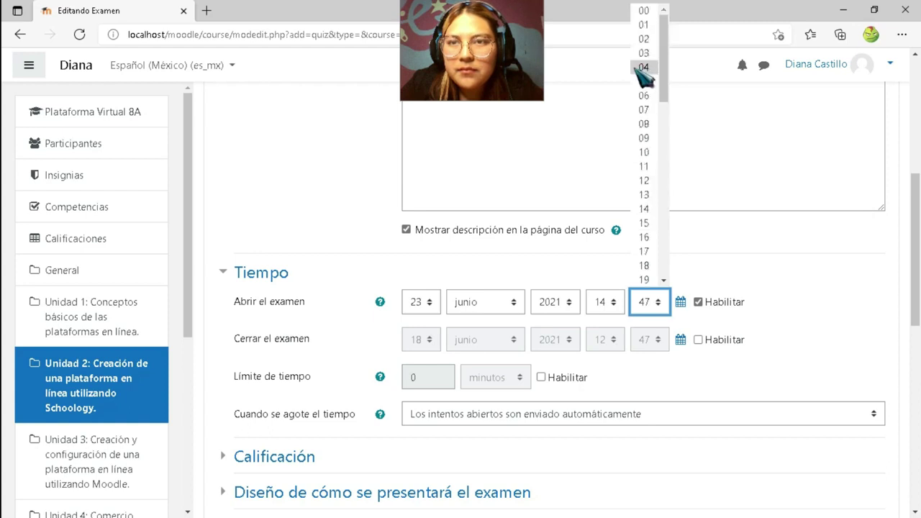
pyautogui.click(651, 11)
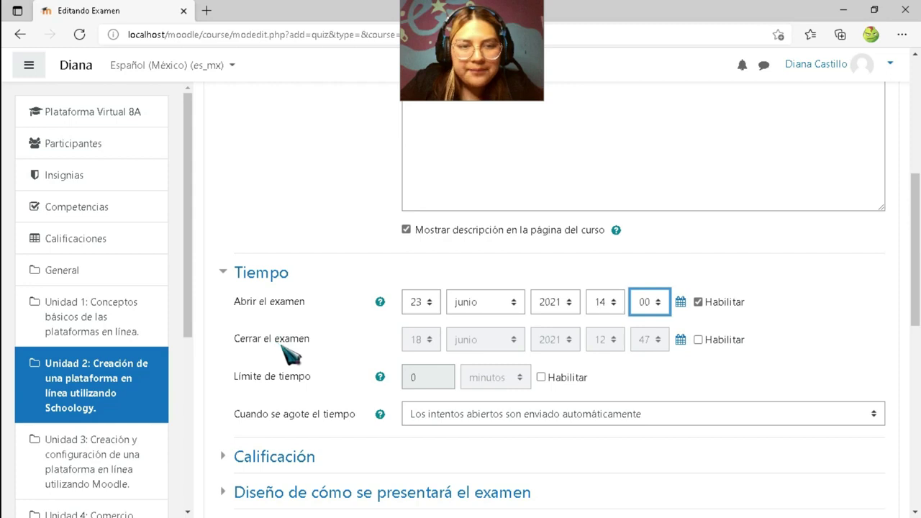
# Enable the exam's closing date and set the day of both the opening and closing dates to 21.
pyautogui.click(698, 339)
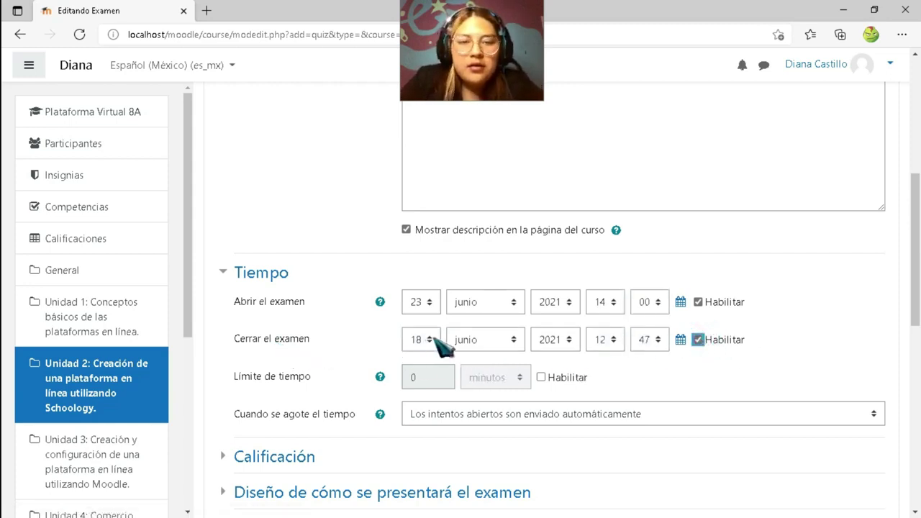
pyautogui.click(431, 302)
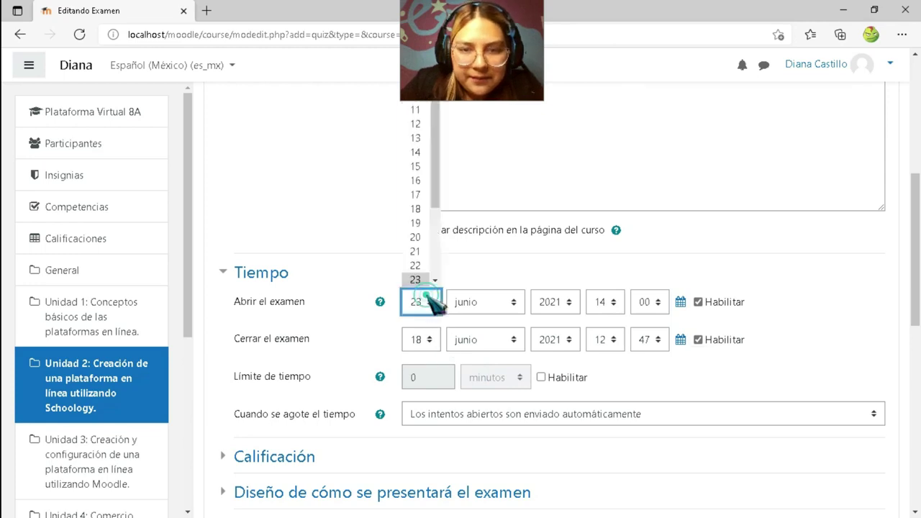
pyautogui.click(416, 251)
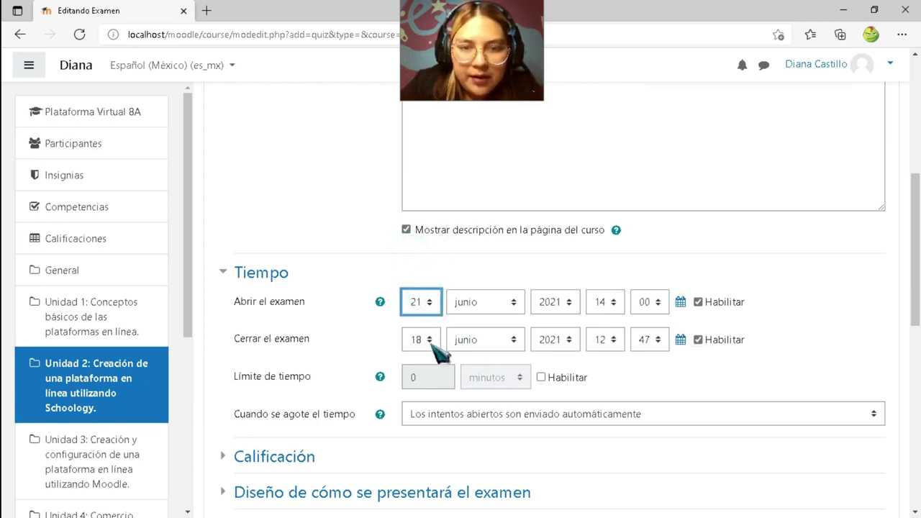
pyautogui.click(422, 339)
pyautogui.scroll(-1, 426, 305)
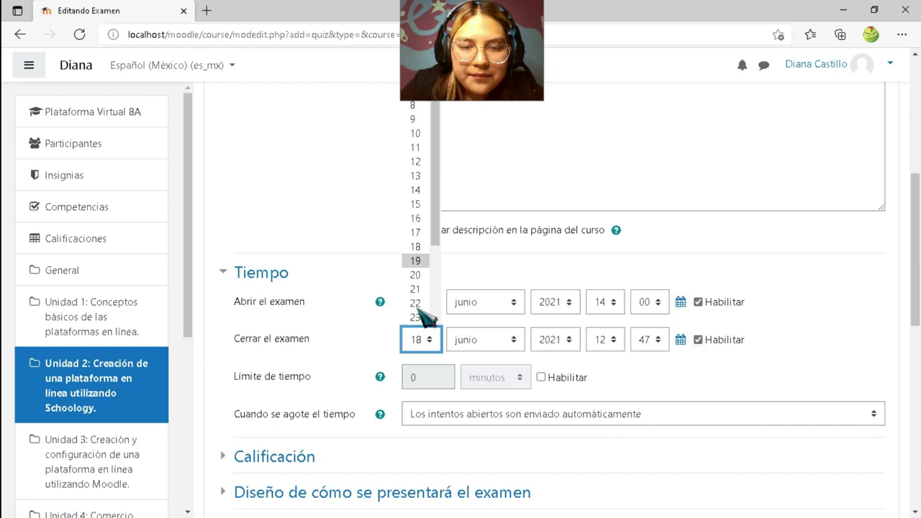
pyautogui.click(417, 290)
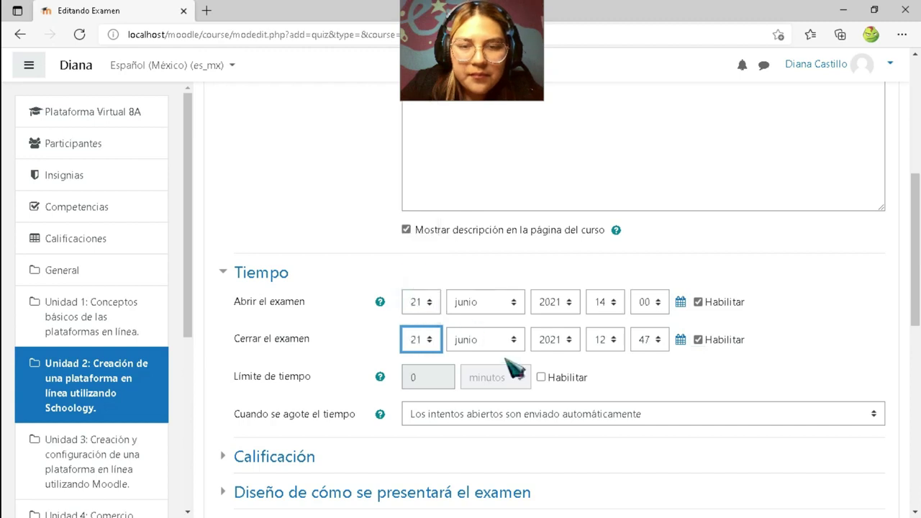
# Set the hour of the exam's closing date to 16.
pyautogui.click(617, 346)
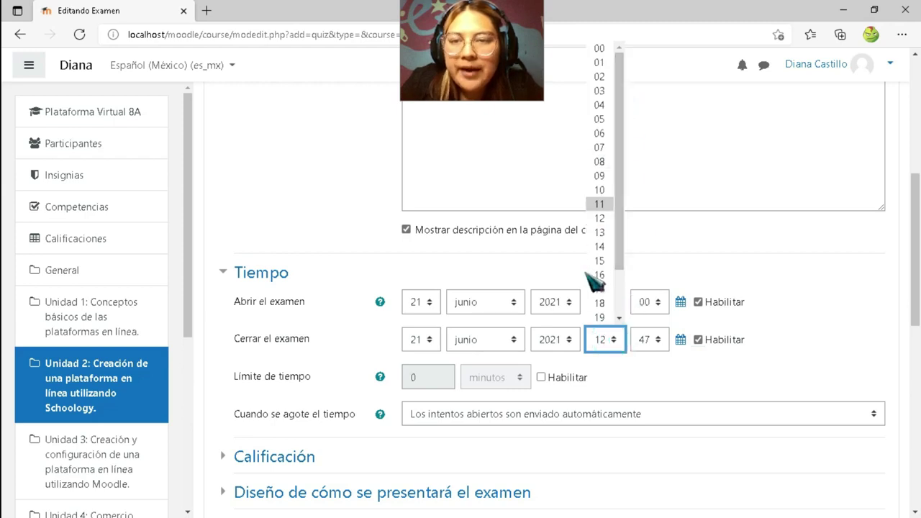
pyautogui.scroll(-1, 605, 288)
pyautogui.click(619, 267)
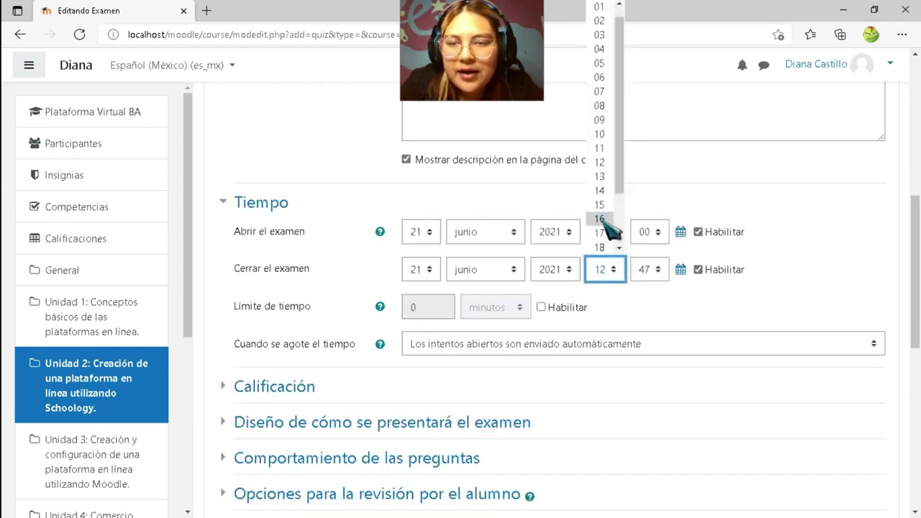
pyautogui.click(601, 219)
# Set the minutes of the exam's closing time to 00.
pyautogui.click(660, 270)
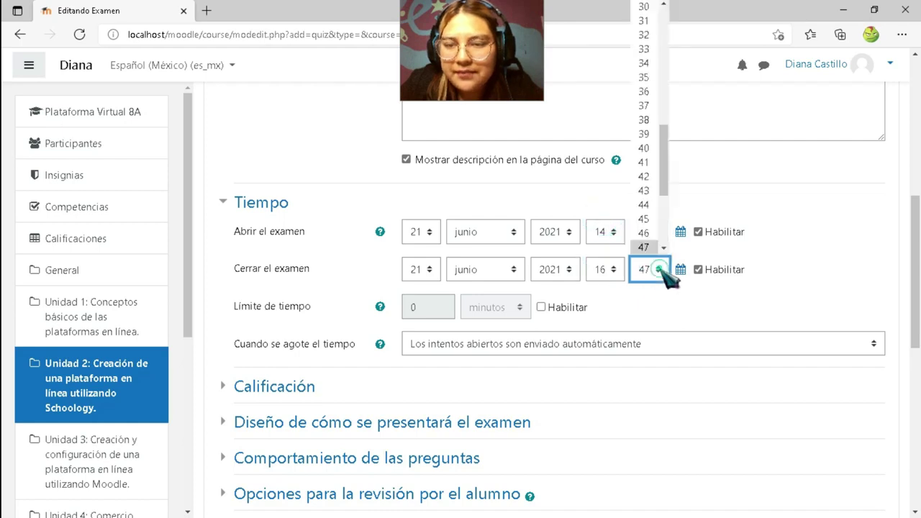
pyautogui.scroll(10, 652, 18)
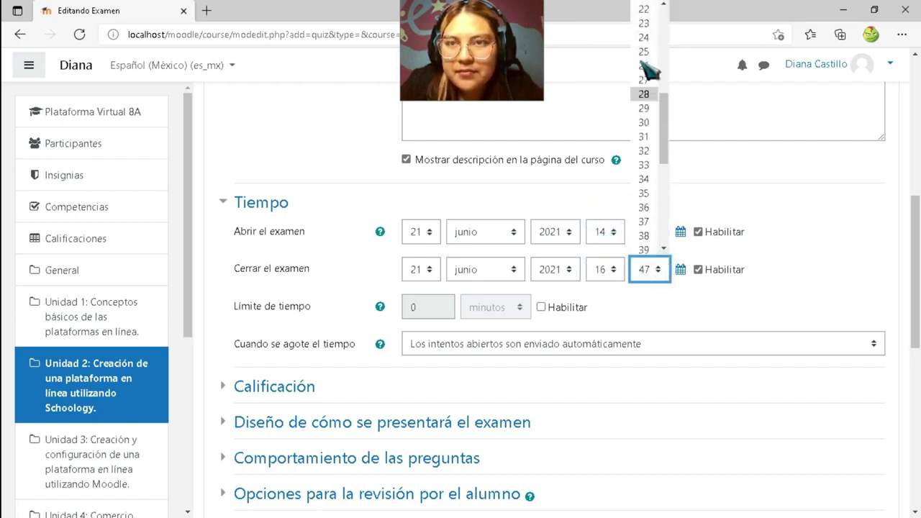
pyautogui.click(651, 11)
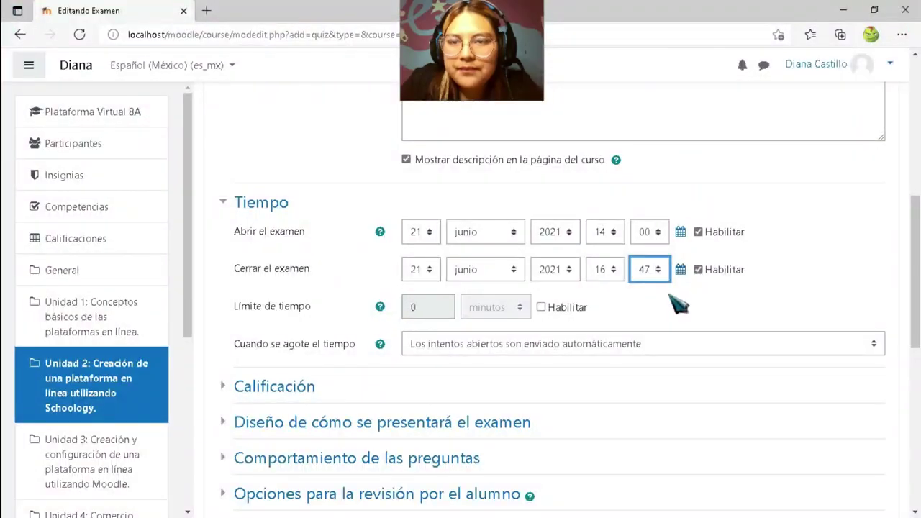
pyautogui.click(650, 269)
pyautogui.scroll(5, 638, 86)
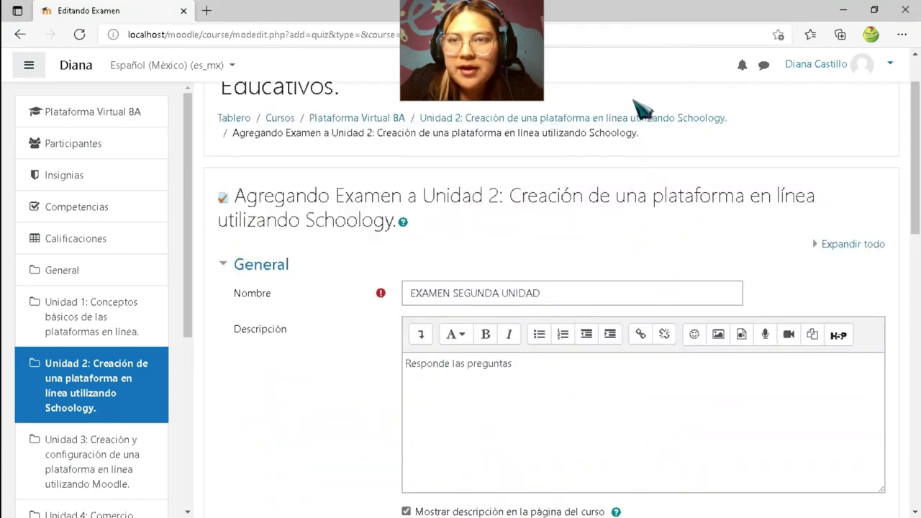
pyautogui.scroll(-7, 654, 216)
pyautogui.scroll(2, 648, 230)
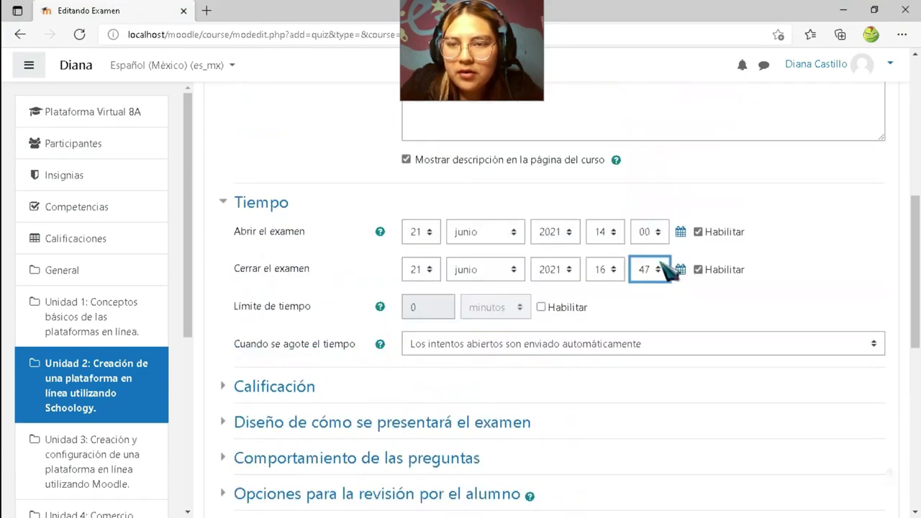
pyautogui.click(662, 269)
pyautogui.scroll(10, 649, 94)
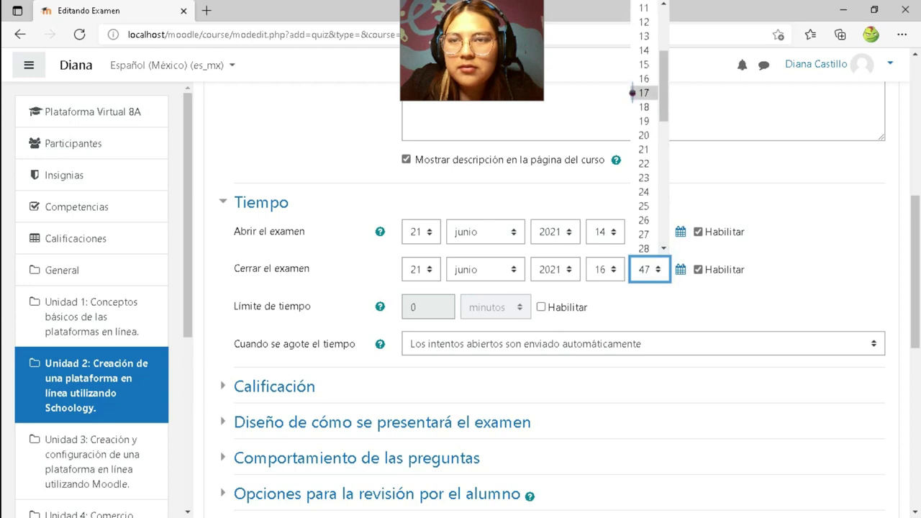
pyautogui.scroll(-7, 640, 122)
pyautogui.scroll(5, 675, 216)
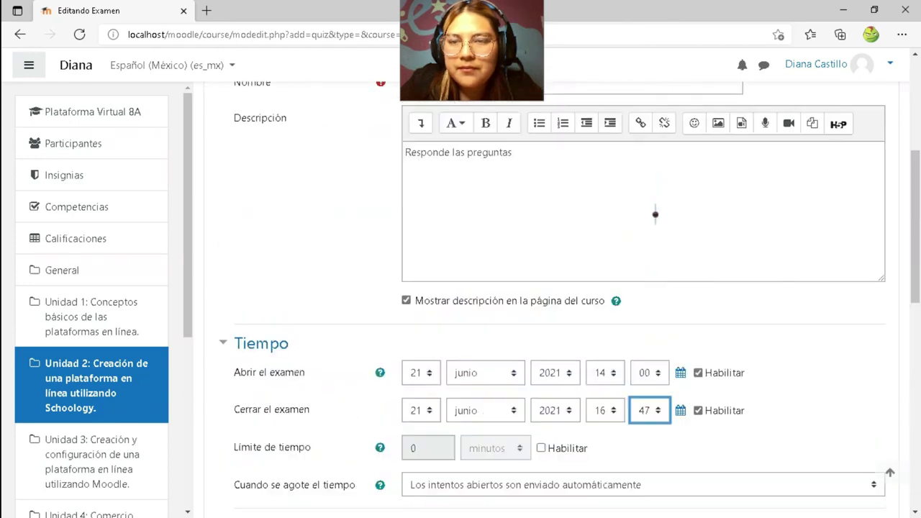
pyautogui.click(662, 411)
pyautogui.scroll(1, 659, 172)
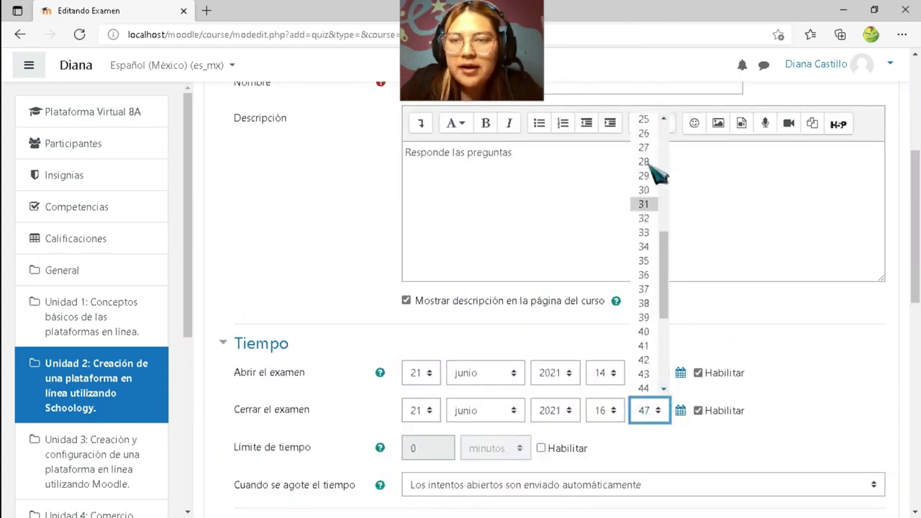
pyautogui.moveTo(669, 267); pyautogui.dragTo(662, 127)
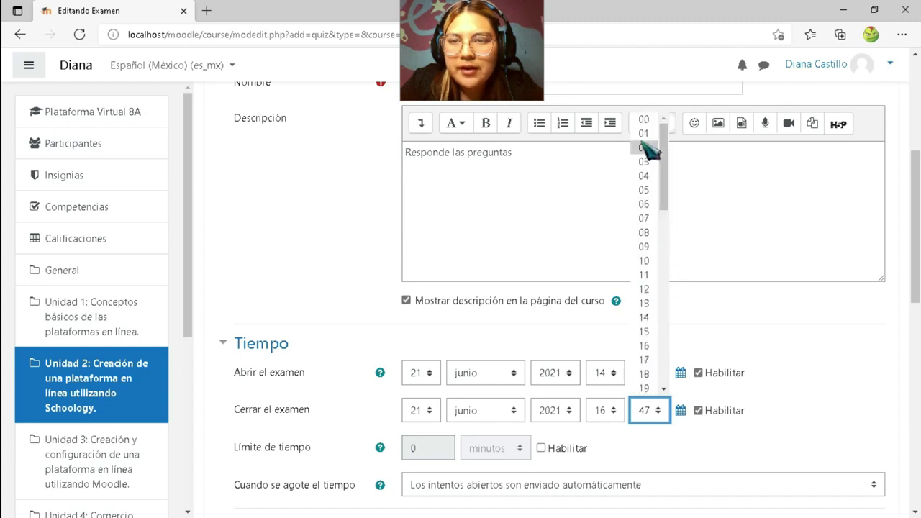
pyautogui.click(647, 121)
pyautogui.scroll(-3, 720, 424)
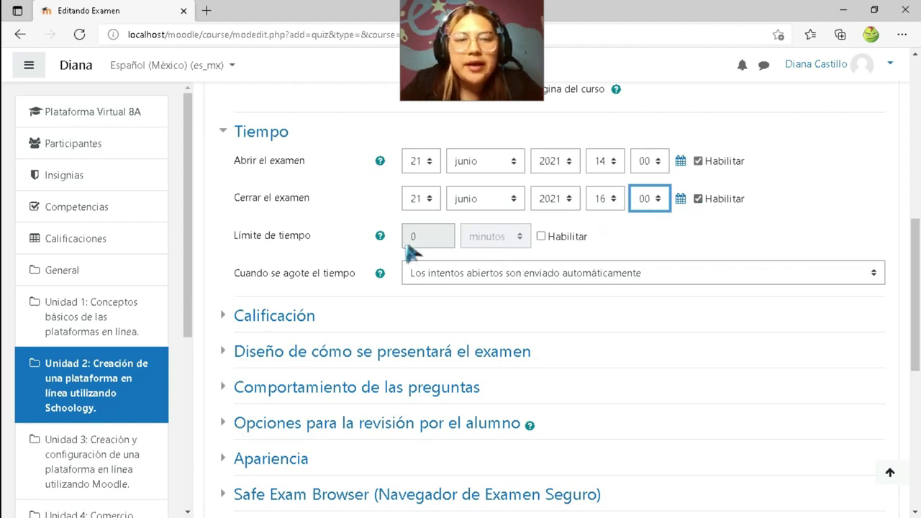
pyautogui.click(431, 240)
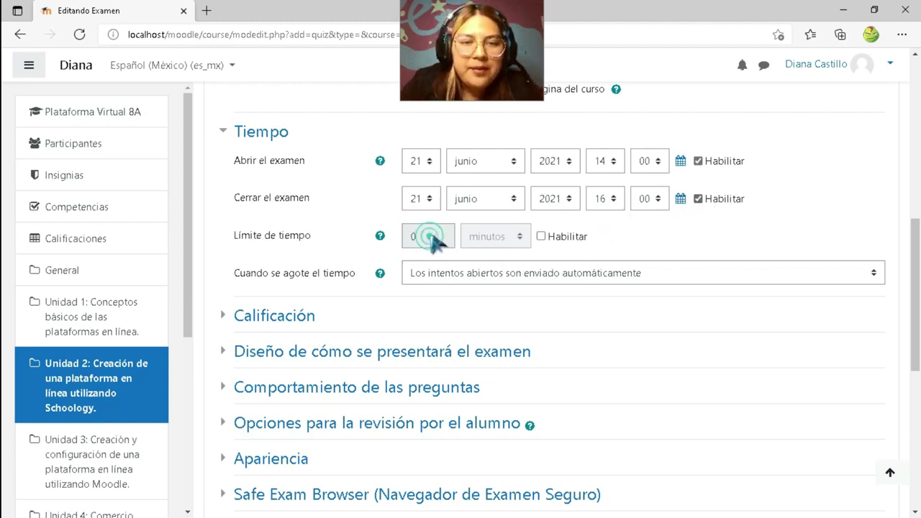
pyautogui.click(544, 236)
pyautogui.click(437, 237)
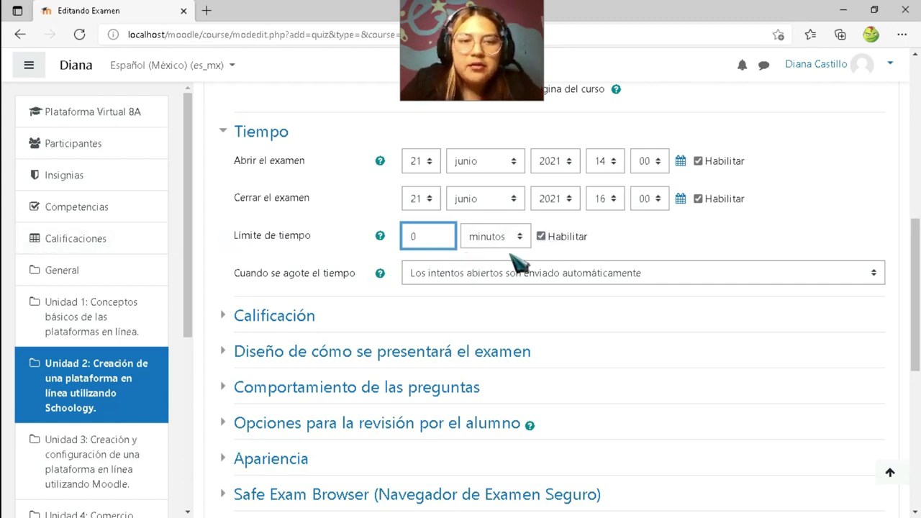
pyautogui.click(542, 236)
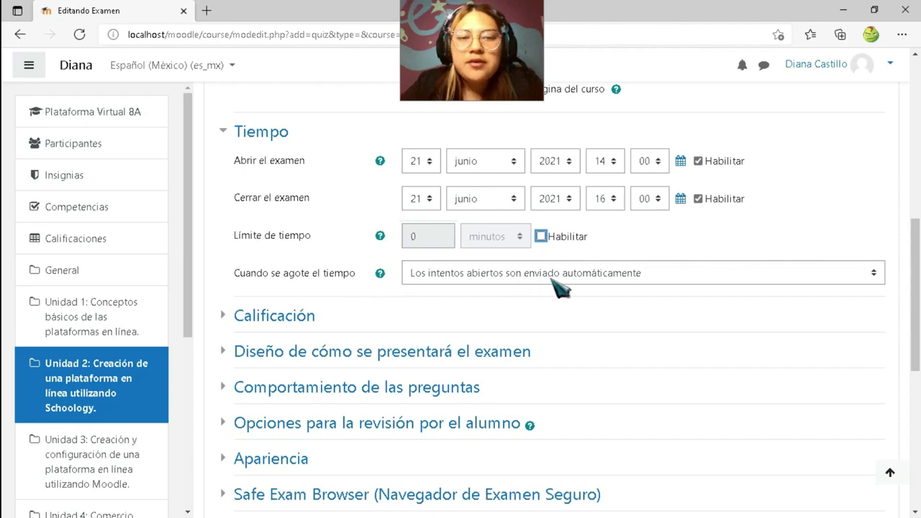
# Choose "Los intentos abiertos son enviado automáticamente" for when the time runs out, and review the alternative options.
pyautogui.click(883, 273)
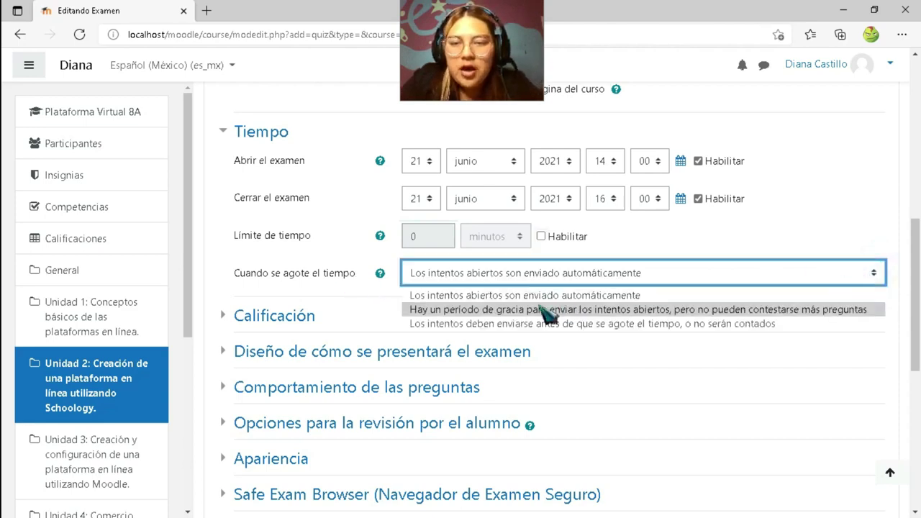
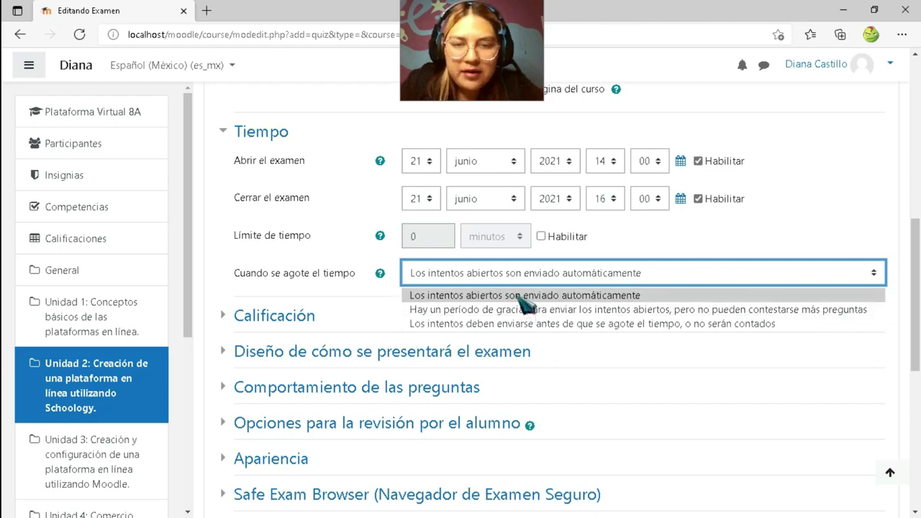
pyautogui.click(525, 296)
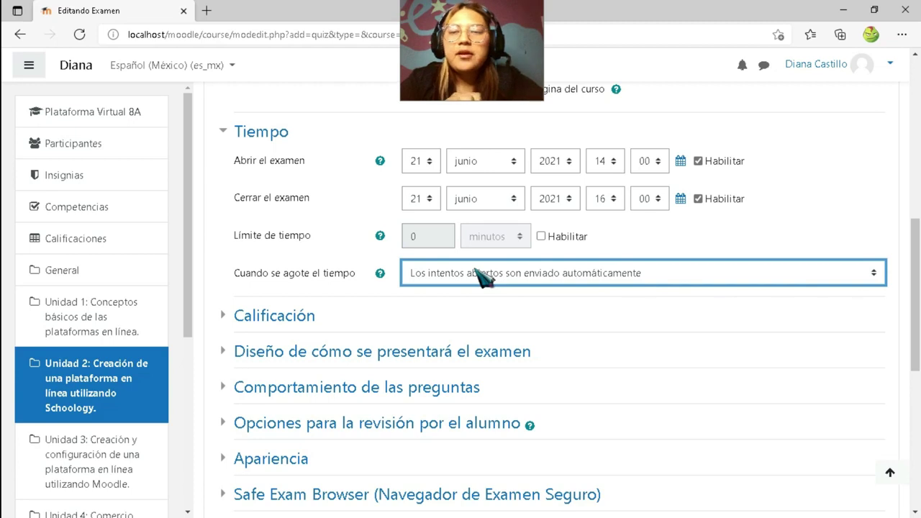
pyautogui.click(858, 273)
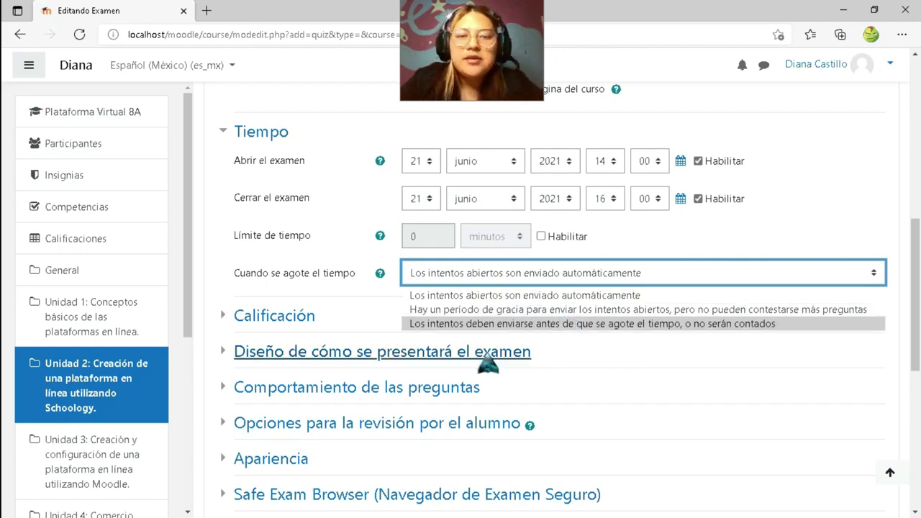
pyautogui.scroll(-2, 483, 366)
pyautogui.scroll(1, 538, 152)
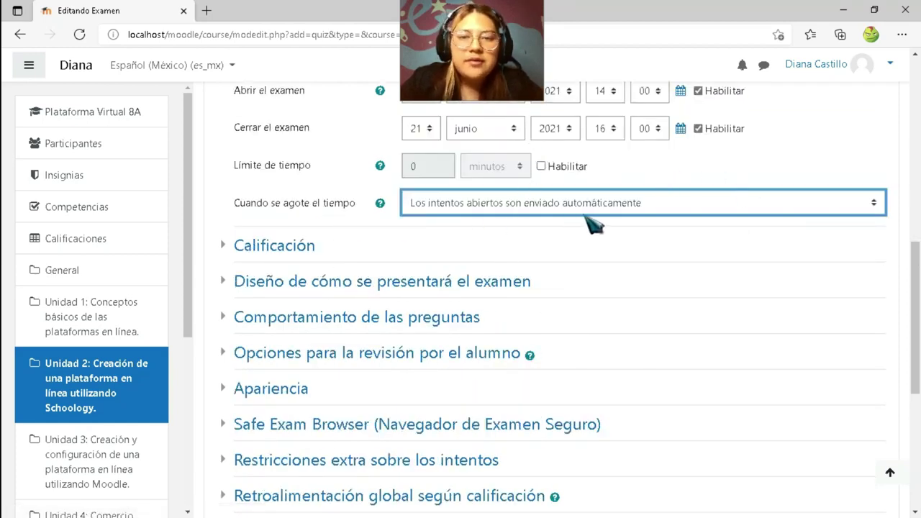
# In the Calificación settings, keep the grade category as Sin categorizar and set the passing grade to 6.
pyautogui.click(276, 247)
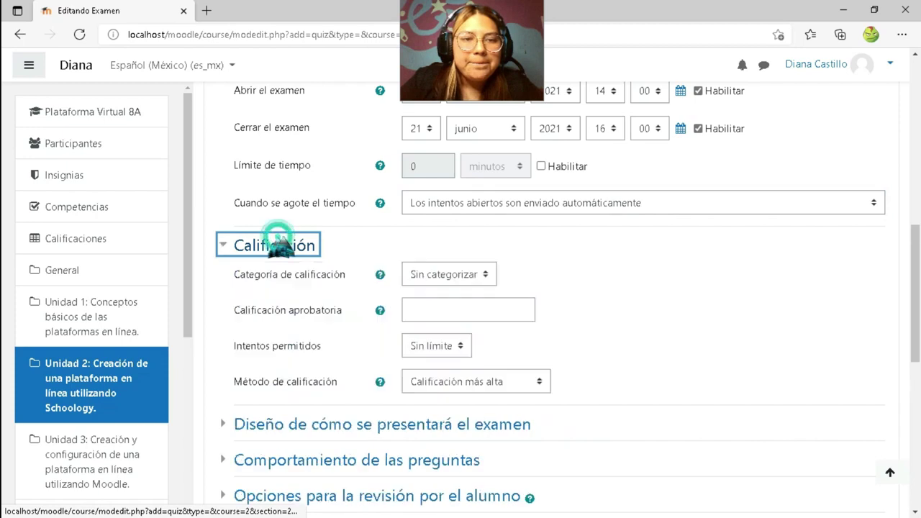
pyautogui.scroll(-1, 497, 274)
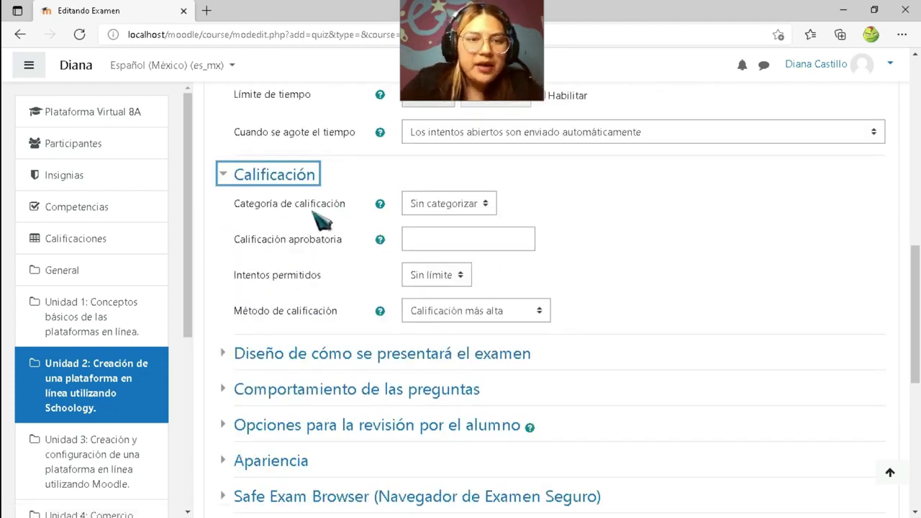
pyautogui.click(494, 204)
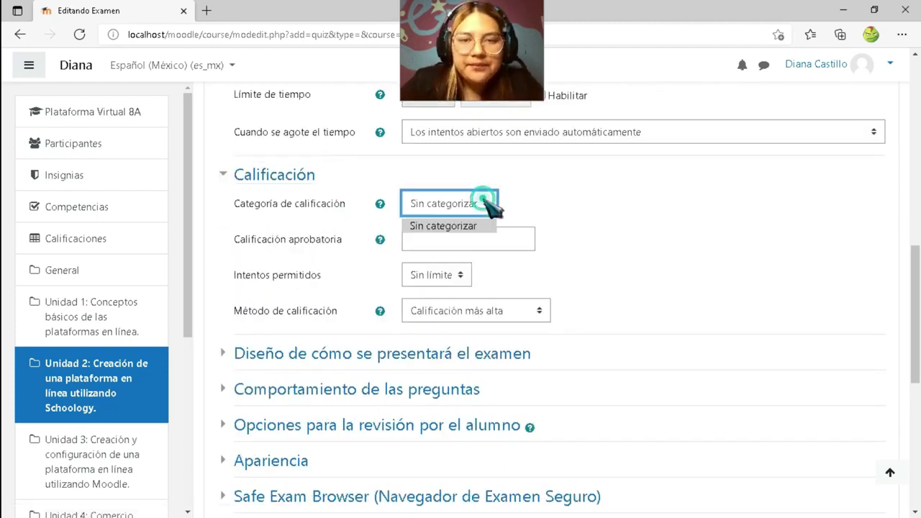
pyautogui.click(445, 228)
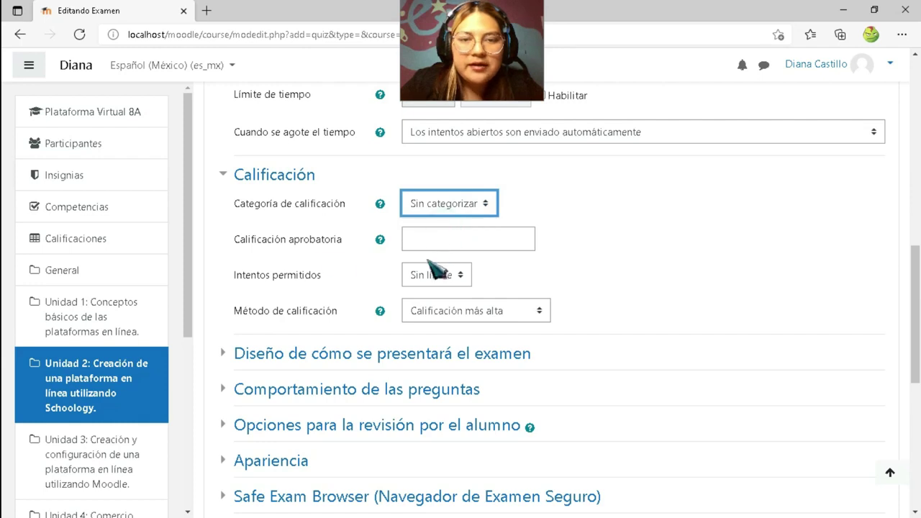
pyautogui.click(433, 240)
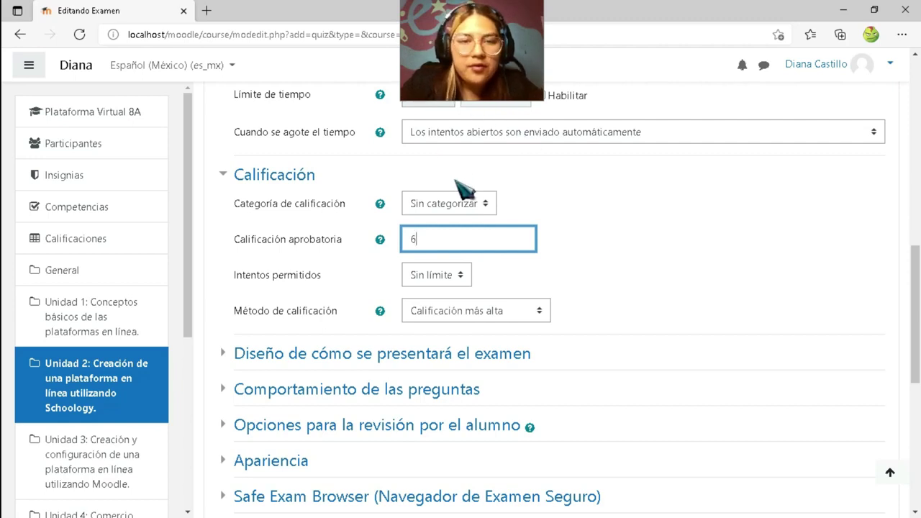
pyautogui.scroll(-2, 446, 191)
pyautogui.scroll(2, 328, 194)
pyautogui.write('6')
# Set the number of allowed attempts for the exam to 1.
pyautogui.click(462, 274)
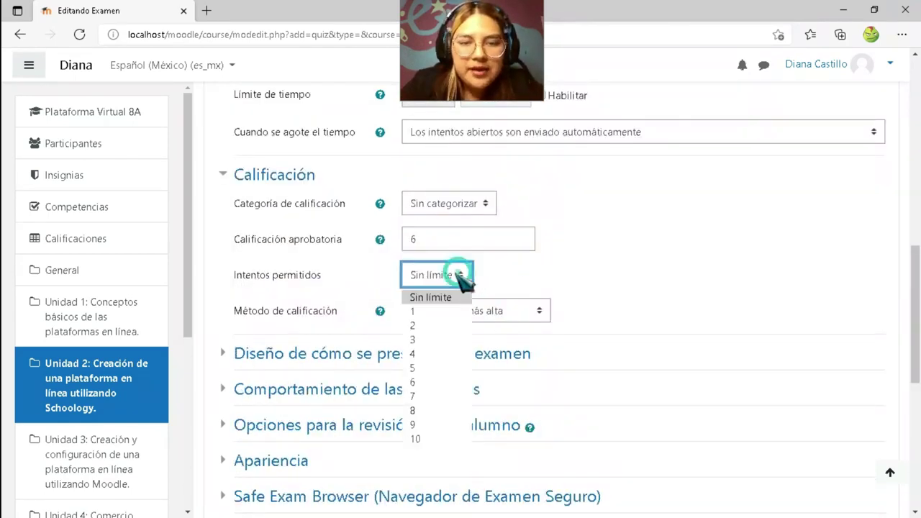
pyautogui.click(421, 312)
pyautogui.scroll(-1, 376, 304)
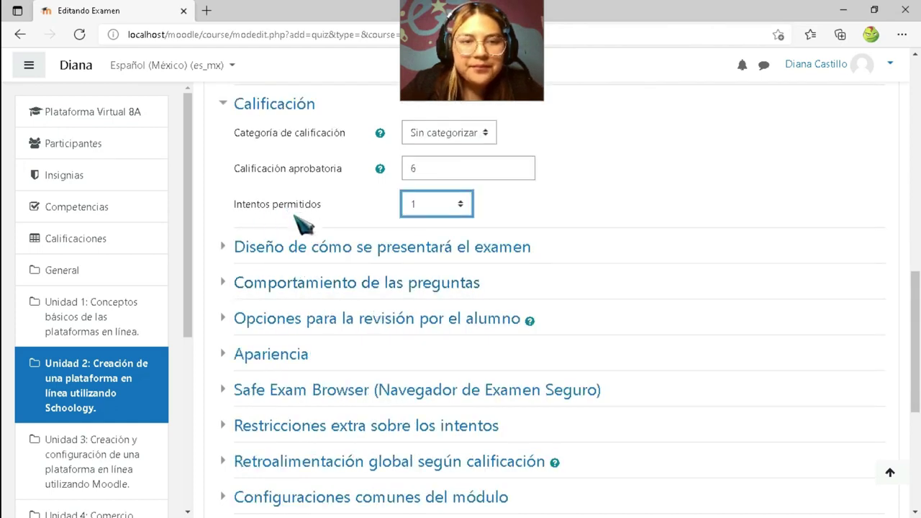
# Switch the allowed attempts to Sin límite to view the grading method setting, and set them back to 1.
pyautogui.click(461, 204)
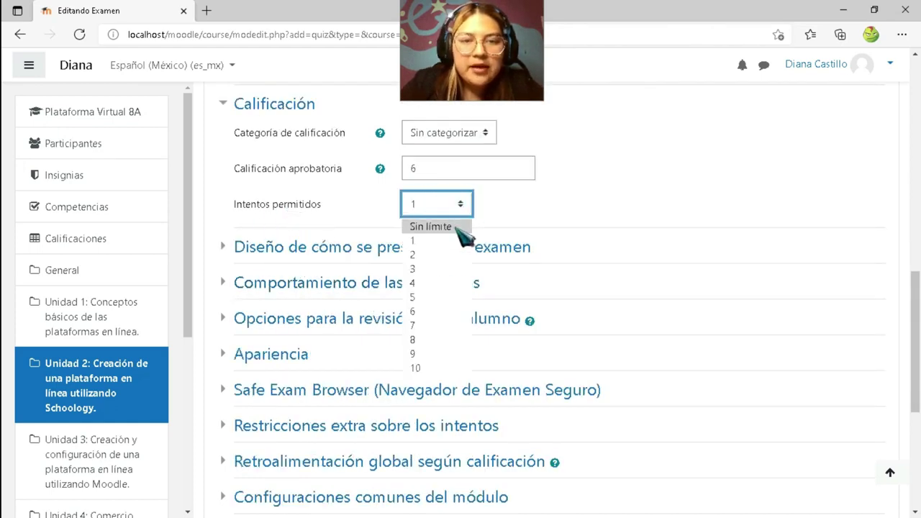
pyautogui.click(462, 225)
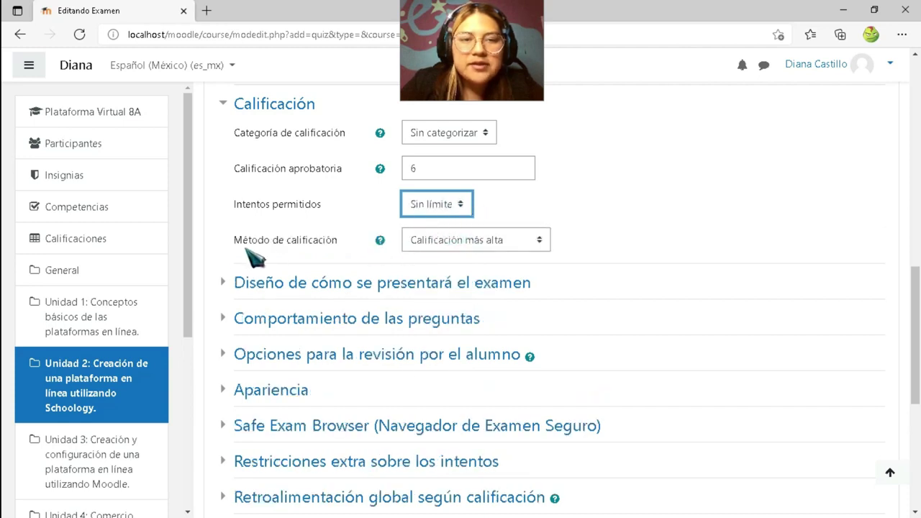
pyautogui.click(467, 200)
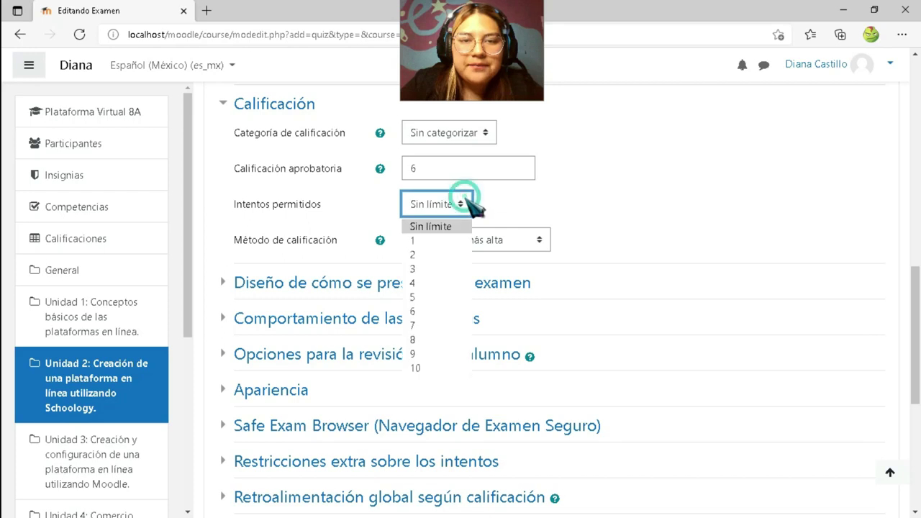
pyautogui.click(455, 239)
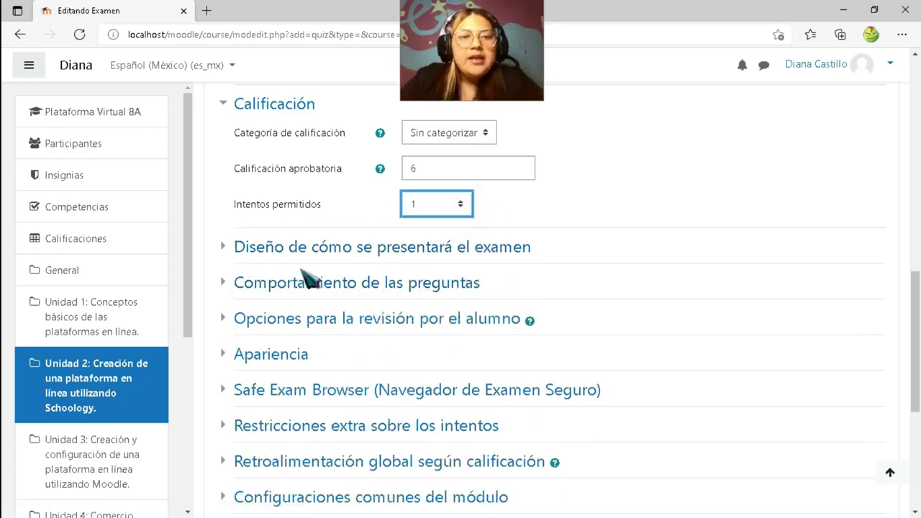
# In the exam layout settings, set Página nueva to "Nunca, todas las preguntas en una página".
pyautogui.click(482, 246)
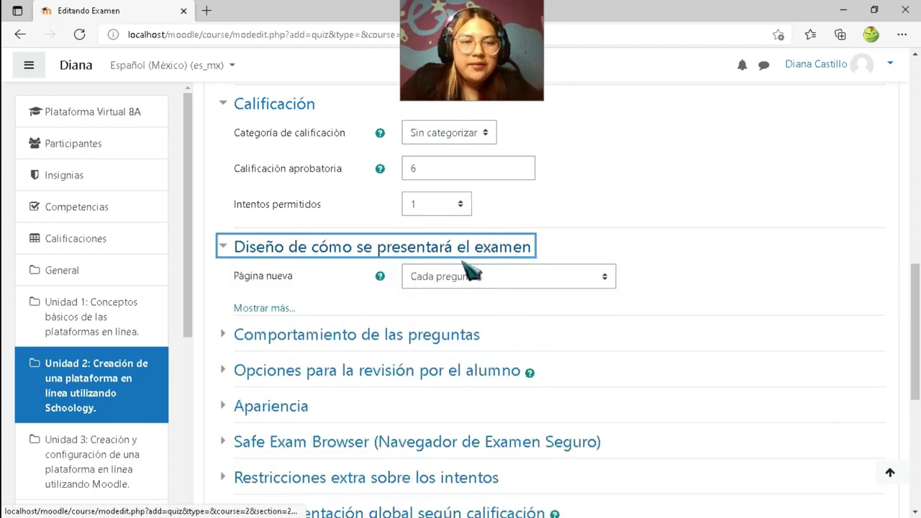
pyautogui.click(606, 280)
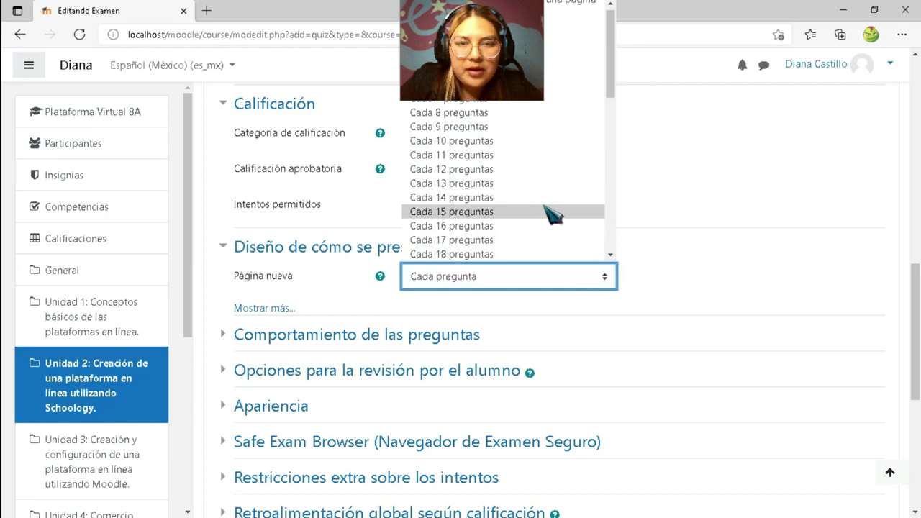
pyautogui.scroll(-5, 551, 213)
pyautogui.scroll(5, 554, 223)
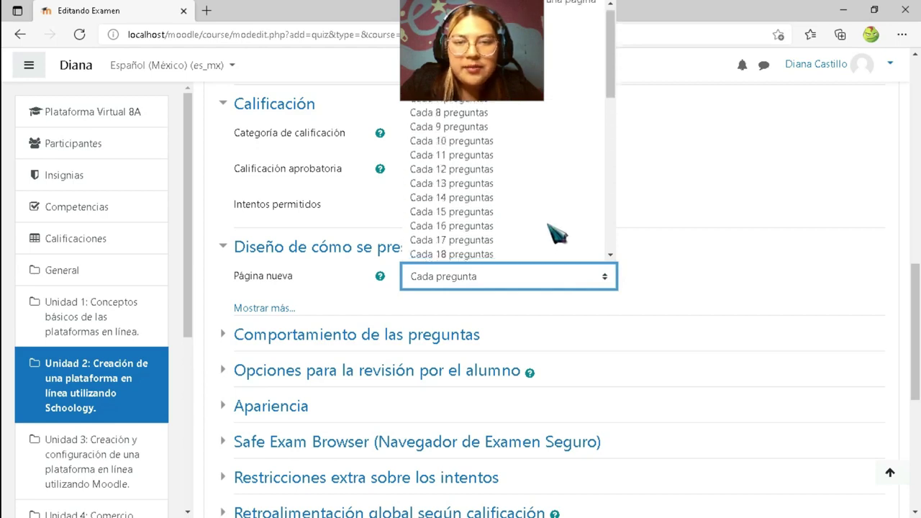
pyautogui.moveTo(358, 18)
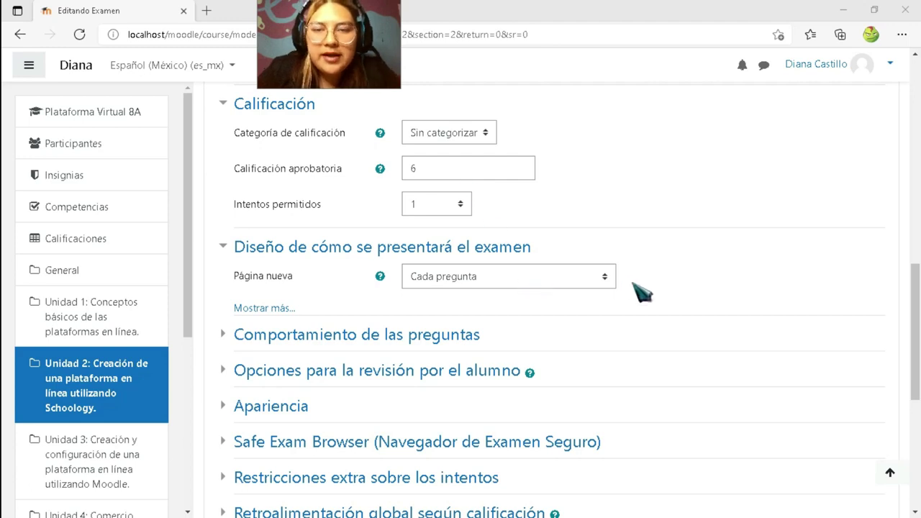
pyautogui.click(605, 279)
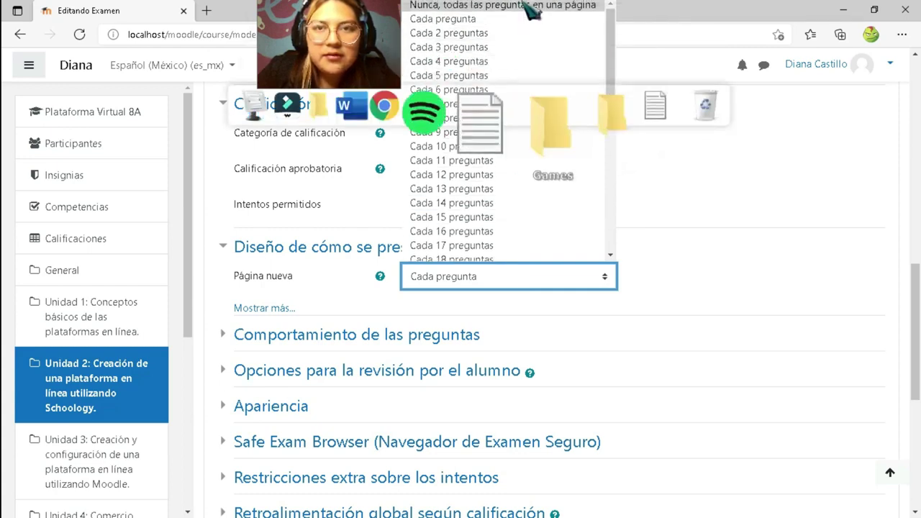
pyautogui.scroll(-6, 489, 241)
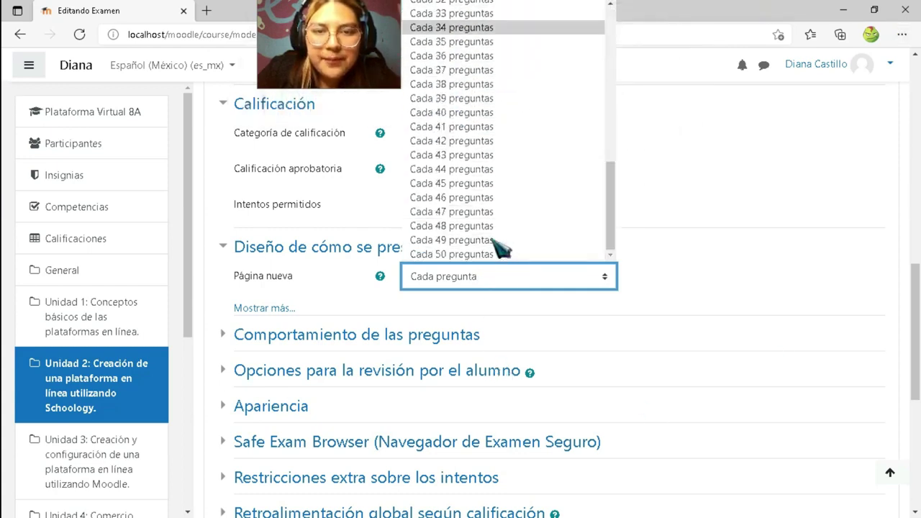
pyautogui.scroll(10, 504, 237)
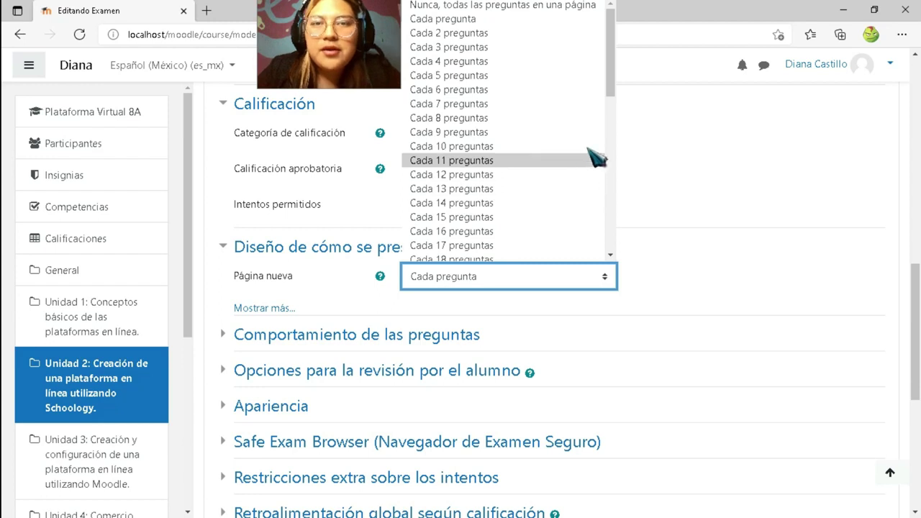
pyautogui.click(585, 6)
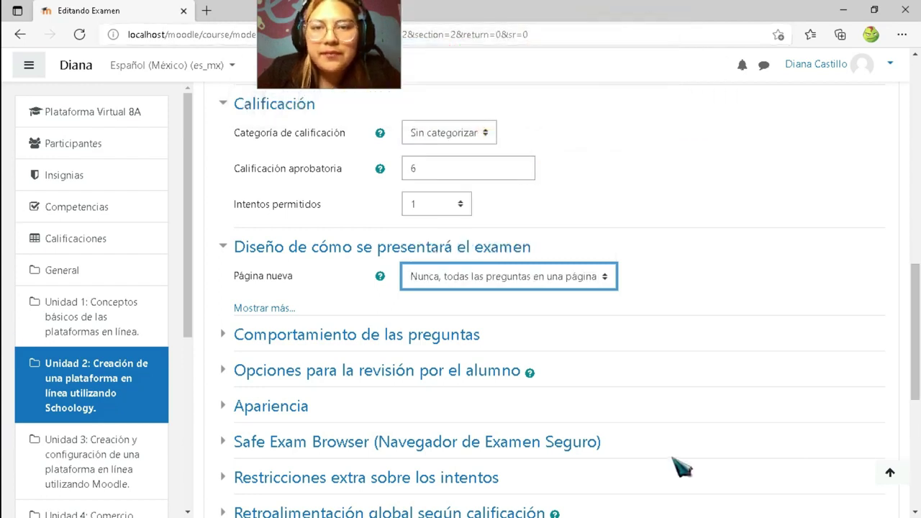
# Review the Comportamiento de las preguntas options, keeping Sí for shuffling the answers and Retroalimentación diferida as the question behaviour.
pyautogui.scroll(-3, 475, 353)
pyautogui.scroll(2, 468, 381)
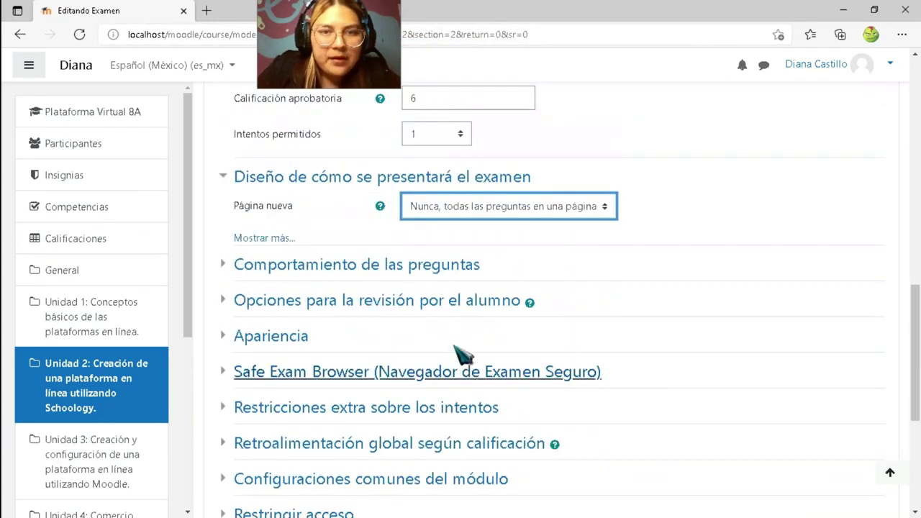
pyautogui.click(372, 266)
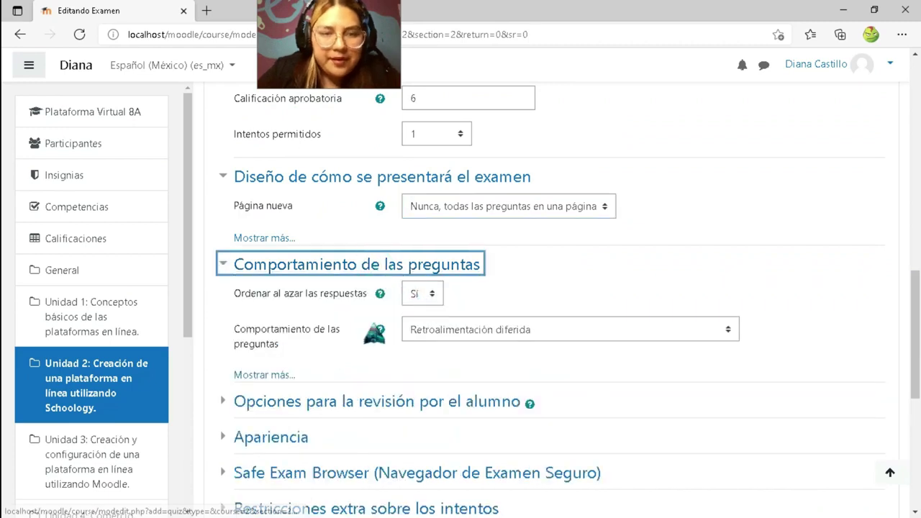
pyautogui.click(437, 295)
pyautogui.click(436, 331)
pyautogui.scroll(-1, 434, 344)
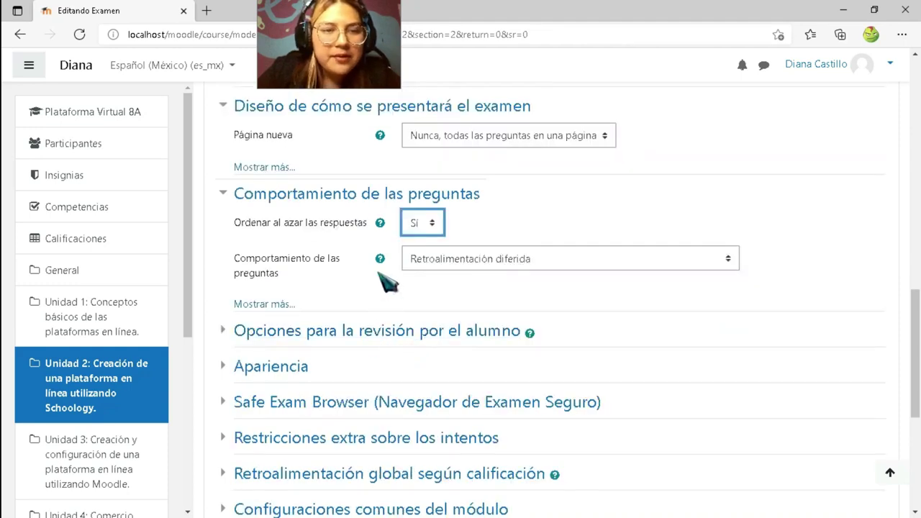
pyautogui.click(726, 260)
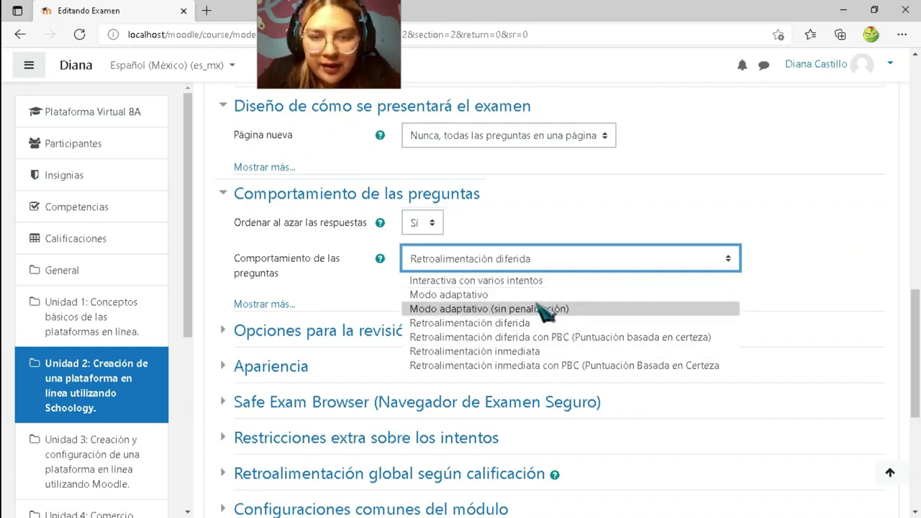
pyautogui.click(728, 210)
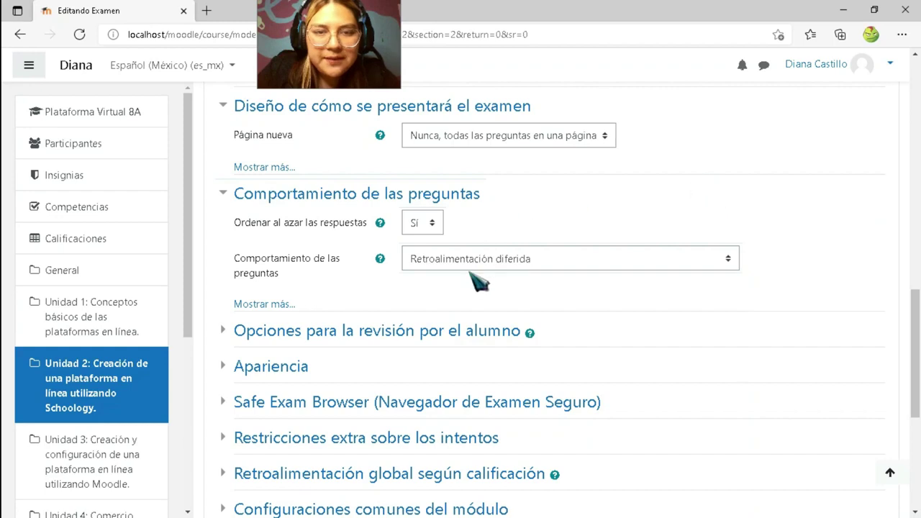
# In the student review options, clear El intento, Puntos and Retroalimentación global for "Inmediatamente después del intento" and "Después, mientras el examen sigue abierto".
pyautogui.scroll(-1, 475, 281)
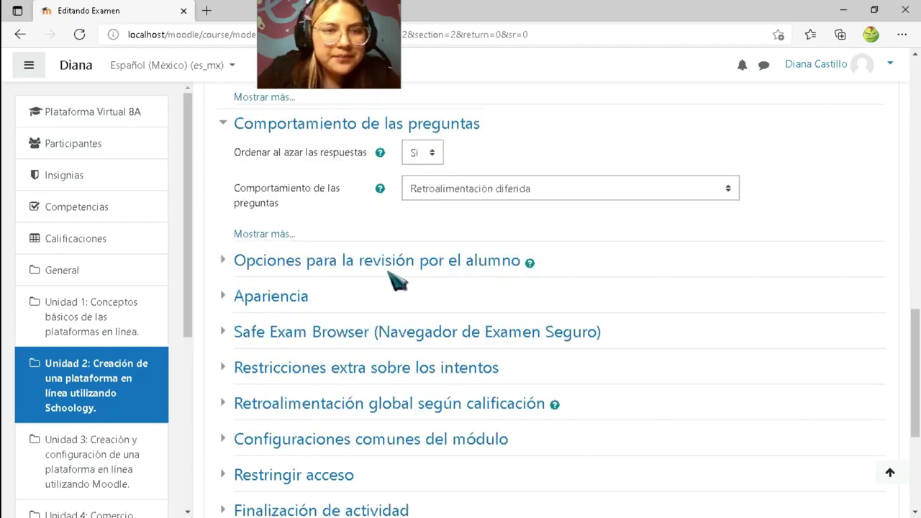
pyautogui.click(314, 271)
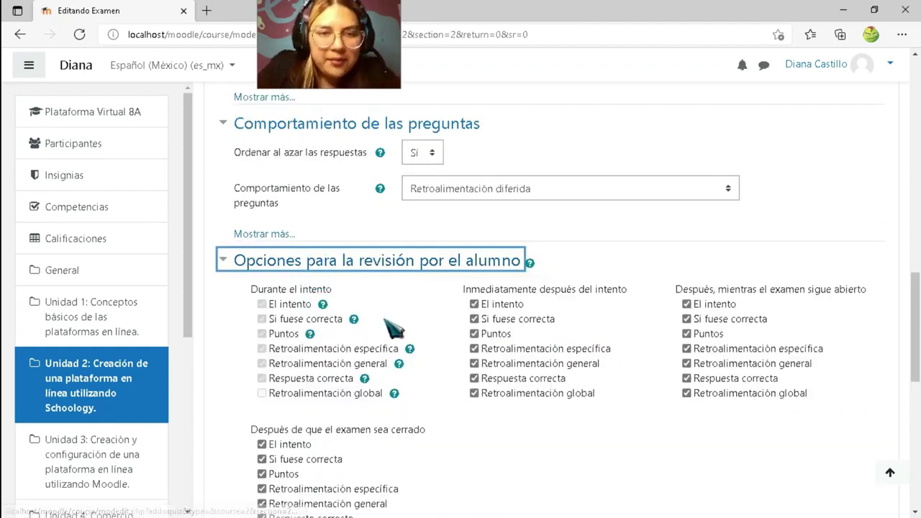
pyautogui.scroll(-1, 393, 329)
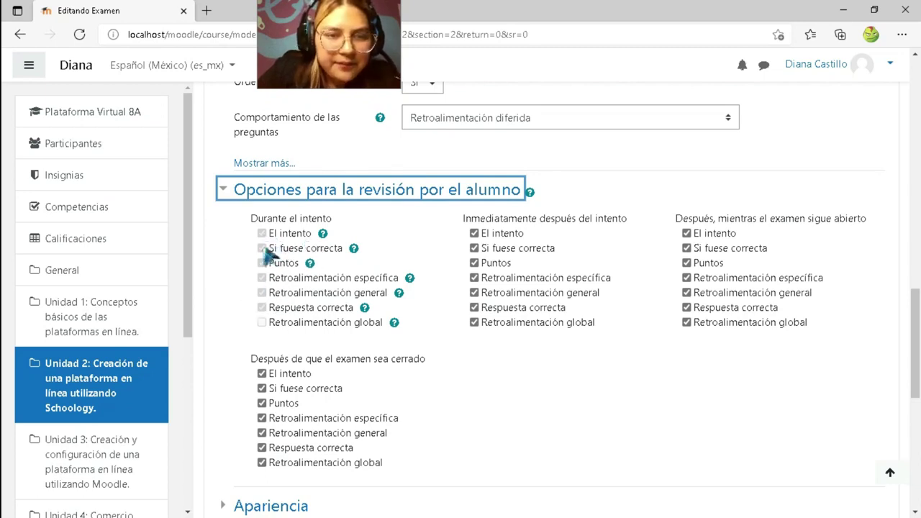
pyautogui.click(474, 234)
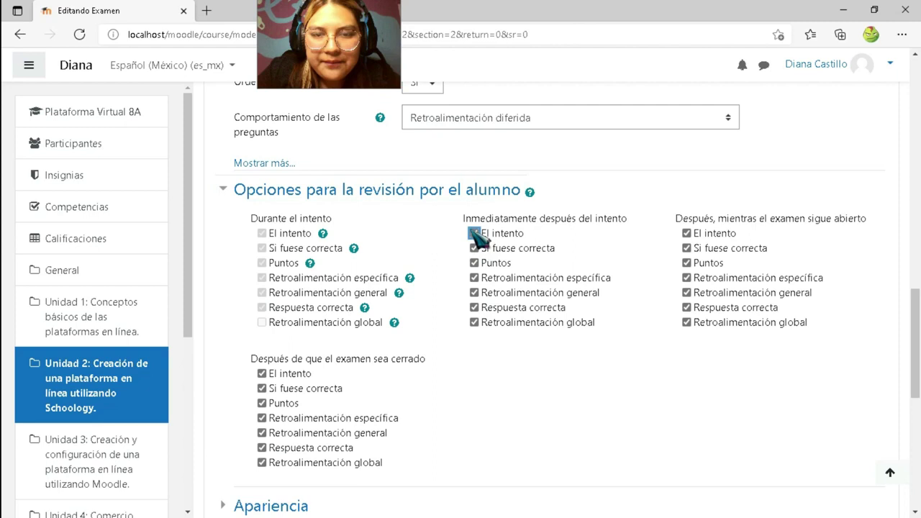
pyautogui.click(475, 264)
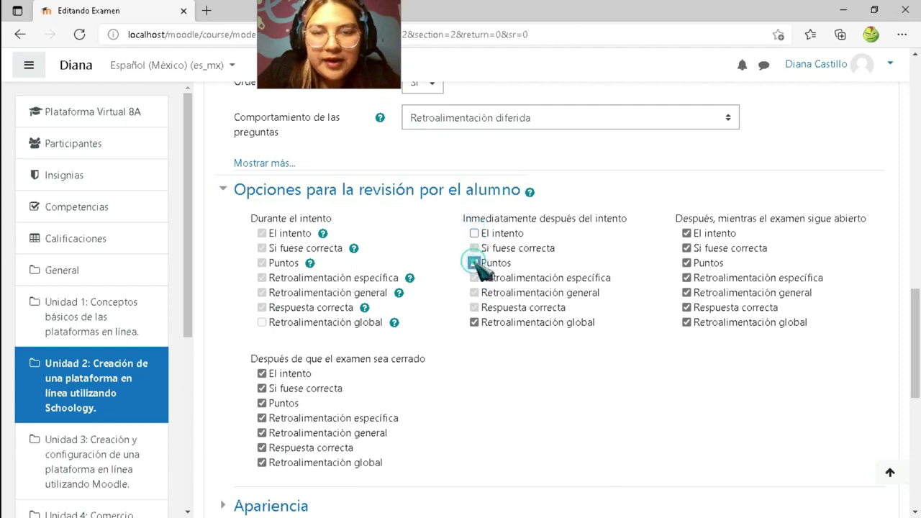
pyautogui.click(474, 323)
pyautogui.click(687, 234)
pyautogui.click(688, 263)
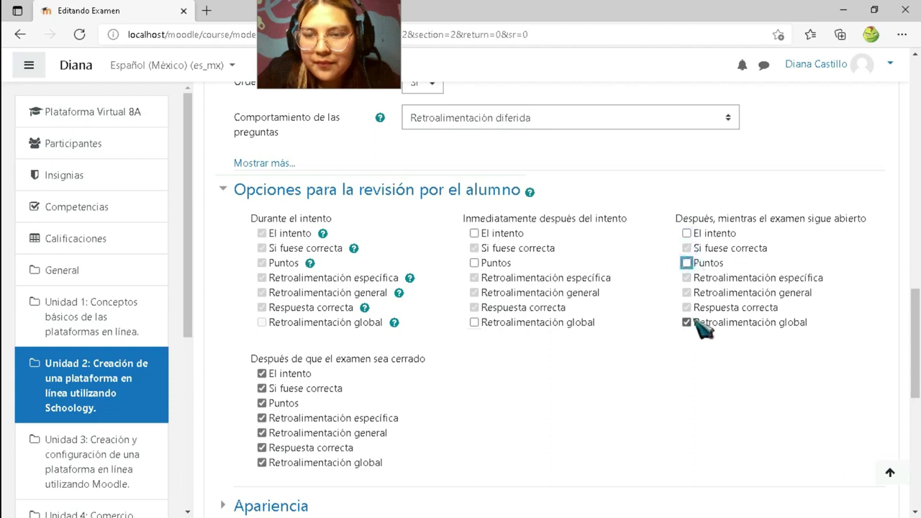
pyautogui.click(687, 322)
# Clear El intento, Puntos and Retroalimentación global for the "Después de que el examen sea cerrado" review period.
pyautogui.scroll(-2, 555, 353)
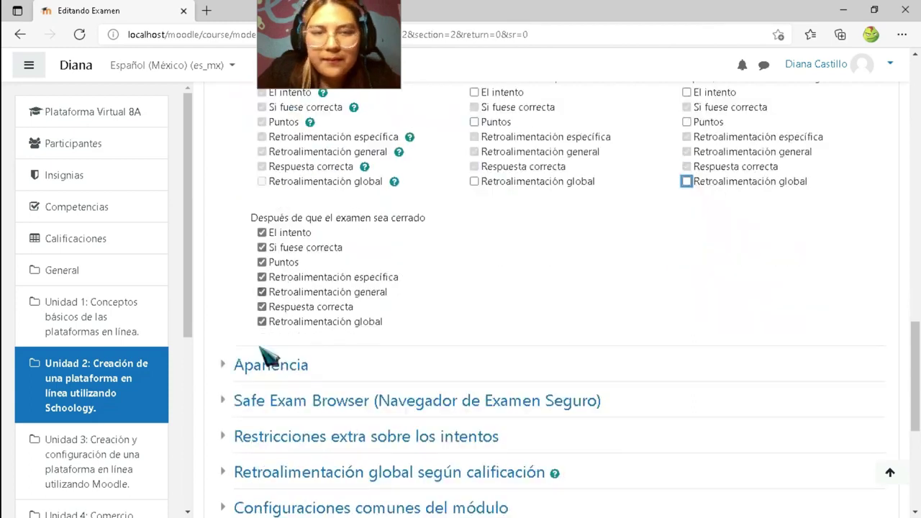
pyautogui.click(262, 262)
pyautogui.click(262, 322)
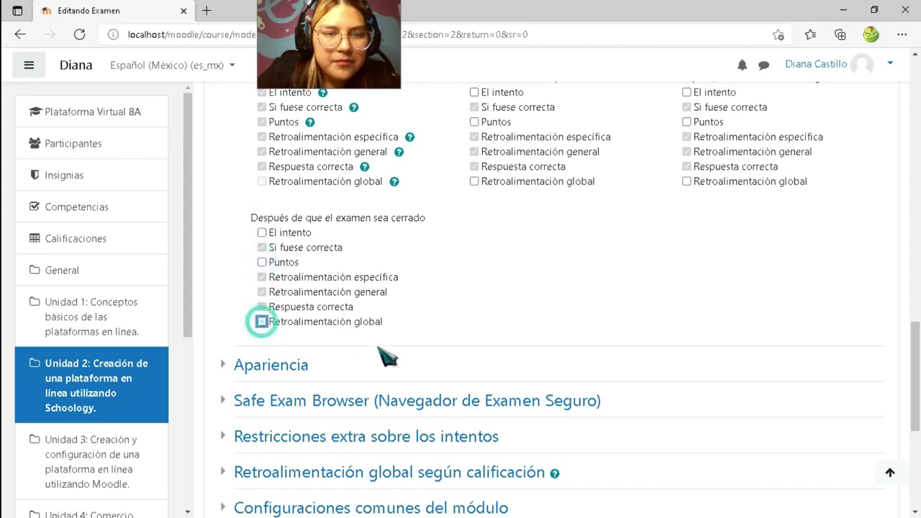
pyautogui.scroll(-1, 391, 353)
pyautogui.scroll(3, 710, 179)
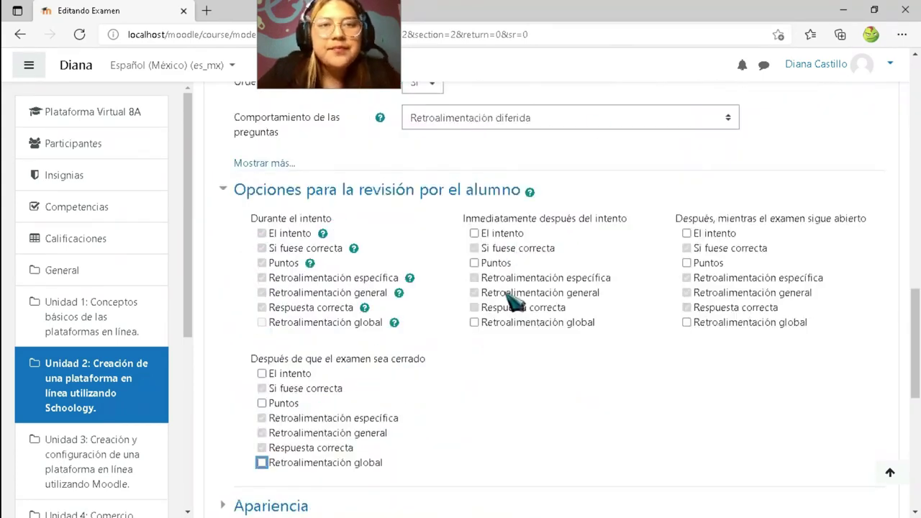
pyautogui.click(345, 58)
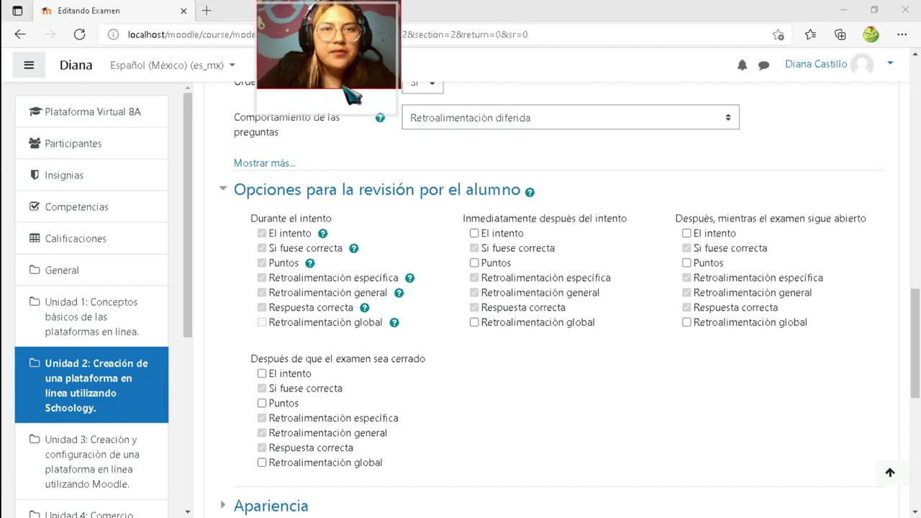
# In the Apariencia settings, set the user image to Imagen pequeña and the decimal places in grades to 0.
pyautogui.scroll(-2, 403, 244)
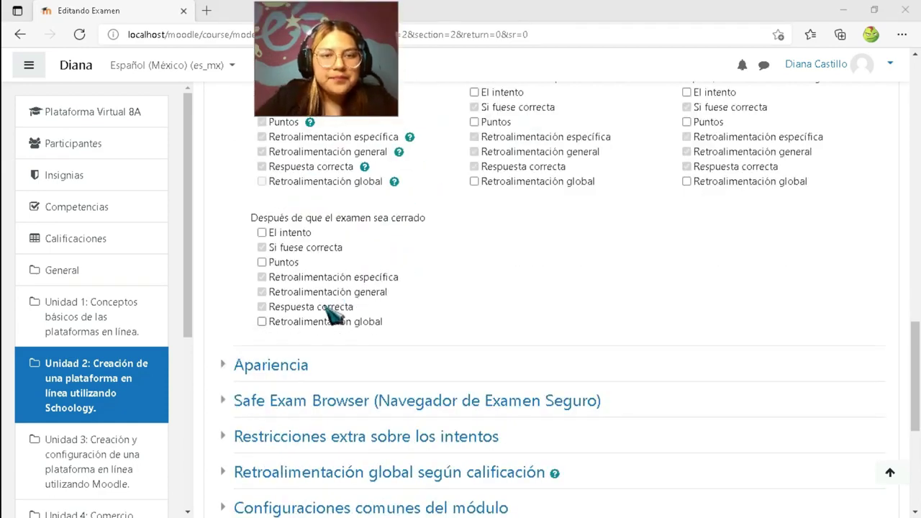
pyautogui.scroll(-1, 331, 315)
pyautogui.click(267, 300)
pyautogui.scroll(-1, 568, 339)
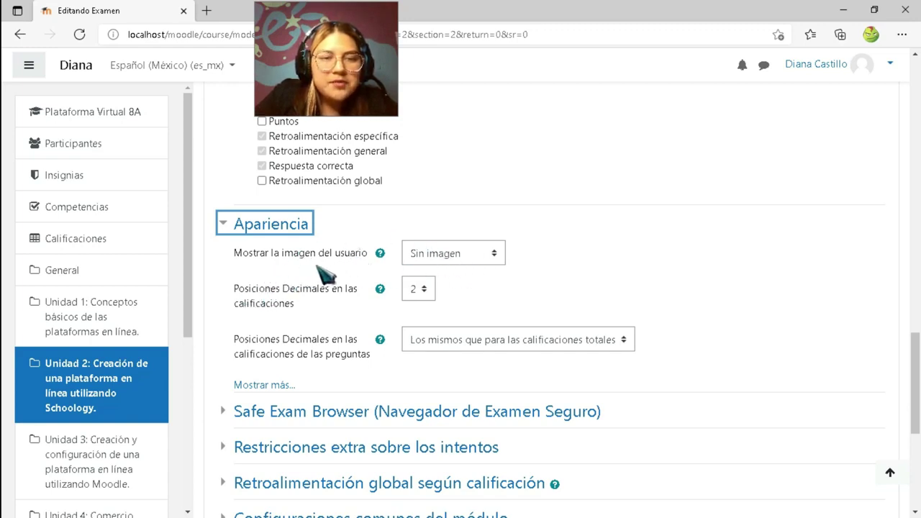
pyautogui.click(495, 257)
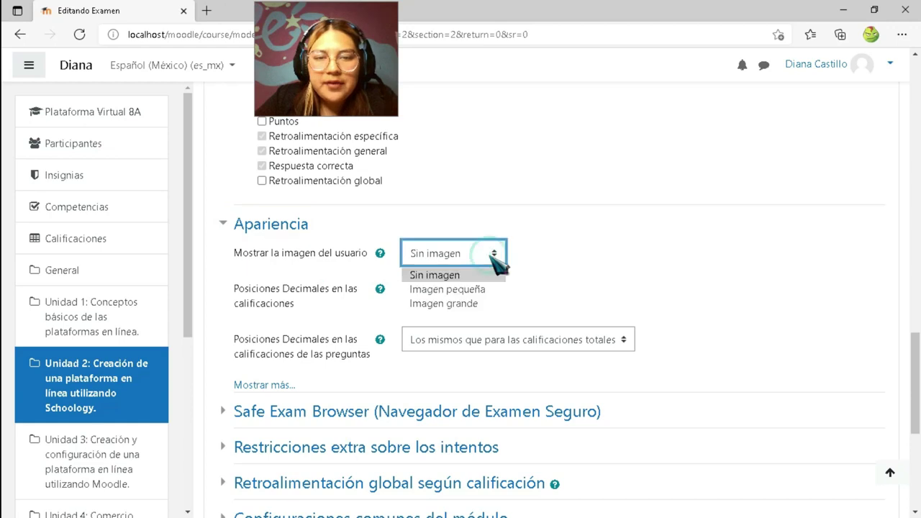
pyautogui.click(483, 291)
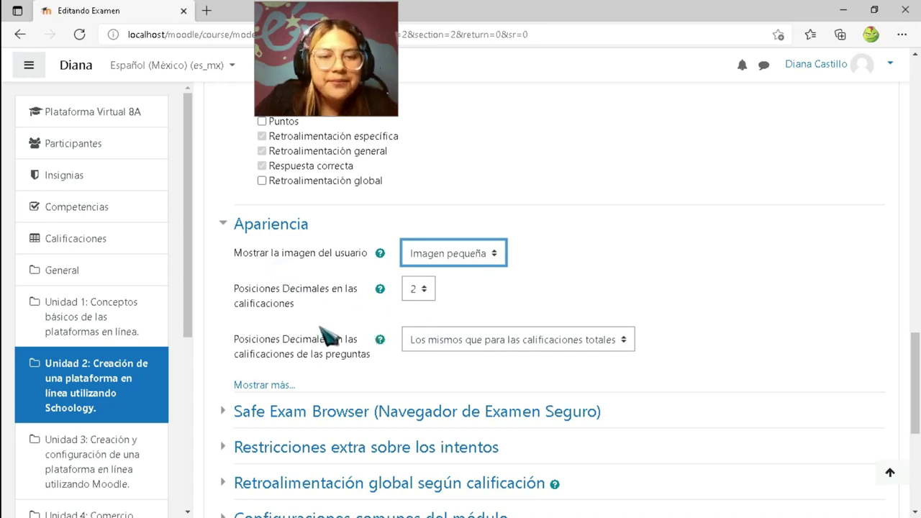
pyautogui.click(432, 286)
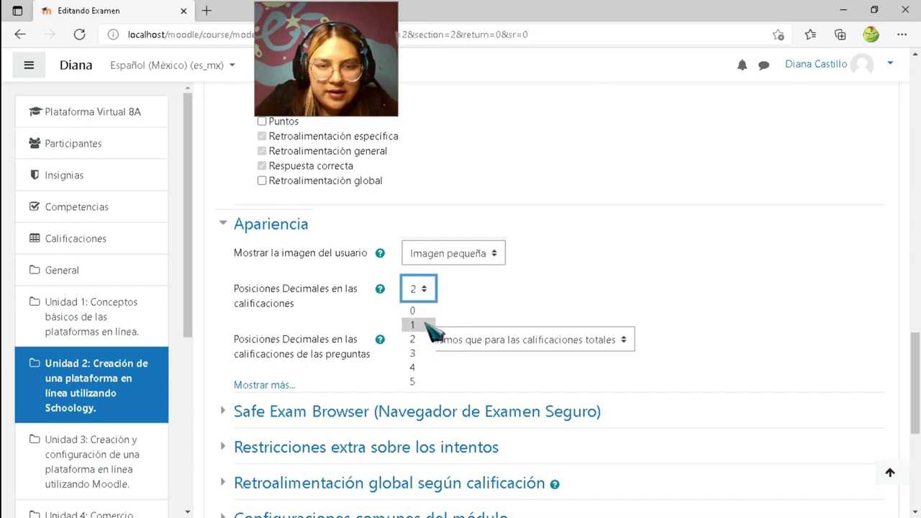
pyautogui.click(422, 314)
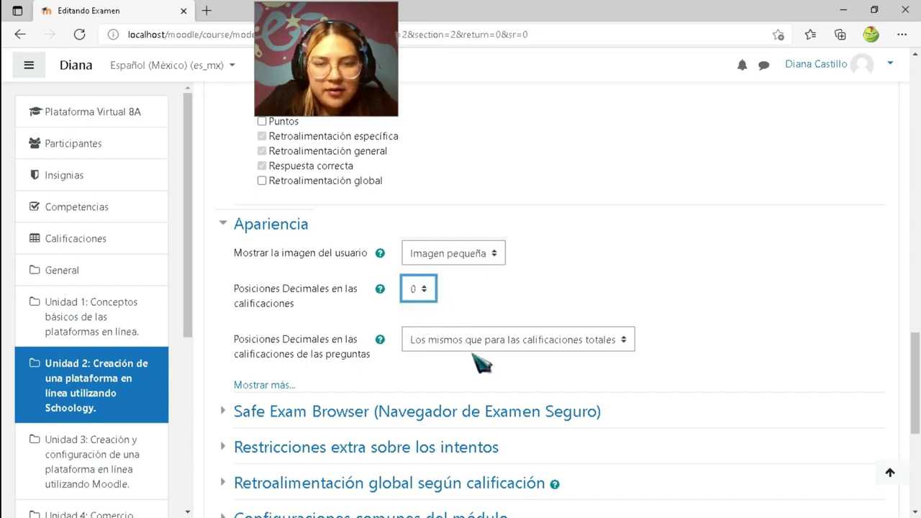
pyautogui.scroll(-1, 428, 349)
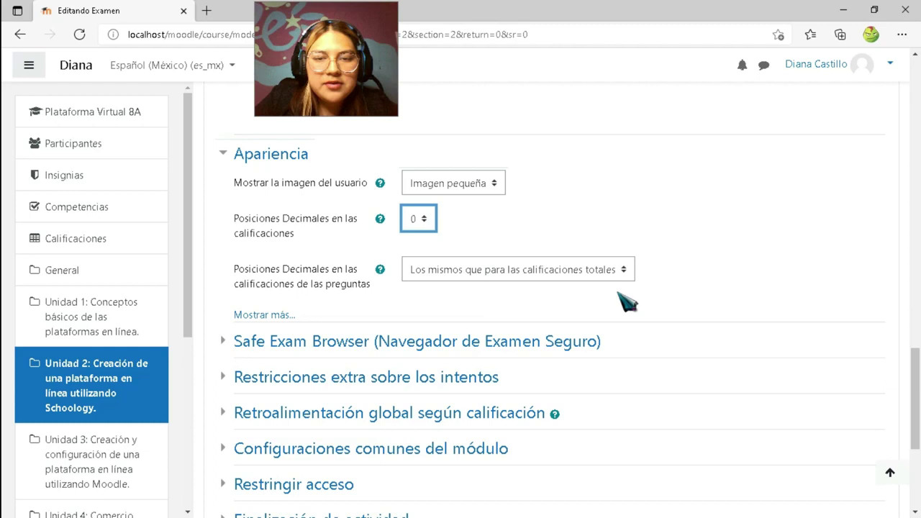
# Review the options for requiring Safe Exam Browser and choose No.
pyautogui.scroll(-2, 330, 408)
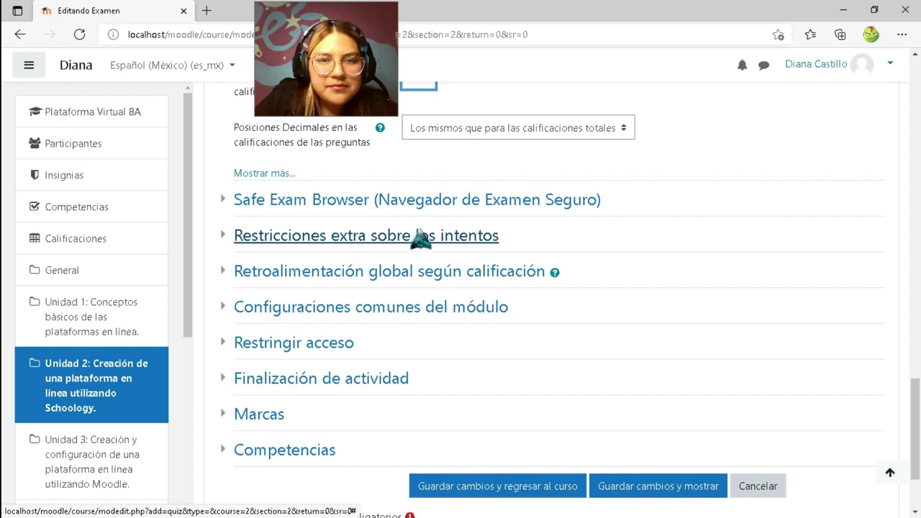
pyautogui.click(427, 203)
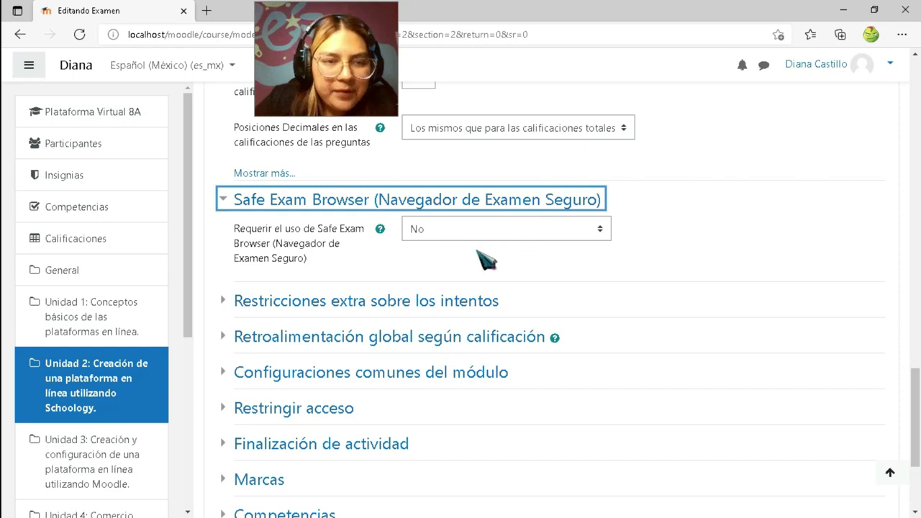
pyautogui.click(601, 230)
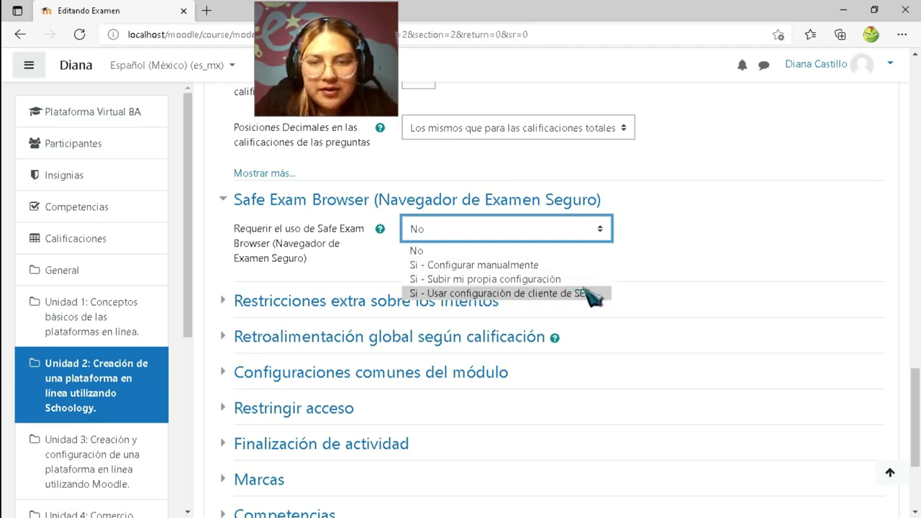
pyautogui.click(517, 250)
pyautogui.scroll(-1, 586, 362)
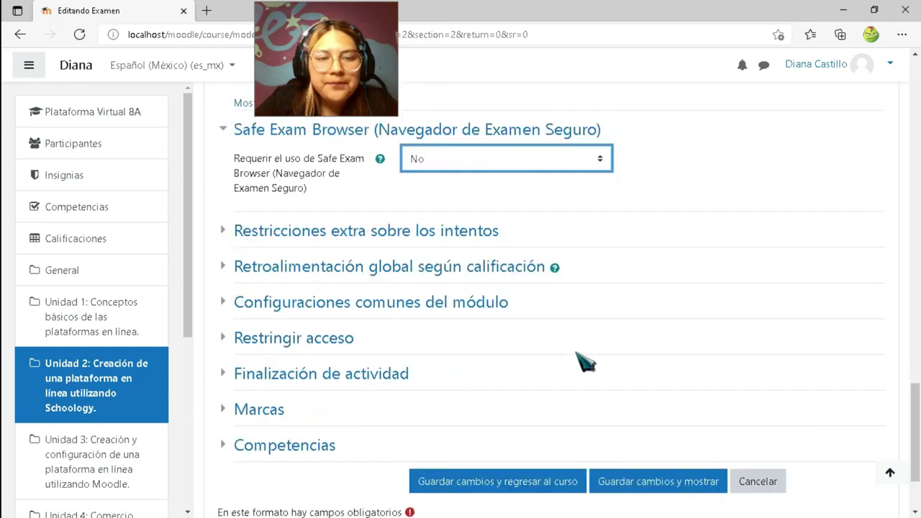
# Examine the exam's extra attempt restrictions and its grade-based overall feedback settings.
pyautogui.click(398, 232)
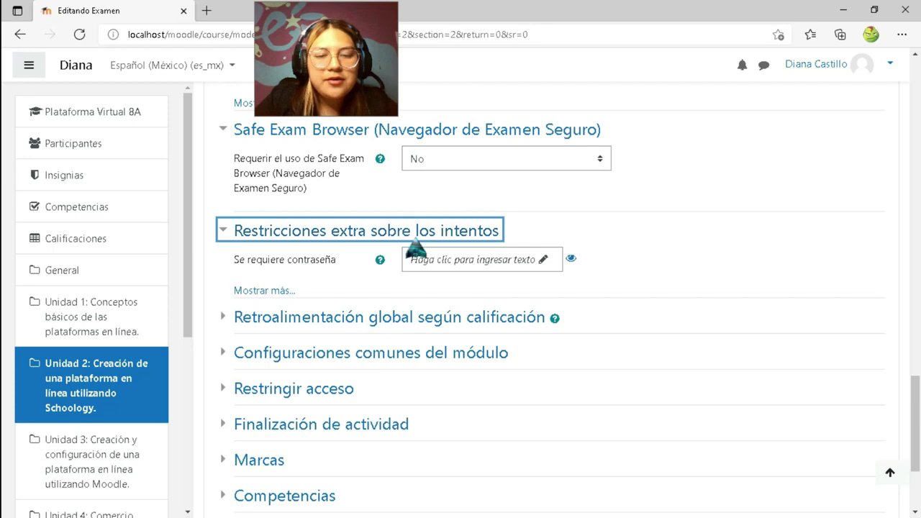
pyautogui.scroll(-1, 435, 274)
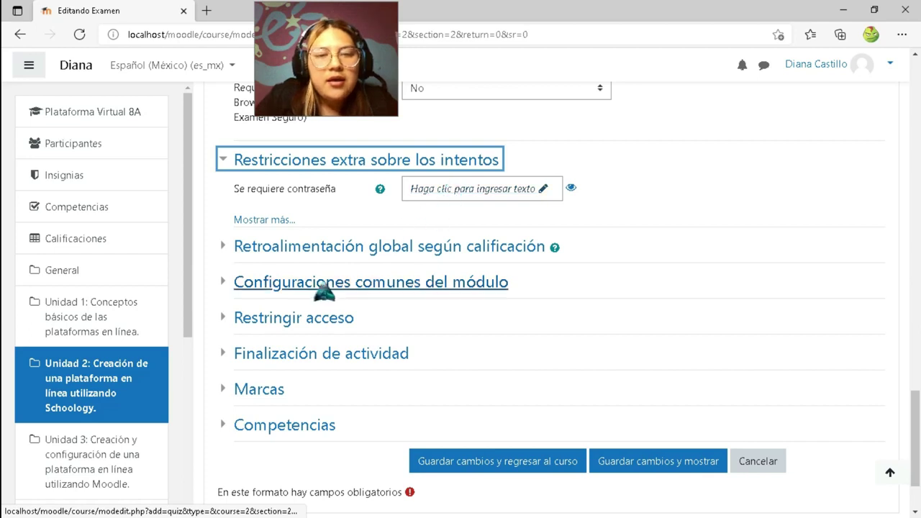
pyautogui.click(330, 247)
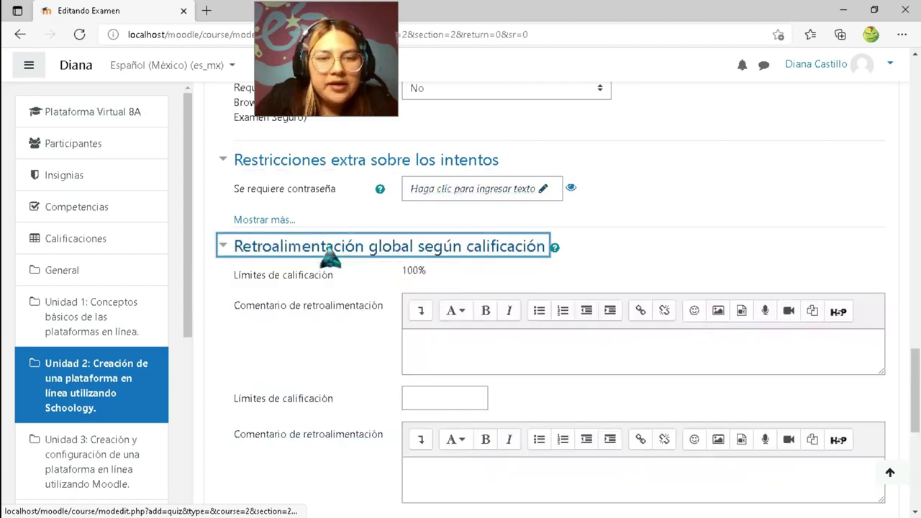
pyautogui.scroll(-1, 432, 281)
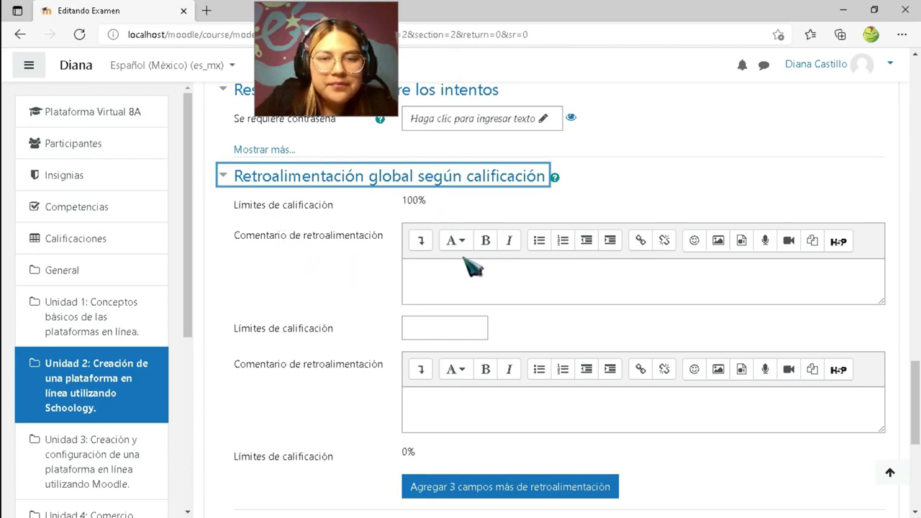
pyautogui.scroll(-2, 473, 267)
pyautogui.scroll(2, 408, 265)
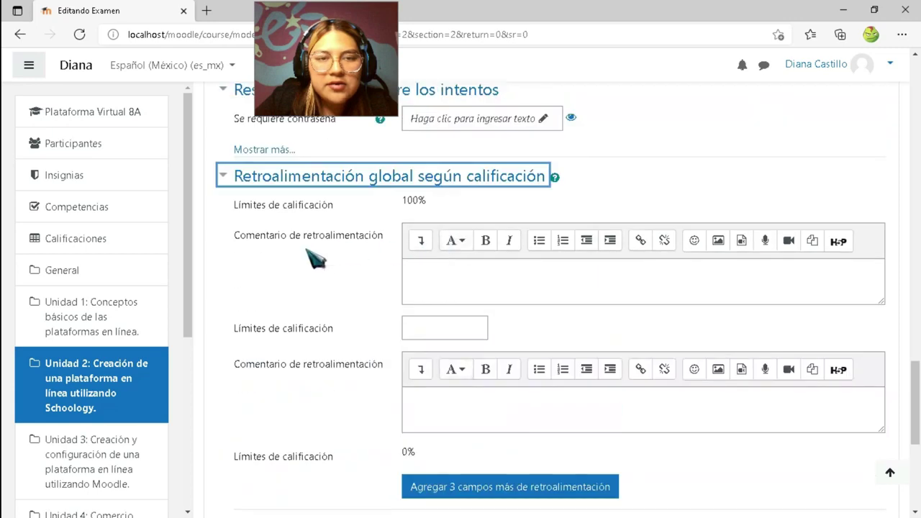
pyautogui.scroll(-1, 455, 277)
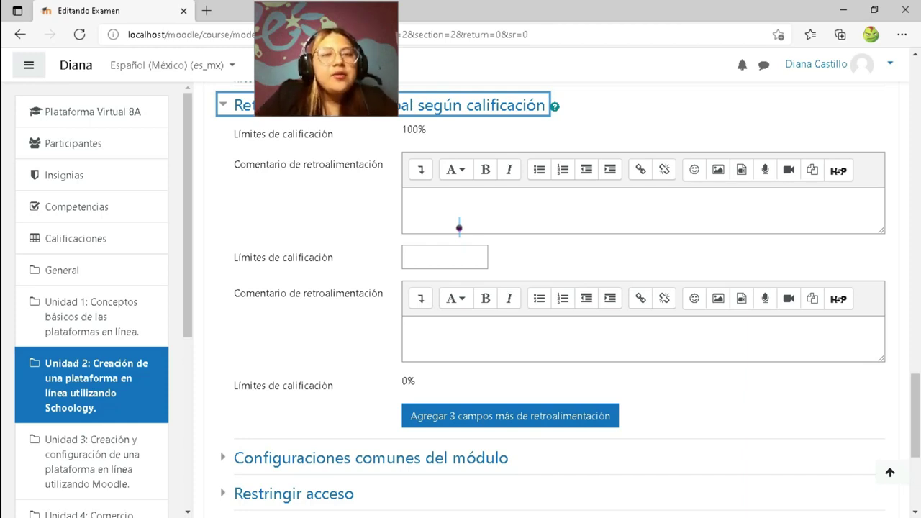
pyautogui.click(423, 200)
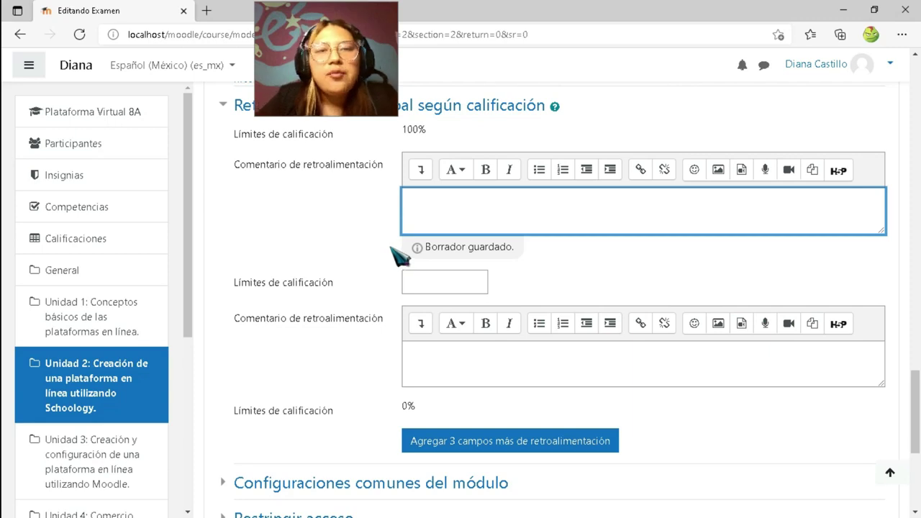
# Save the exam settings, return to the course and open EXAMEN SEGUNDA UNIDAD in Unidad 2.
pyautogui.scroll(-3, 401, 257)
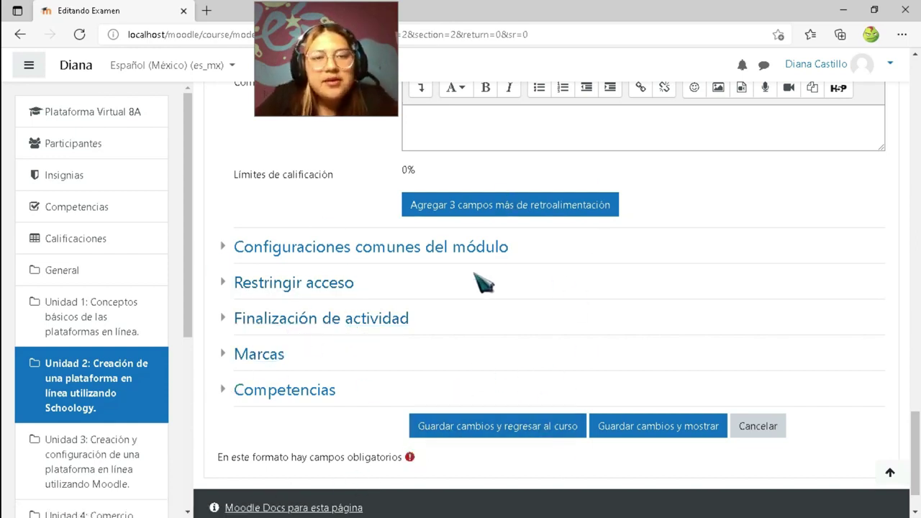
pyautogui.click(543, 429)
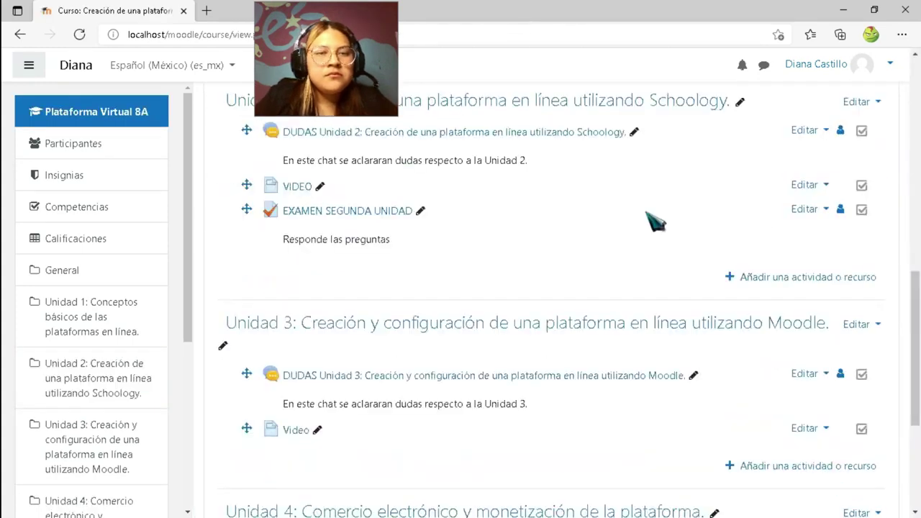
pyautogui.scroll(-1, 616, 216)
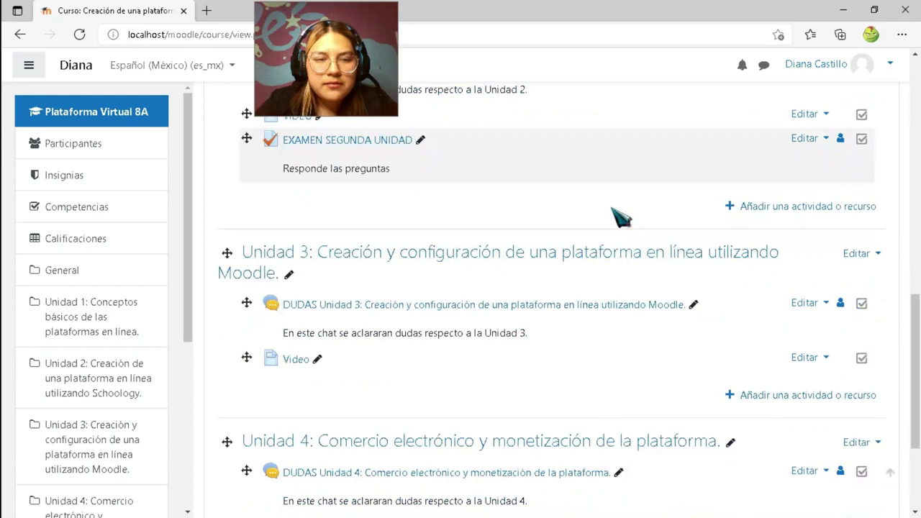
pyautogui.scroll(3, 617, 209)
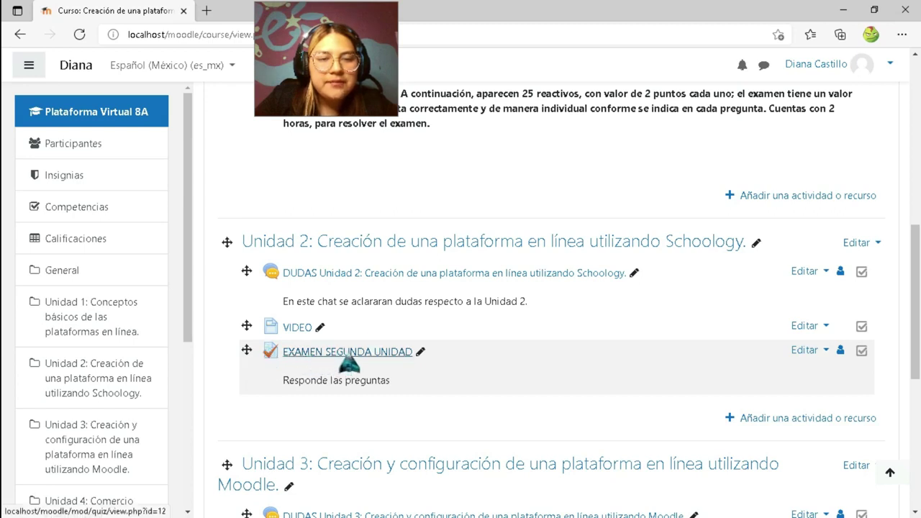
pyautogui.click(348, 354)
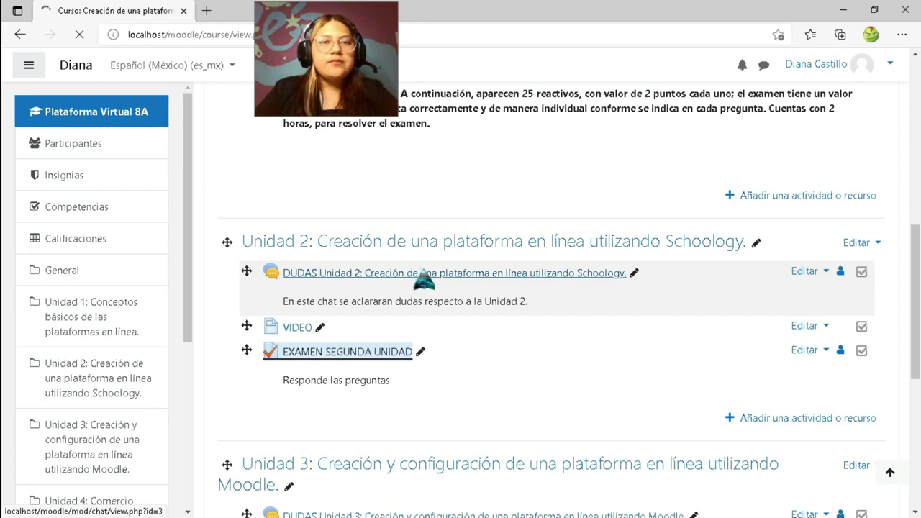
# Check the exam's summary page and open EXAMEN SEGUNDA UNIDAD for editing its questions.
pyautogui.scroll(-1, 452, 318)
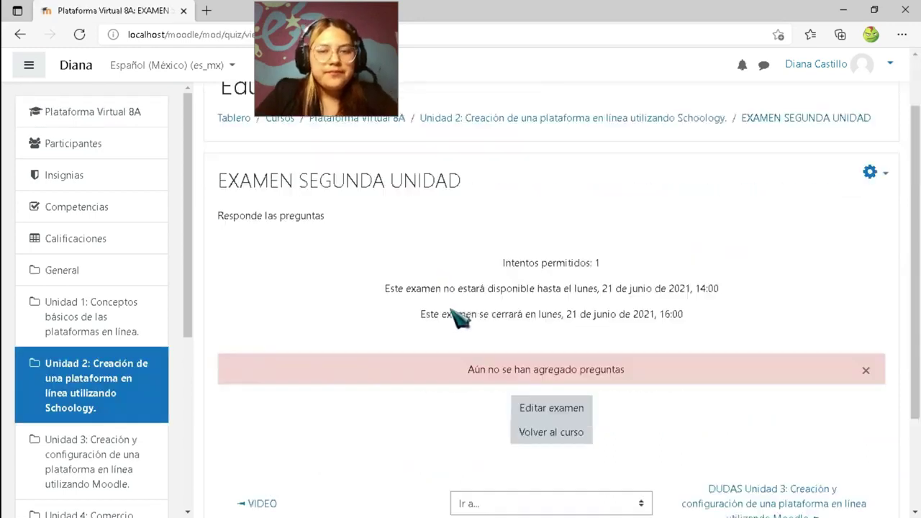
pyautogui.scroll(-1, 451, 318)
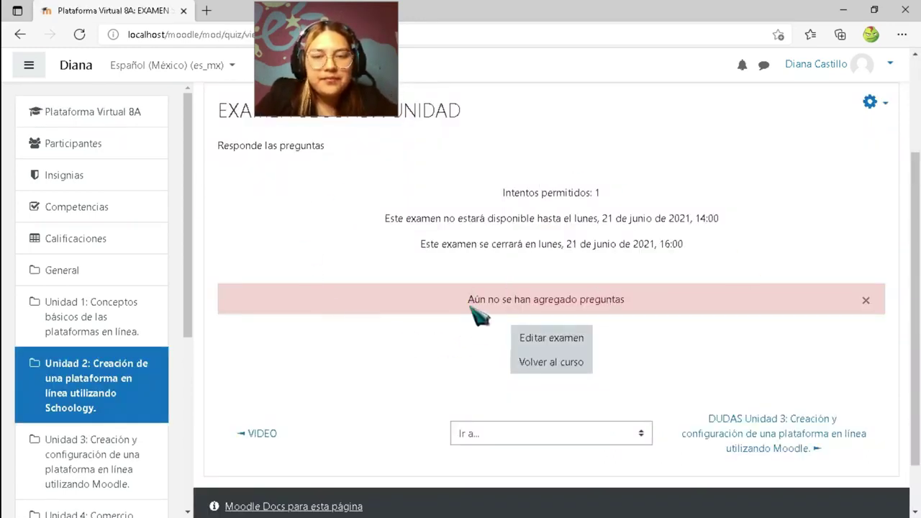
pyautogui.scroll(2, 471, 302)
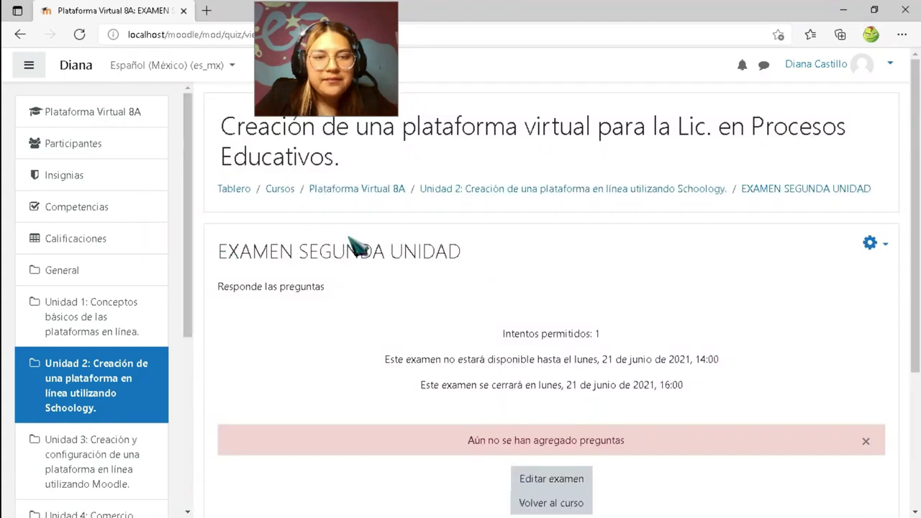
pyautogui.scroll(-3, 563, 294)
pyautogui.scroll(3, 613, 325)
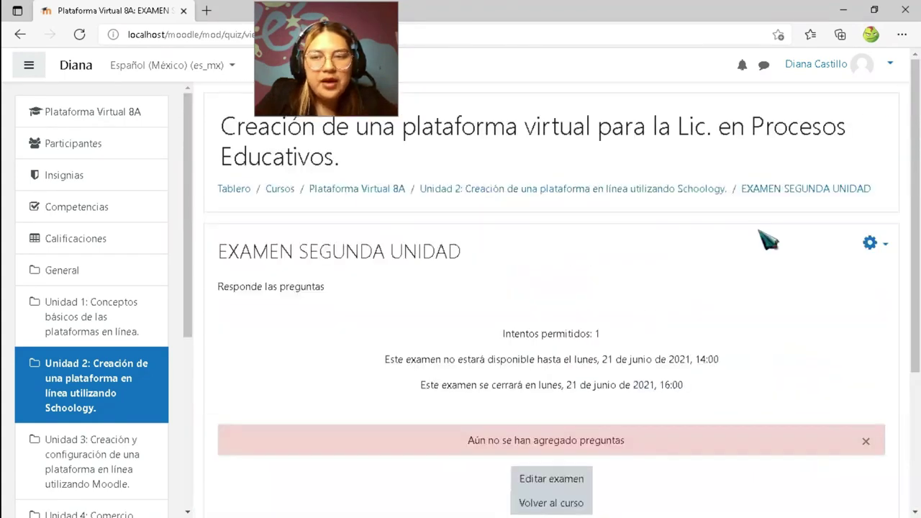
pyautogui.click(873, 245)
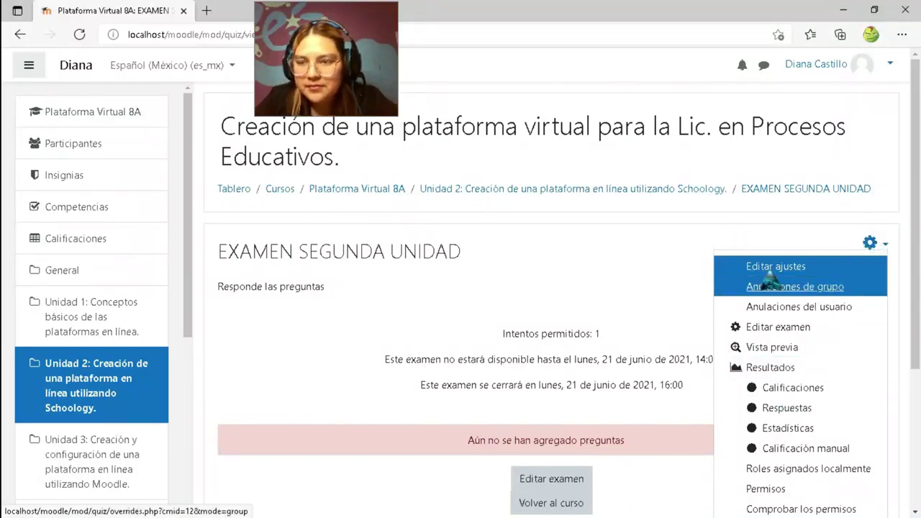
pyautogui.scroll(-1, 603, 262)
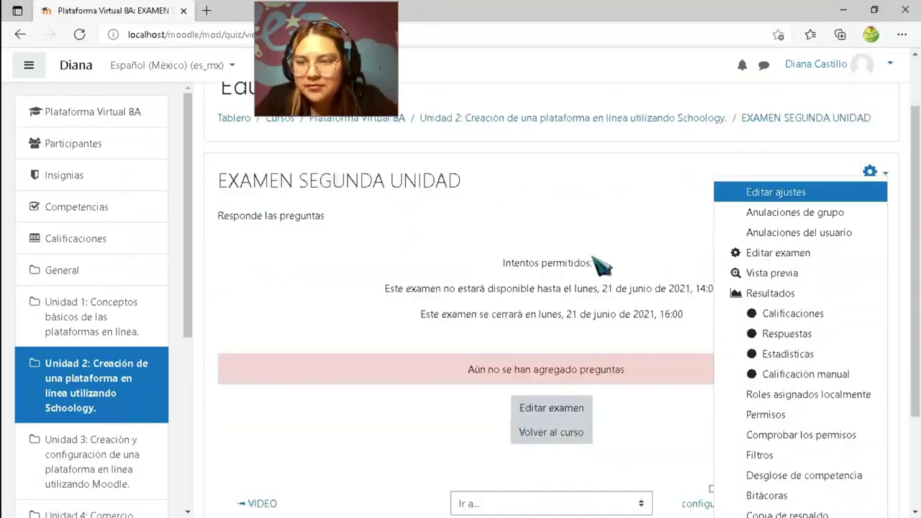
pyautogui.click(774, 259)
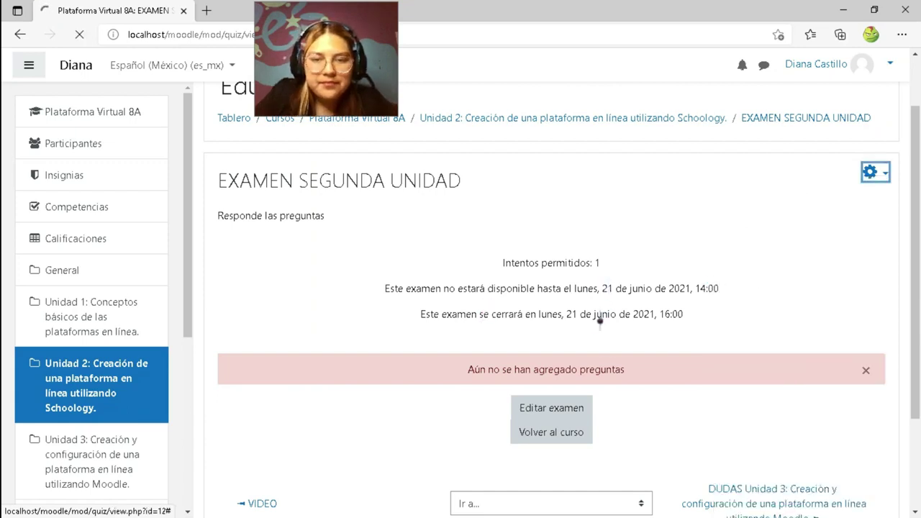
pyautogui.scroll(-2, 603, 346)
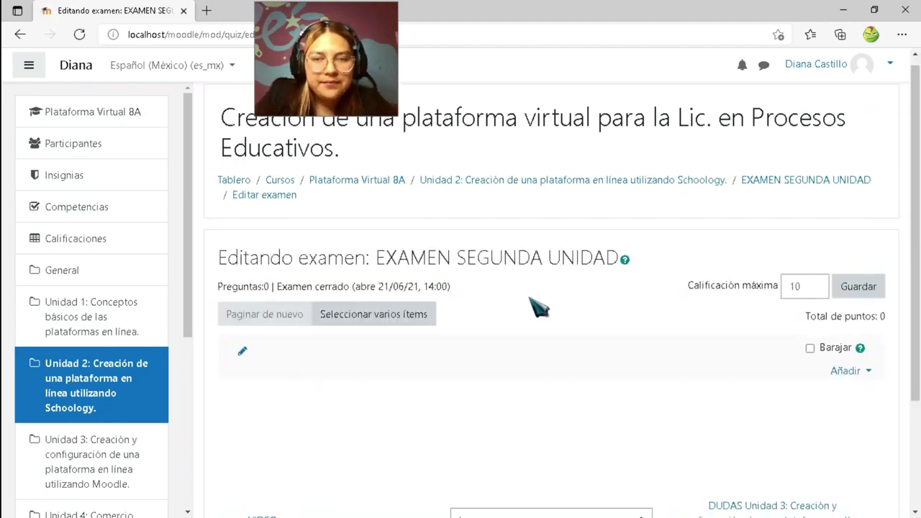
pyautogui.scroll(-1, 538, 308)
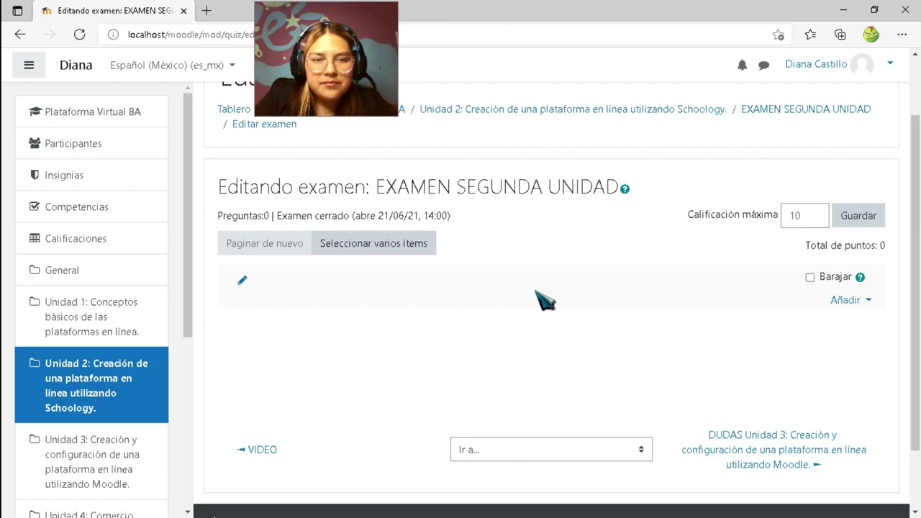
pyautogui.scroll(-1, 545, 301)
pyautogui.scroll(1, 545, 300)
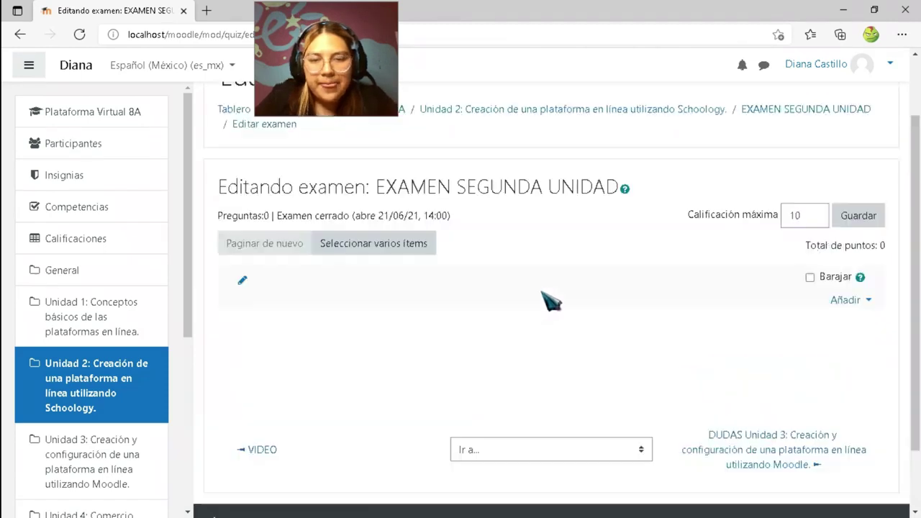
pyautogui.click(387, 254)
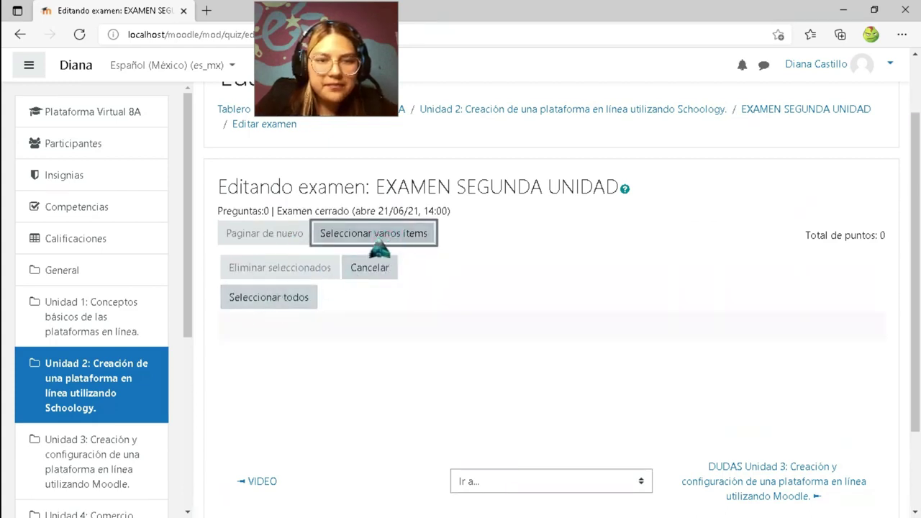
pyautogui.click(381, 276)
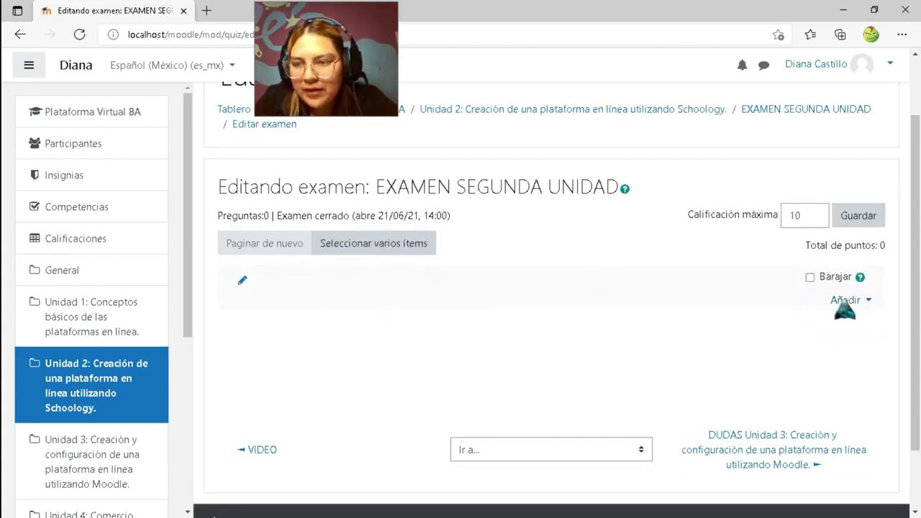
pyautogui.click(382, 244)
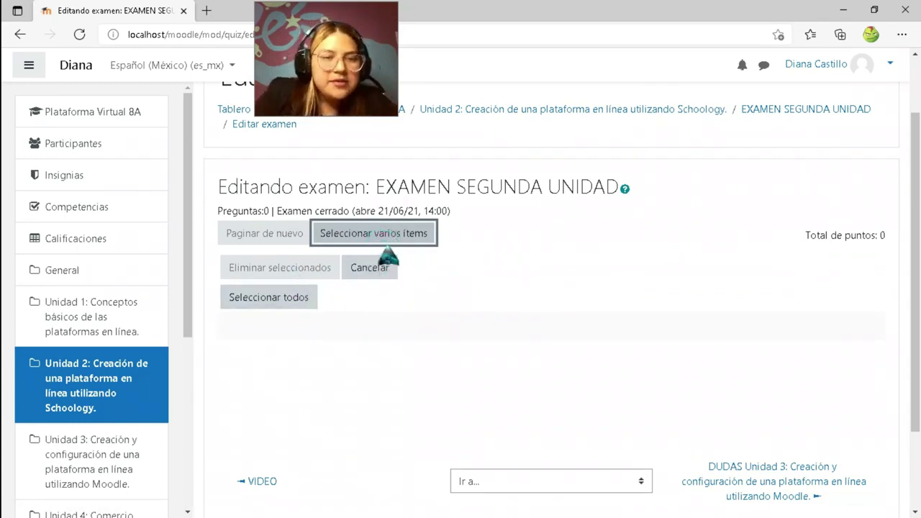
pyautogui.click(621, 306)
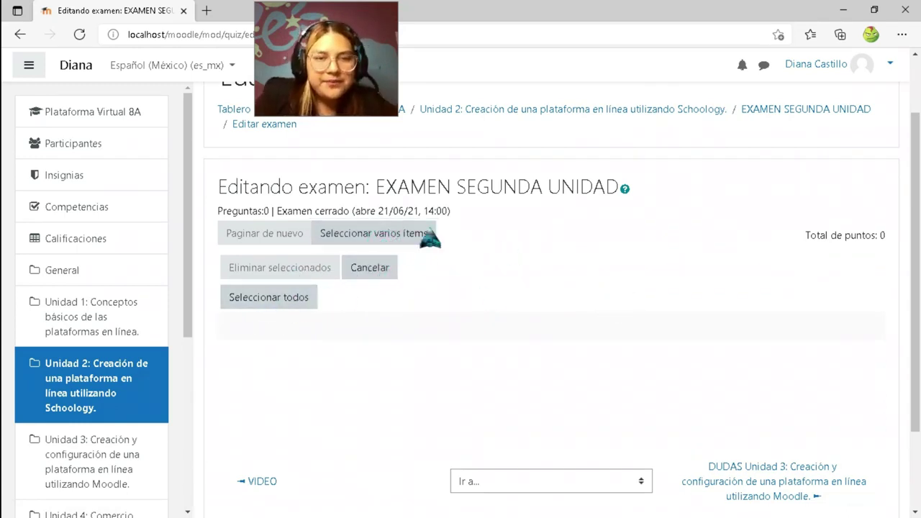
pyautogui.click(383, 270)
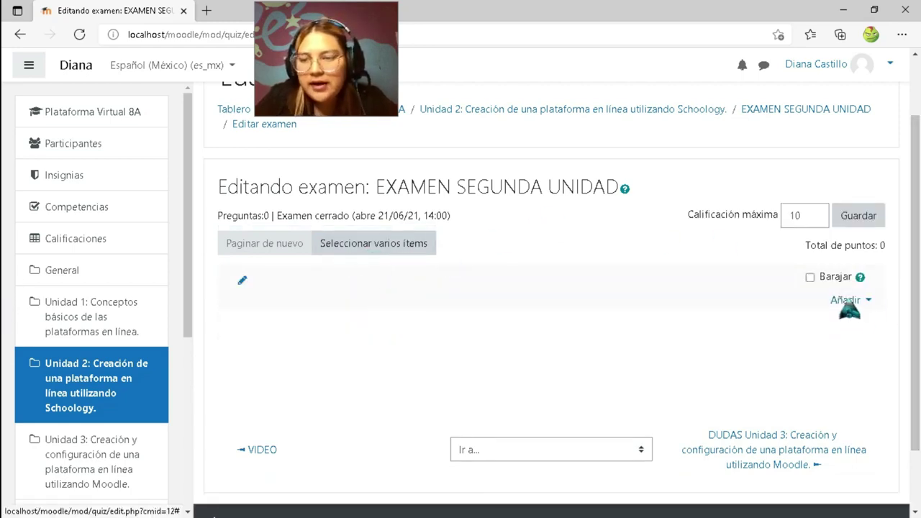
# Review the available question types and start a new question of the type Opción múltiple in the exam.
pyautogui.click(848, 302)
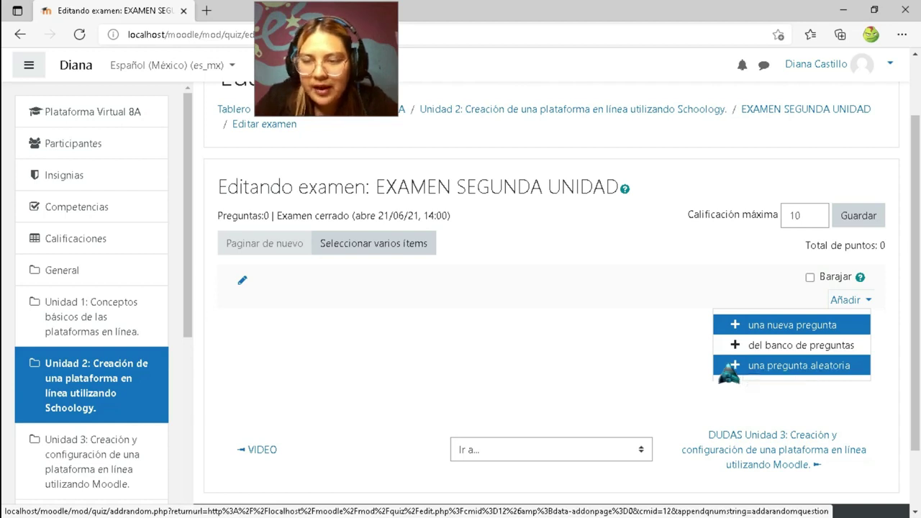
pyautogui.click(753, 324)
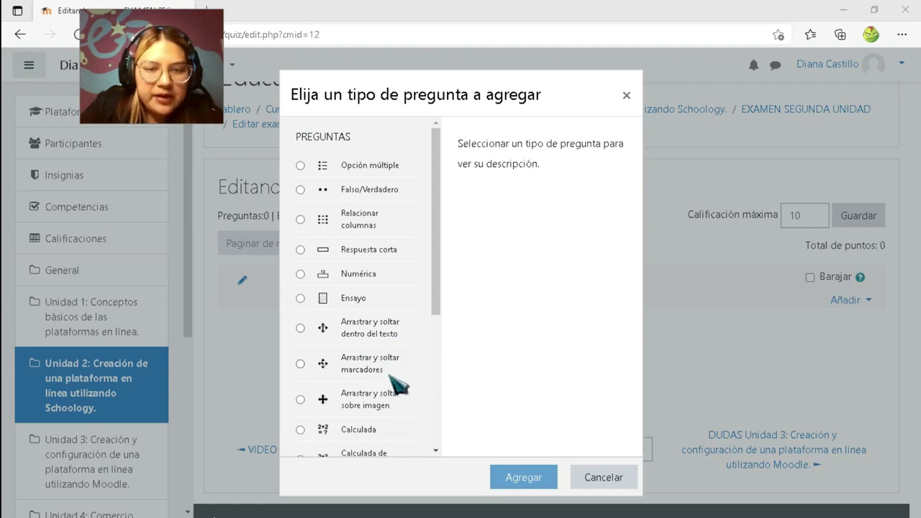
pyautogui.moveTo(441, 285); pyautogui.dragTo(435, 429)
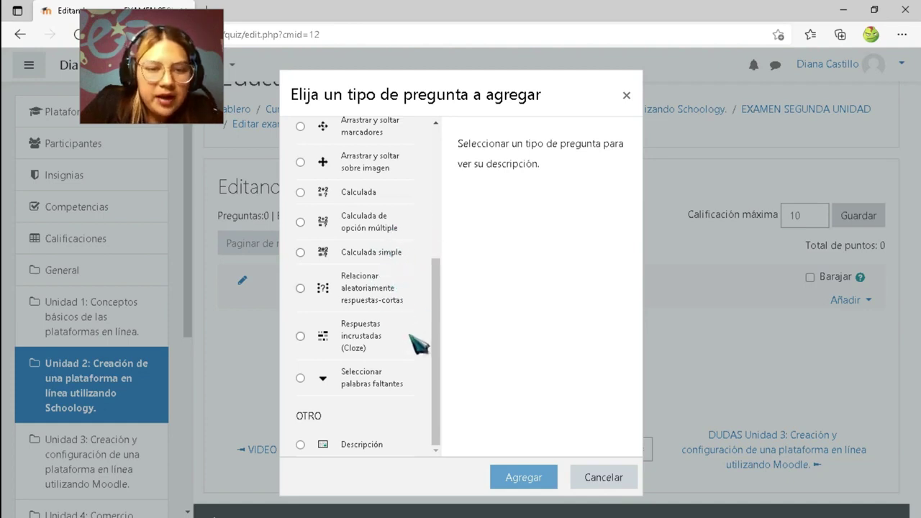
pyautogui.scroll(5, 416, 335)
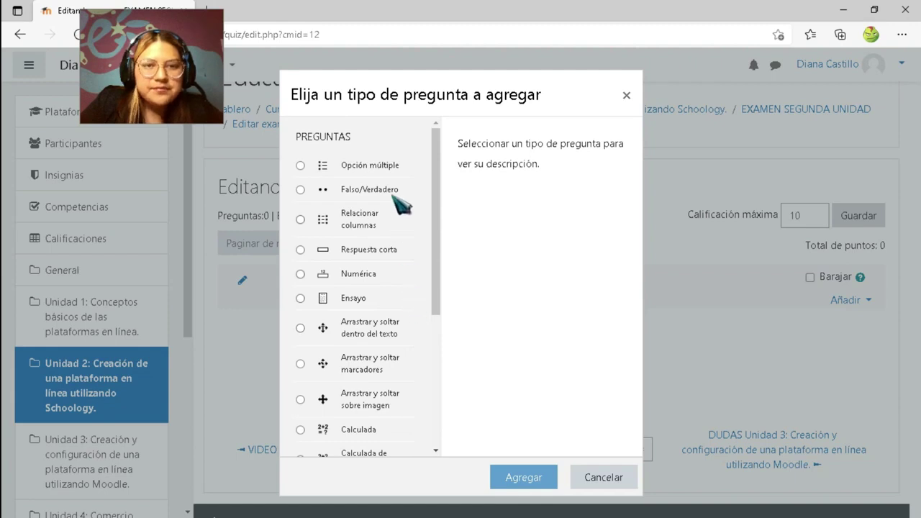
pyautogui.click(300, 166)
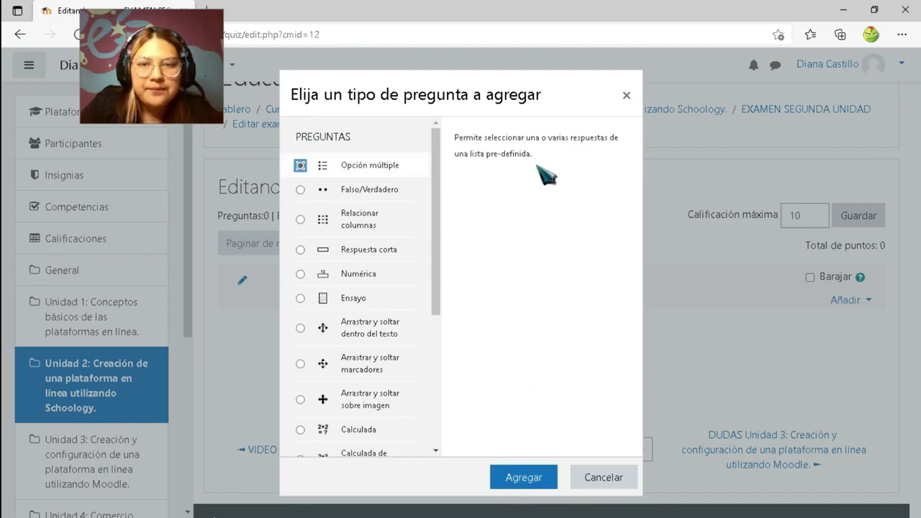
pyautogui.click(536, 481)
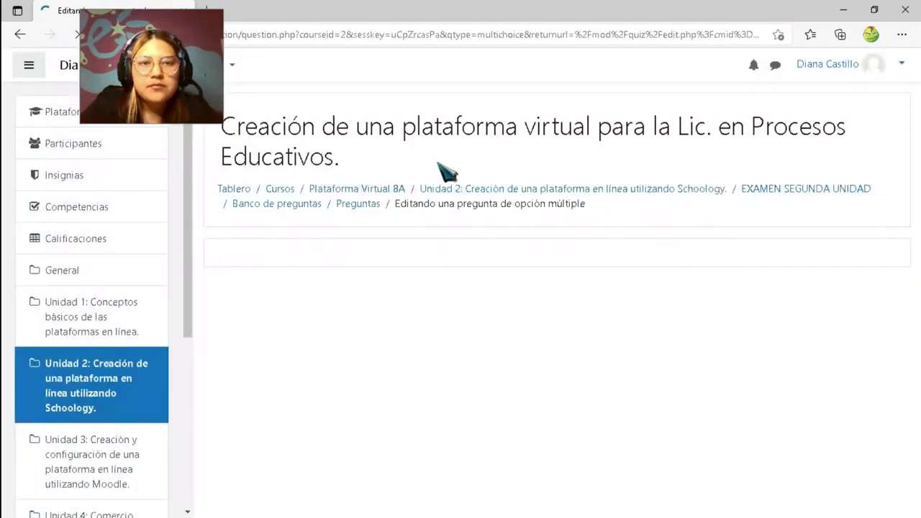
# Keep the category Por defecto en Plataforma Virtual 8A and name the new question Multiplicaciones.
pyautogui.scroll(-1, 417, 323)
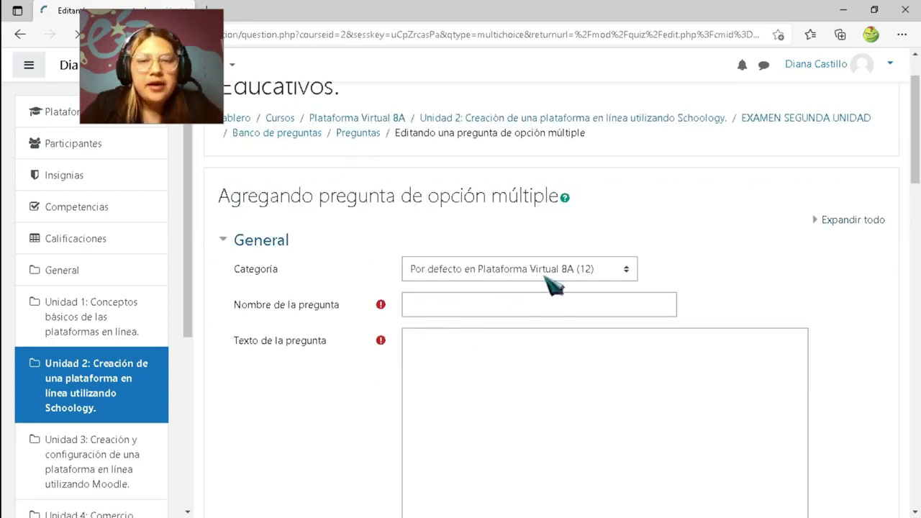
pyautogui.click(596, 267)
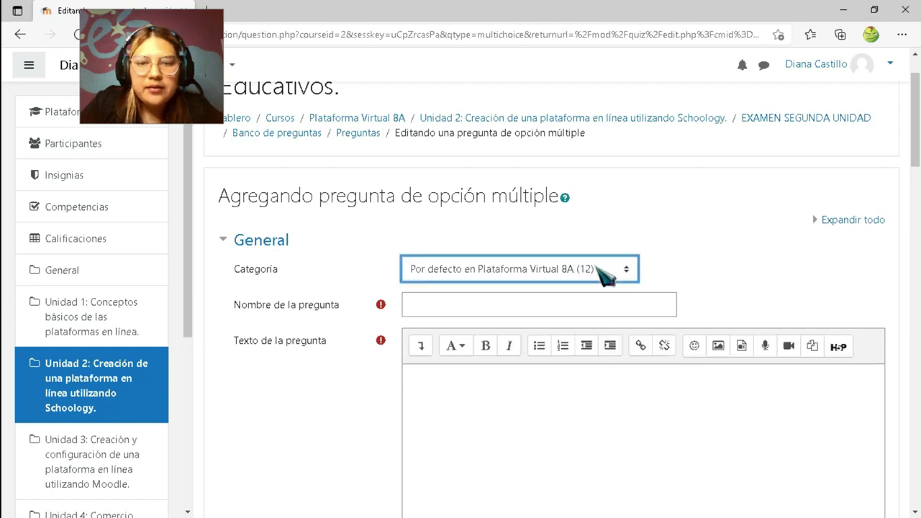
pyautogui.click(487, 268)
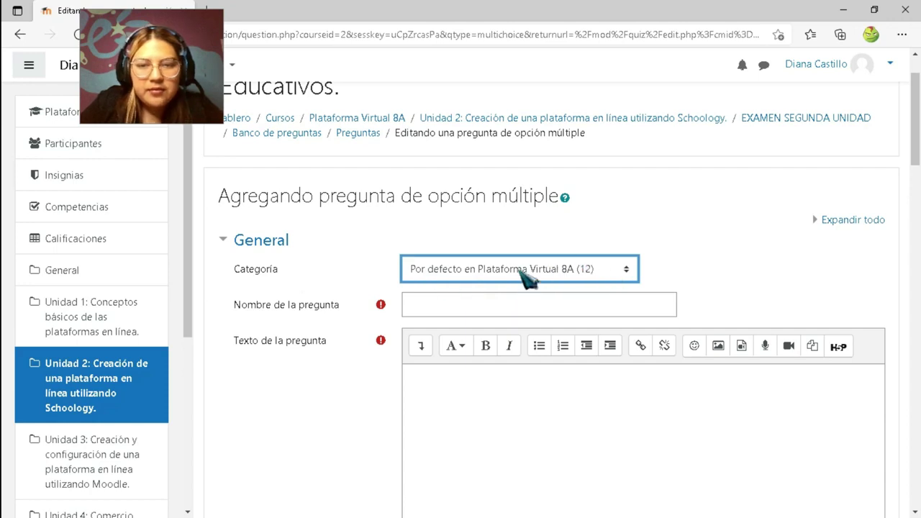
pyautogui.click(532, 307)
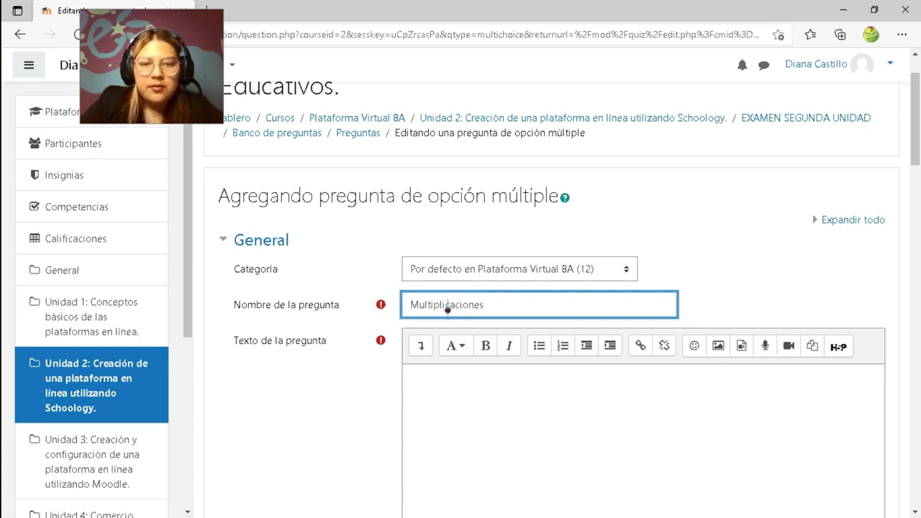
# Enter "¿Cuánto es 2x2?" as the question text.
pyautogui.scroll(-3, 504, 338)
pyautogui.scroll(1, 474, 231)
pyautogui.click(440, 266)
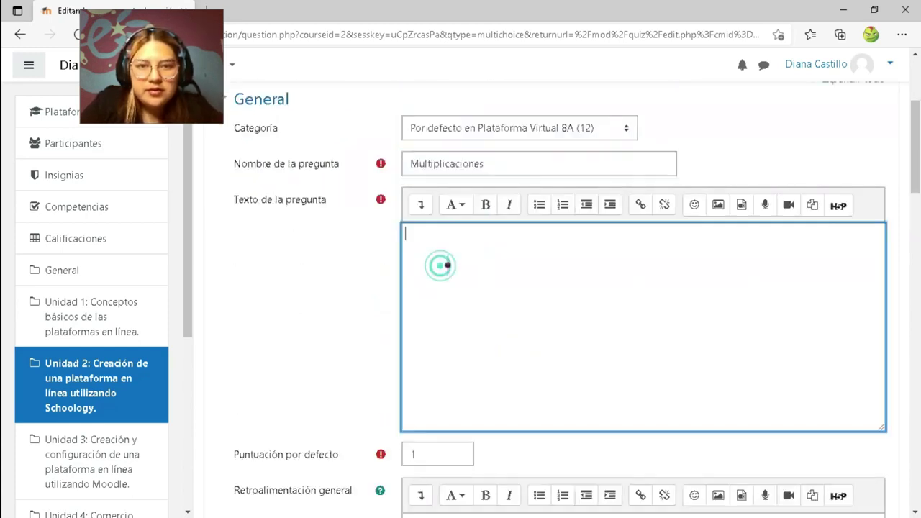
pyautogui.click(470, 243)
pyautogui.click(432, 251)
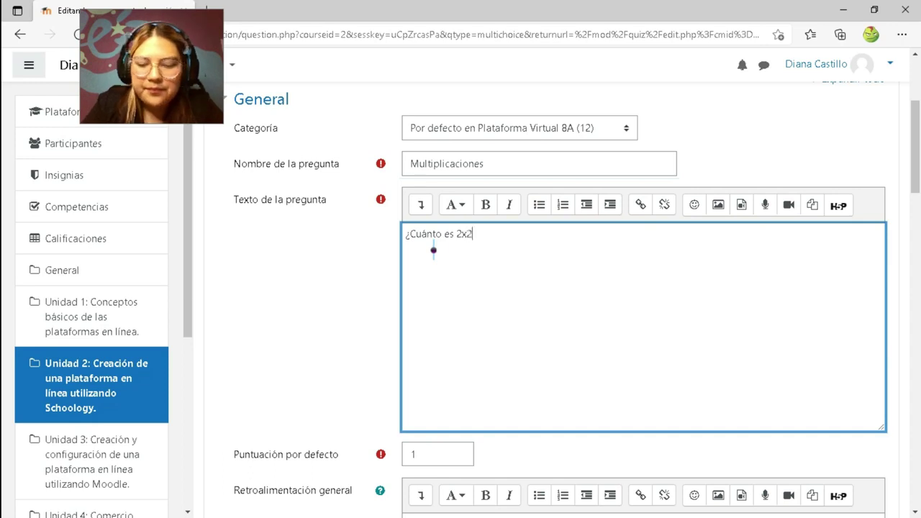
pyautogui.scroll(-3, 433, 249)
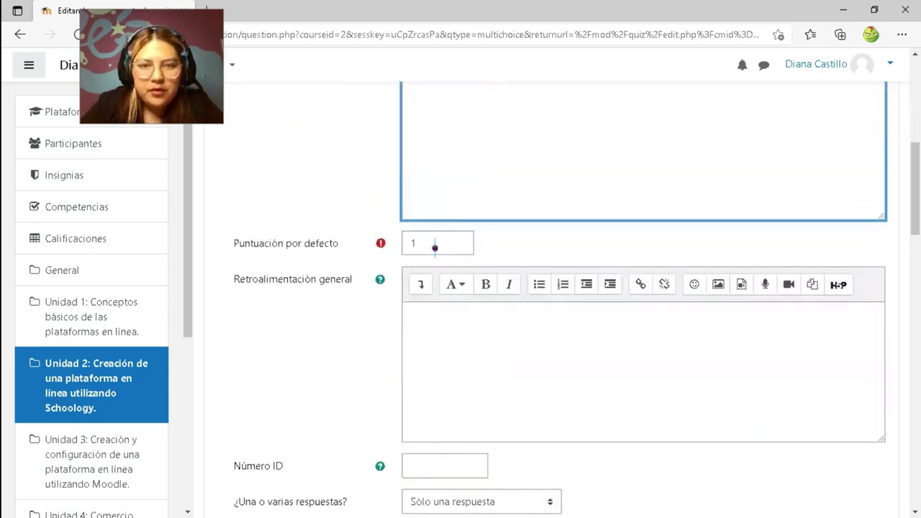
pyautogui.scroll(2, 433, 250)
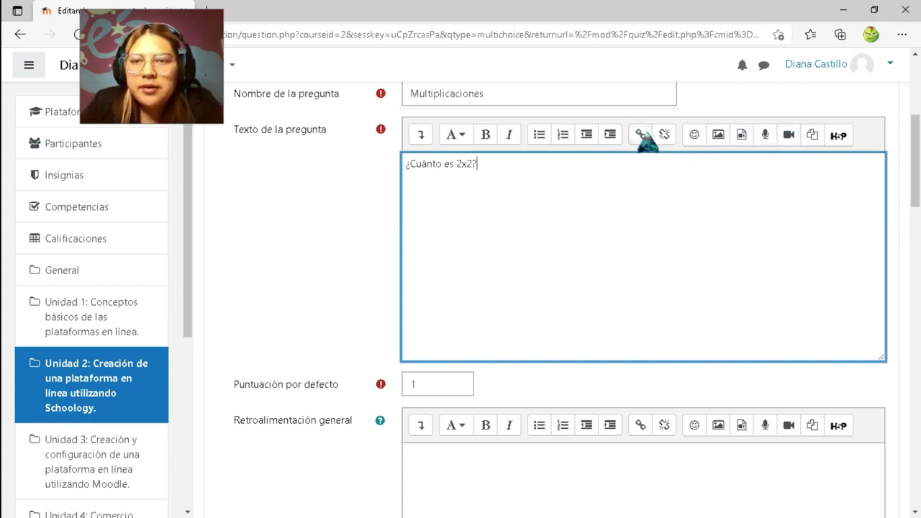
# Insert a grinning face emoji at the end of the question text.
pyautogui.click(695, 136)
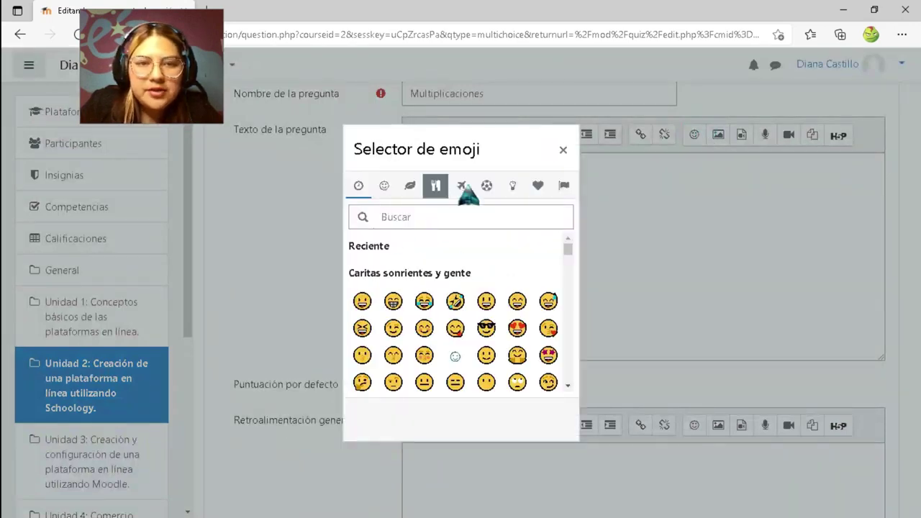
pyautogui.scroll(-1, 464, 337)
pyautogui.scroll(-2, 464, 335)
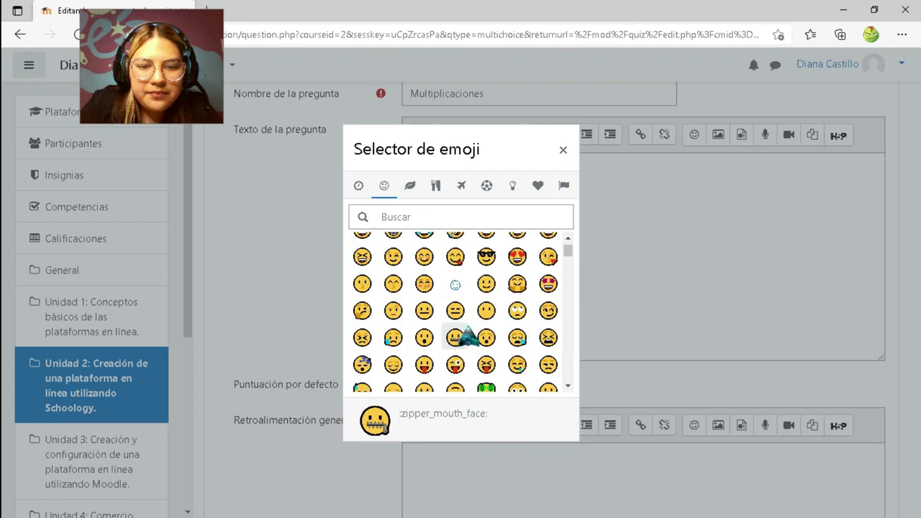
pyautogui.scroll(3, 464, 336)
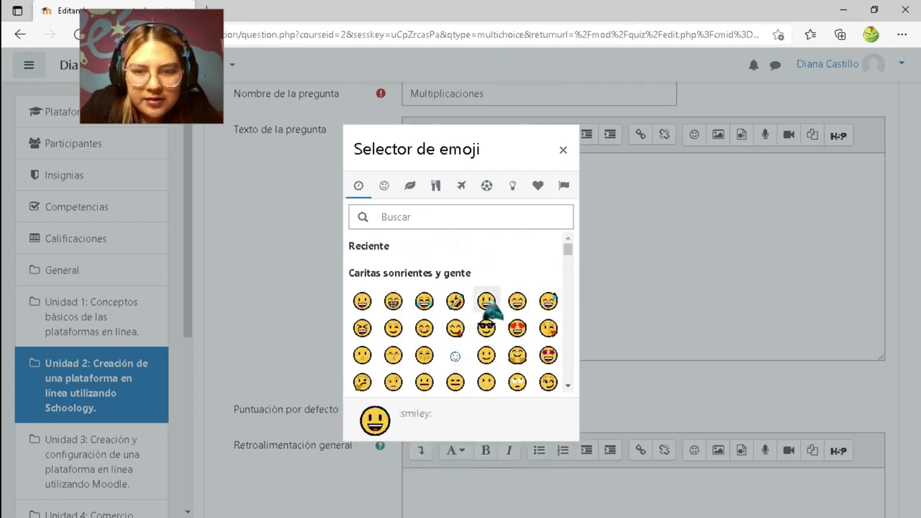
pyautogui.click(362, 301)
pyautogui.click(496, 170)
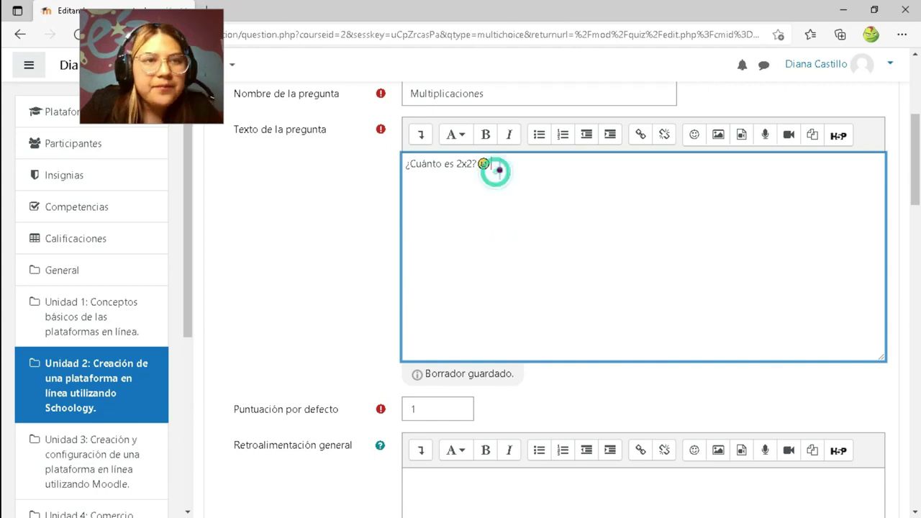
pyautogui.click(638, 137)
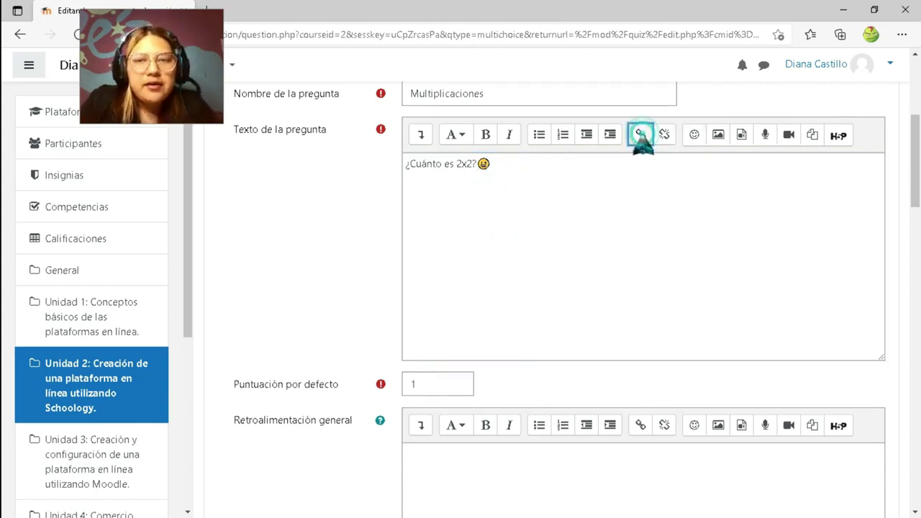
pyautogui.click(372, 290)
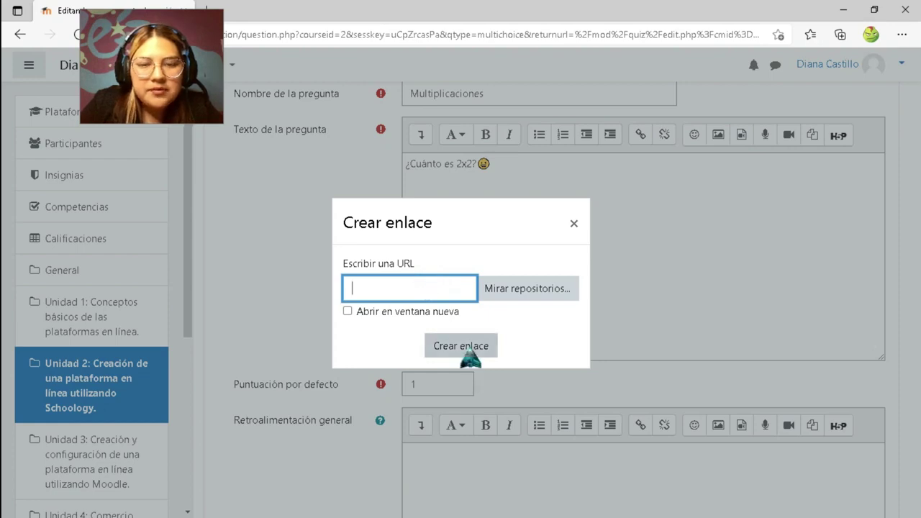
pyautogui.click(574, 222)
# Set the default score to 2 and enter "Recuerda la clase pasada de los globos" as the general feedback.
pyautogui.scroll(-1, 634, 313)
pyautogui.scroll(-1, 633, 313)
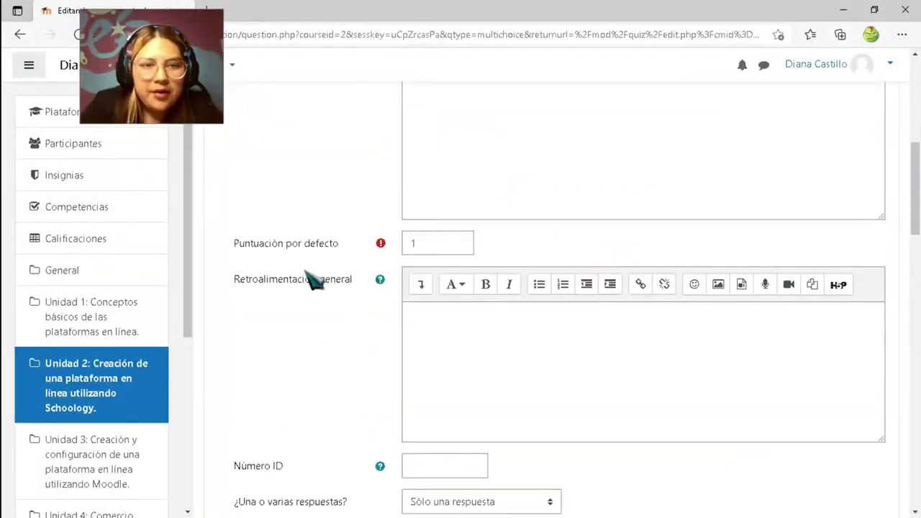
pyautogui.click(453, 248)
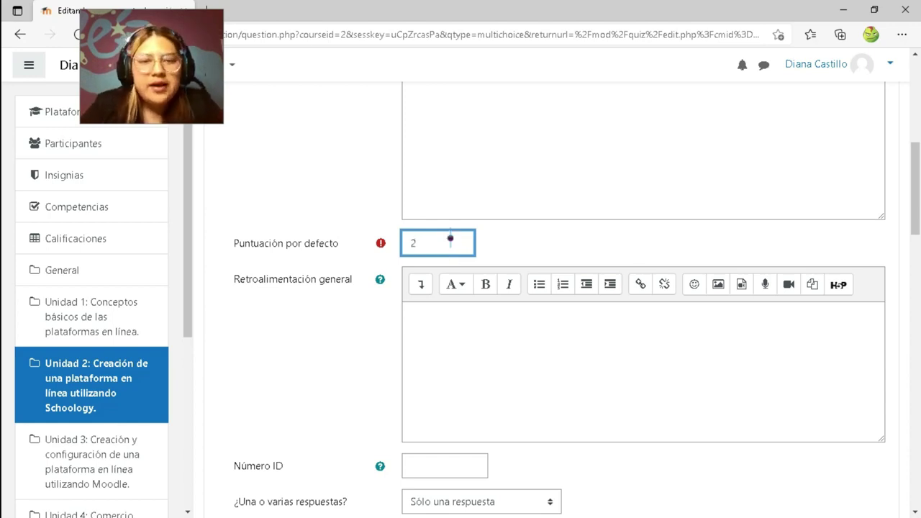
pyautogui.scroll(-2, 477, 302)
pyautogui.click(457, 186)
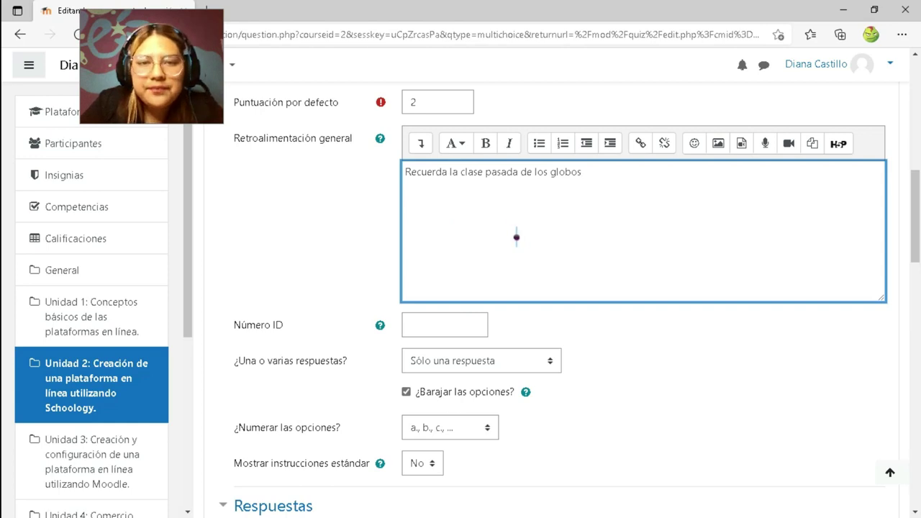
# Set the question's ID number to 1 and keep the option numbering as a., b., c.
pyautogui.scroll(-1, 516, 236)
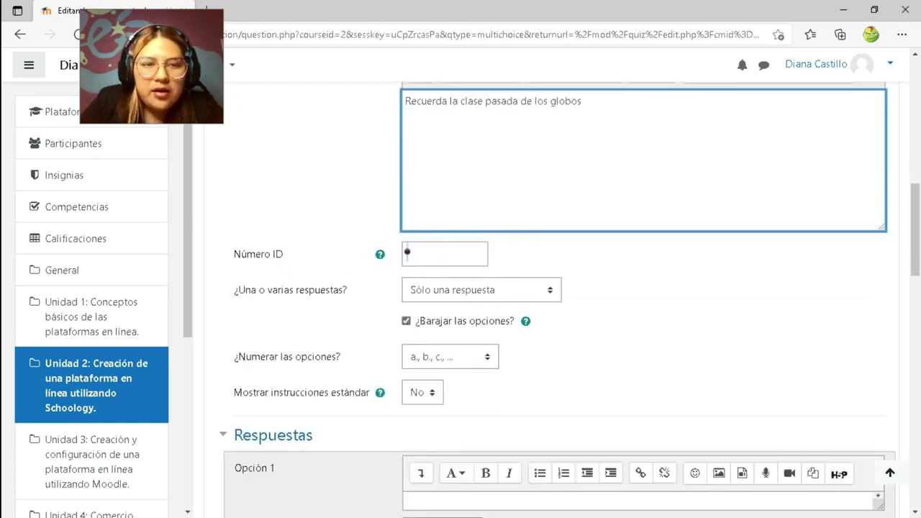
pyautogui.scroll(-2, 408, 252)
pyautogui.click(429, 115)
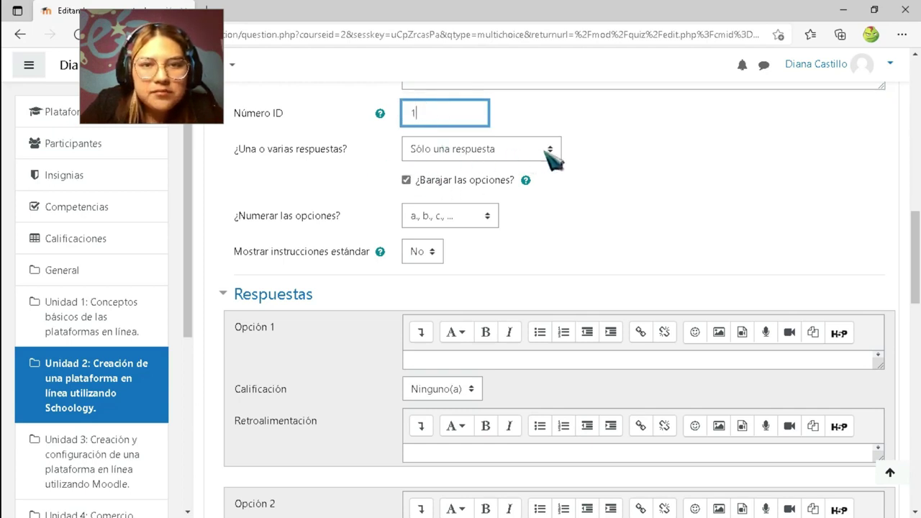
pyautogui.scroll(1, 558, 152)
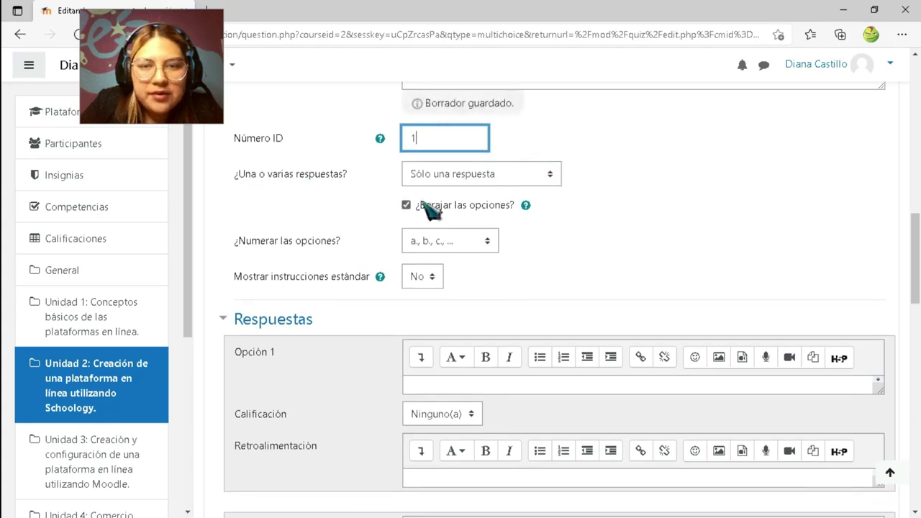
pyautogui.scroll(-1, 424, 211)
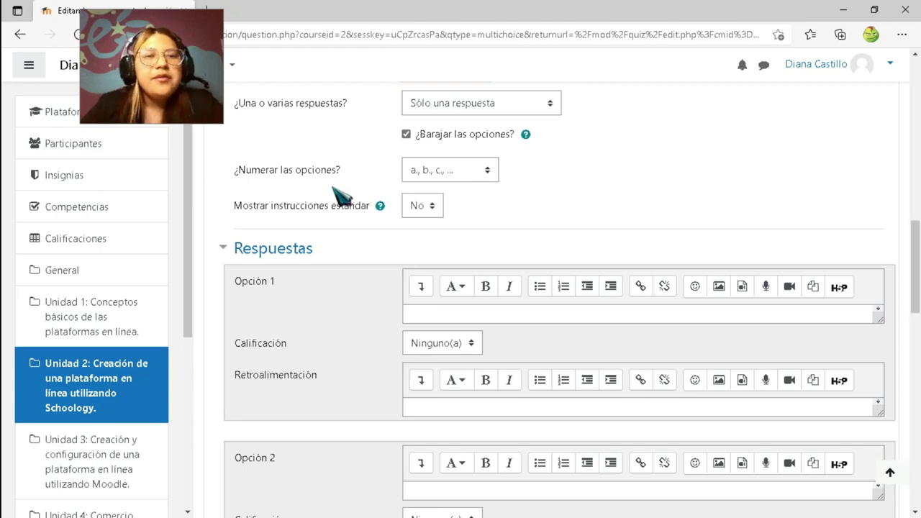
pyautogui.click(487, 170)
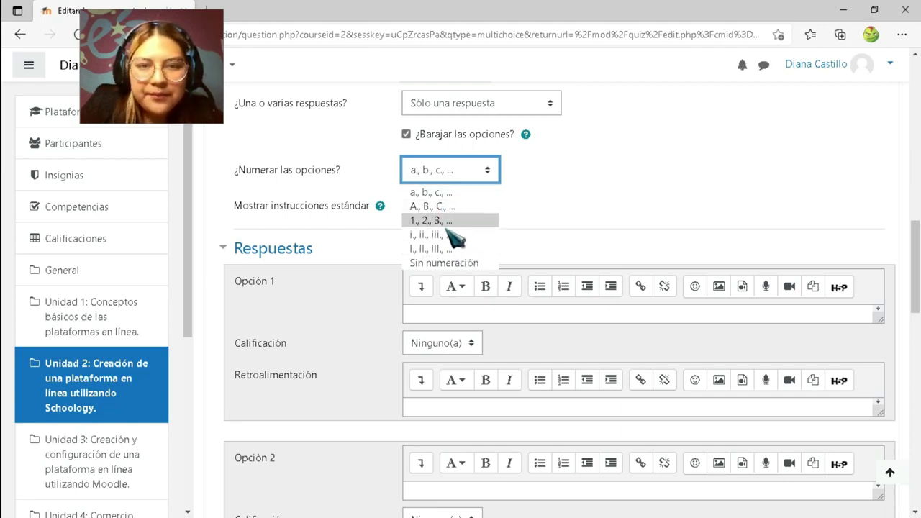
pyautogui.click(444, 192)
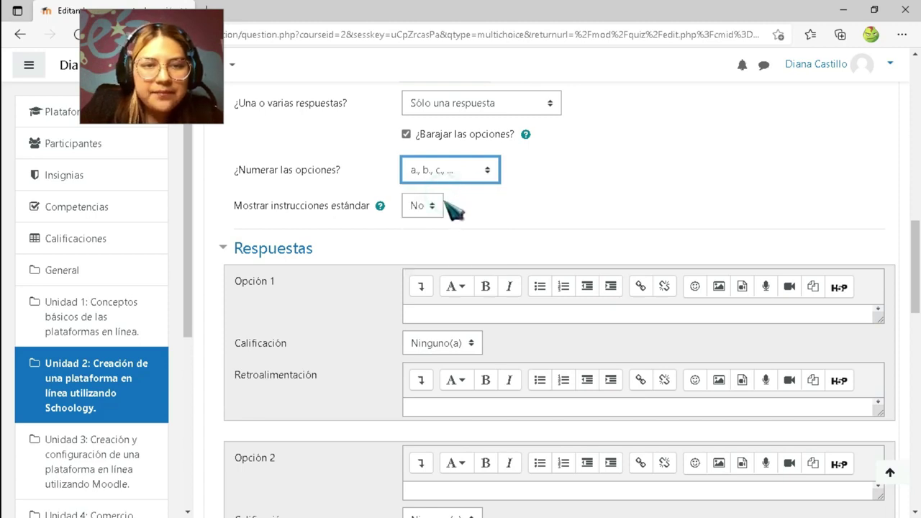
# Enter 4 as the answer in Opción 1 and set its grade to 100%.
pyautogui.scroll(-1, 453, 209)
pyautogui.scroll(-1, 503, 266)
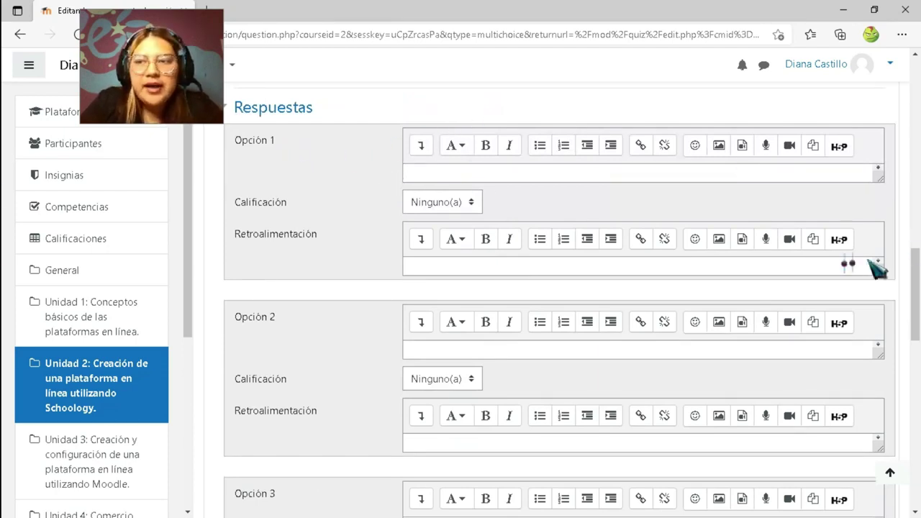
pyautogui.scroll(-5, 664, 288)
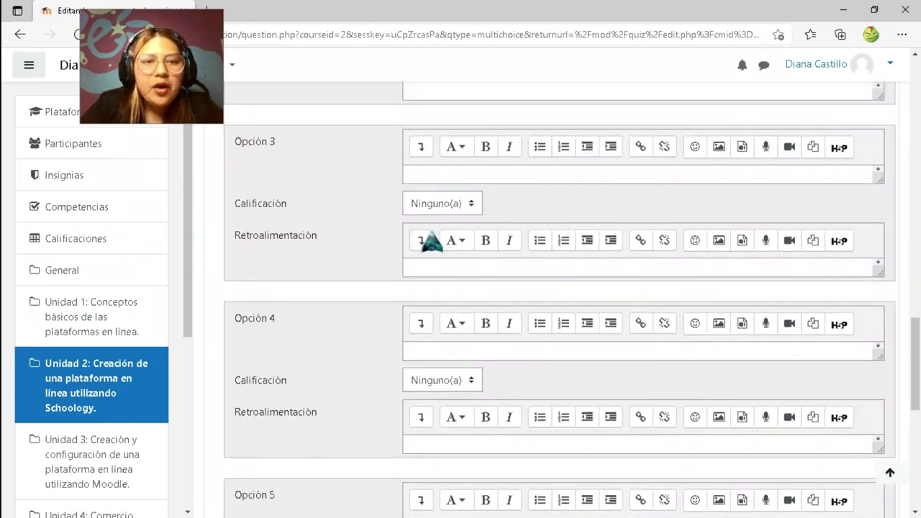
pyautogui.scroll(-4, 431, 242)
pyautogui.scroll(10, 623, 237)
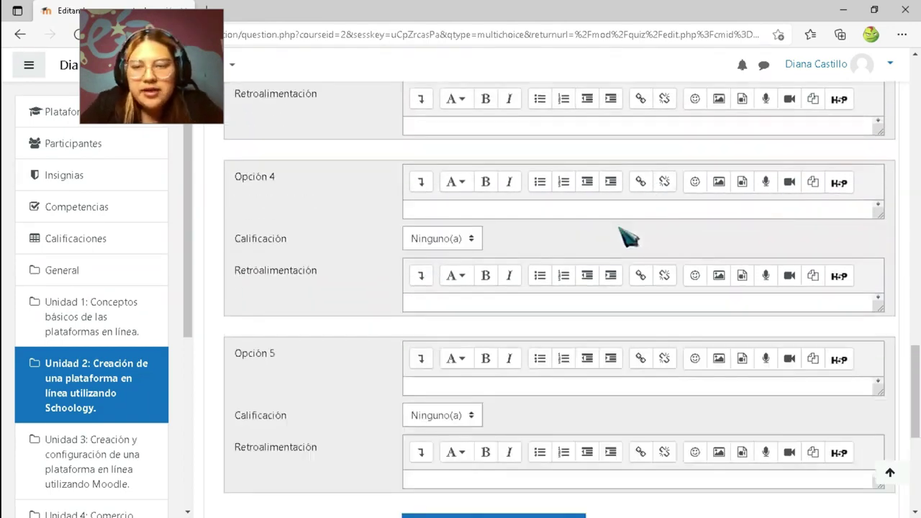
pyautogui.scroll(-1, 541, 256)
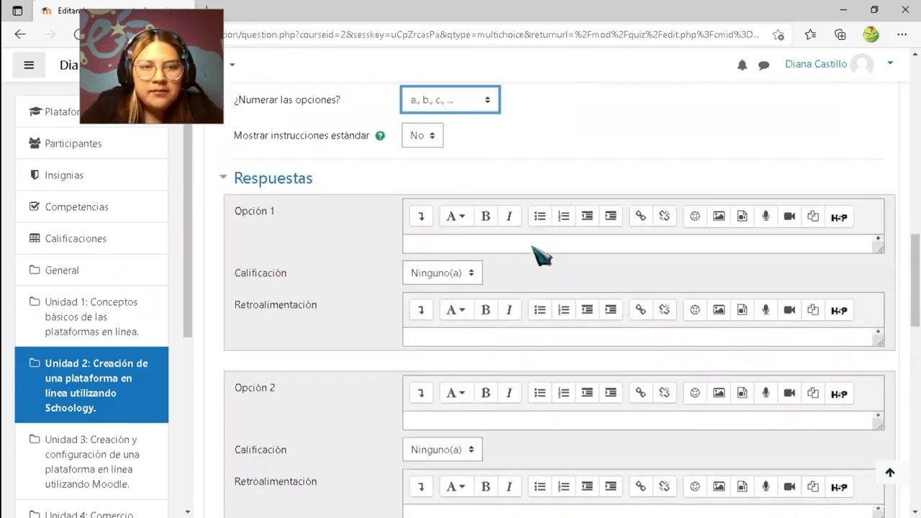
pyautogui.click(461, 245)
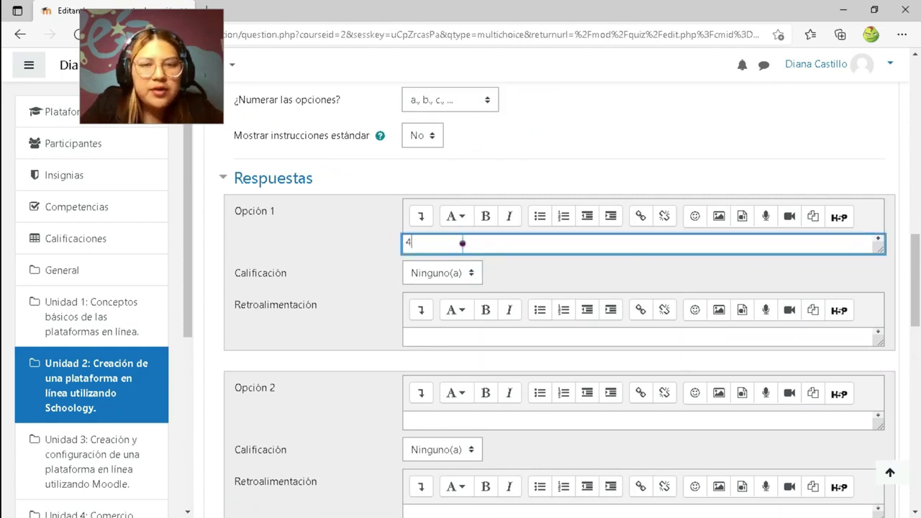
pyautogui.click(471, 273)
pyautogui.click(450, 20)
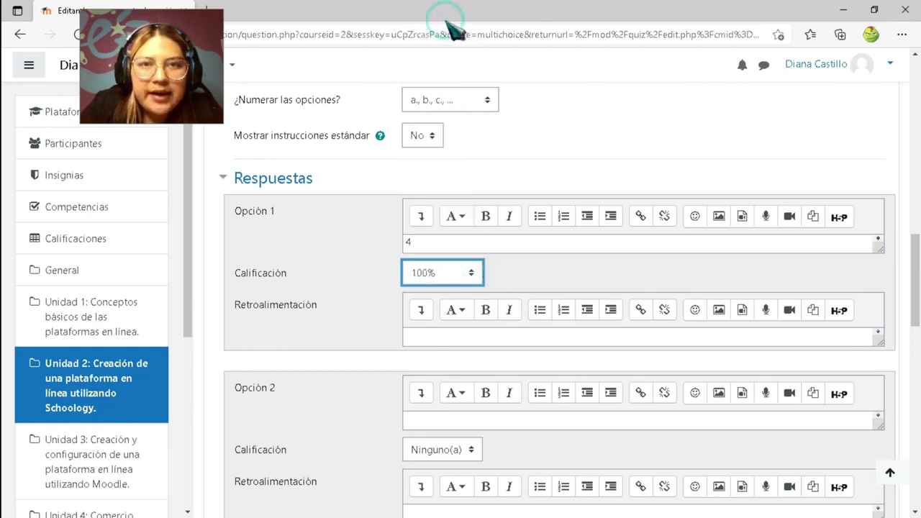
# Enter 2 as the answer in Opción 2 and leave its grade at Ninguno(a).
pyautogui.scroll(-1, 465, 321)
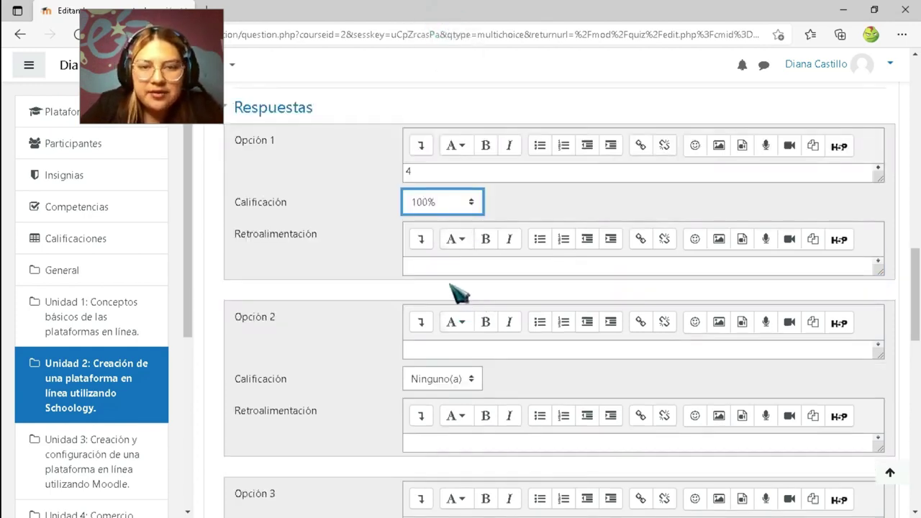
pyautogui.scroll(-2, 497, 301)
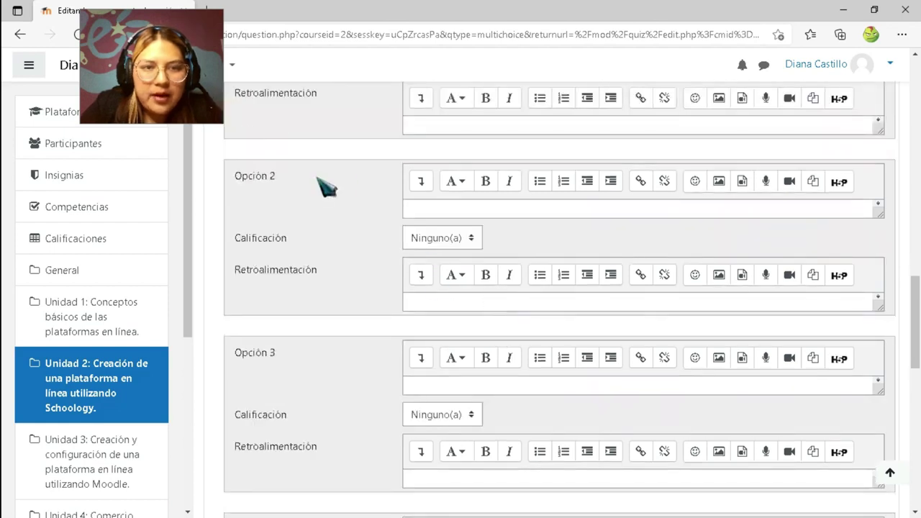
pyautogui.click(448, 208)
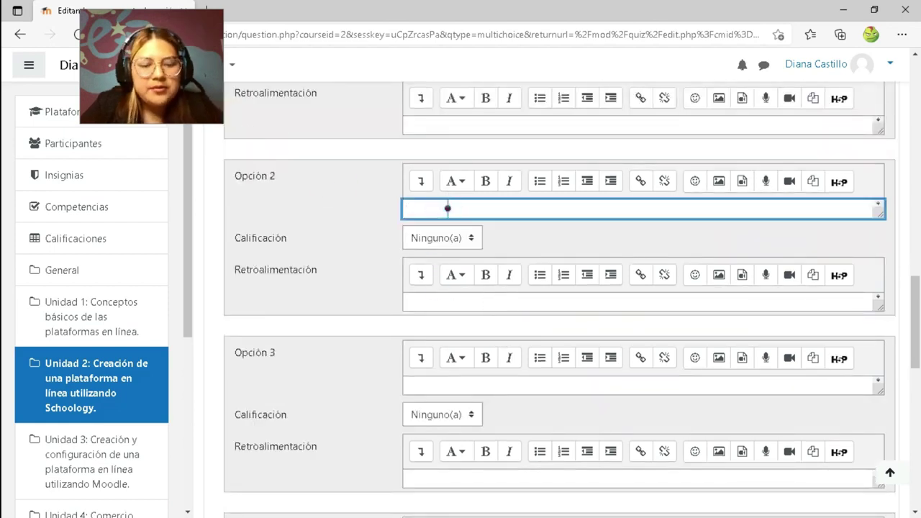
pyautogui.scroll(3, 446, 208)
pyautogui.scroll(-3, 443, 207)
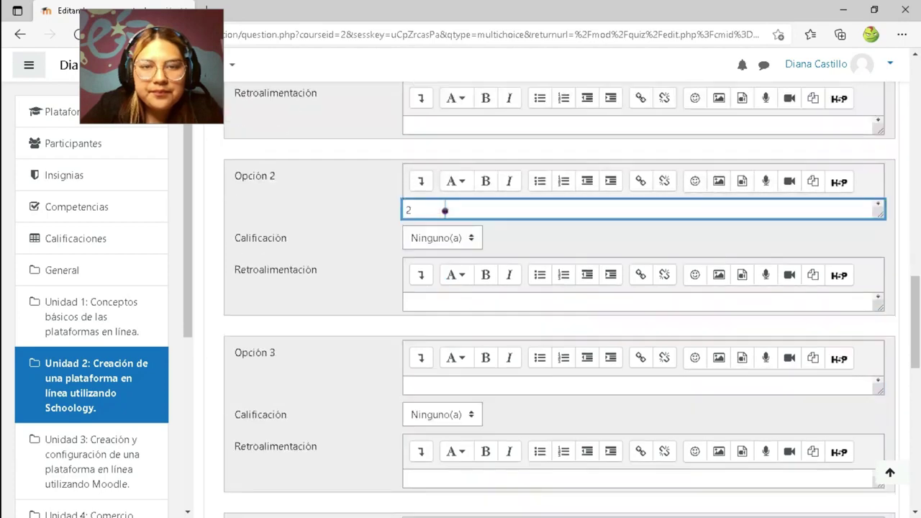
pyautogui.click(475, 237)
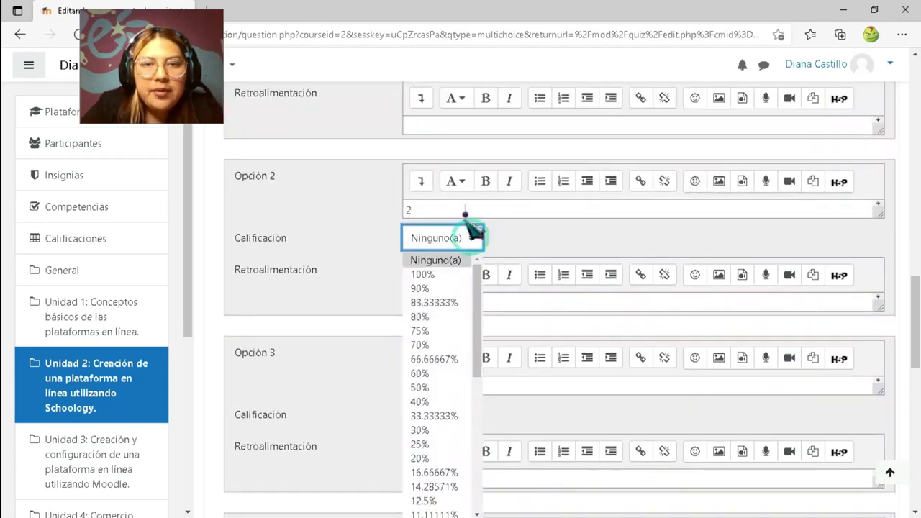
pyautogui.click(445, 262)
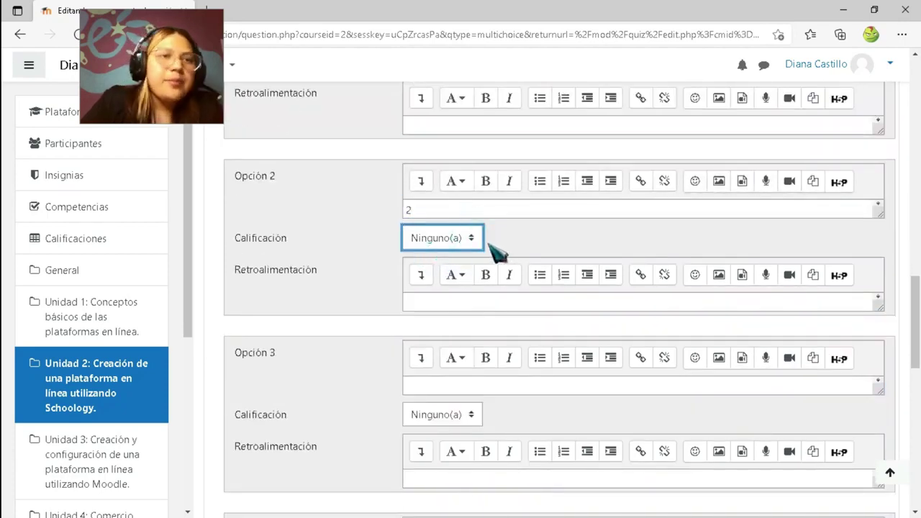
# Enter 1 as the answer in Opción 3 and leave its grade at Ninguno(a).
pyautogui.scroll(-1, 475, 244)
pyautogui.scroll(-2, 455, 263)
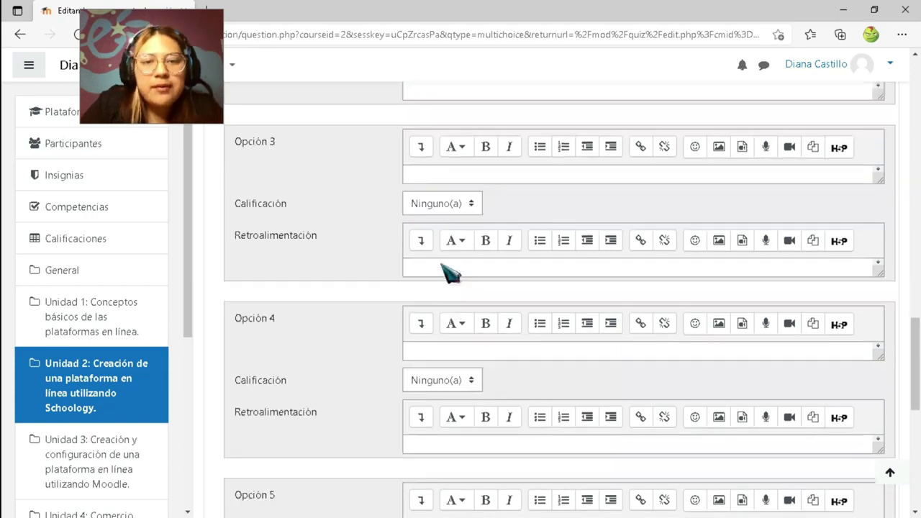
pyautogui.click(440, 173)
pyautogui.write('1')
pyautogui.click(471, 207)
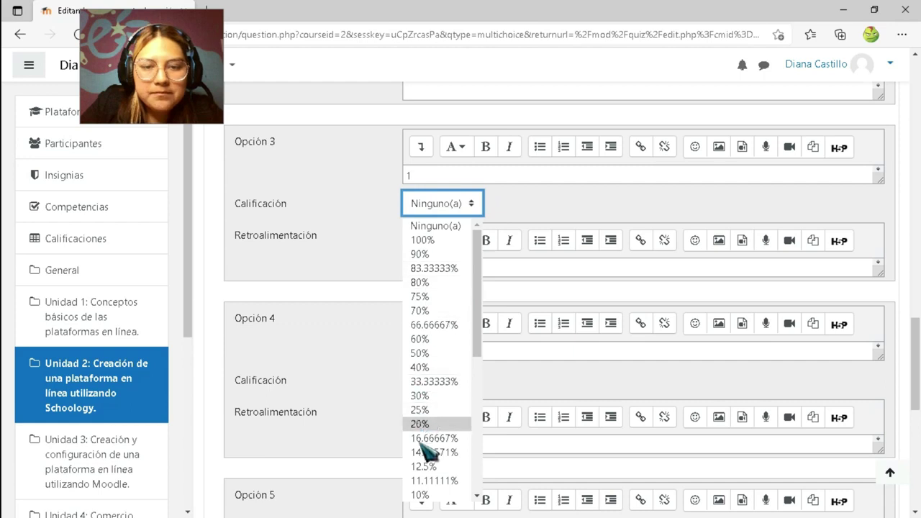
pyautogui.click(438, 227)
# Enter 6 as the answer in Opción 4 and 10 as the answer in Opción 5.
pyautogui.scroll(-2, 442, 238)
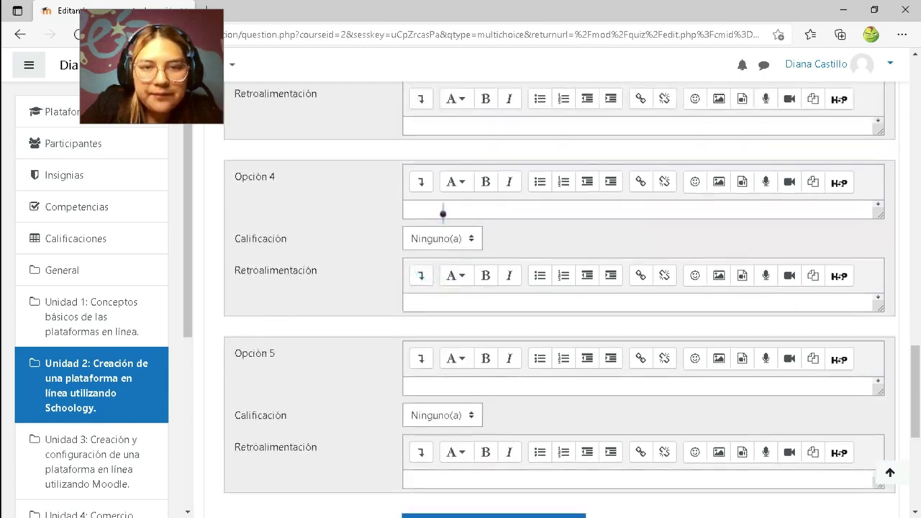
pyautogui.click(447, 213)
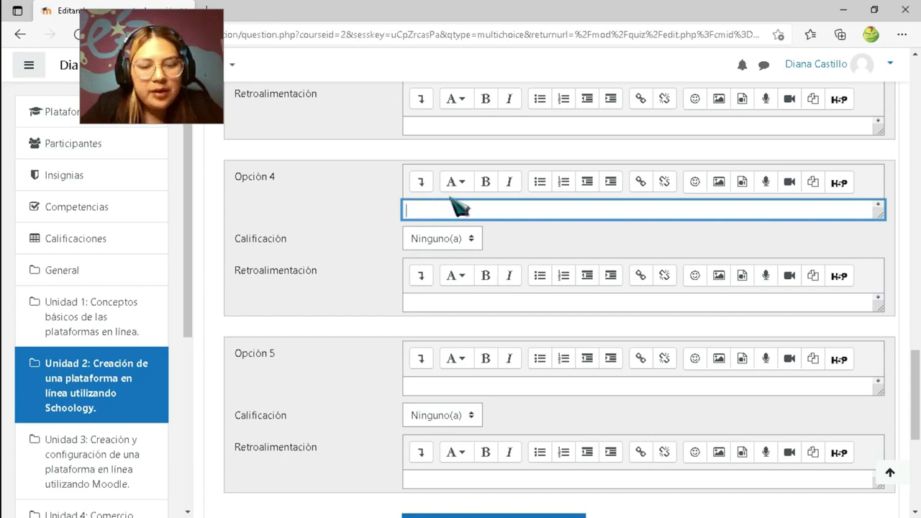
pyautogui.write('4')
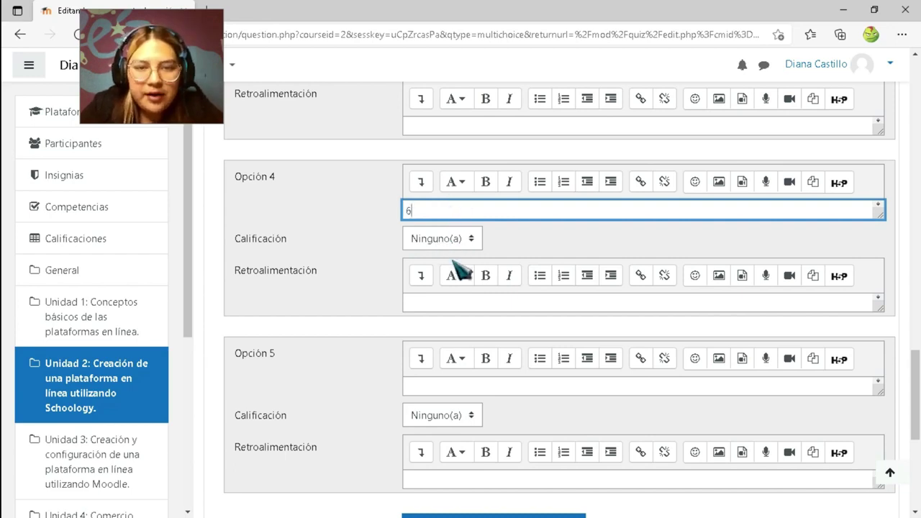
pyautogui.scroll(-2, 459, 277)
pyautogui.click(457, 244)
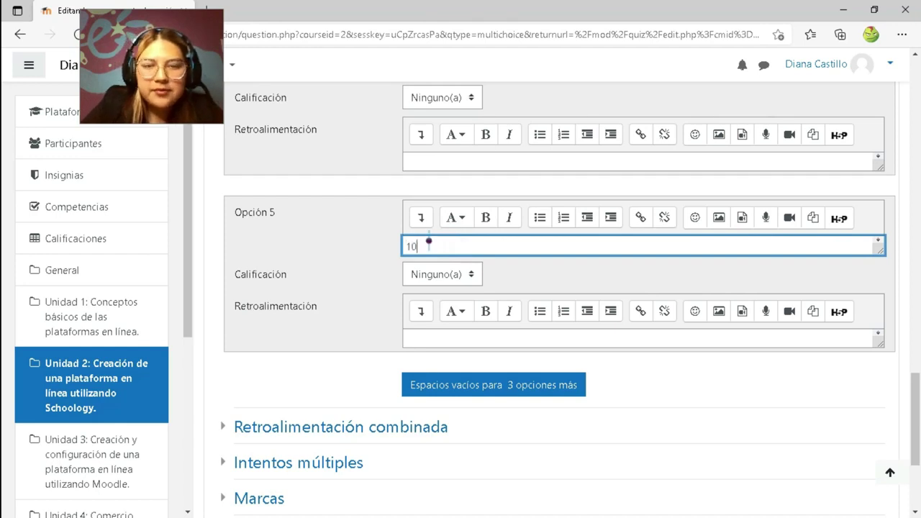
# Review the answer options and save the question while continuing to edit it.
pyautogui.scroll(-2, 490, 388)
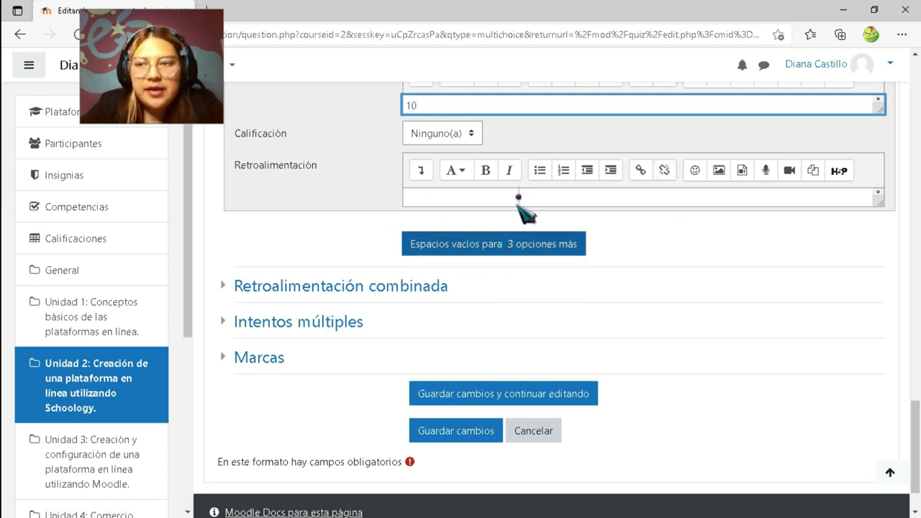
pyautogui.scroll(2, 497, 196)
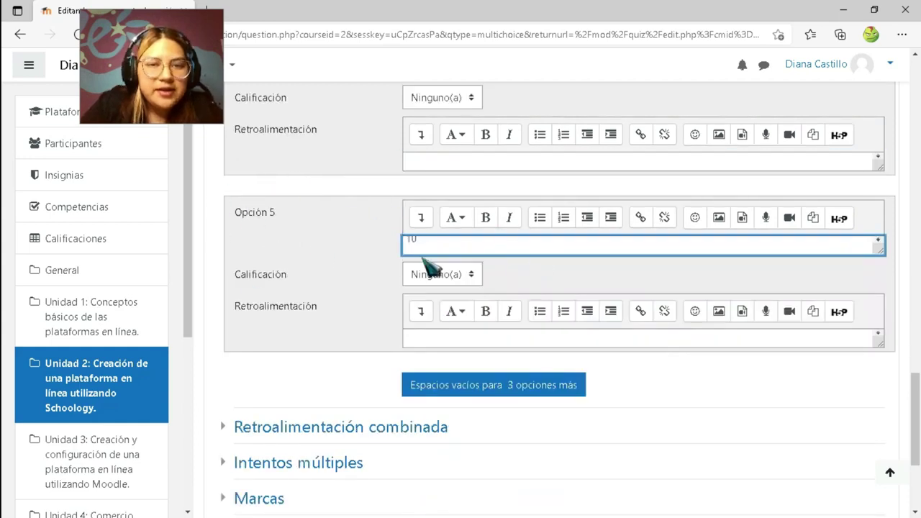
pyautogui.scroll(-2, 430, 267)
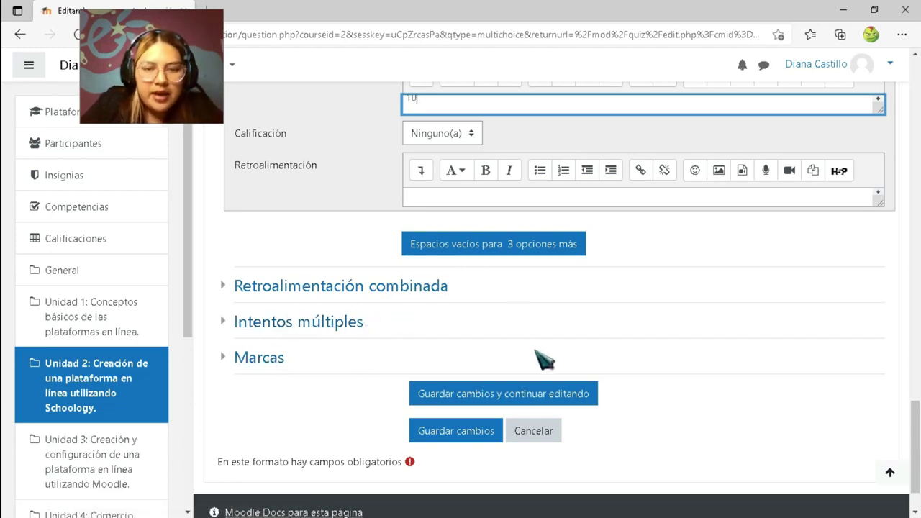
pyautogui.scroll(8, 553, 180)
pyautogui.scroll(4, 554, 220)
pyautogui.scroll(-12, 554, 226)
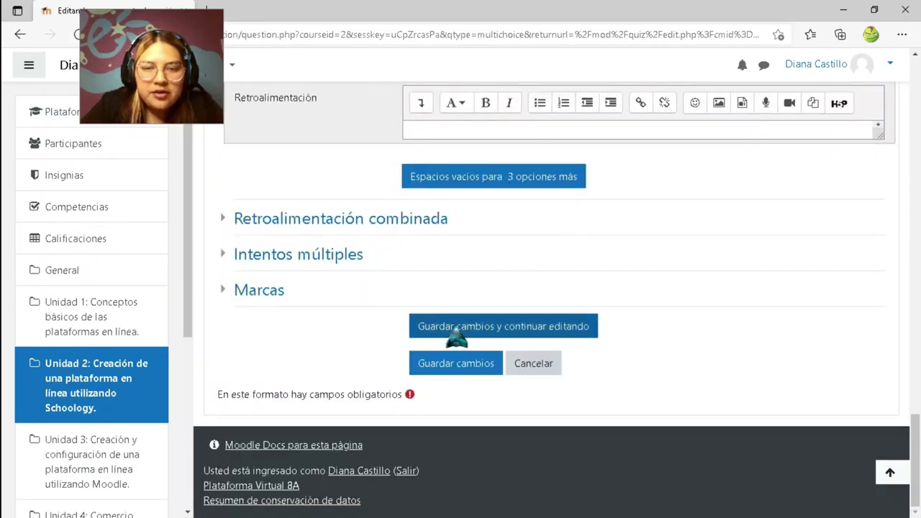
pyautogui.click(469, 326)
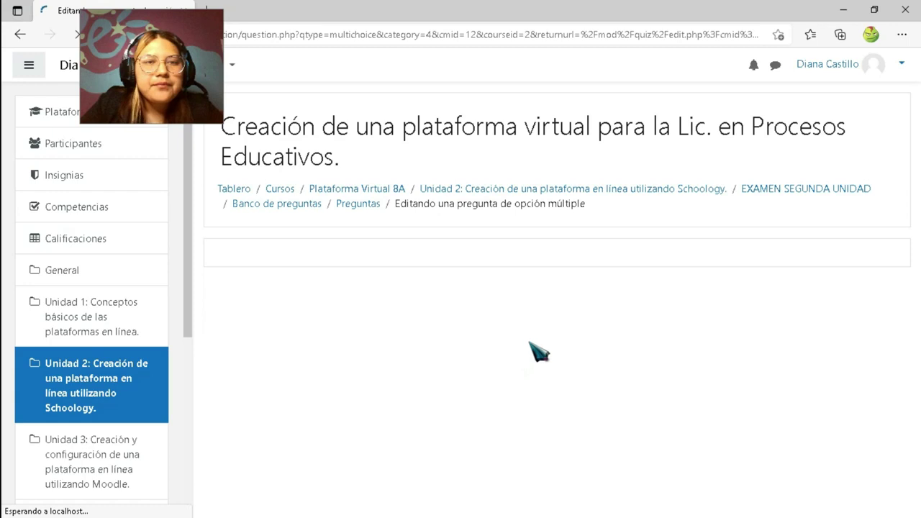
# Replace the multiplication in the question text so that it asks "¿Cuánto es 5x5?".
pyautogui.scroll(-1, 561, 376)
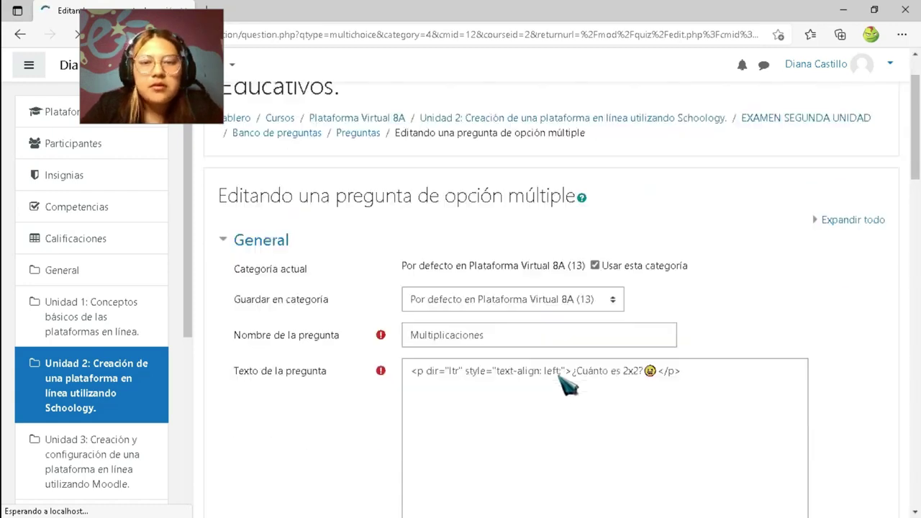
pyautogui.scroll(-12, 561, 328)
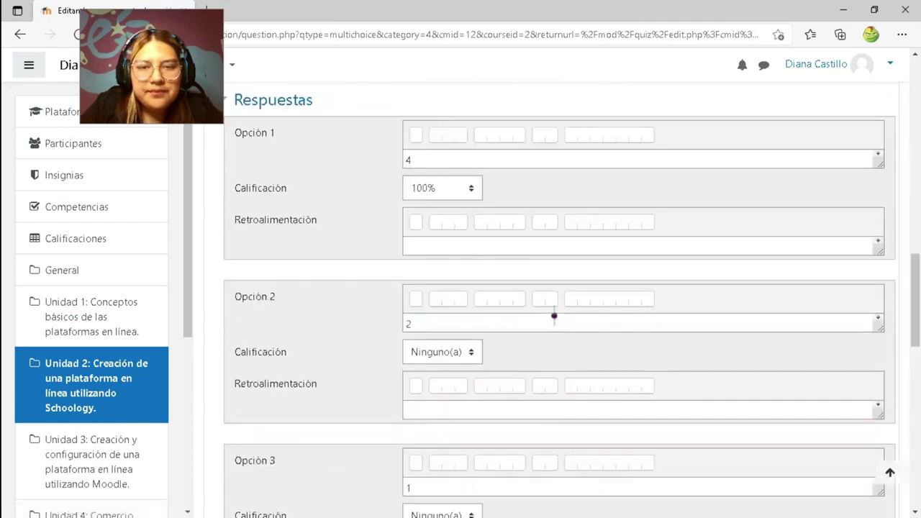
pyautogui.scroll(-11, 554, 315)
pyautogui.scroll(15, 555, 314)
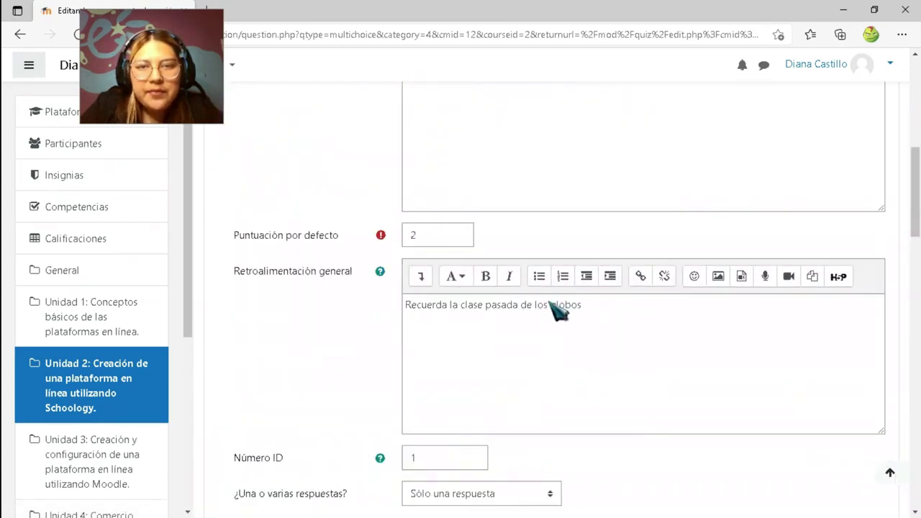
pyautogui.scroll(6, 555, 410)
pyautogui.scroll(-3, 483, 333)
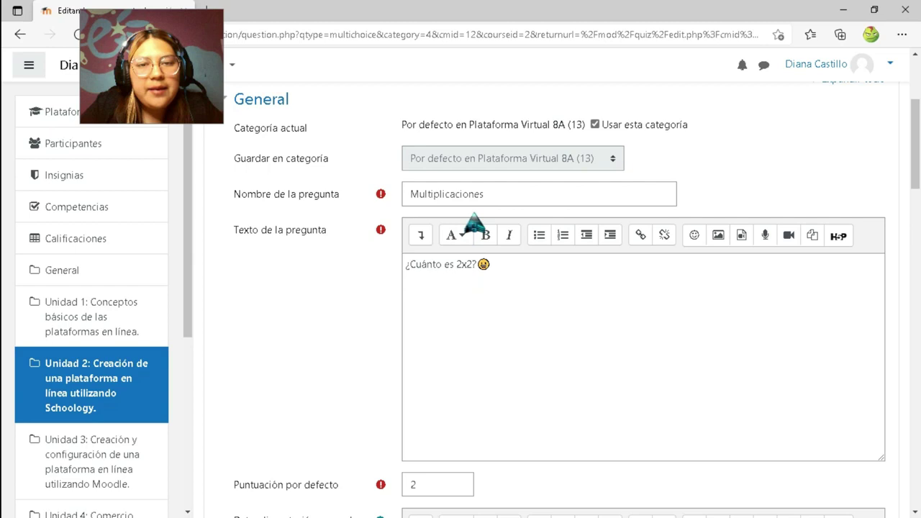
pyautogui.moveTo(467, 265); pyautogui.dragTo(459, 267)
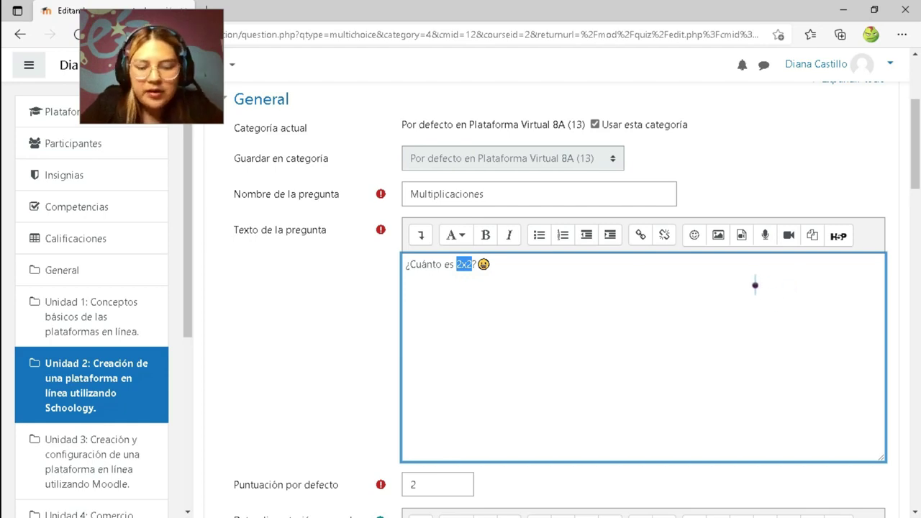
pyautogui.write('5x5')
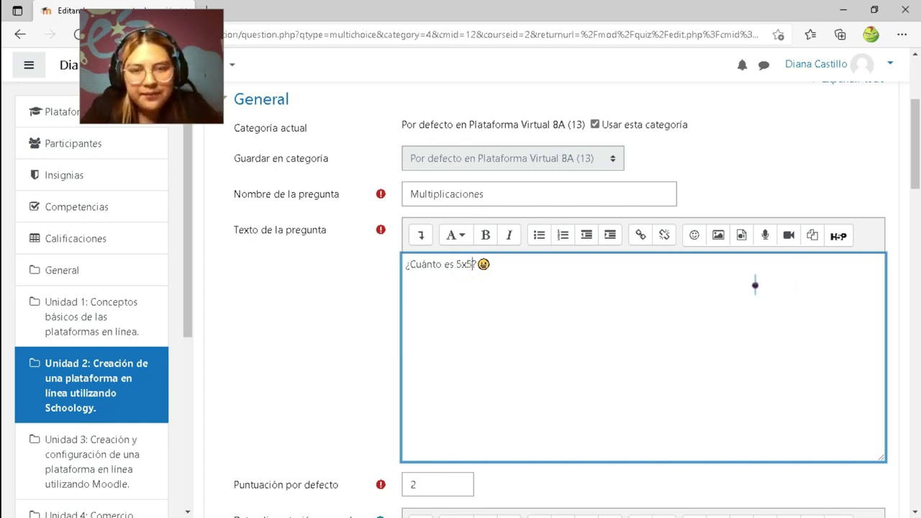
pyautogui.scroll(-1, 662, 295)
pyautogui.scroll(4, 662, 291)
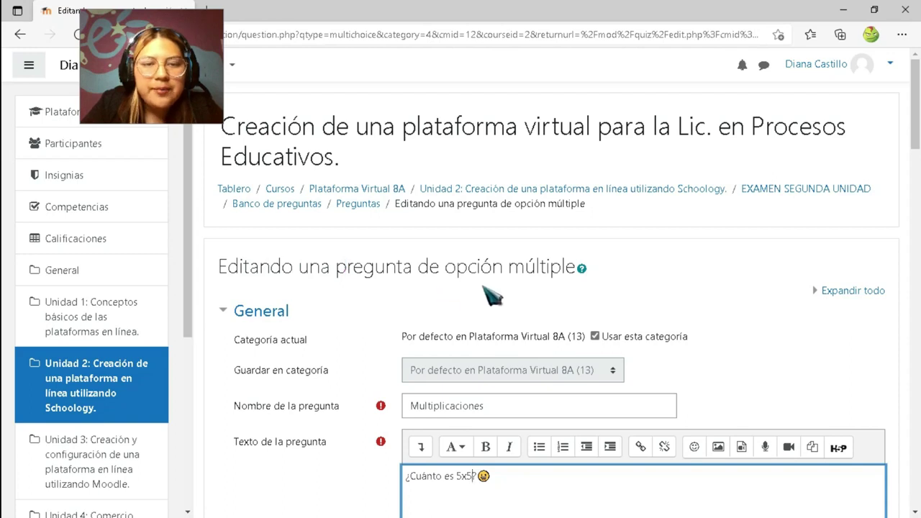
# Replace the answer in Opción 1 with 27.
pyautogui.scroll(-3, 491, 294)
pyautogui.scroll(-1, 493, 264)
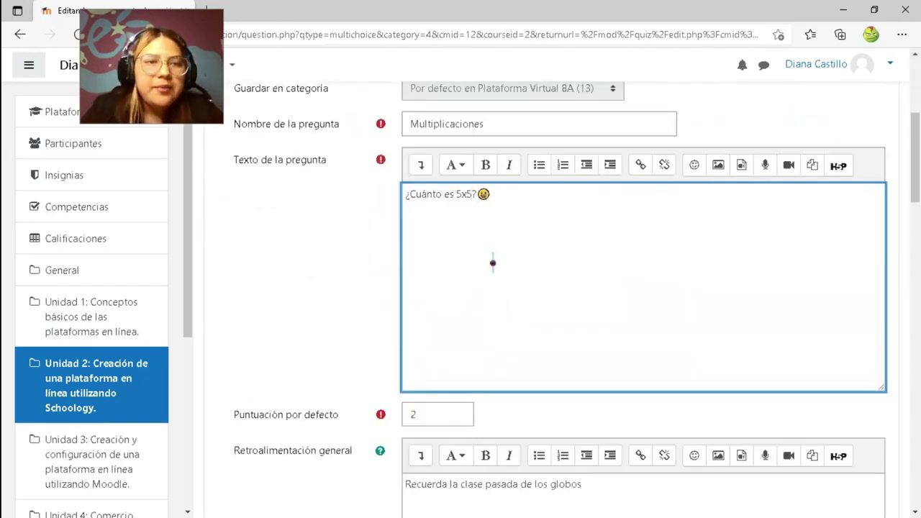
pyautogui.scroll(-2, 493, 262)
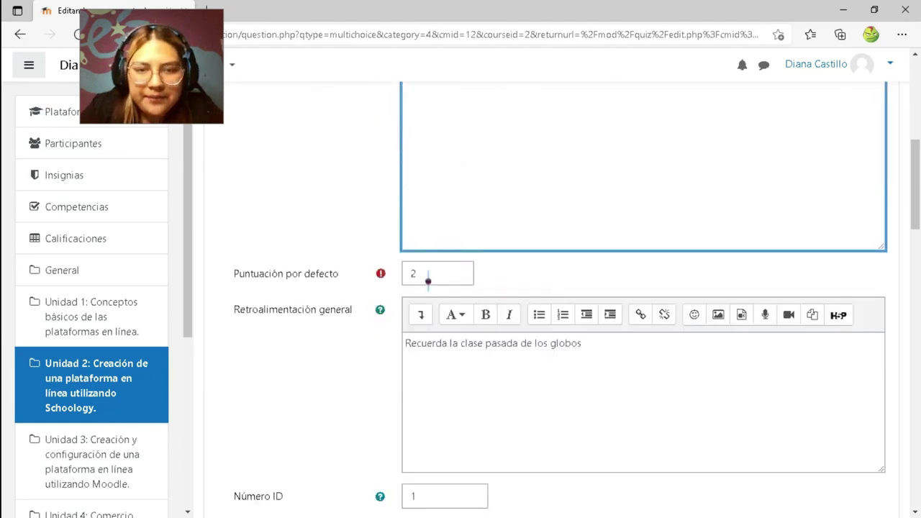
pyautogui.scroll(-4, 428, 281)
pyautogui.scroll(2, 432, 287)
pyautogui.scroll(-5, 434, 294)
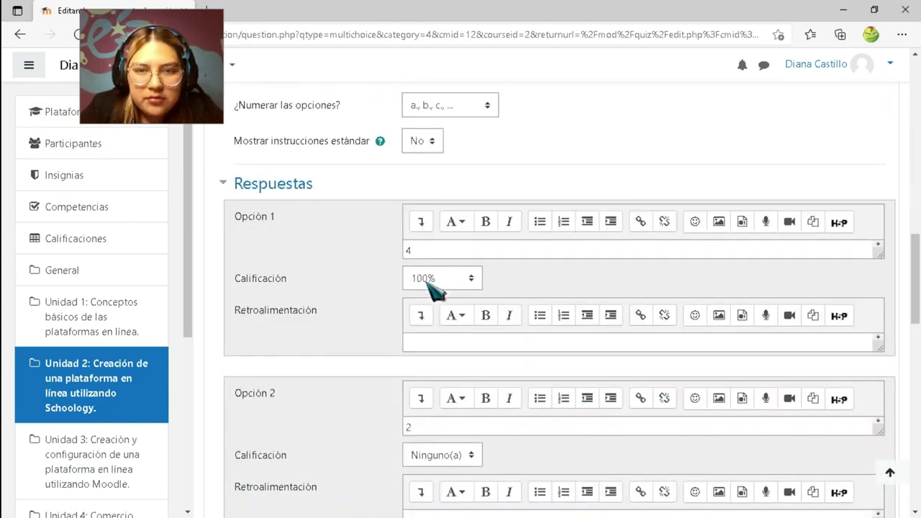
pyautogui.scroll(1, 434, 288)
pyautogui.scroll(1, 426, 295)
pyautogui.scroll(-1, 432, 299)
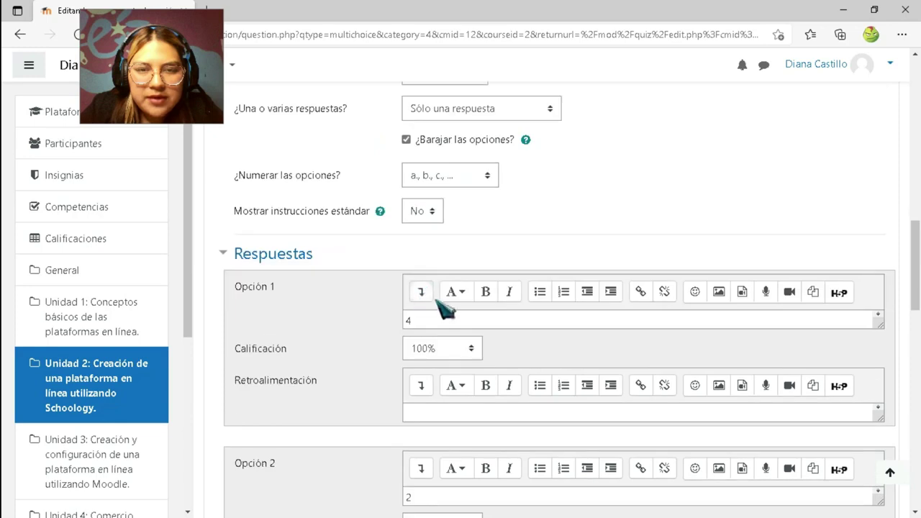
pyautogui.click(439, 321)
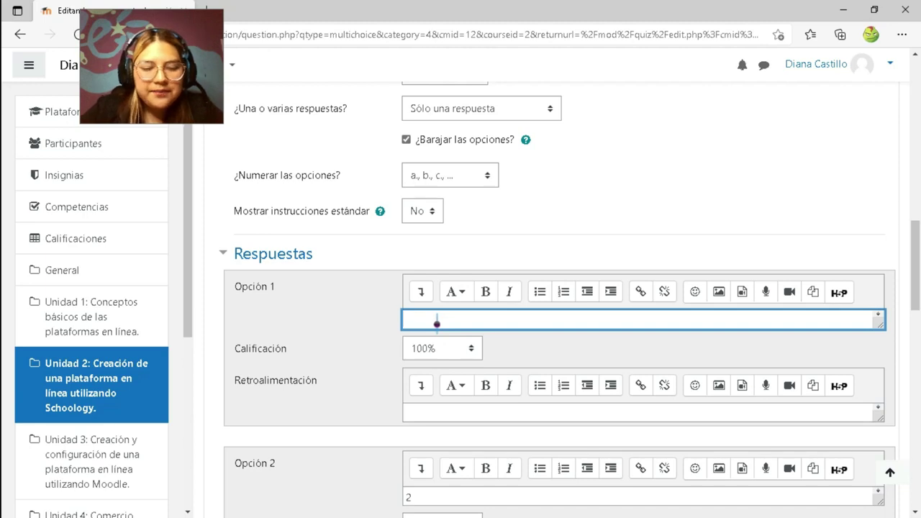
pyautogui.scroll(-1, 436, 324)
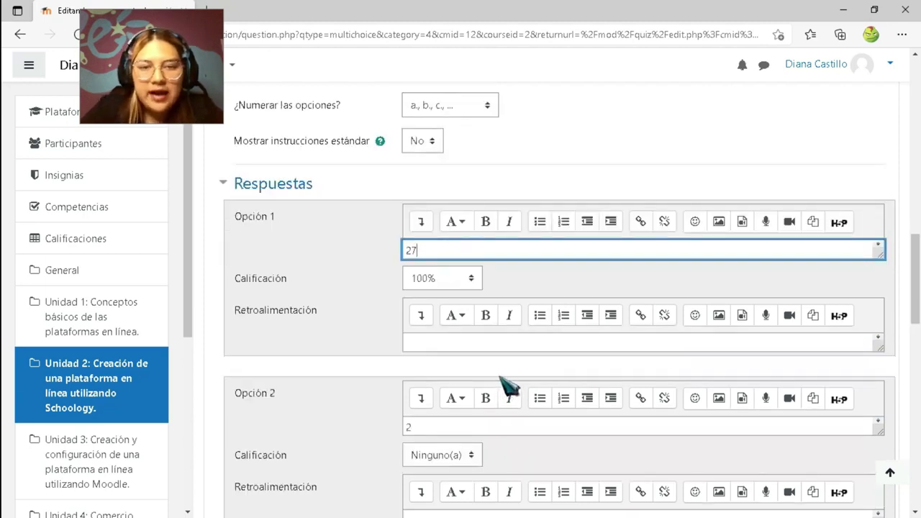
# Replace the answer in Opción 2 with 25 and the answer in Opción 3 with 2.
pyautogui.scroll(-3, 436, 353)
pyautogui.click(452, 214)
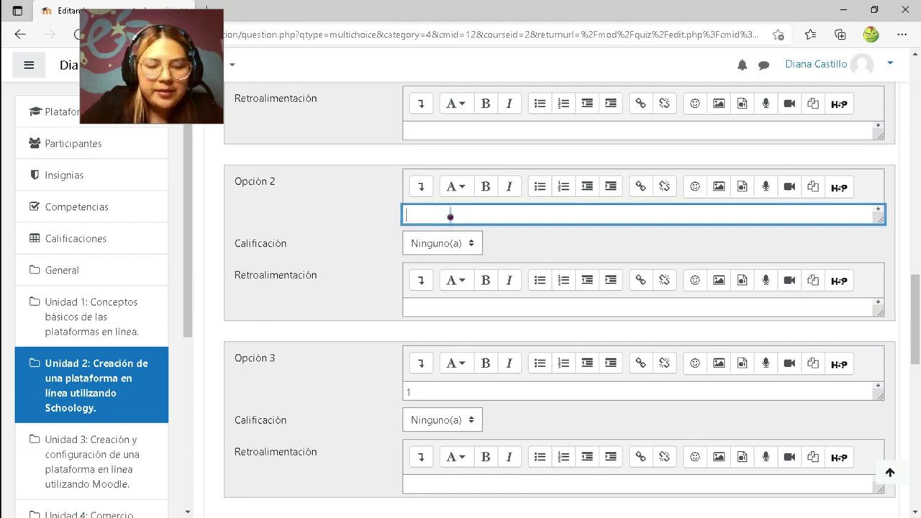
pyautogui.scroll(-2, 504, 203)
pyautogui.click(485, 250)
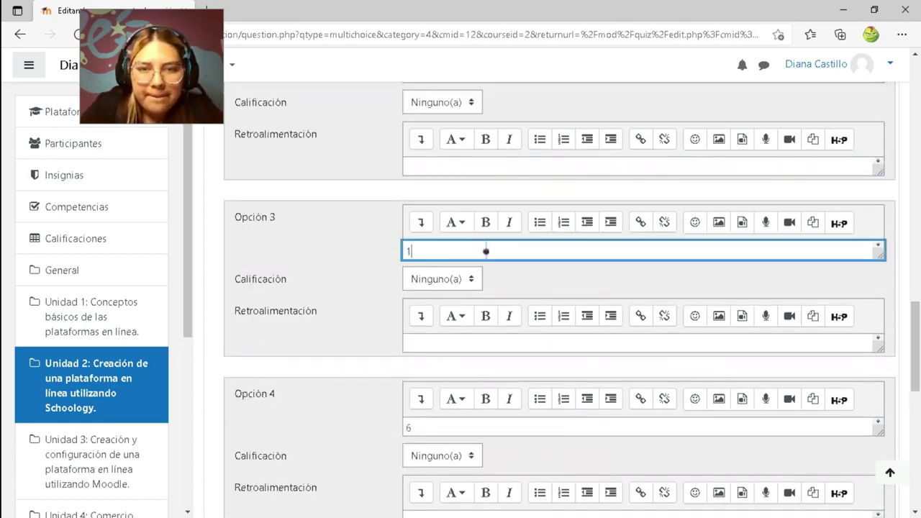
# Set the grade of Opción 2 to 100% and save the question, returning to the exam.
pyautogui.scroll(3, 482, 255)
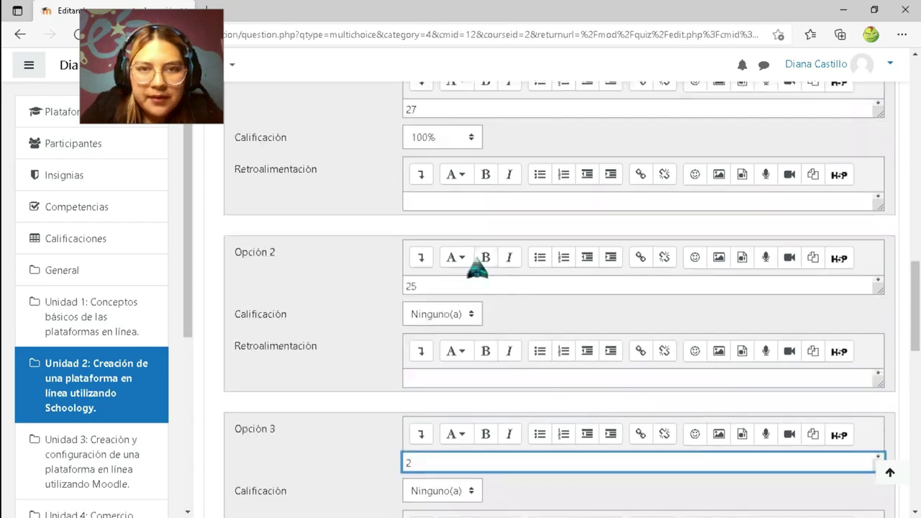
pyautogui.click(471, 314)
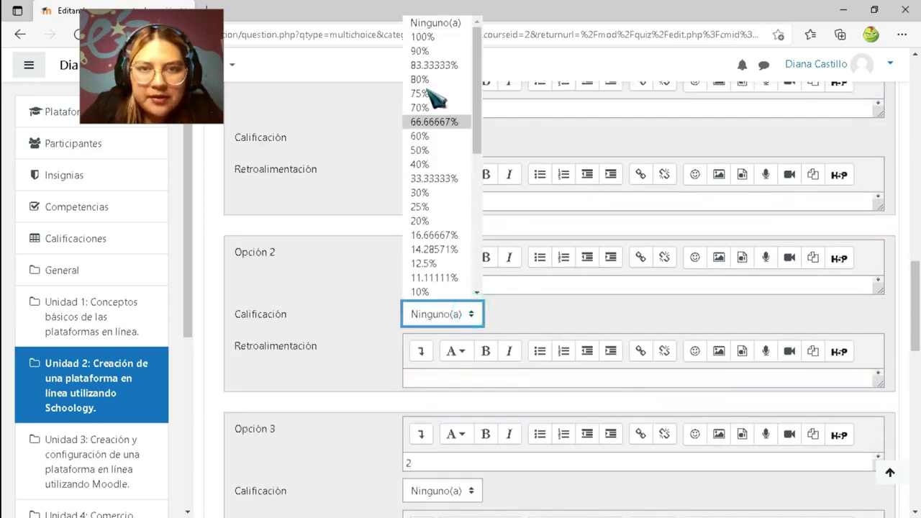
pyautogui.click(422, 37)
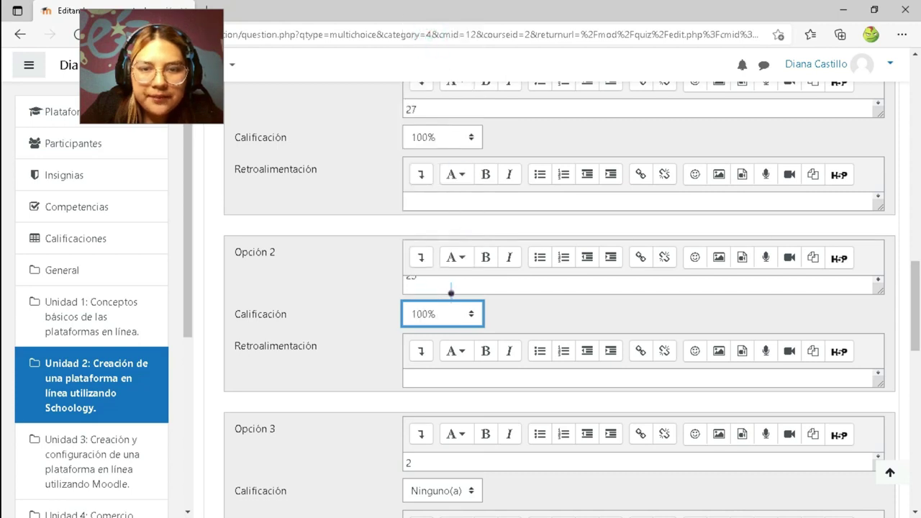
pyautogui.scroll(-5, 487, 360)
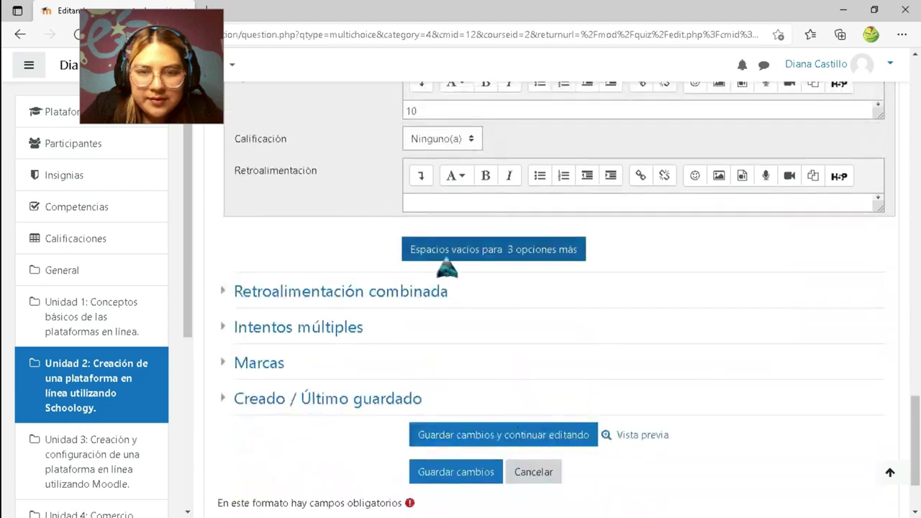
pyautogui.scroll(-3, 448, 264)
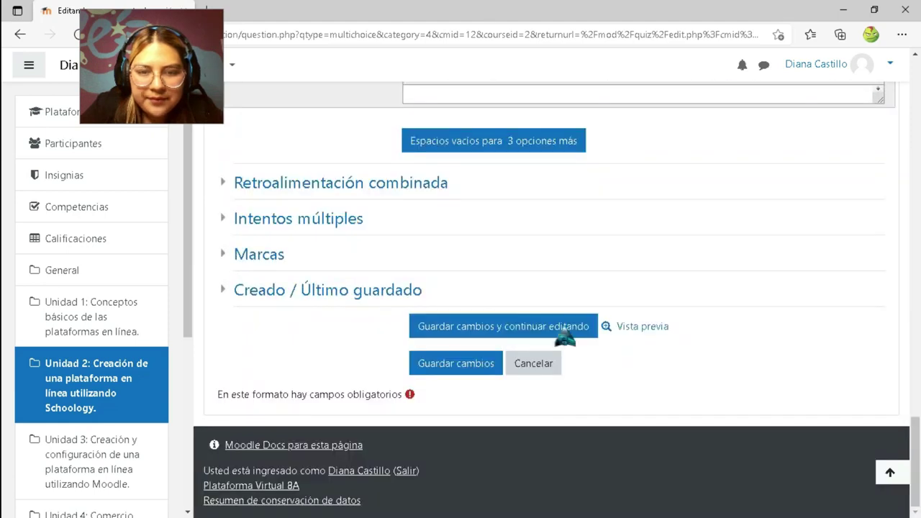
pyautogui.click(451, 364)
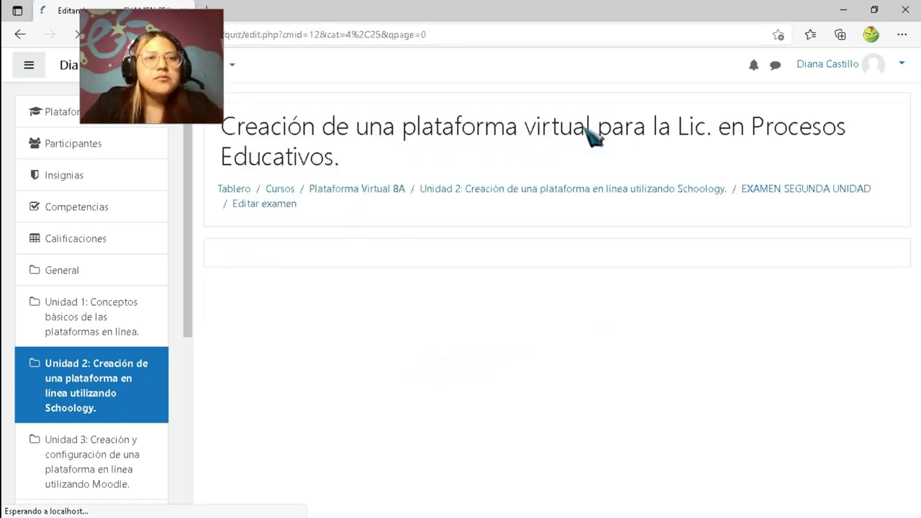
# Add a new short-answer question (Respuesta corta) after the Multiplicaciones question in the exam.
pyautogui.scroll(-2, 576, 243)
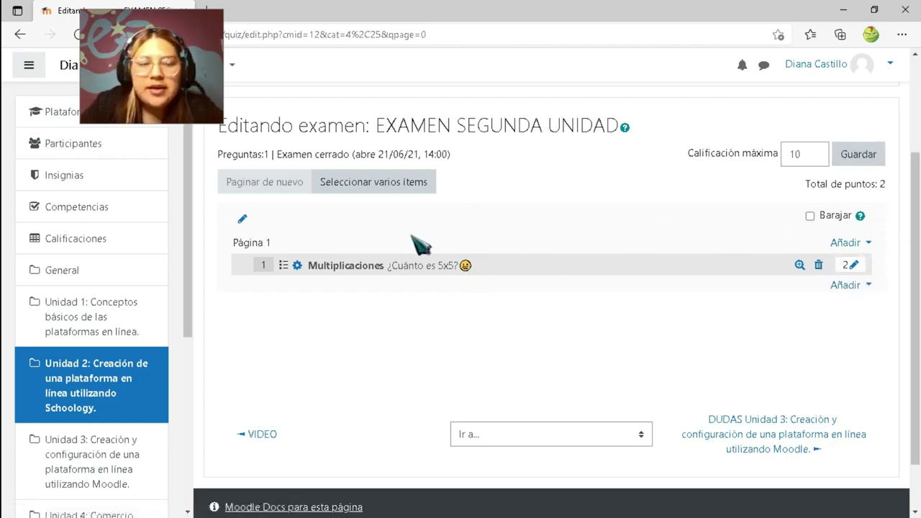
pyautogui.click(851, 288)
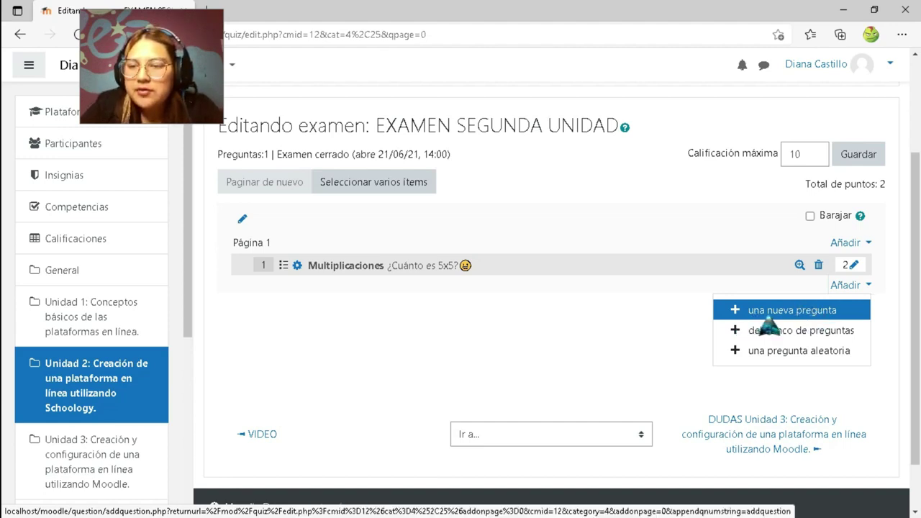
pyautogui.click(797, 315)
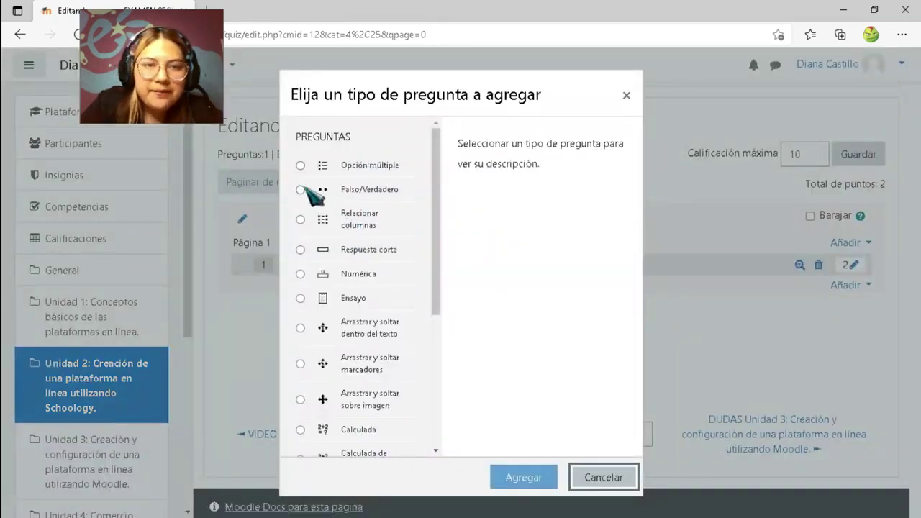
pyautogui.scroll(-1, 374, 225)
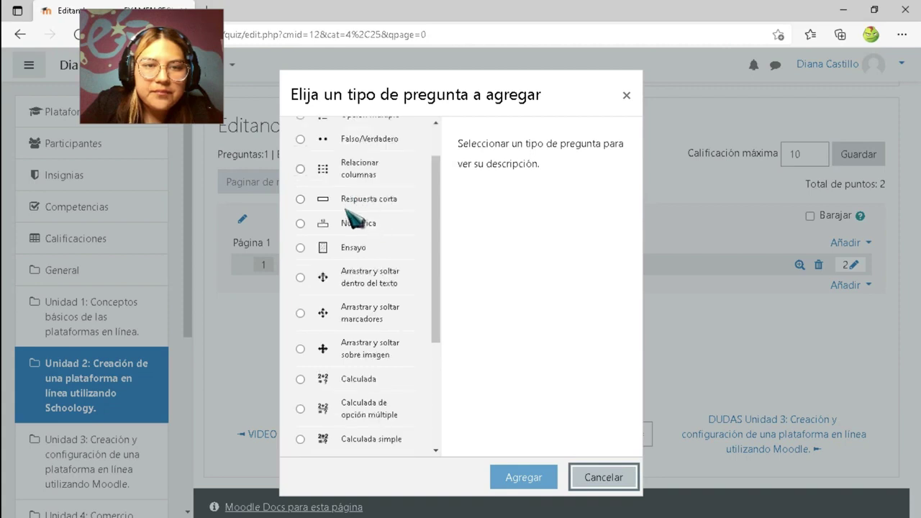
pyautogui.click(300, 199)
pyautogui.click(300, 199)
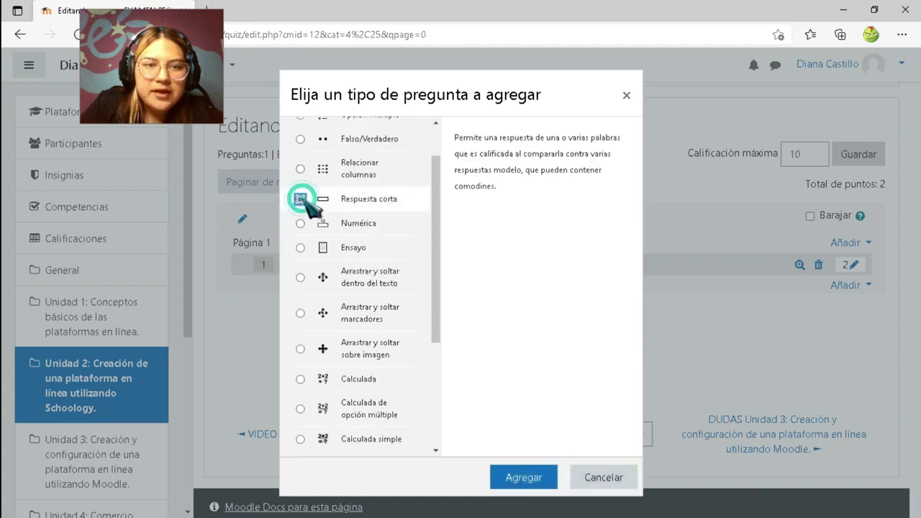
pyautogui.click(532, 476)
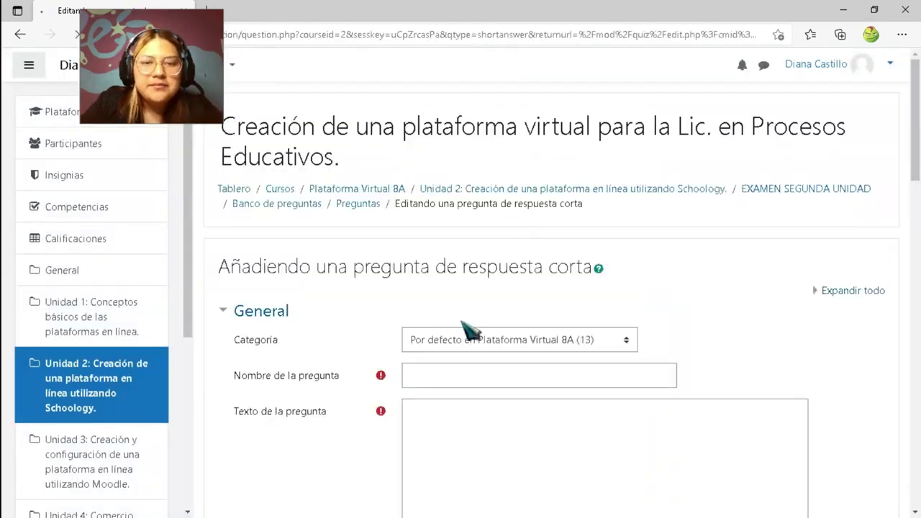
# Name the question "Verdadero o Falso", correcting the spelling of the first word.
pyautogui.click(467, 236)
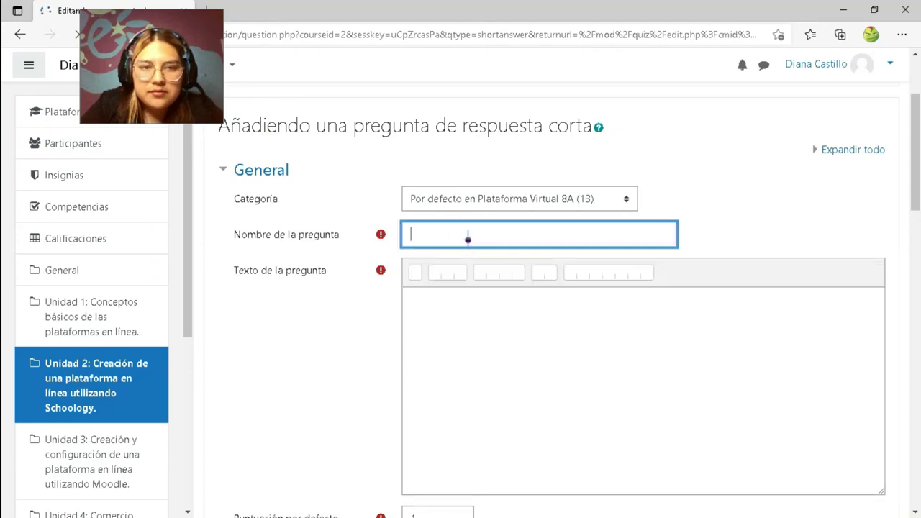
pyautogui.click(455, 234)
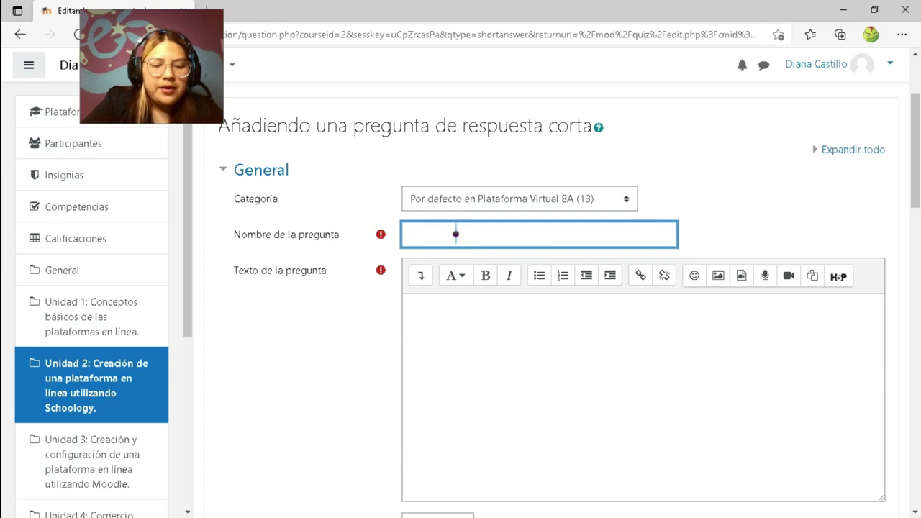
pyautogui.write('Vedade')
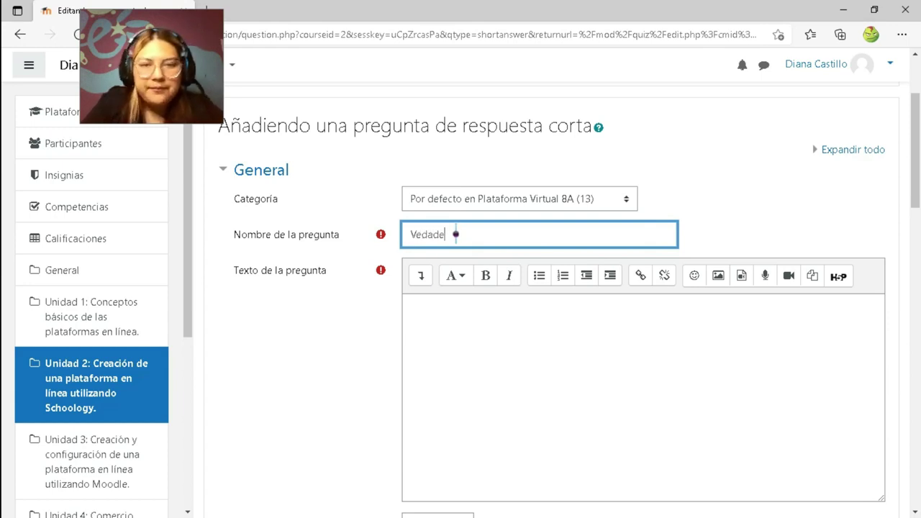
pyautogui.write('ro o Falso')
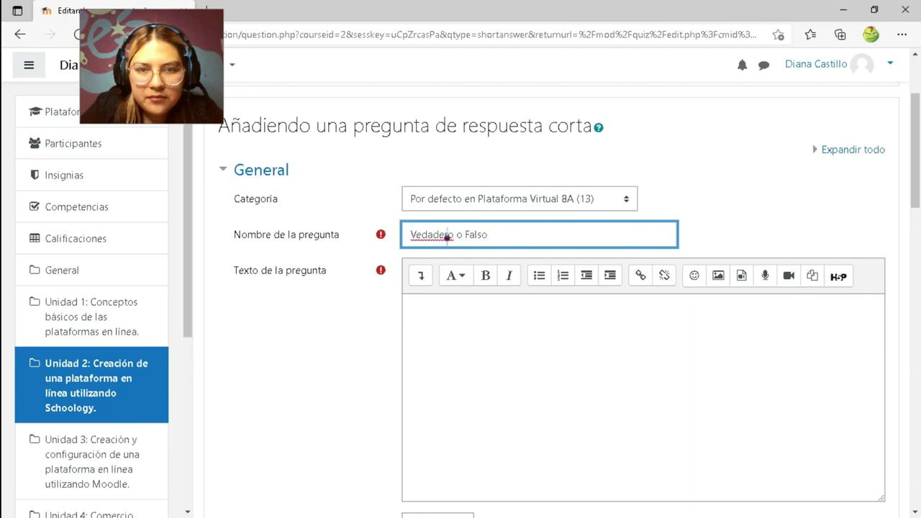
pyautogui.doubleClick(447, 236)
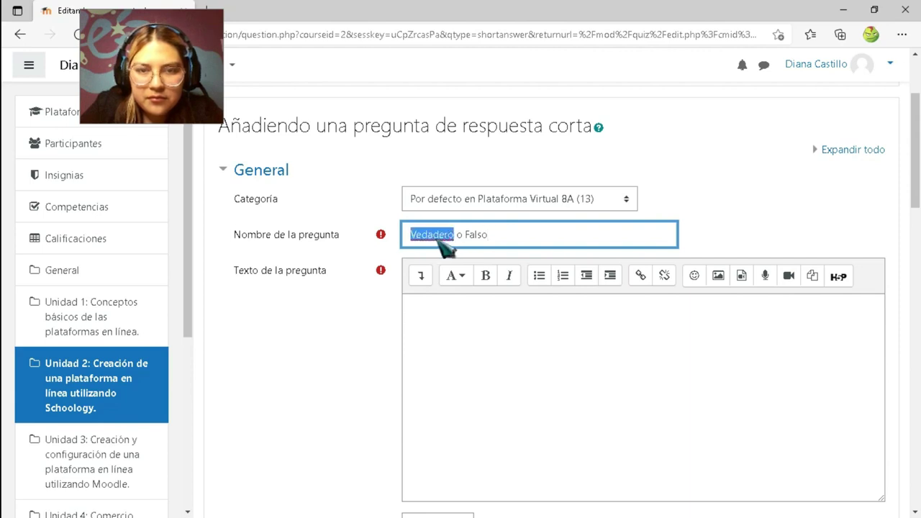
pyautogui.rightClick(445, 241)
pyautogui.click(496, 251)
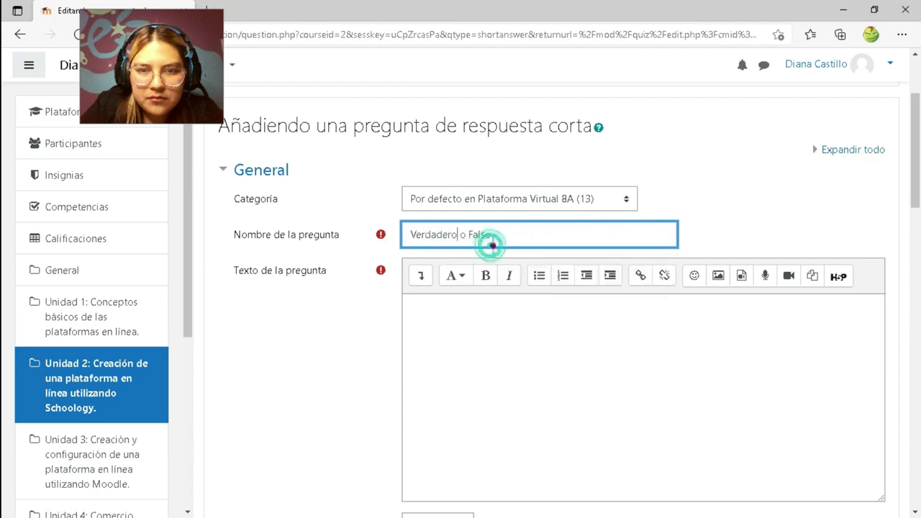
# Enter "¿La ropa de caperucita es negra?" as the question text.
pyautogui.click(463, 326)
pyautogui.scroll(-2, 464, 325)
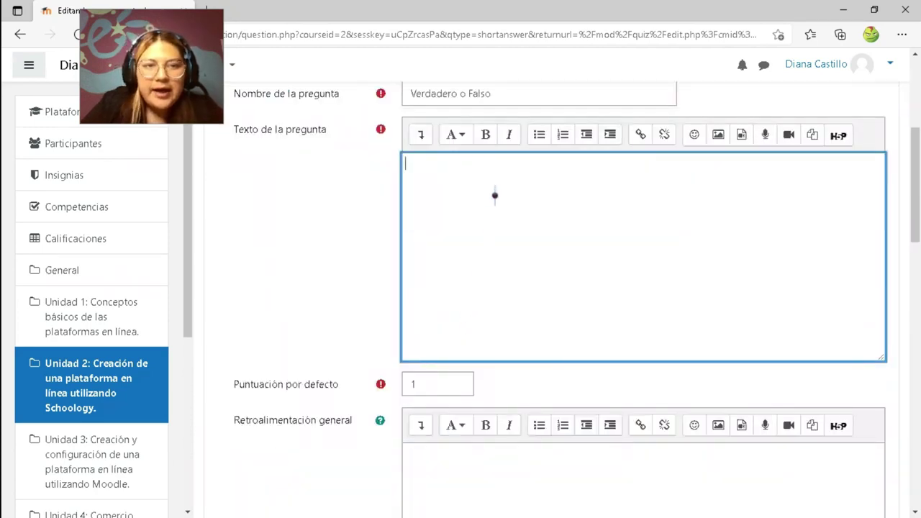
pyautogui.click(489, 176)
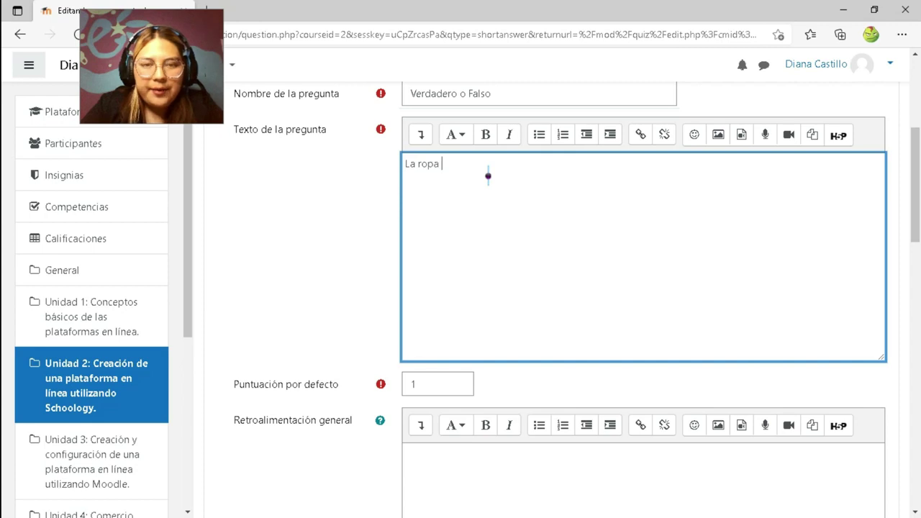
pyautogui.write('perucita e')
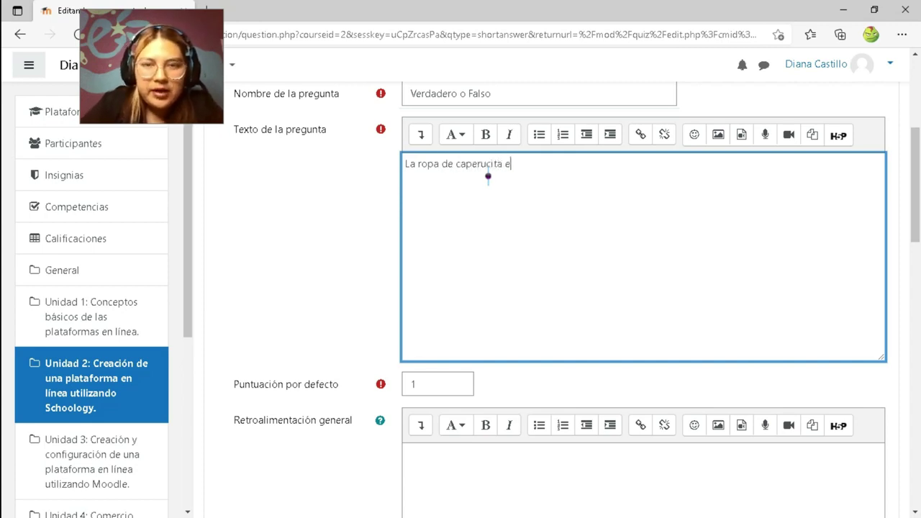
pyautogui.write('s negra?')
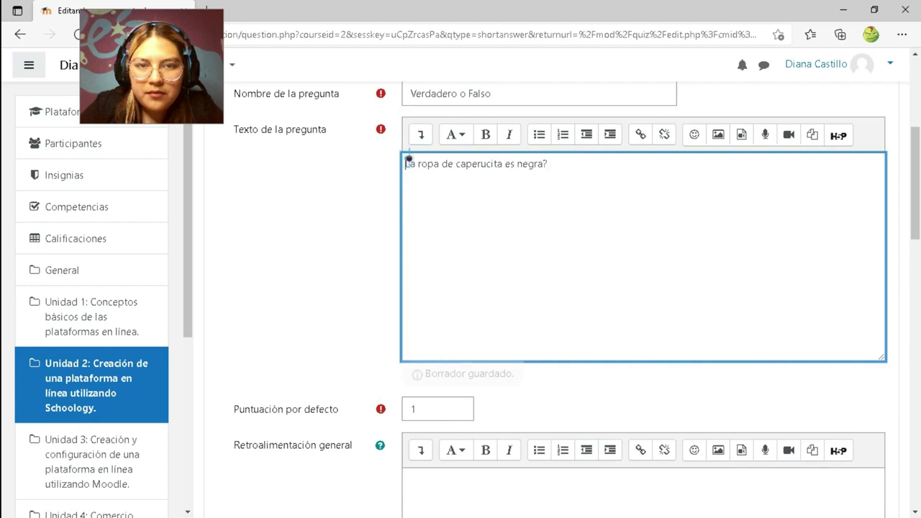
pyautogui.write('¿')
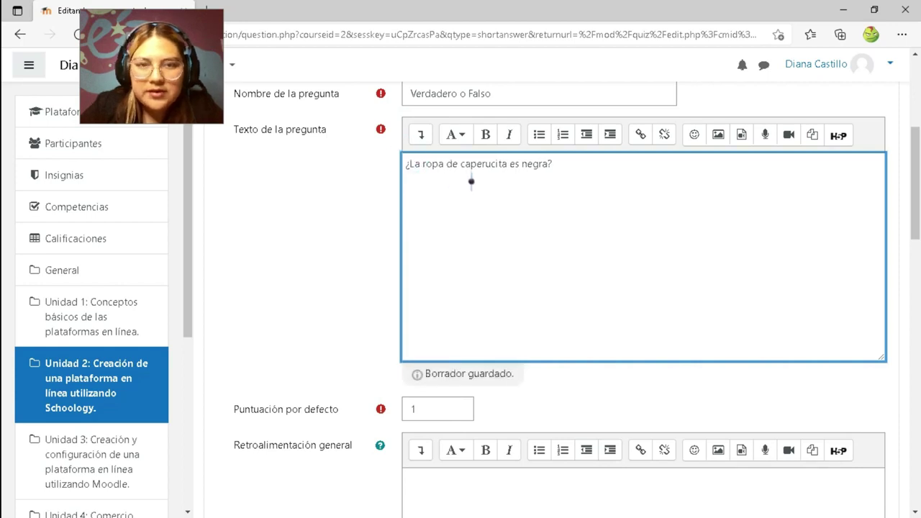
# Enter "Recuerda el cuento de la clase pasada" as the question's general feedback.
pyautogui.scroll(-2, 470, 180)
pyautogui.scroll(-1, 451, 268)
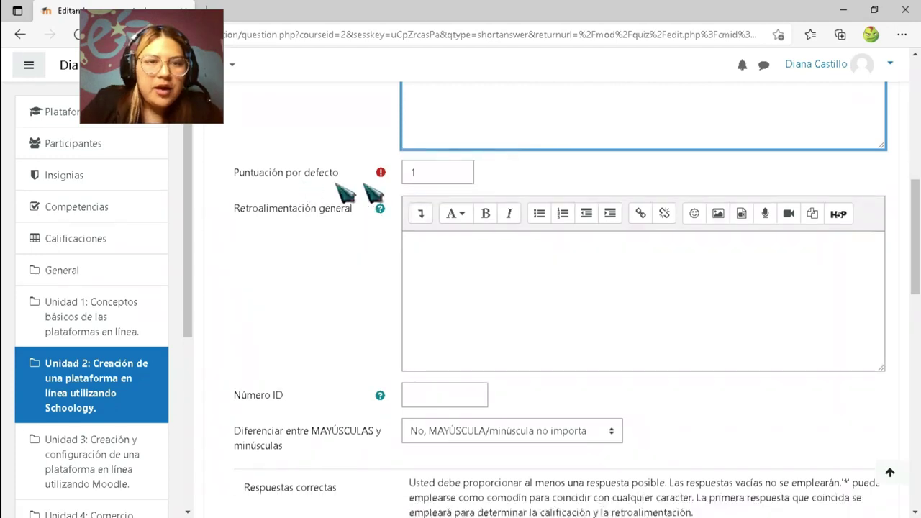
pyautogui.click(454, 247)
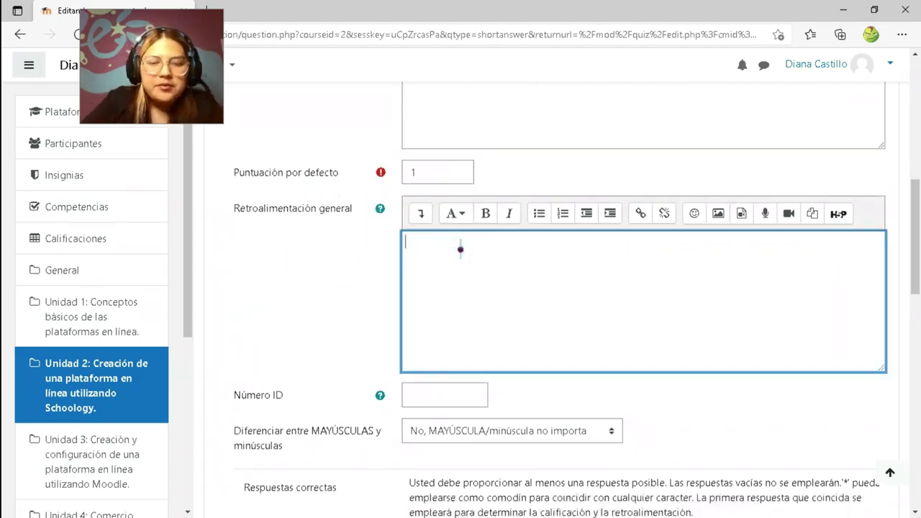
pyautogui.write('Recuerda el cuento')
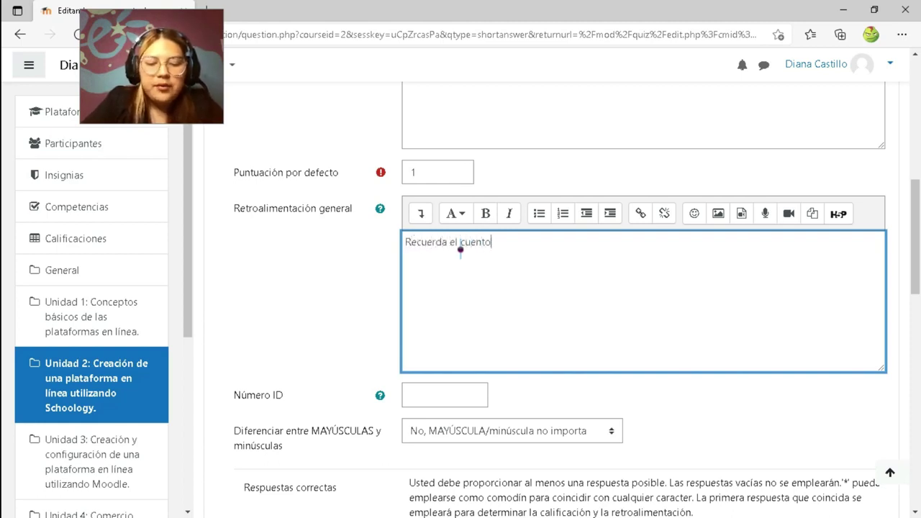
pyautogui.write(' de la clase pasada')
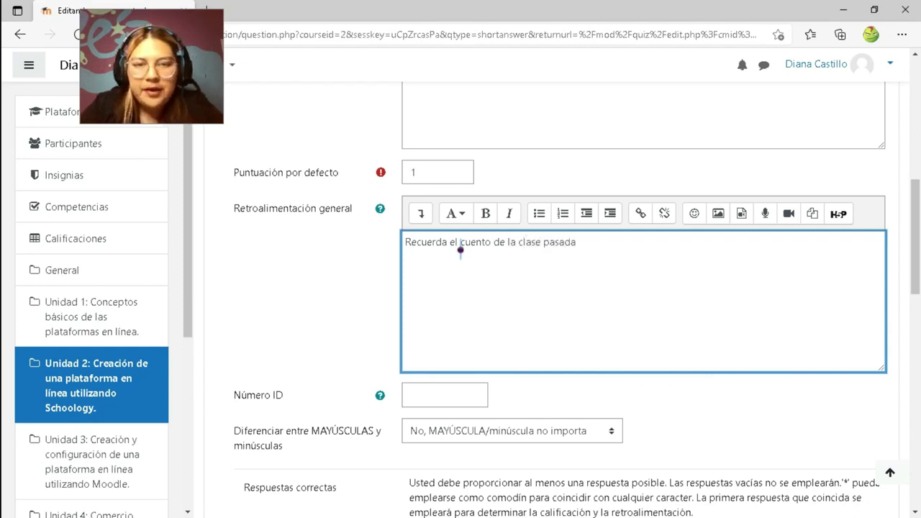
# Enter NO as Respuesta 1 and set its grade to 100%.
pyautogui.scroll(-2, 460, 251)
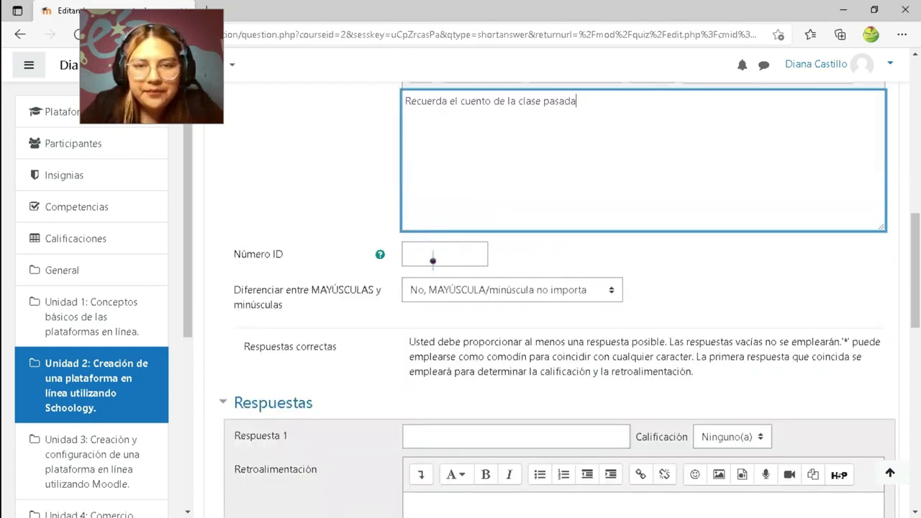
pyautogui.scroll(-2, 378, 253)
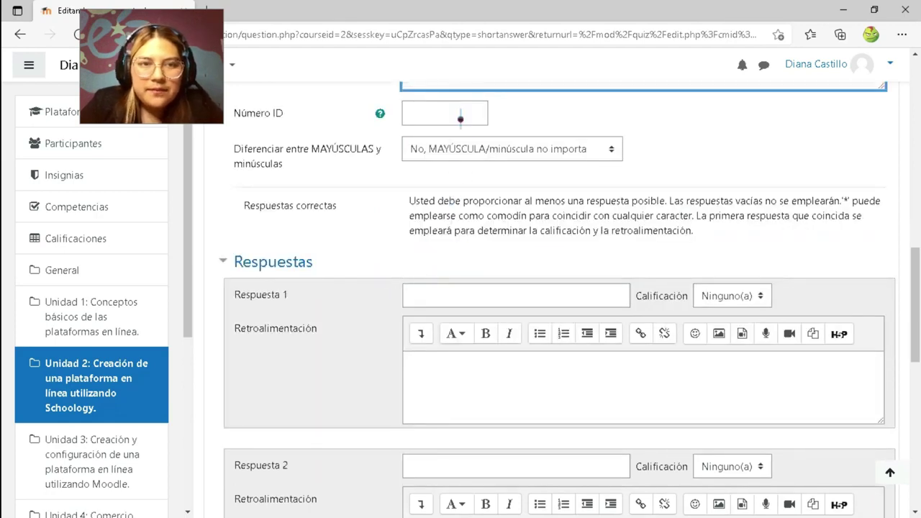
pyautogui.scroll(-1, 451, 177)
pyautogui.scroll(1, 437, 178)
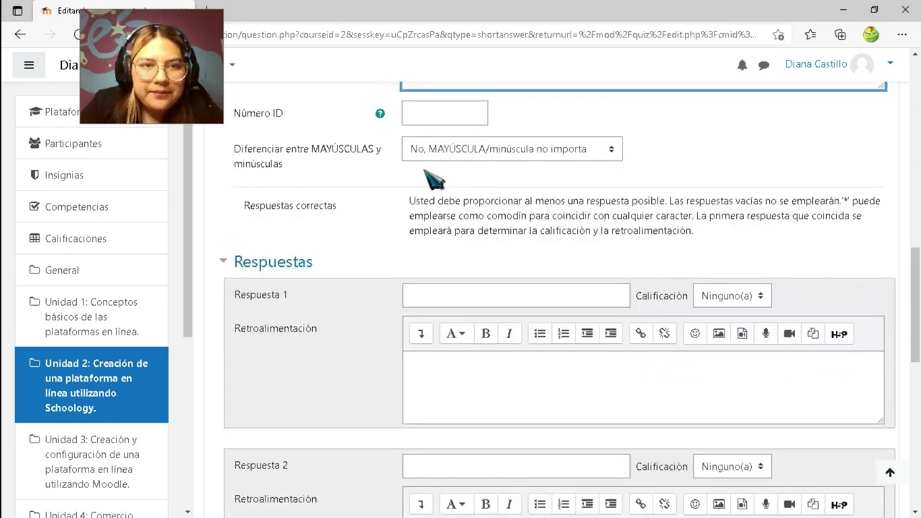
pyautogui.scroll(-2, 419, 180)
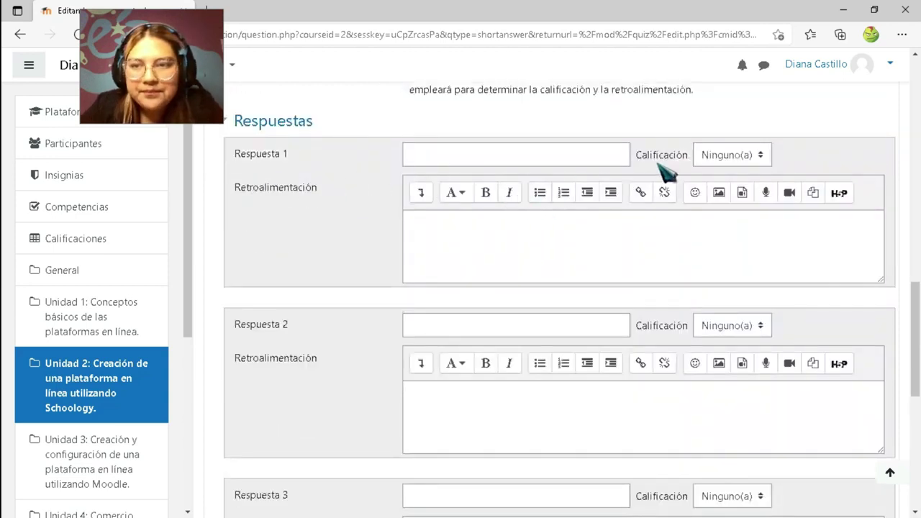
pyautogui.click(475, 160)
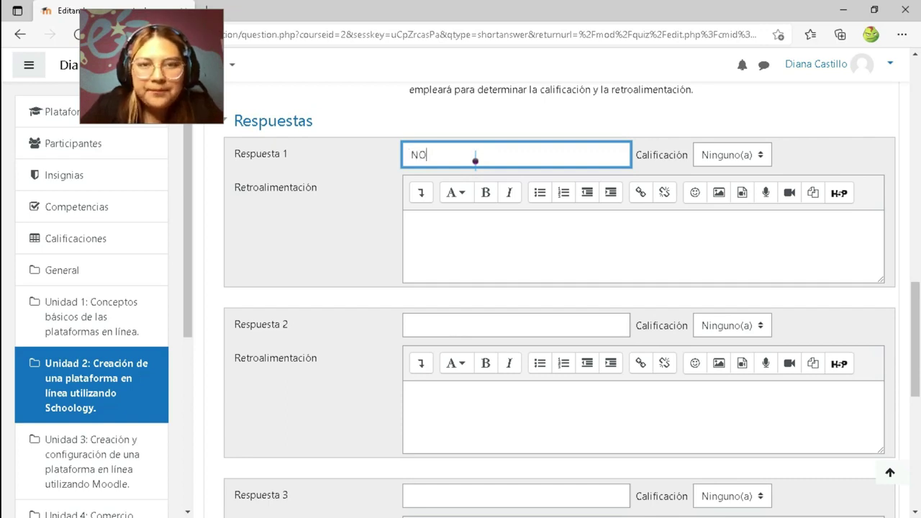
pyautogui.click(763, 160)
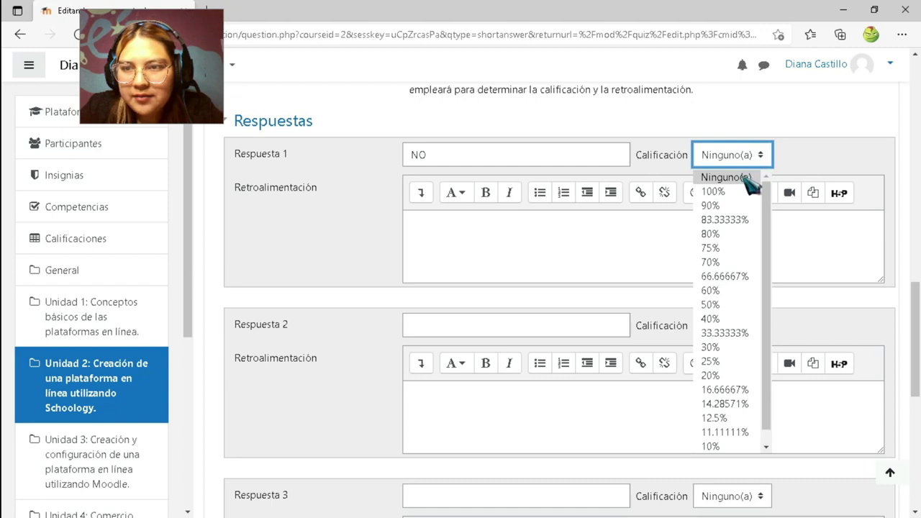
pyautogui.click(745, 193)
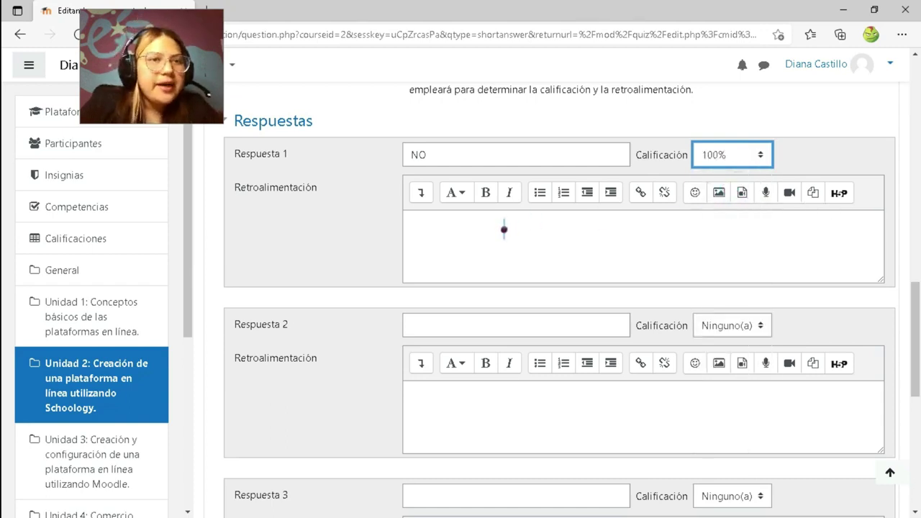
# Enter SI as Respuesta 2 with its grade left at Ninguno(a).
pyautogui.scroll(-2, 505, 225)
pyautogui.click(523, 188)
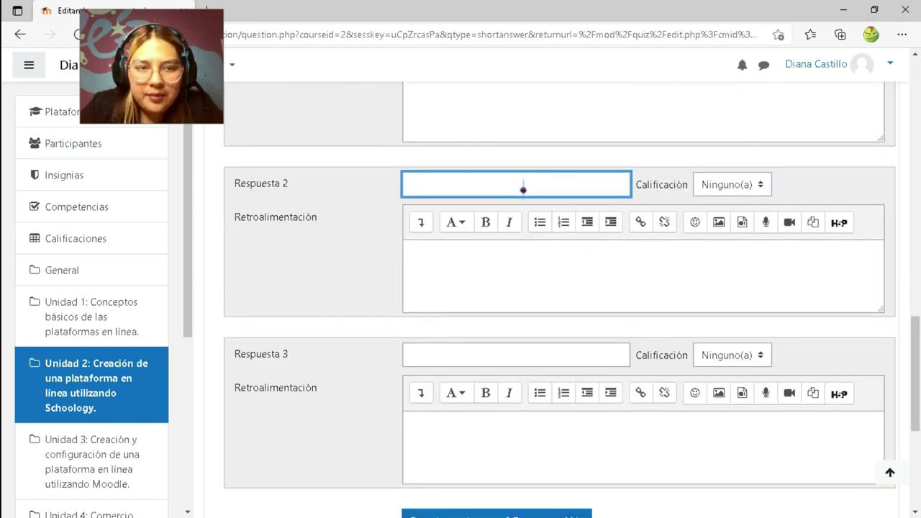
pyautogui.write('s')
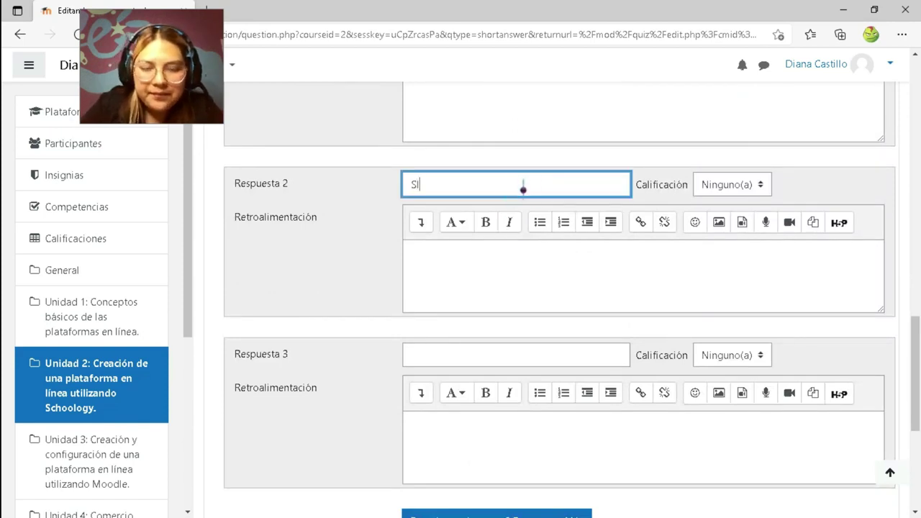
pyautogui.write('I')
pyautogui.click(761, 187)
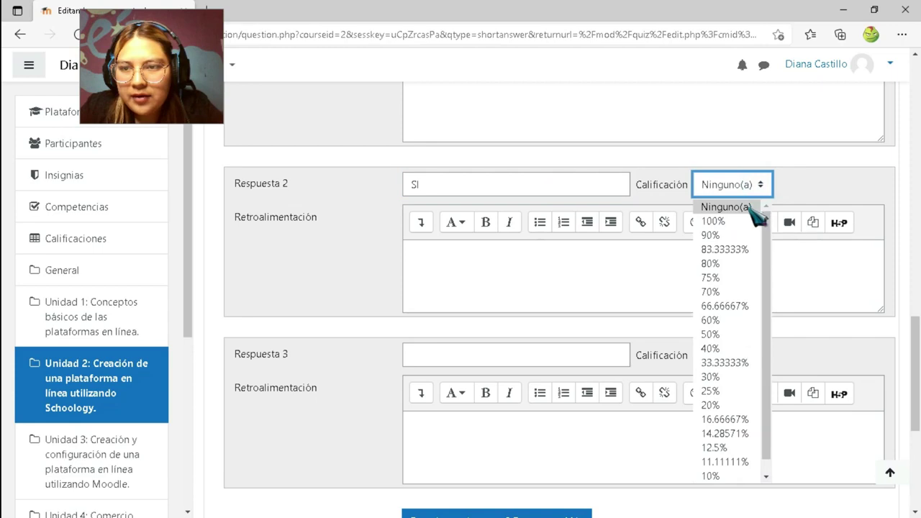
# Enter NO LO SE as Respuesta 3 and save the question, returning to the exam.
pyautogui.scroll(-1, 547, 226)
pyautogui.click(505, 288)
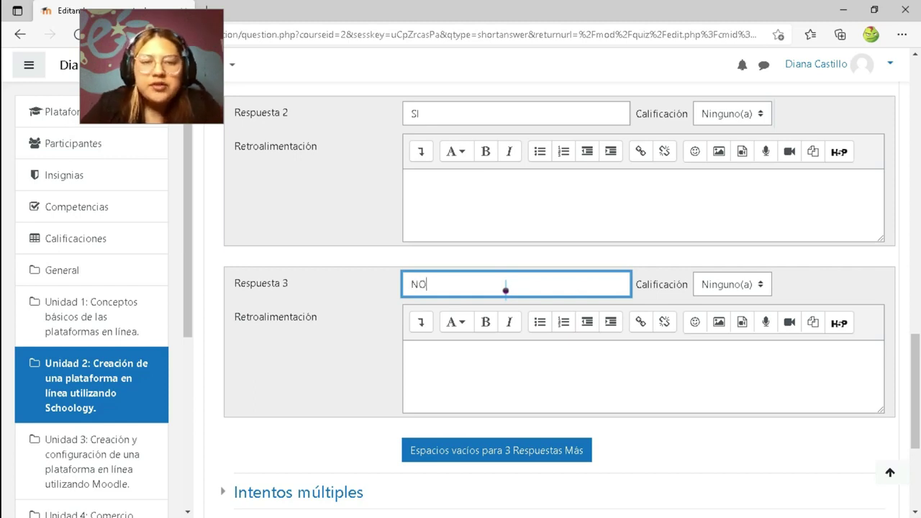
pyautogui.write('NO LO SE')
pyautogui.scroll(-3, 586, 309)
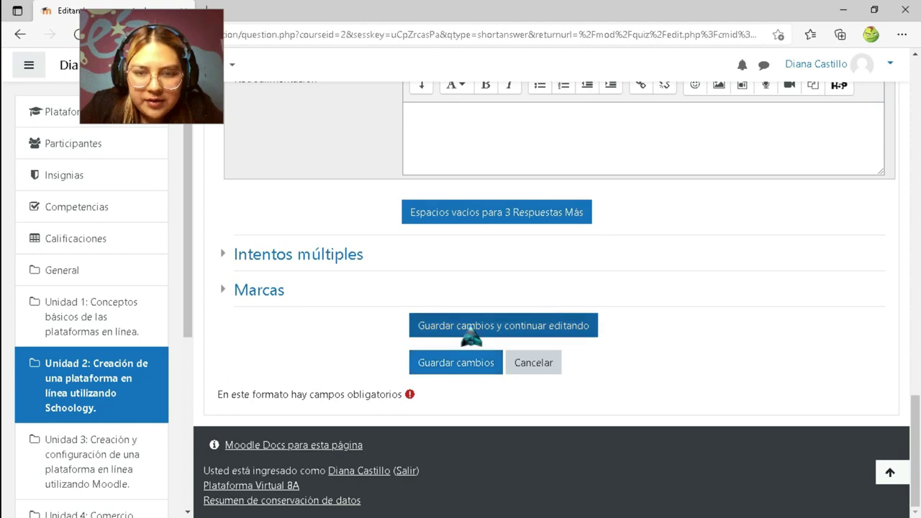
pyautogui.click(468, 371)
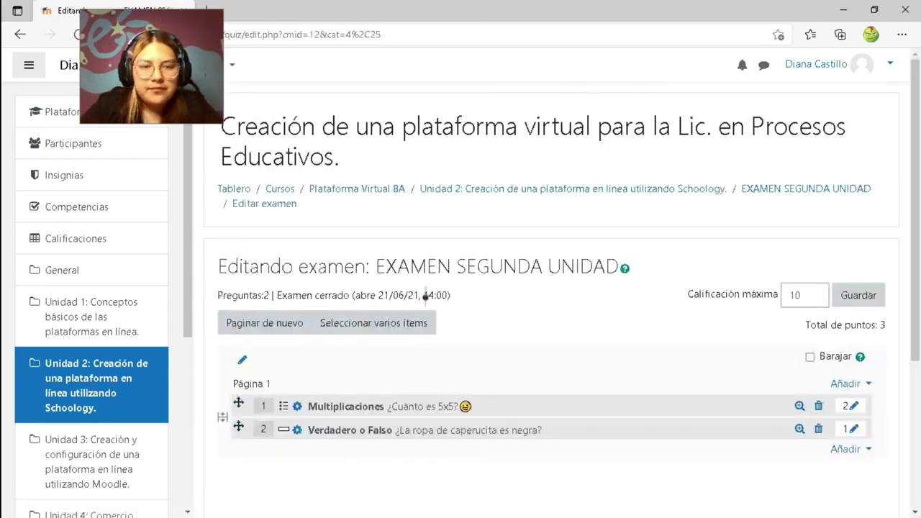
pyautogui.scroll(-2, 425, 296)
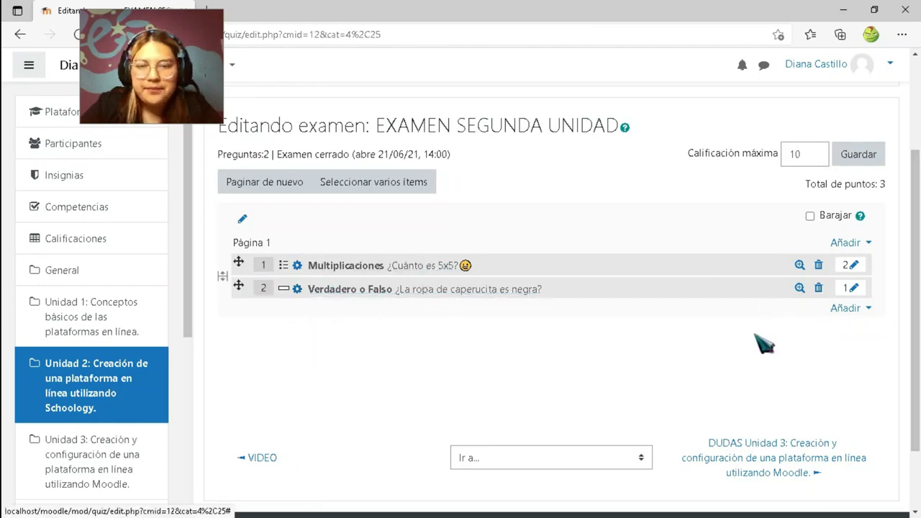
pyautogui.scroll(-2, 719, 339)
pyautogui.scroll(3, 648, 324)
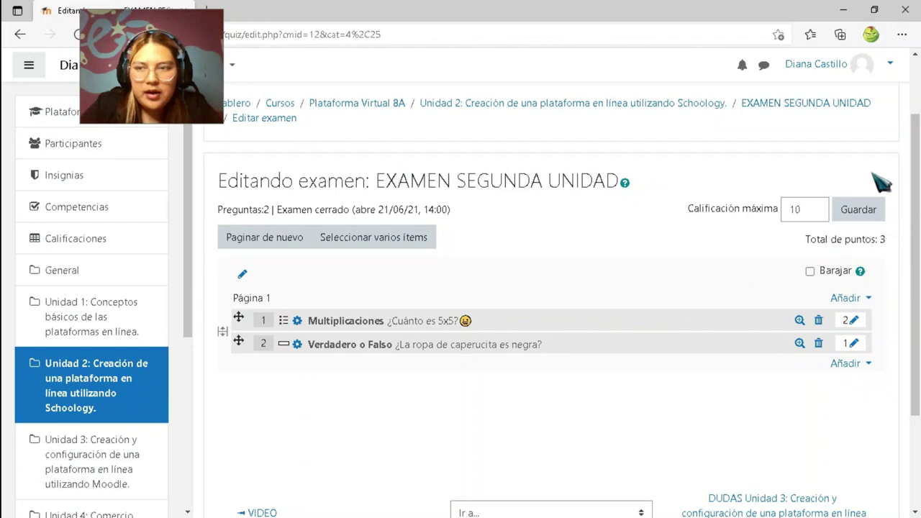